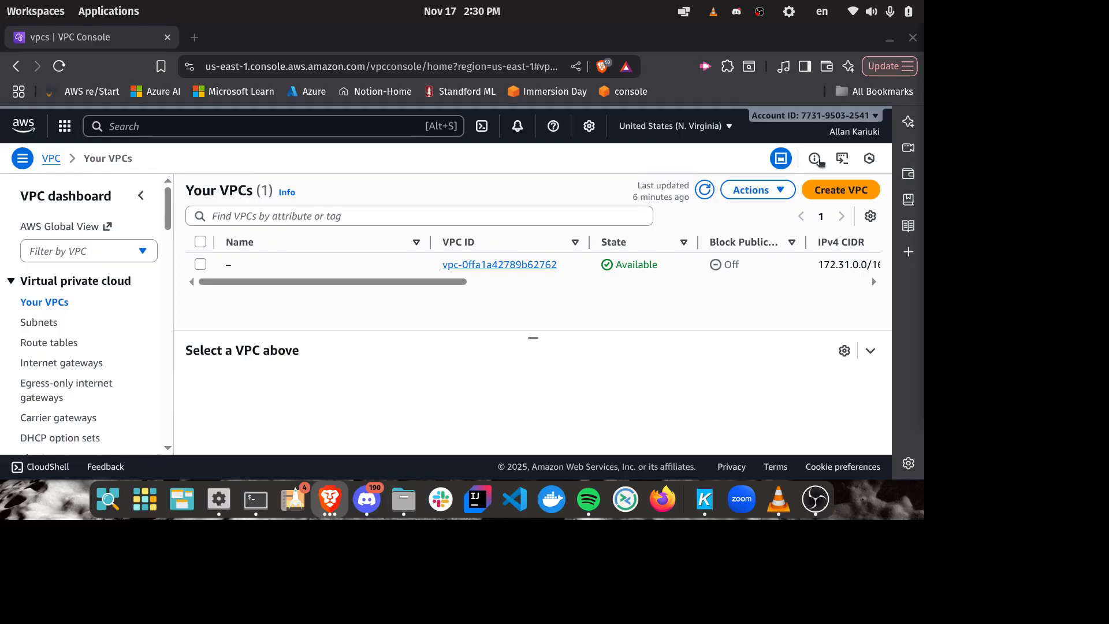
Step: Start creating a VPC-only resource and set its name tag to aws-cloud-mku
left_click(846, 193)
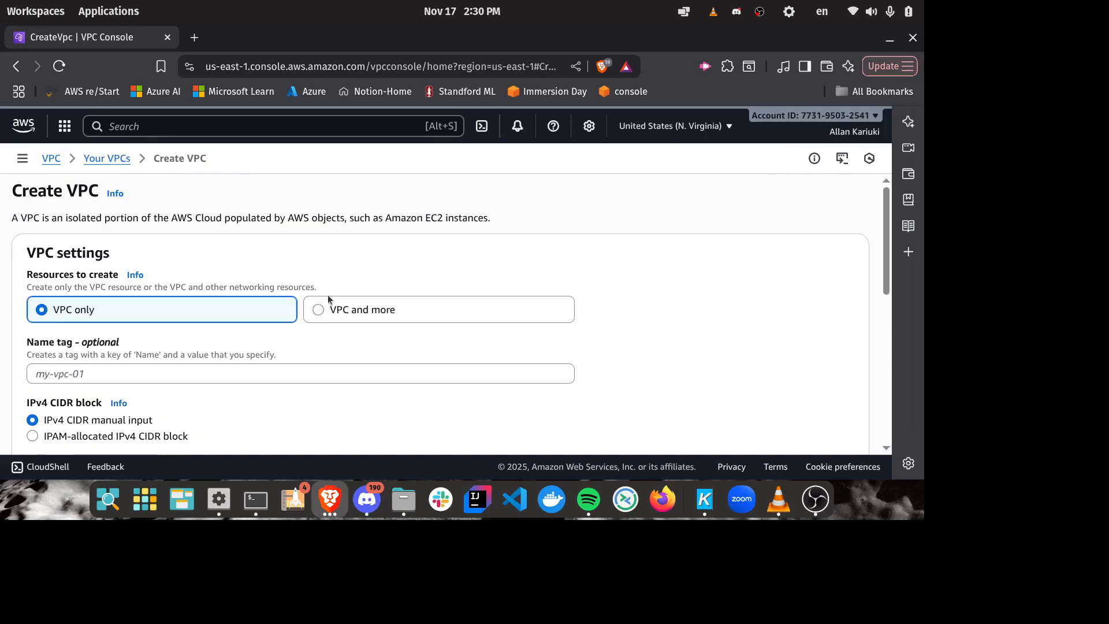
scroll(485, 252, "down", 3)
scroll(484, 248, "up", 3)
scroll(405, 277, "down", 4)
scroll(439, 289, "up", 3)
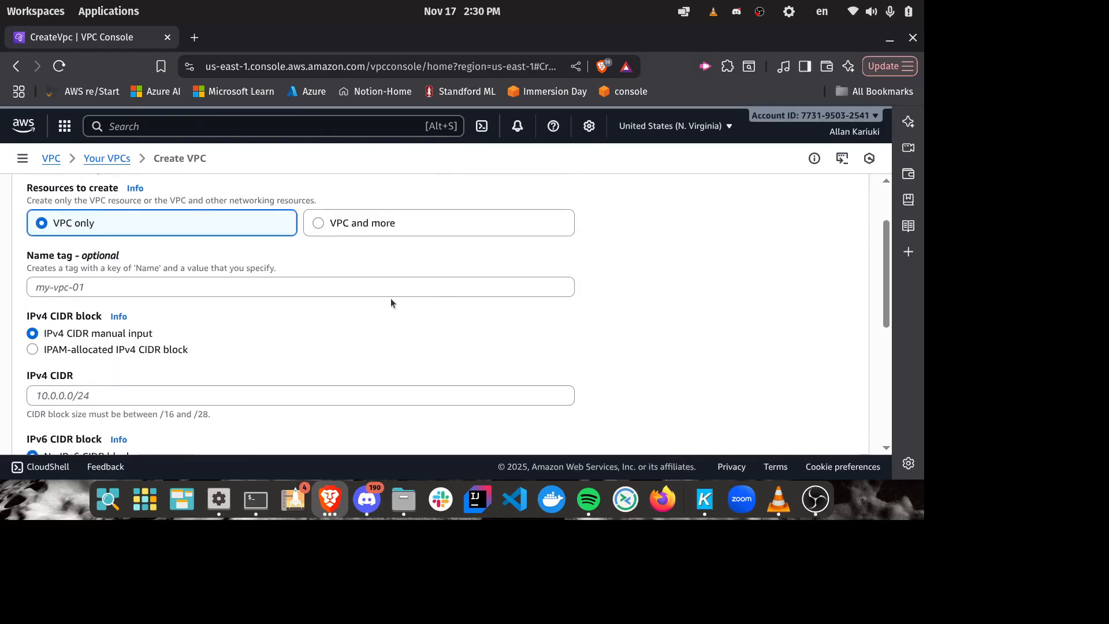
left_click(119, 291)
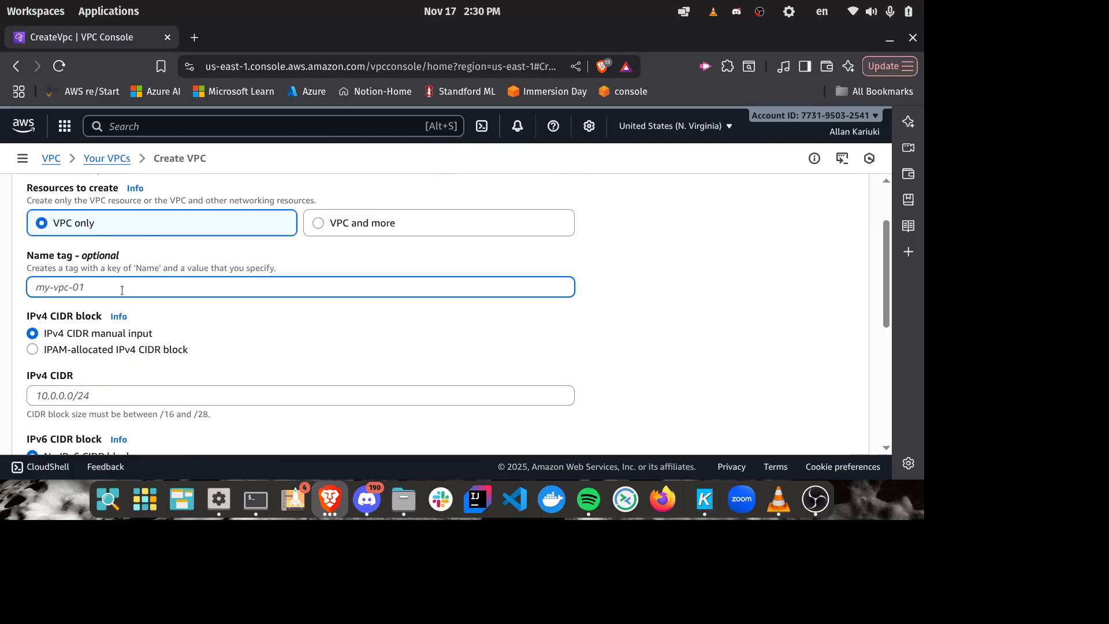
type("aws-clou")
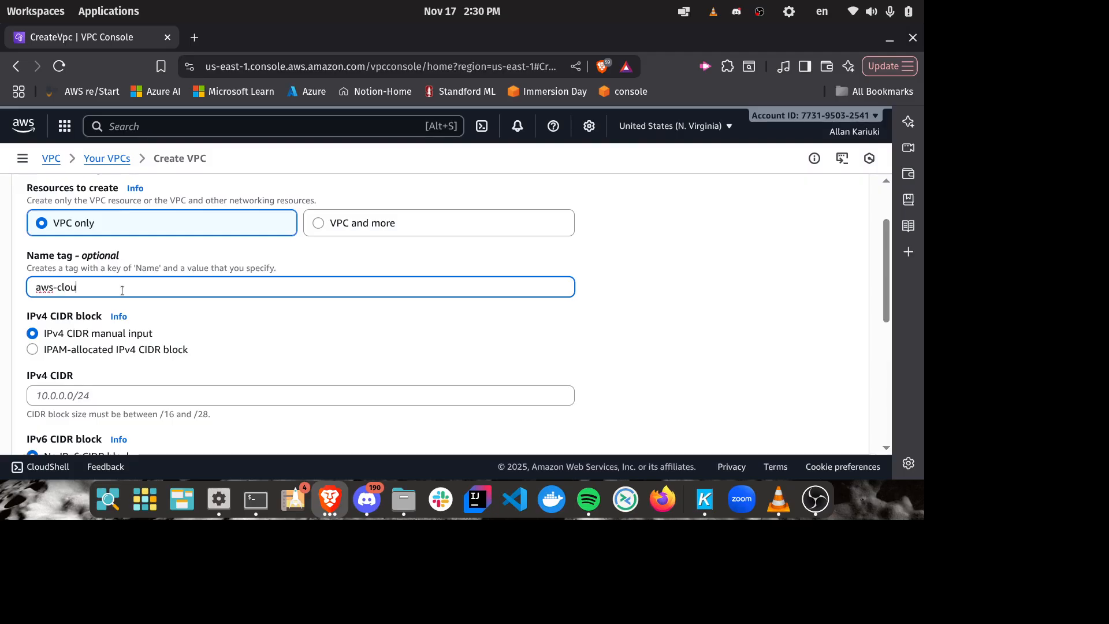
type("d-mku")
Step: Set the VPC's manually entered IPv4 CIDR to 10.0.0.0/24
scroll(322, 237, "down", 3)
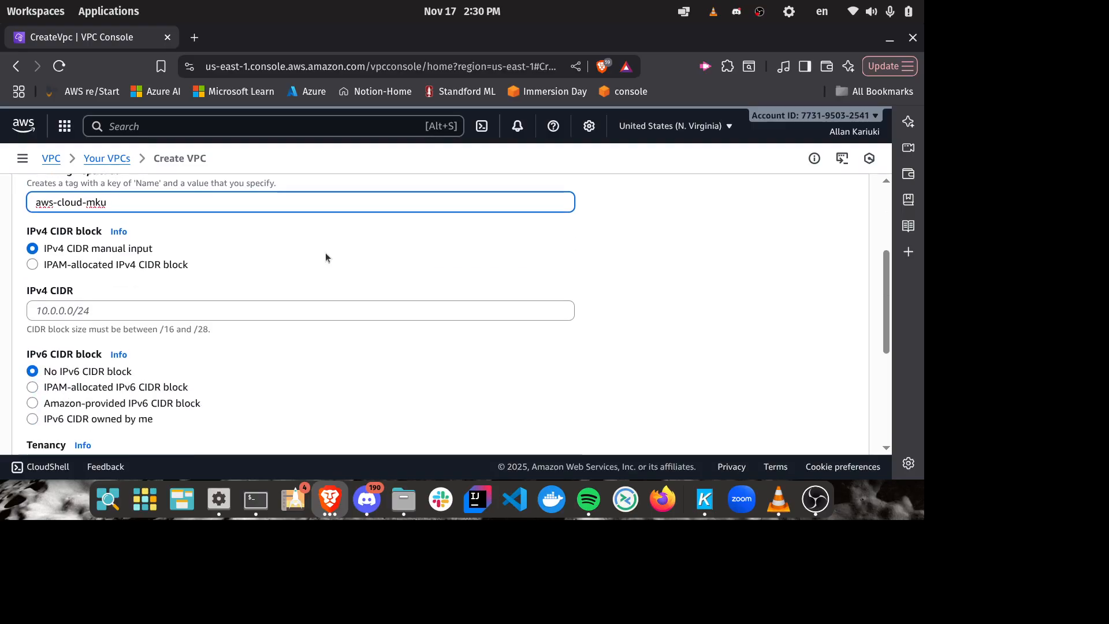
left_click(99, 309)
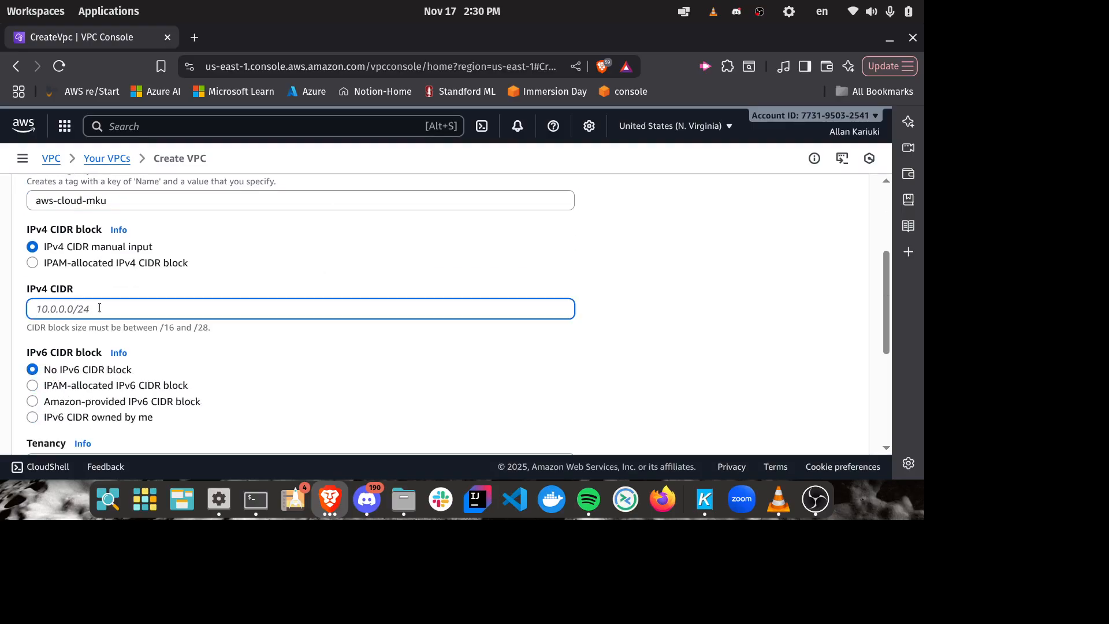
type("10.0.0")
type(".0/")
type("1")
type("/16")
key("BackSpace")
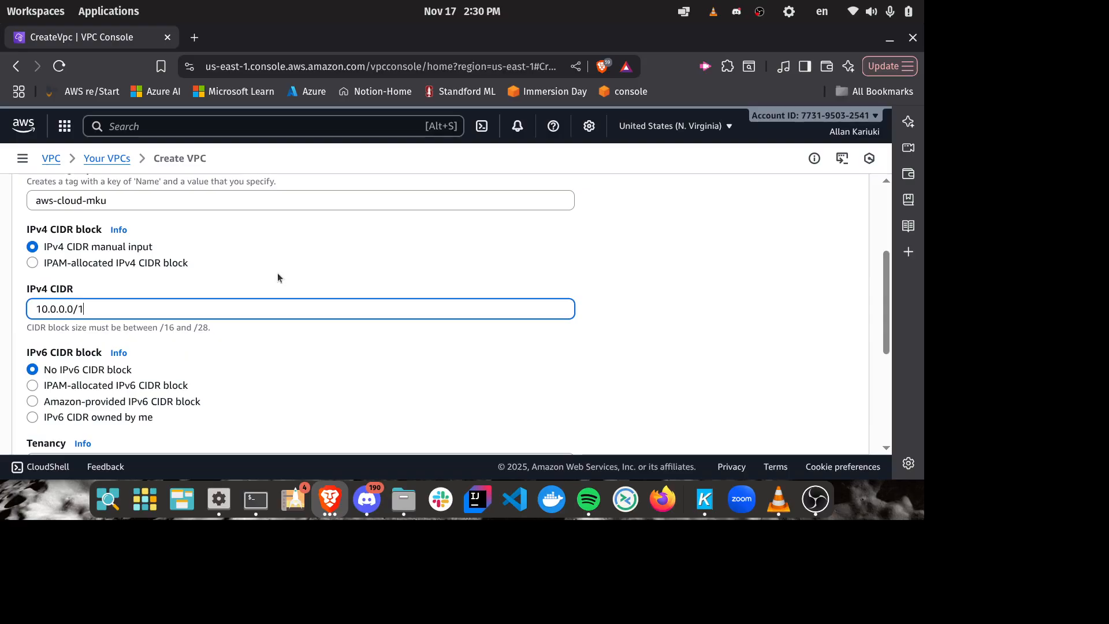
type("24")
scroll(413, 300, "down", 3)
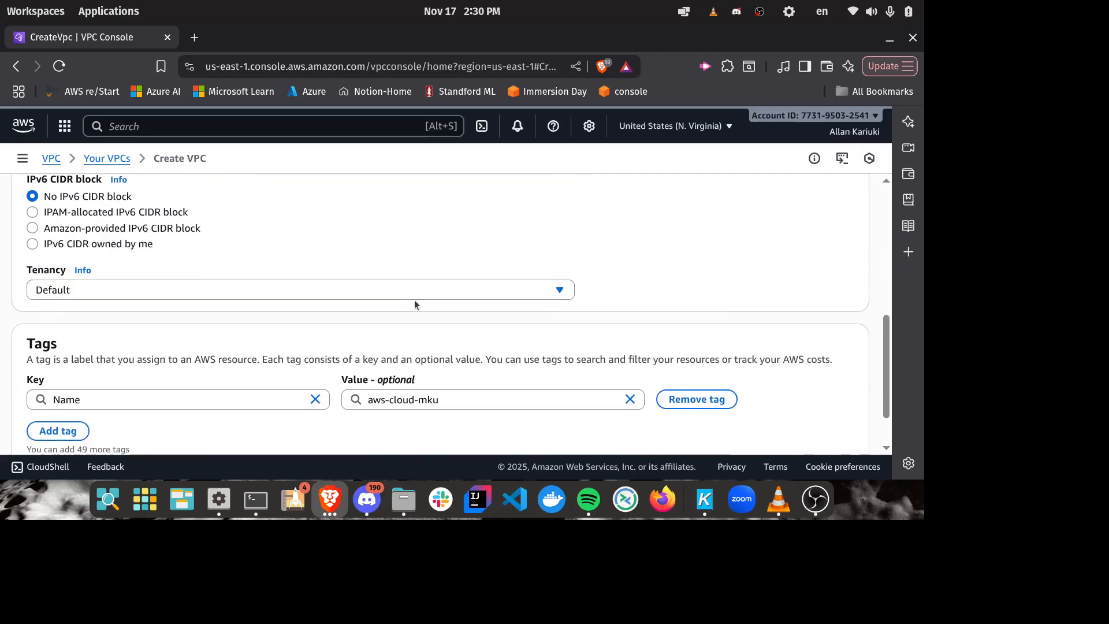
scroll(414, 301, "up", 3)
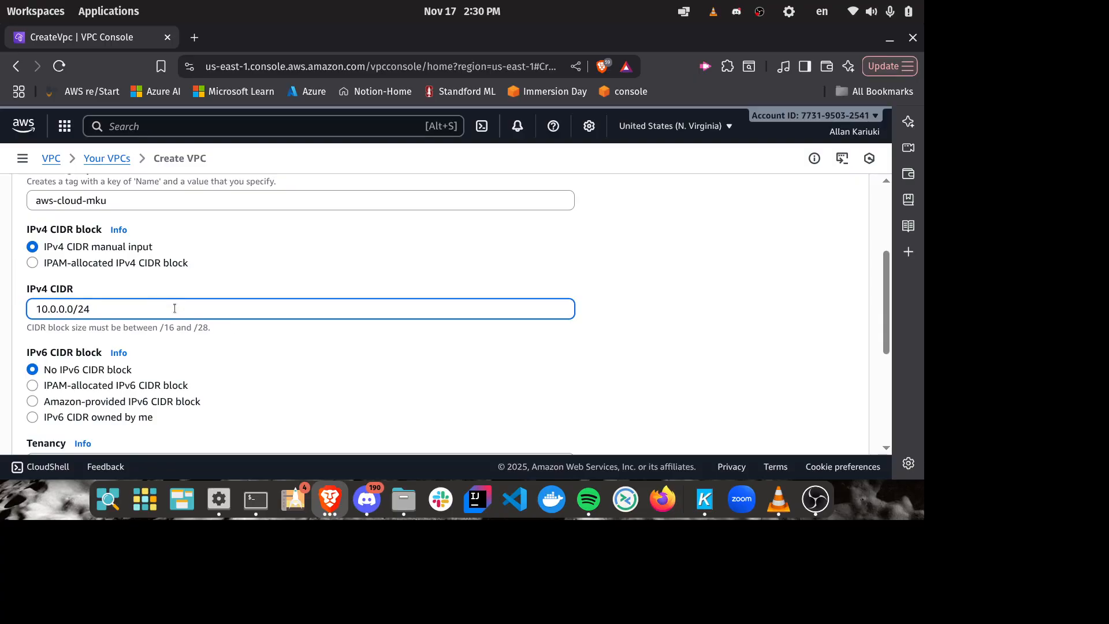
left_click_drag(123, 308, 3, 312)
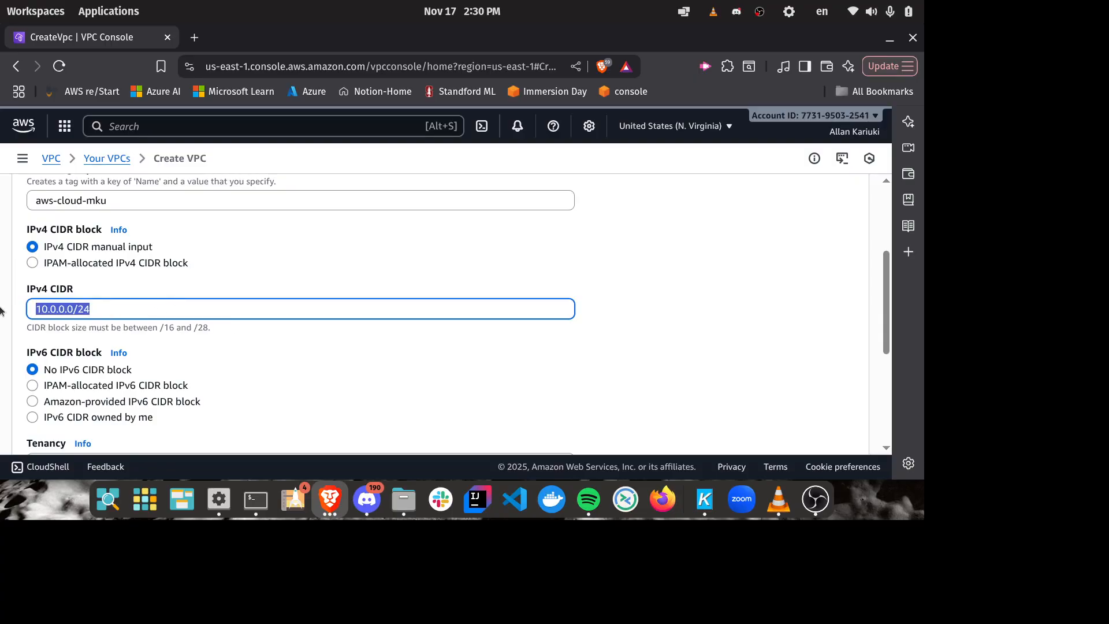
left_click(130, 293)
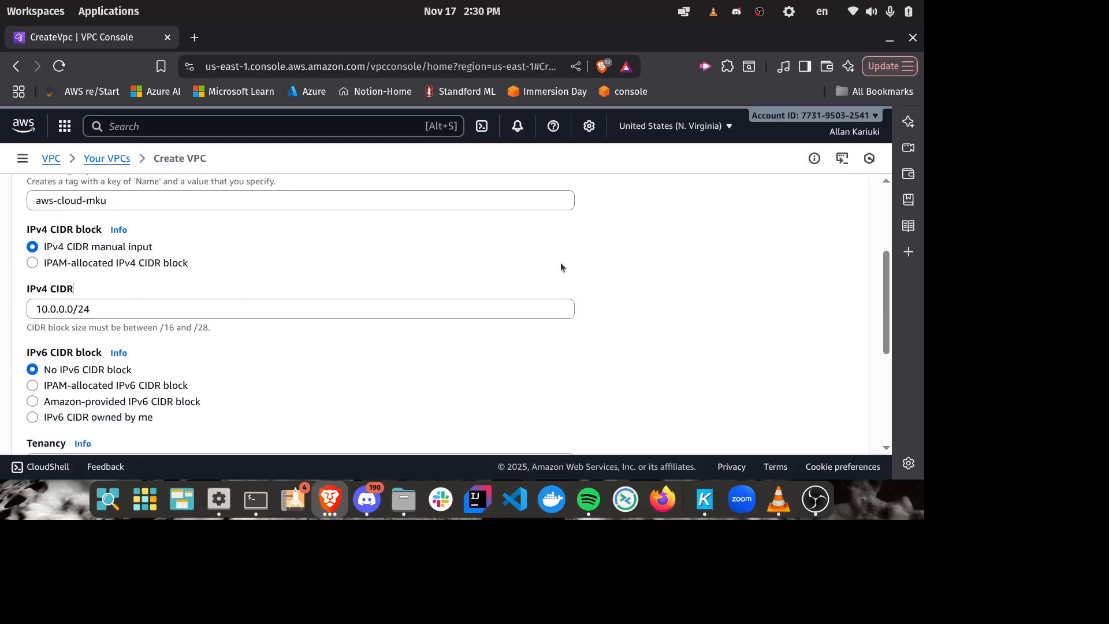
Step: Create the VPC, keeping no IPv6 CIDR block, default tenancy and the existing name tag
scroll(404, 296, "down", 2)
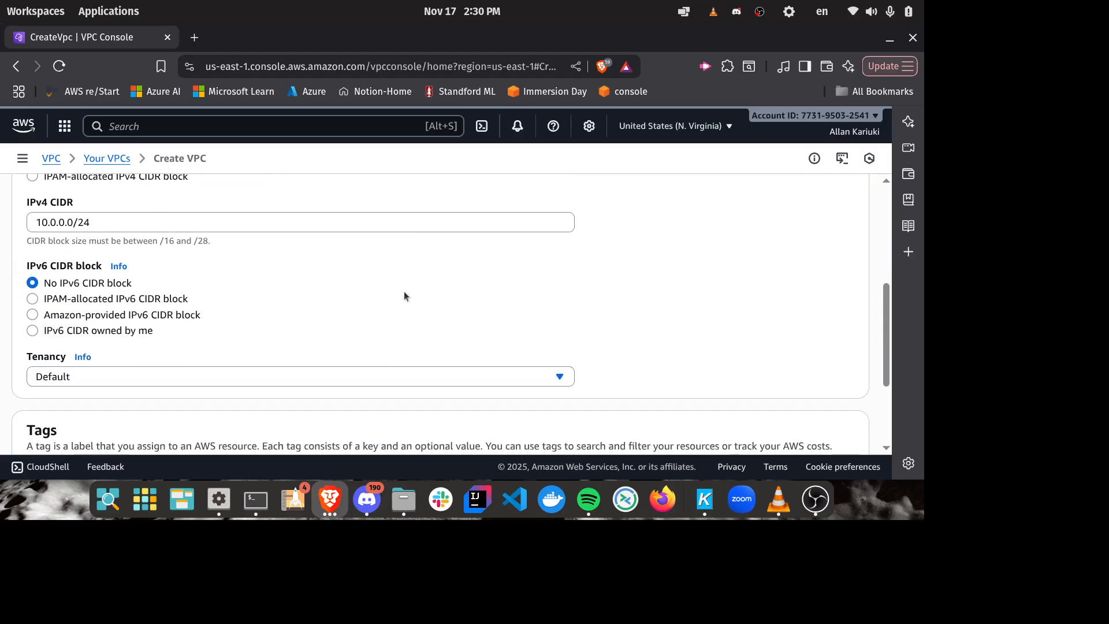
scroll(404, 296, "down", 2)
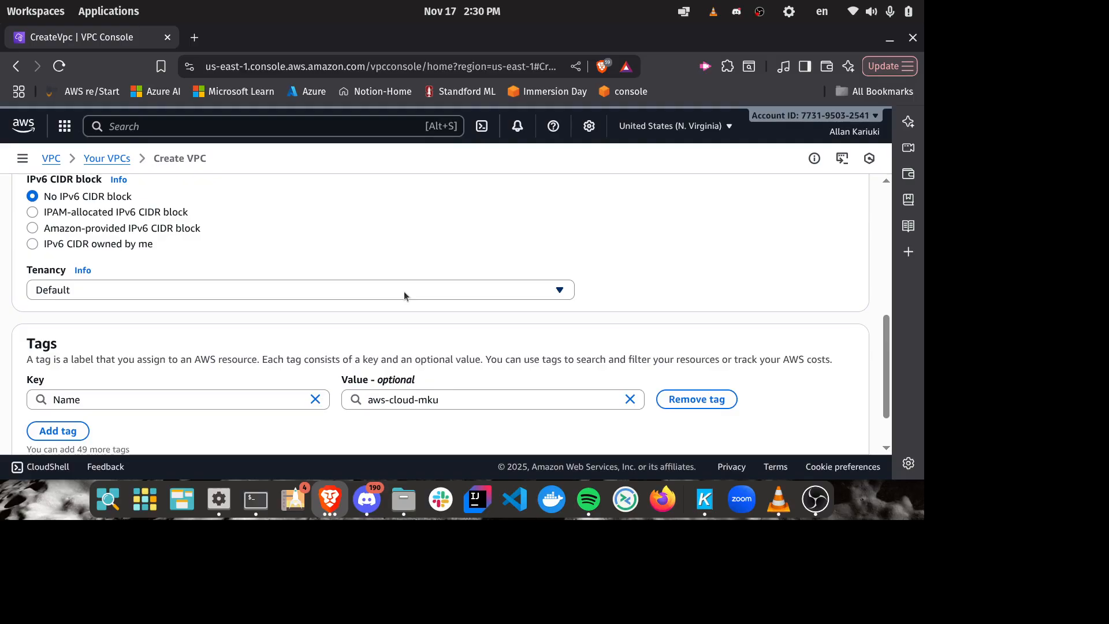
scroll(405, 295, "down", 2)
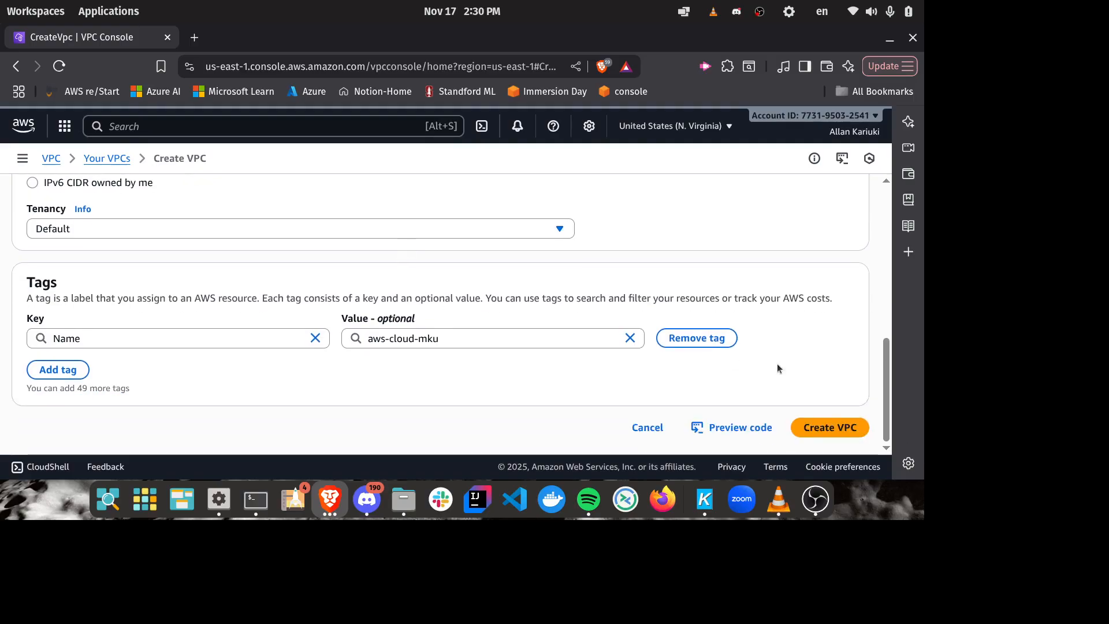
left_click(824, 424)
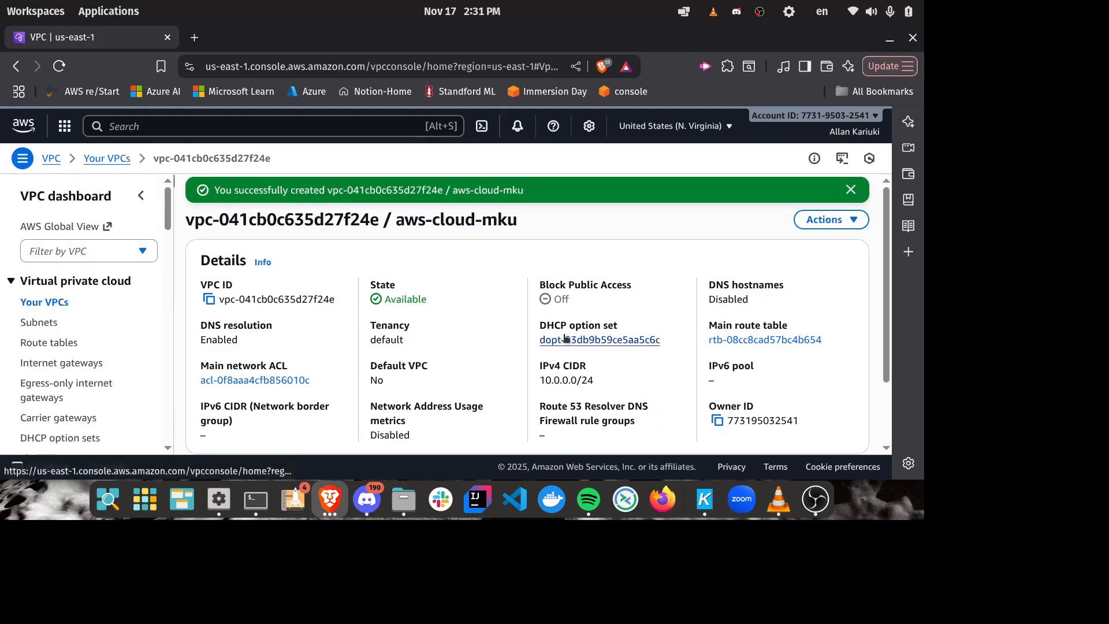
Step: Look over the new VPC's details page and the resource map below the details
scroll(679, 284, "down", 4)
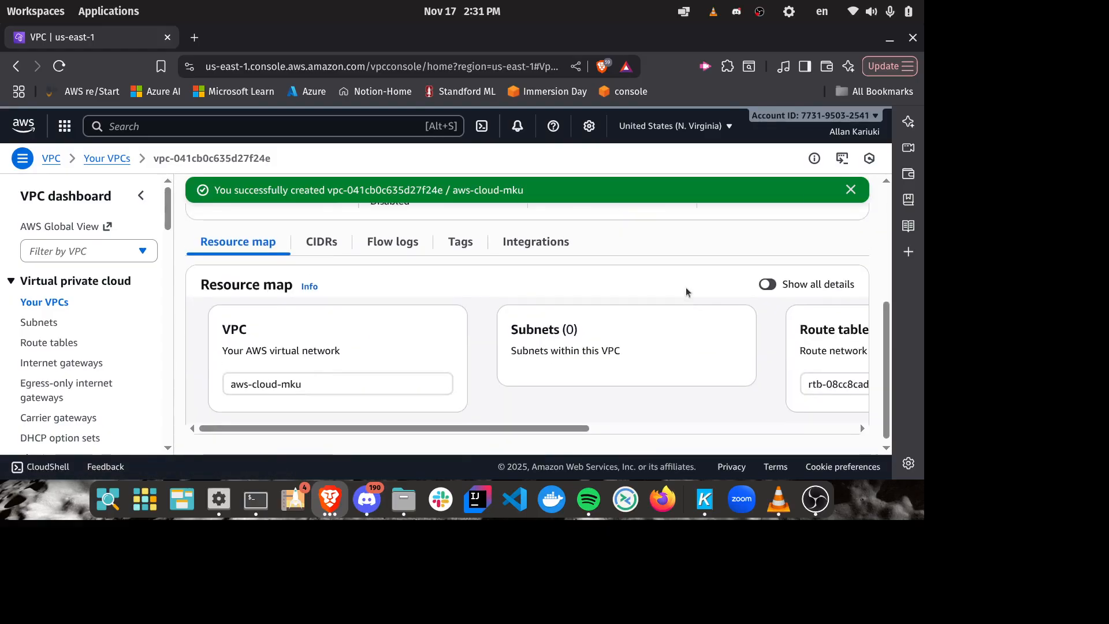
scroll(685, 289, "up", 2)
scroll(687, 291, "up", 2)
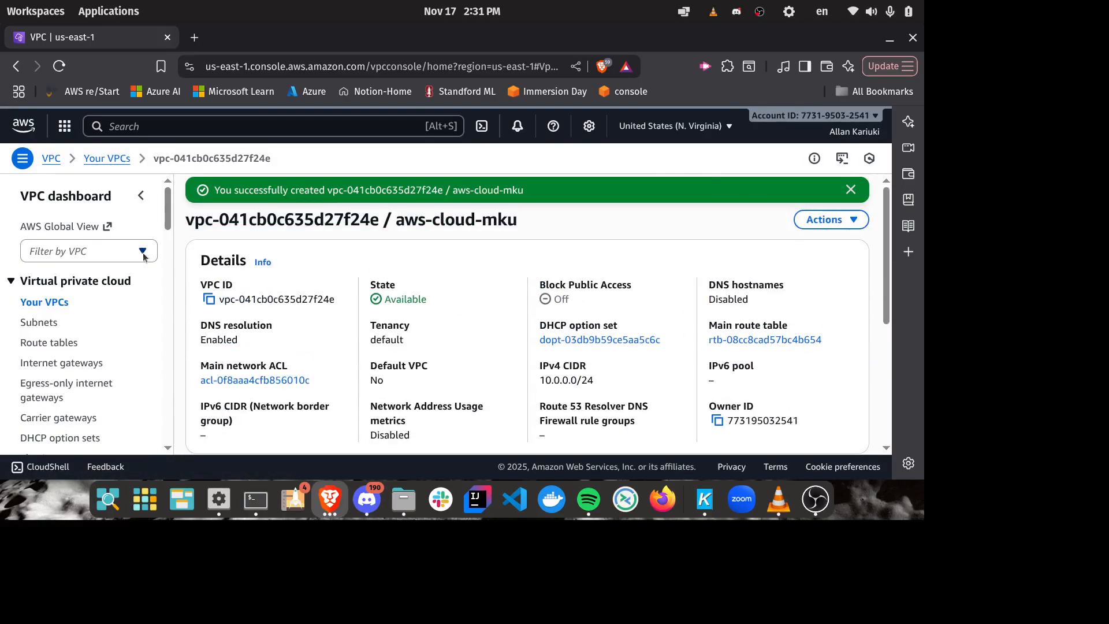
Step: Select aws-cloud-mku in the list of VPCs and examine its resource map and details
left_click(110, 159)
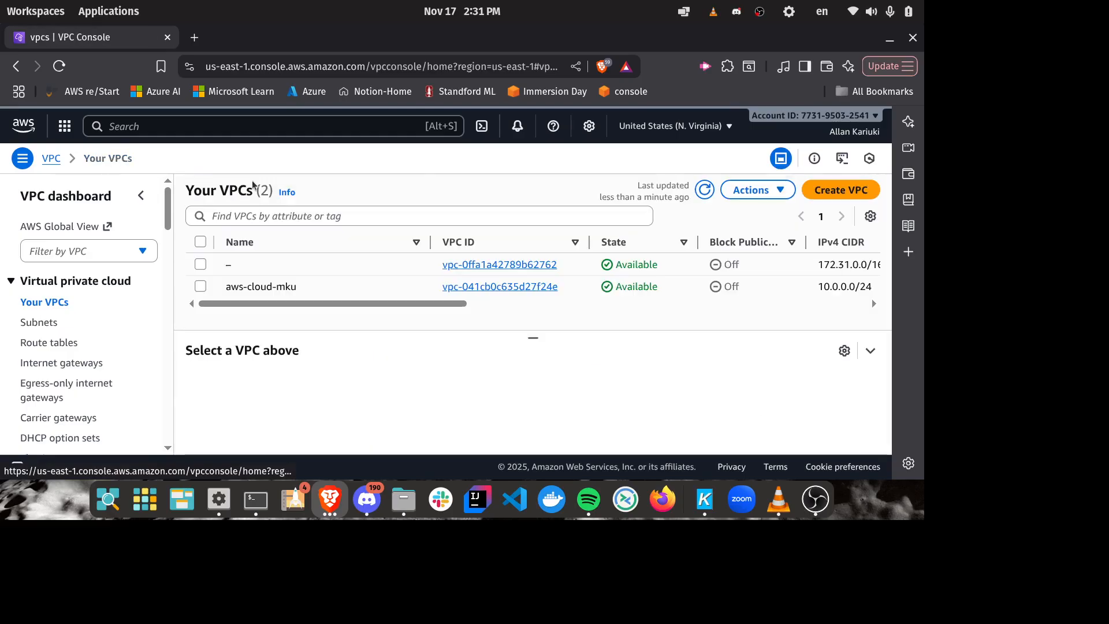
left_click(201, 287)
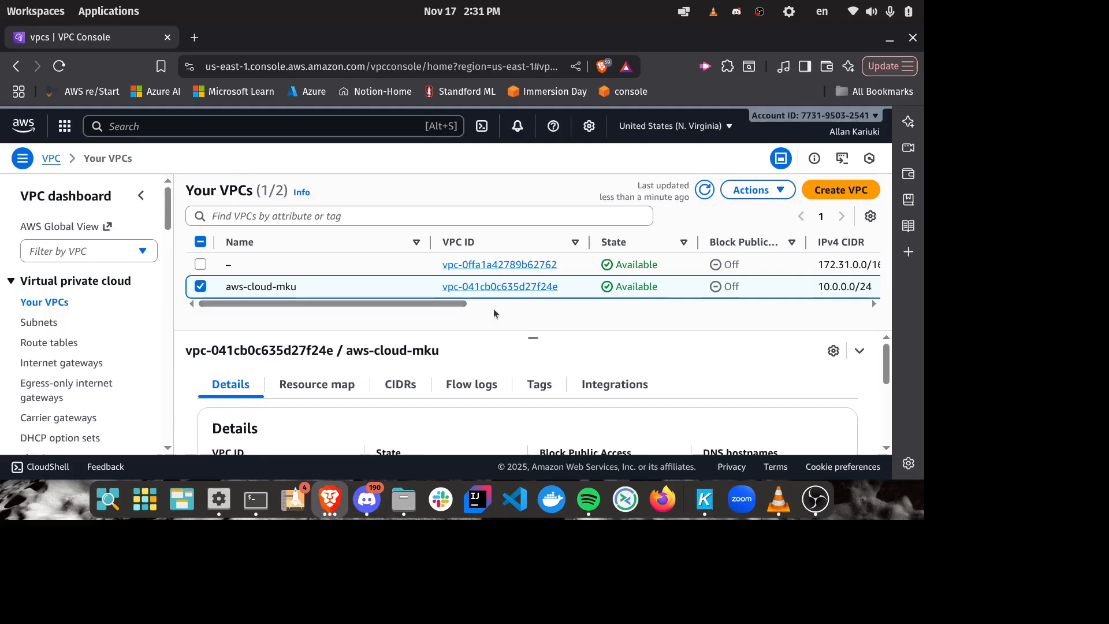
left_click(334, 384)
left_click_drag(533, 338, 524, 194)
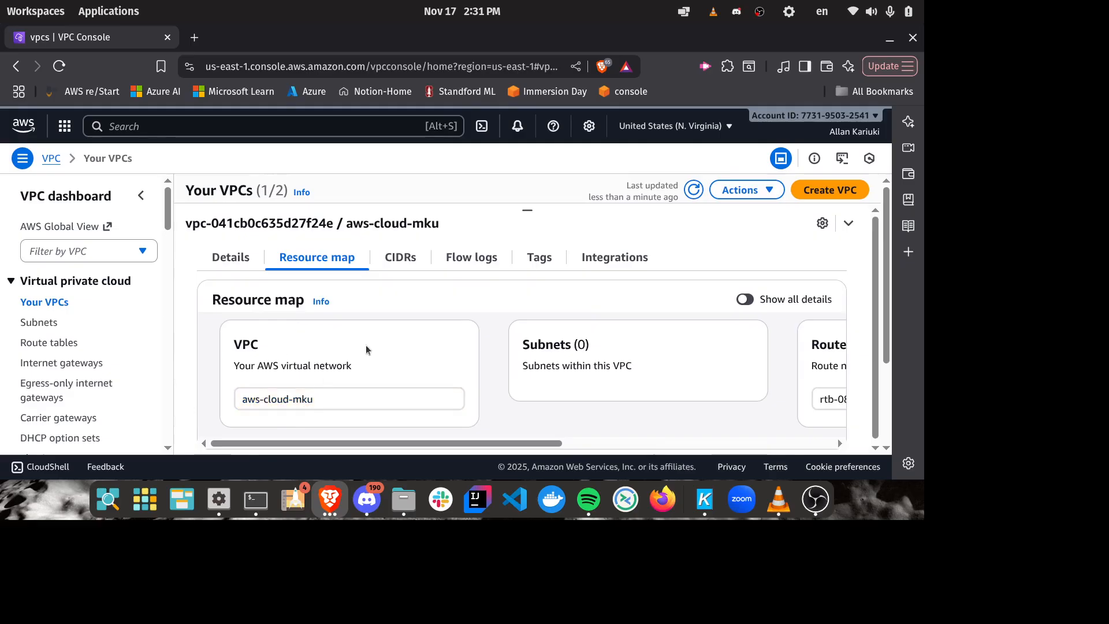
left_click_drag(474, 443, 803, 411)
scroll(678, 421, "left", 5)
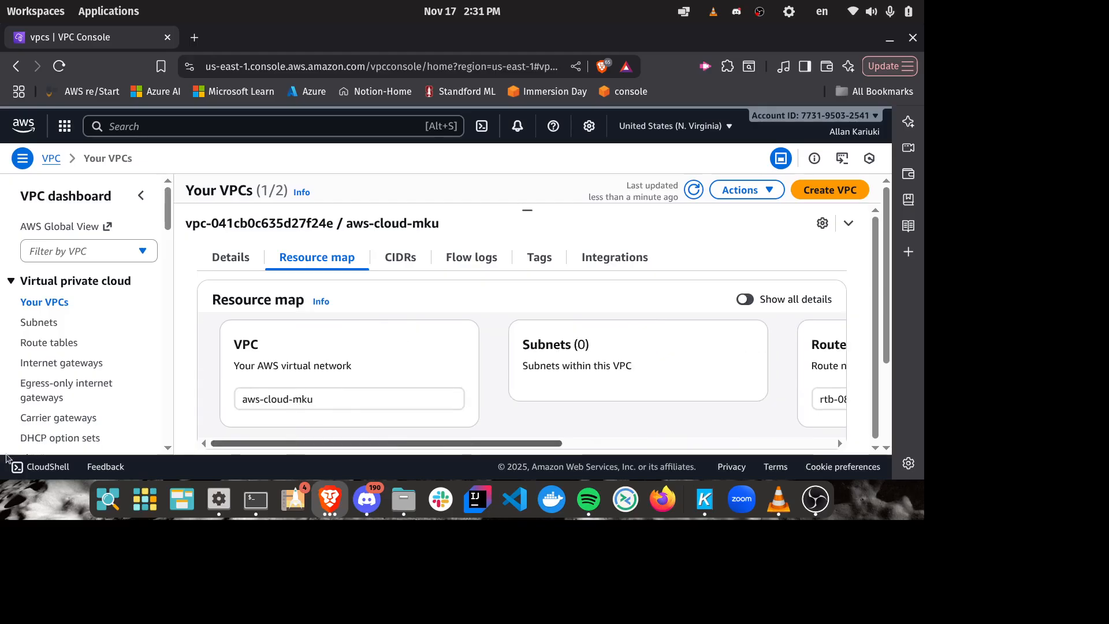
left_click(230, 259)
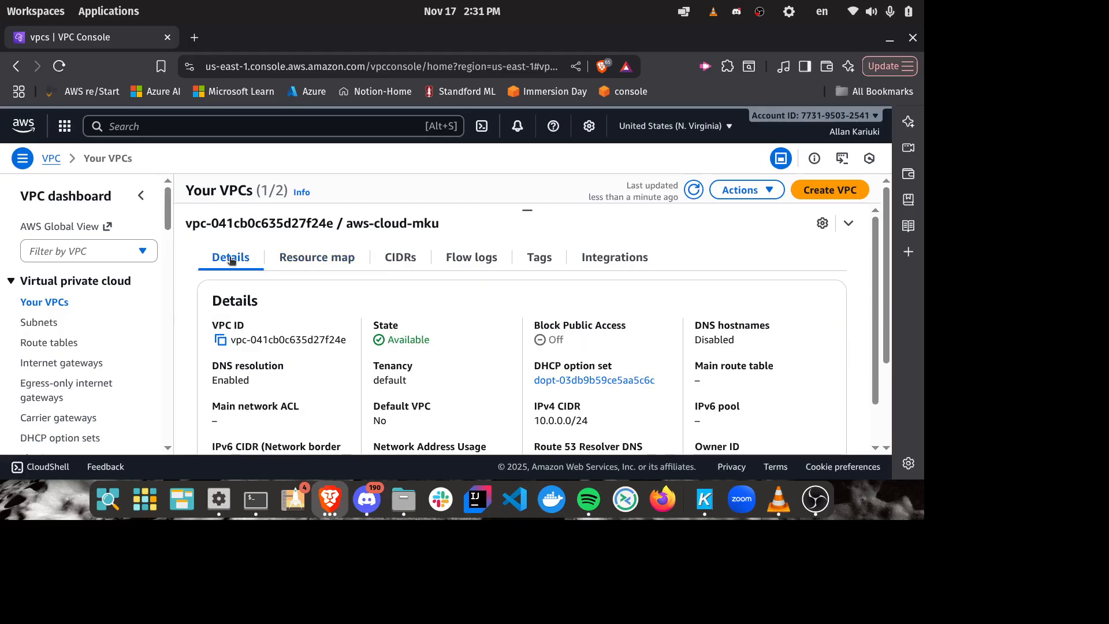
Step: Go to the subnet list, enlarge its area to look through it, and start creating a new subnet
left_click(45, 322)
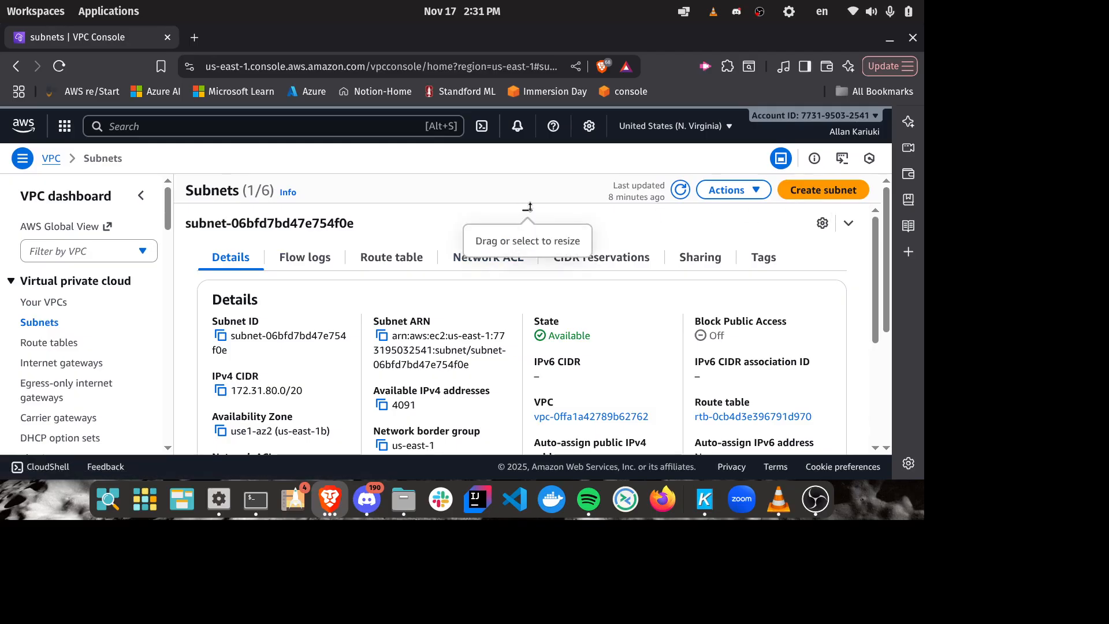
left_click_drag(527, 210, 503, 409)
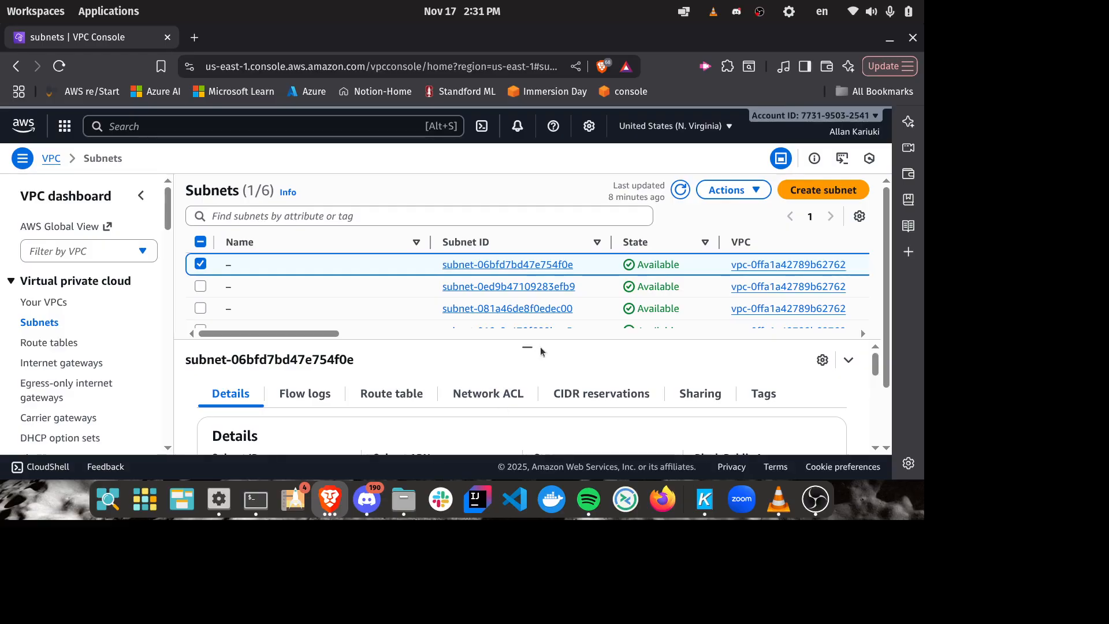
scroll(351, 287, "down", 2)
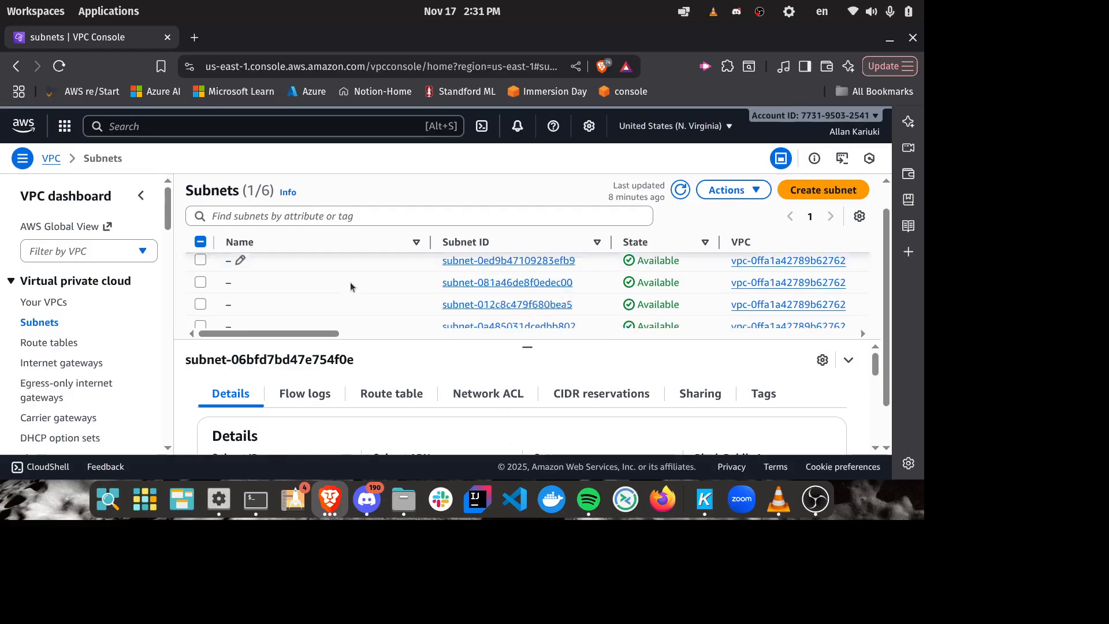
scroll(351, 287, "up", 2)
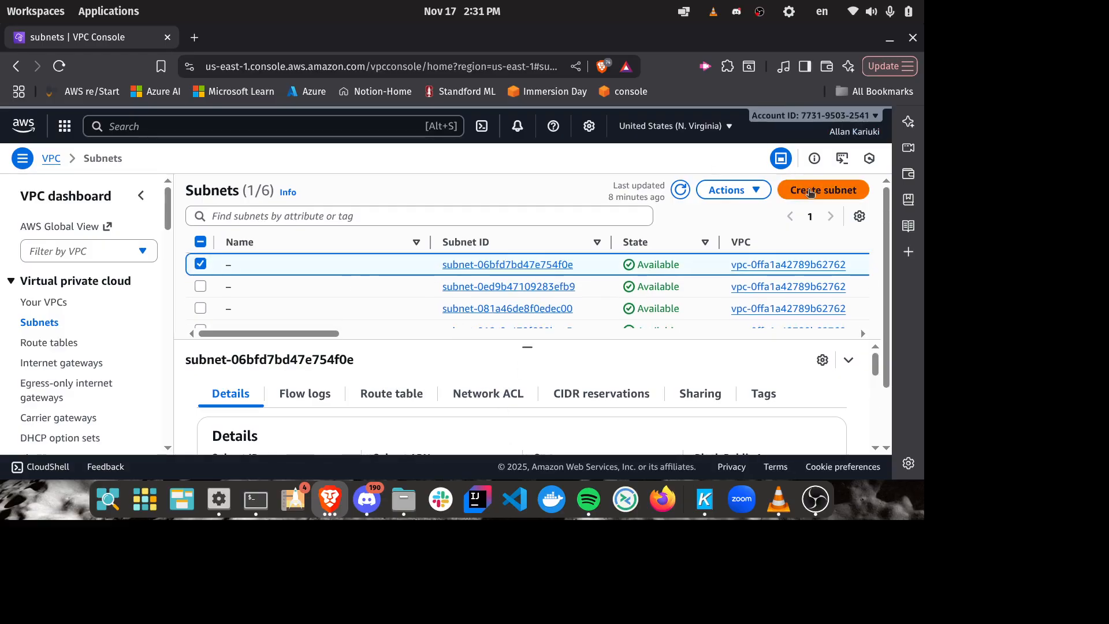
left_click(798, 190)
left_click(196, 288)
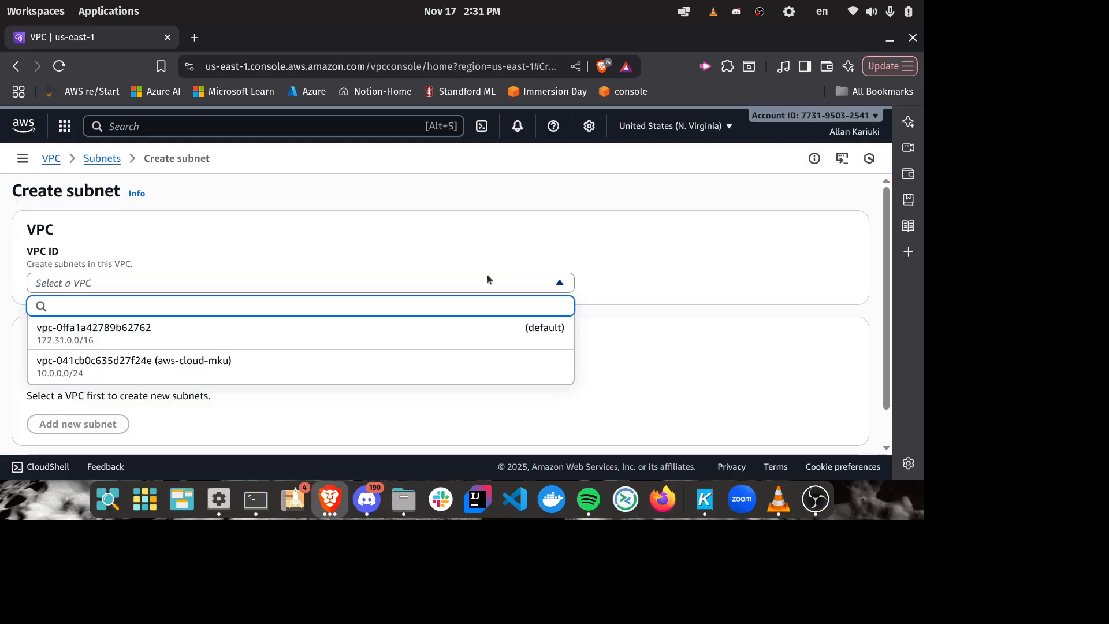
left_click(530, 276)
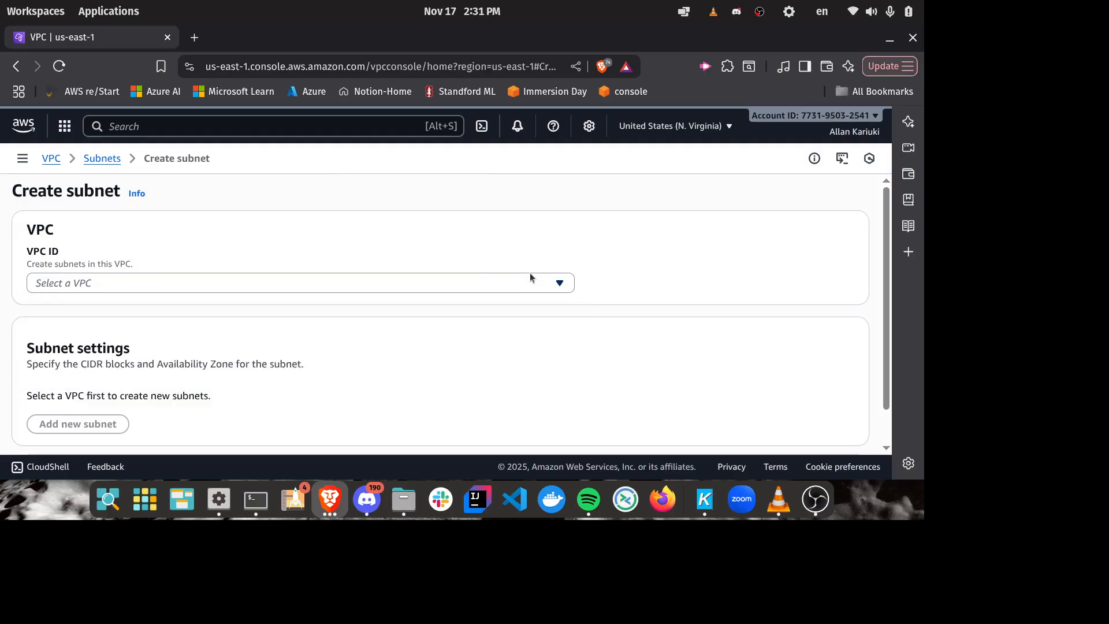
left_click(816, 499)
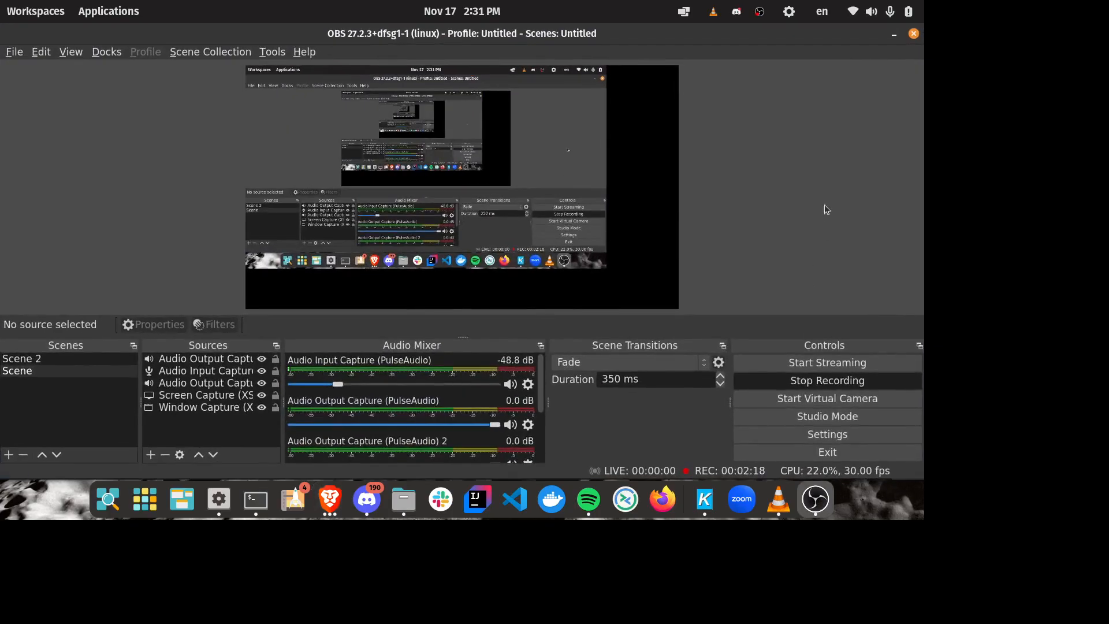
left_click(894, 34)
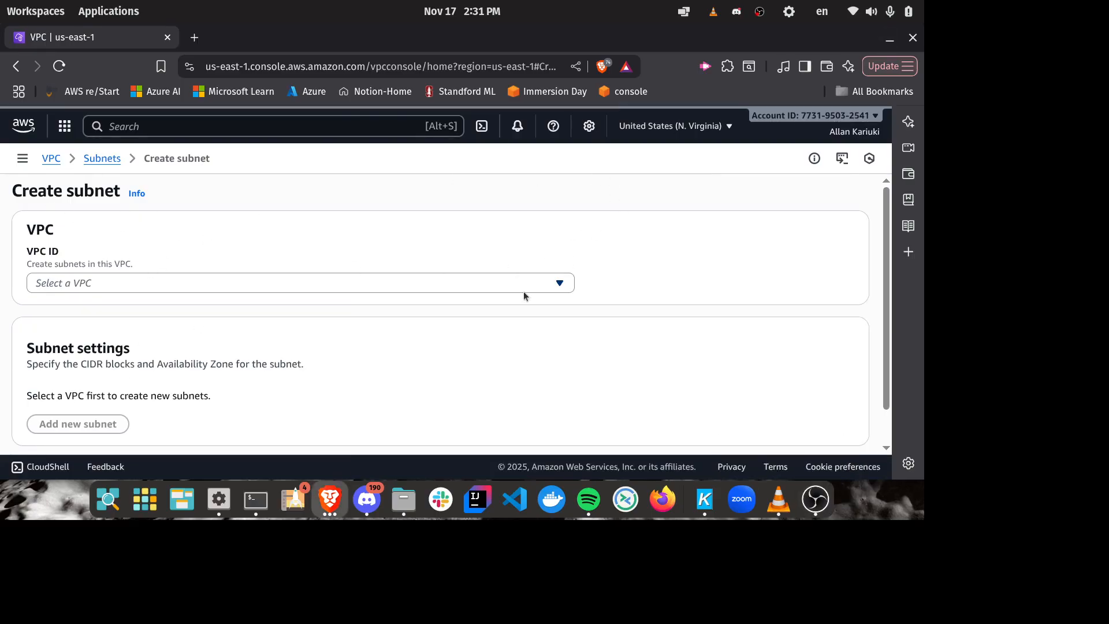
Step: Choose aws-cloud-mku as the new subnet's VPC and check its associated IPv4 CIDR
left_click(507, 282)
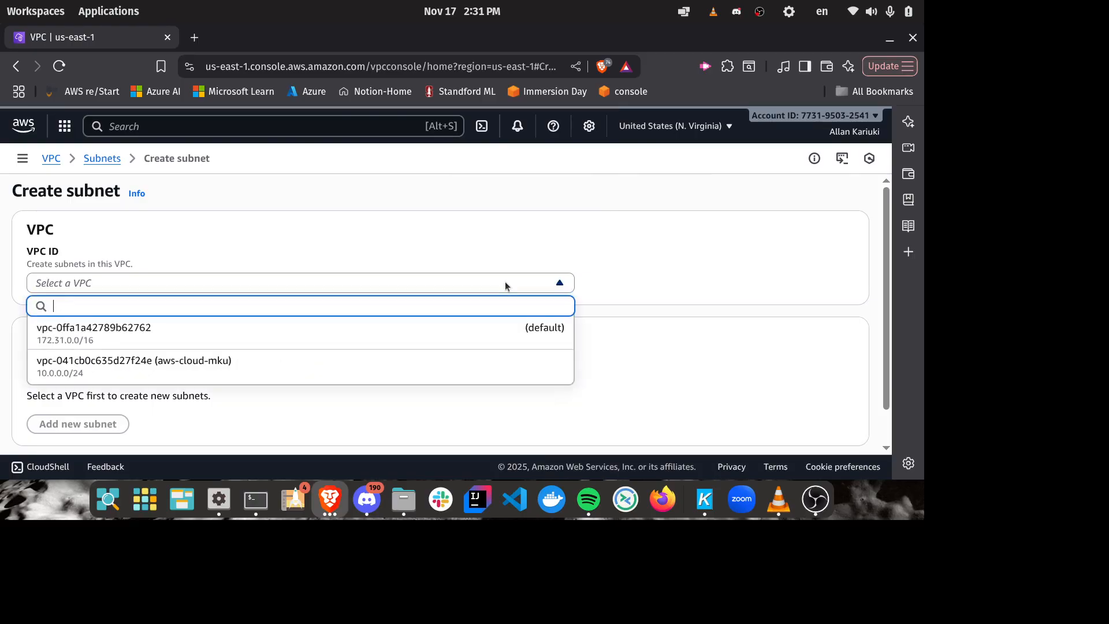
left_click(237, 373)
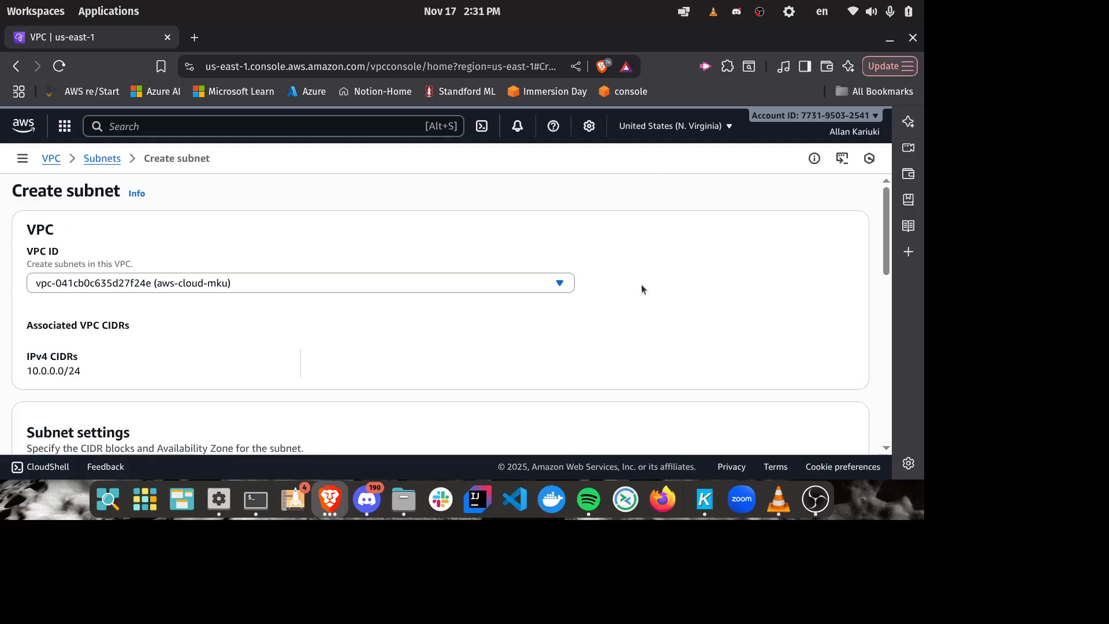
scroll(688, 288, "down", 3)
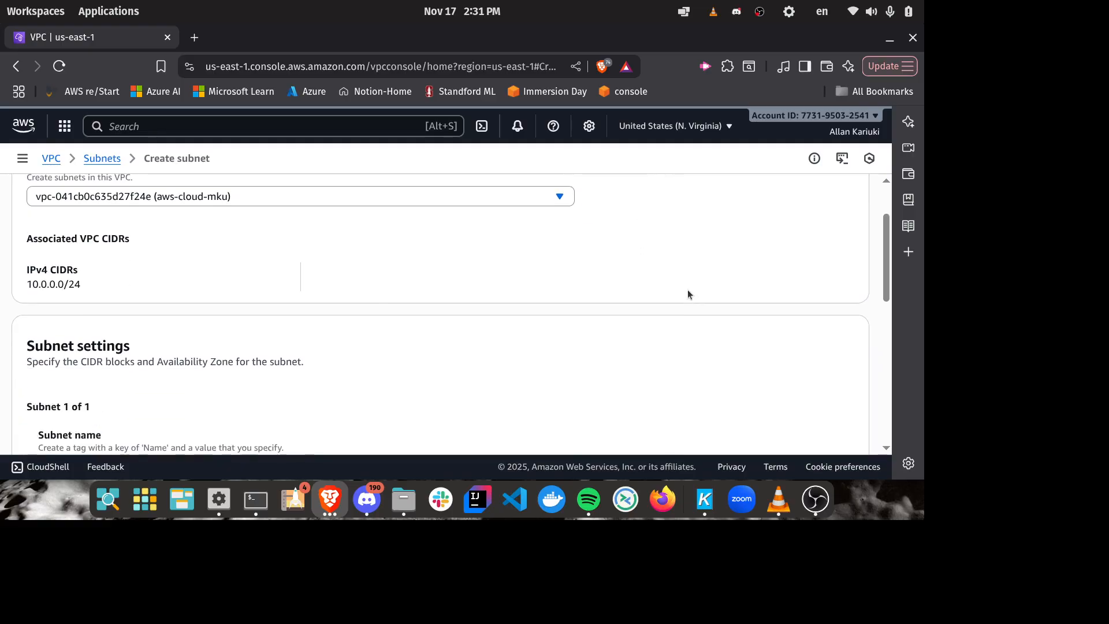
scroll(691, 300, "up", 3)
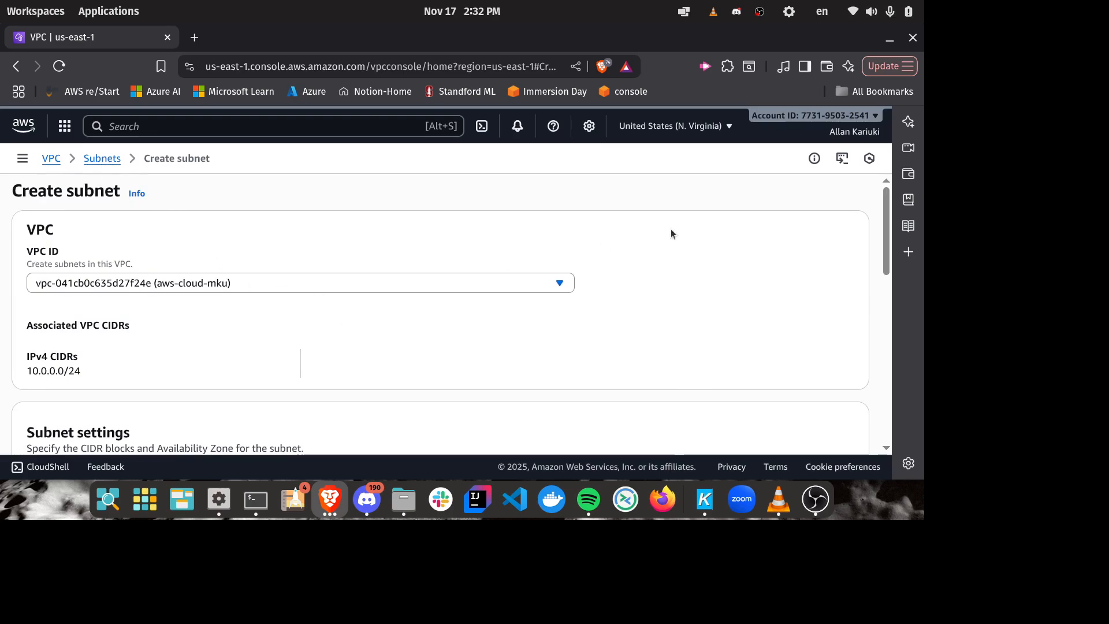
scroll(671, 233, "down", 3)
left_click_drag(182, 286, 0, 292)
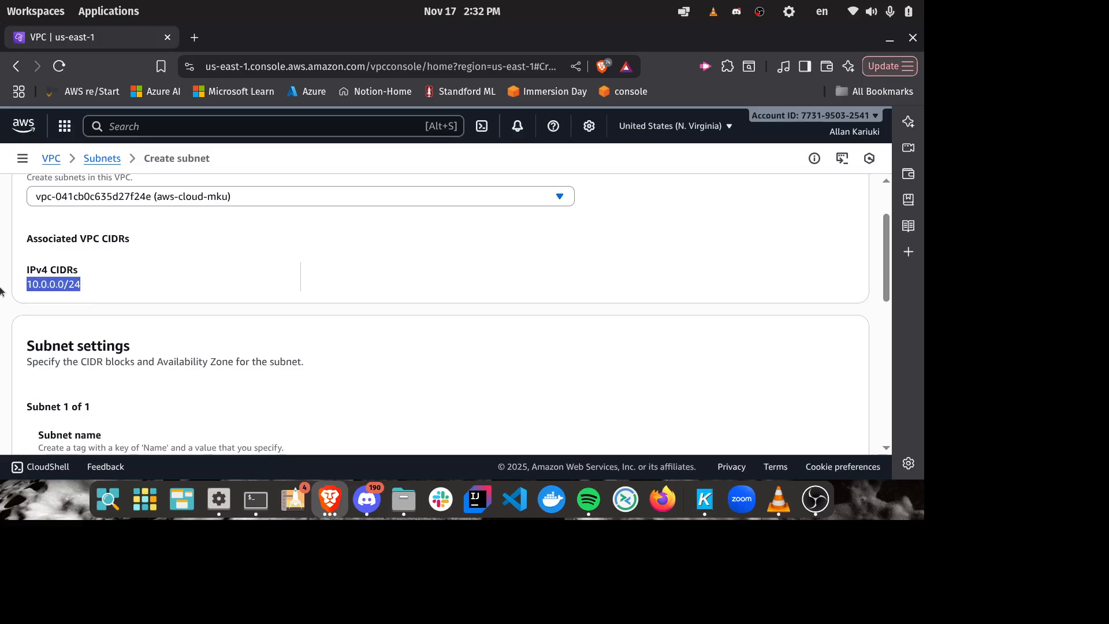
left_click(456, 281)
scroll(760, 263, "down", 3)
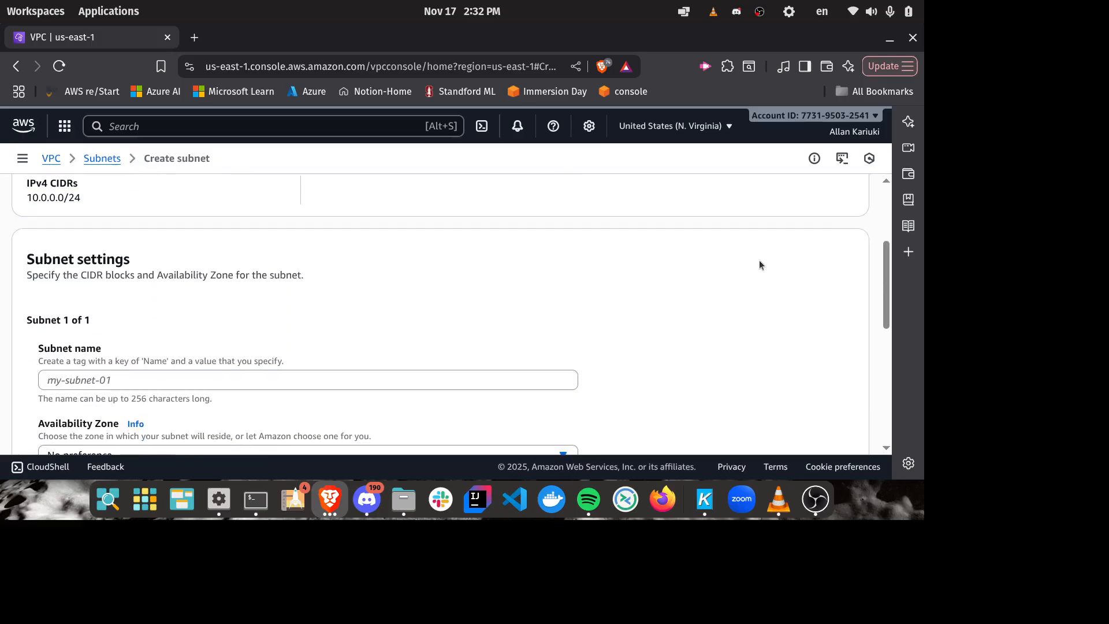
Step: Name the new subnet public-subnet-cloud-mku
scroll(543, 264, "down", 3)
left_click(213, 294)
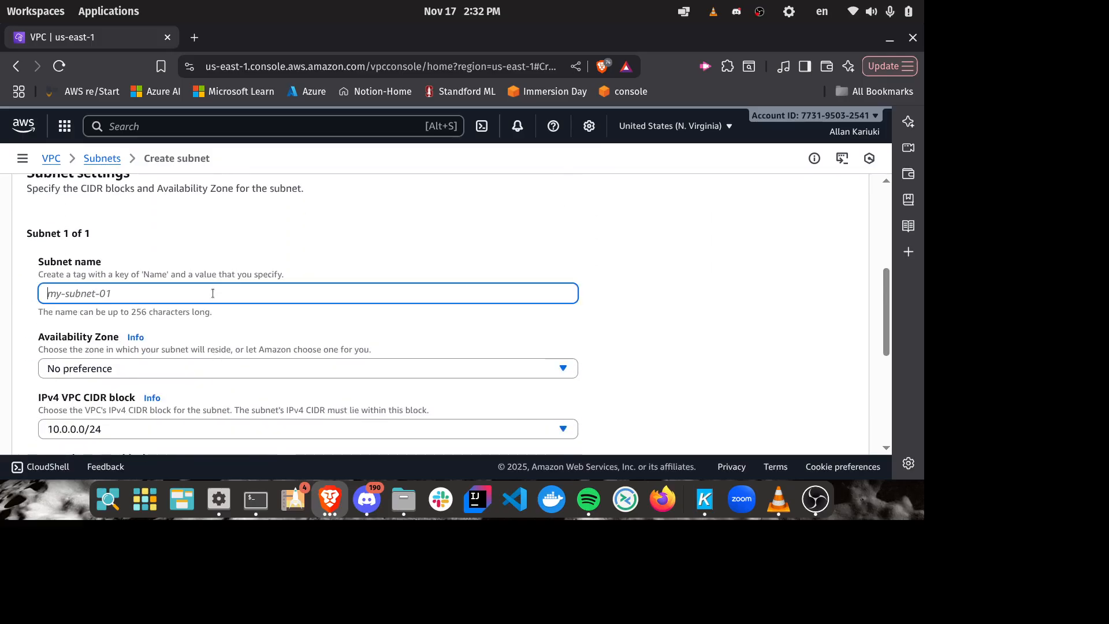
type("publi")
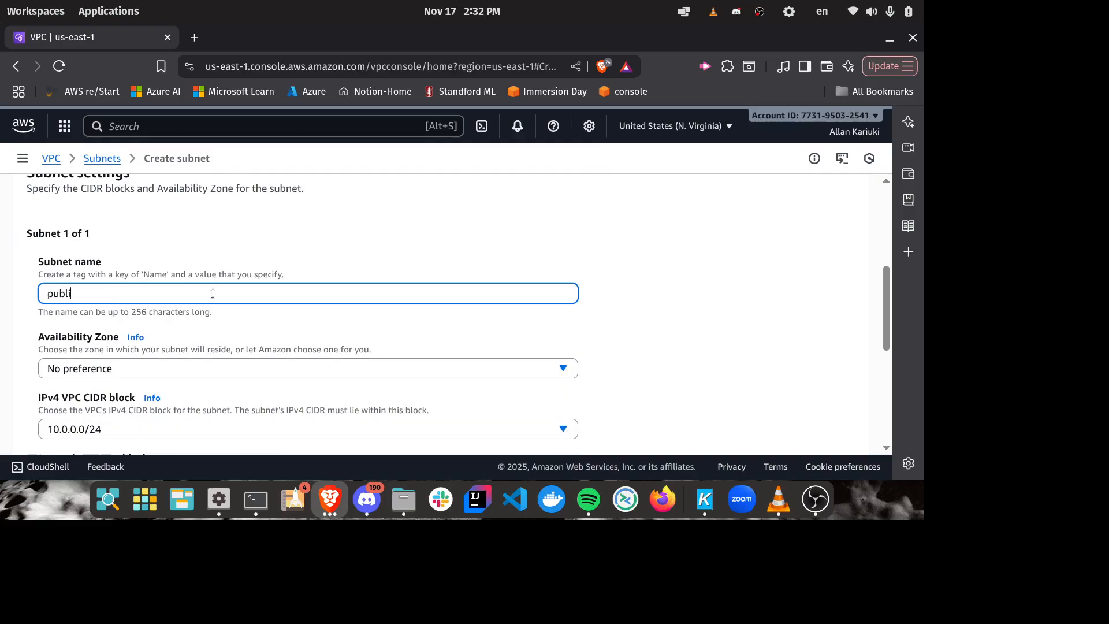
type("c-subne")
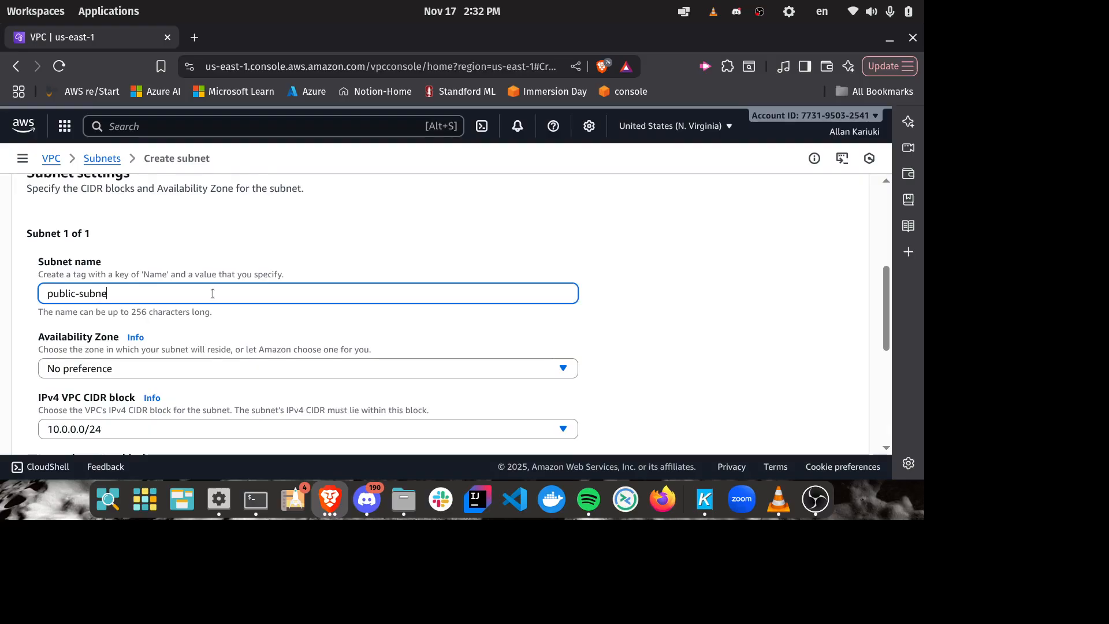
type("t-cloud-mku")
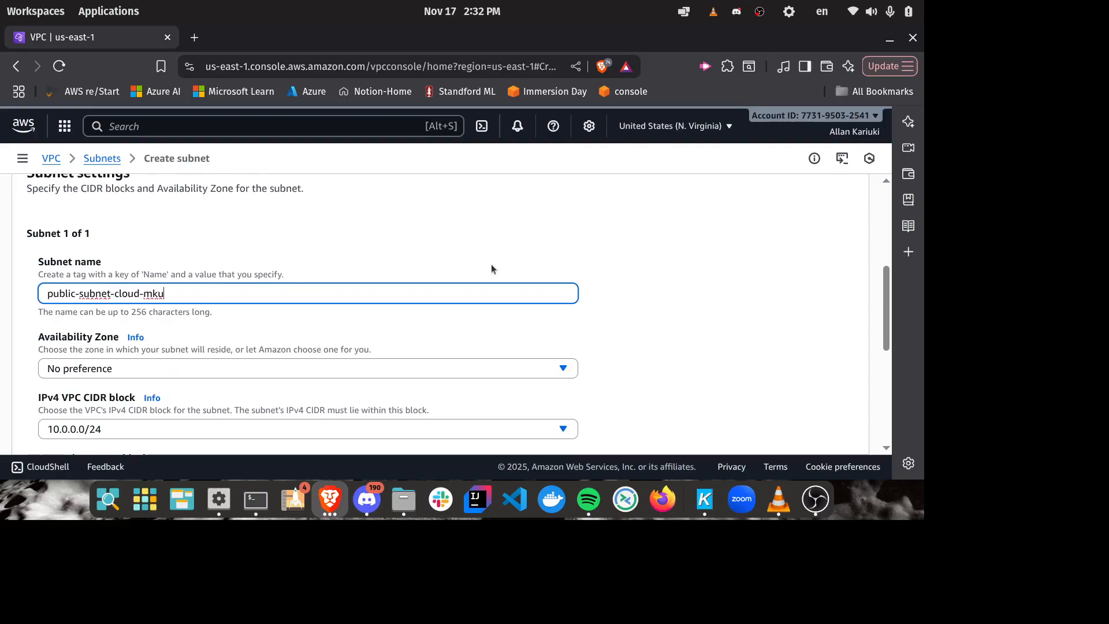
Step: Set the subnet's Availability Zone to United States (N. Virginia) / use1-az1 (us-east-1a)
scroll(661, 266, "down", 2)
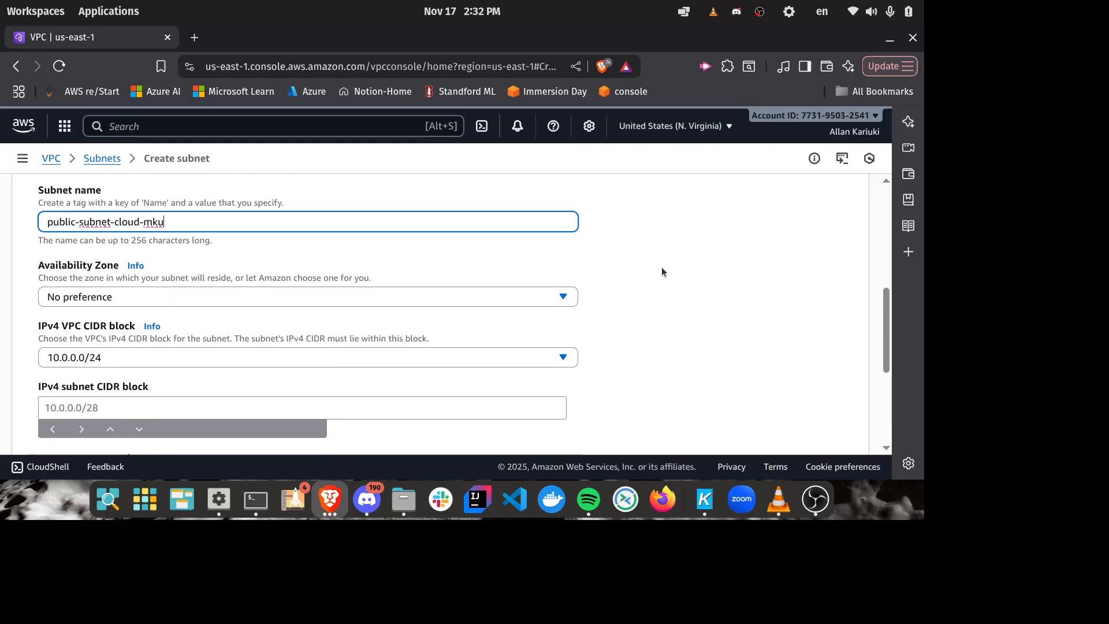
left_click(481, 282)
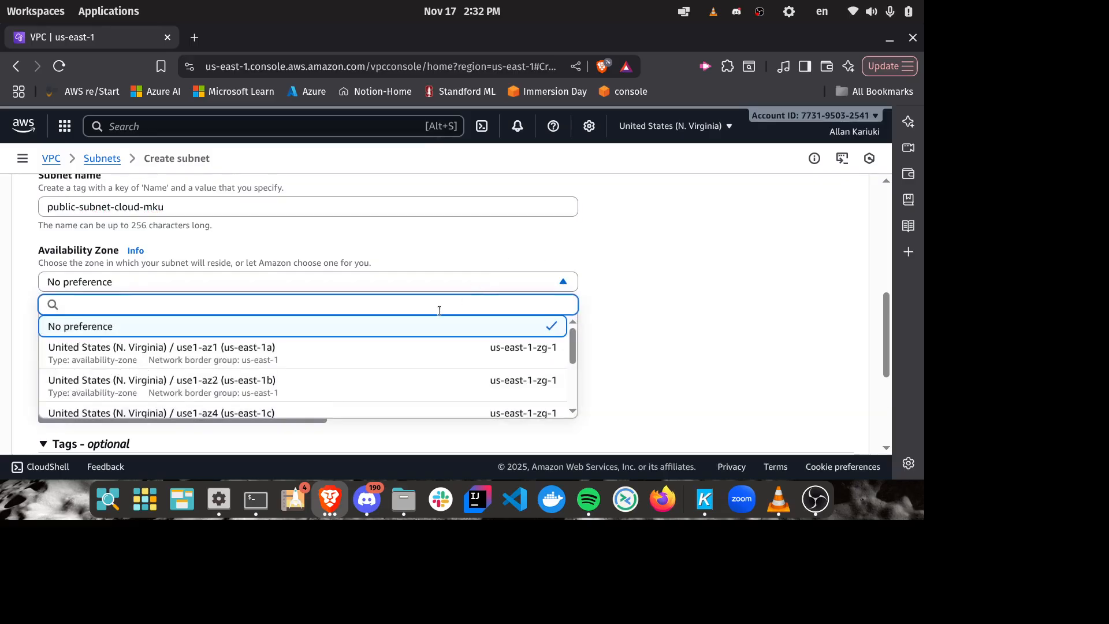
left_click(338, 361)
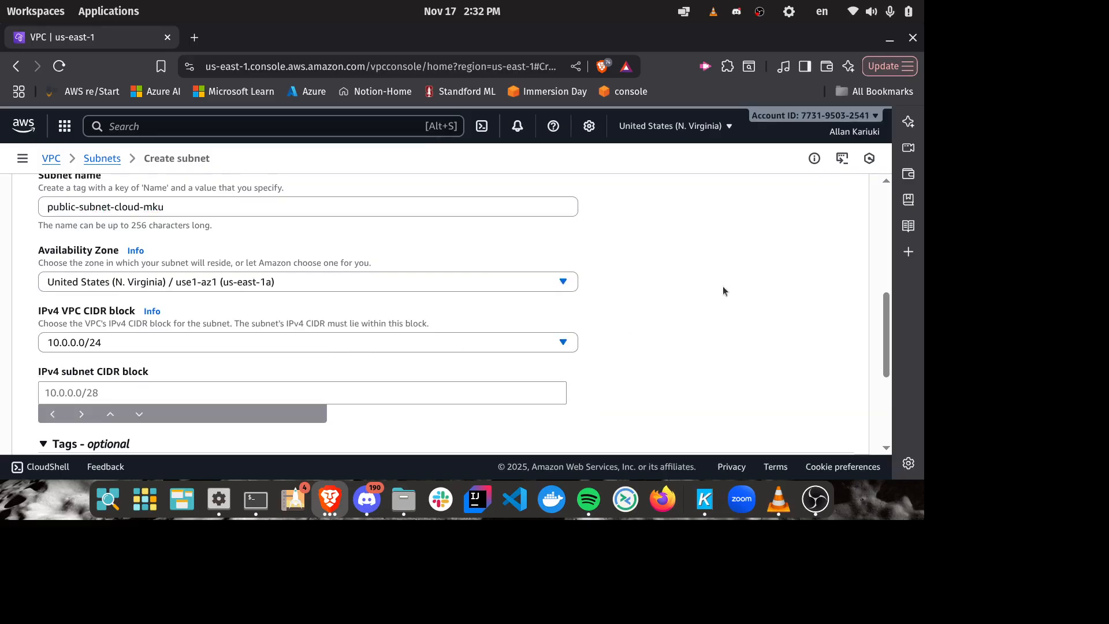
Step: Open the IP Subnet Calculator from calculator.net in a new browser tab to work out the IPv4 subnet CIDR block
scroll(723, 286, "down", 3)
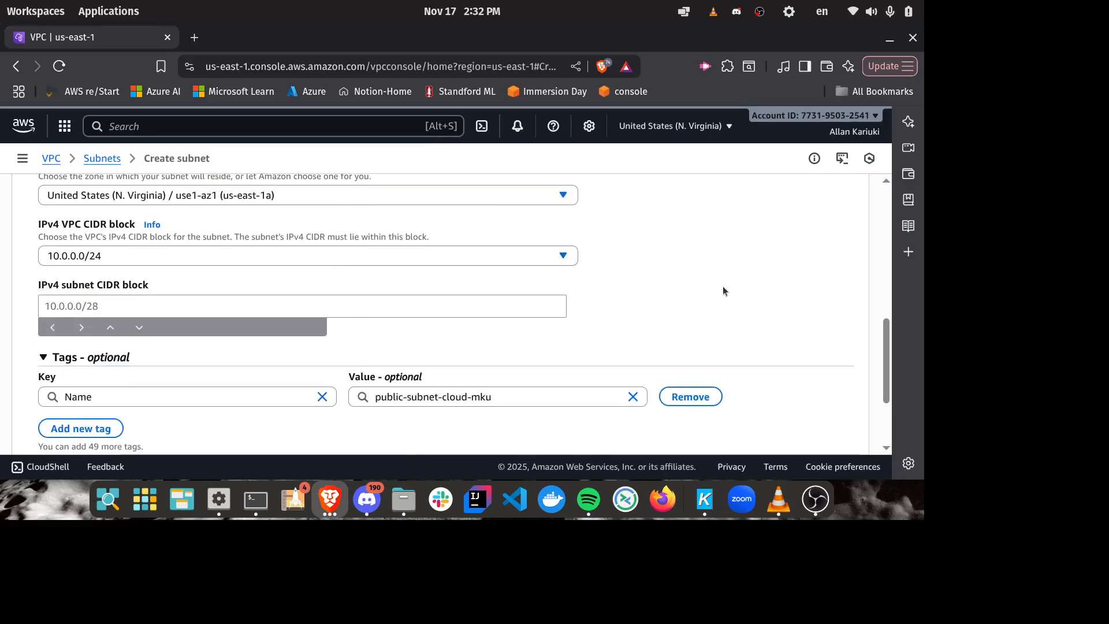
left_click(82, 308)
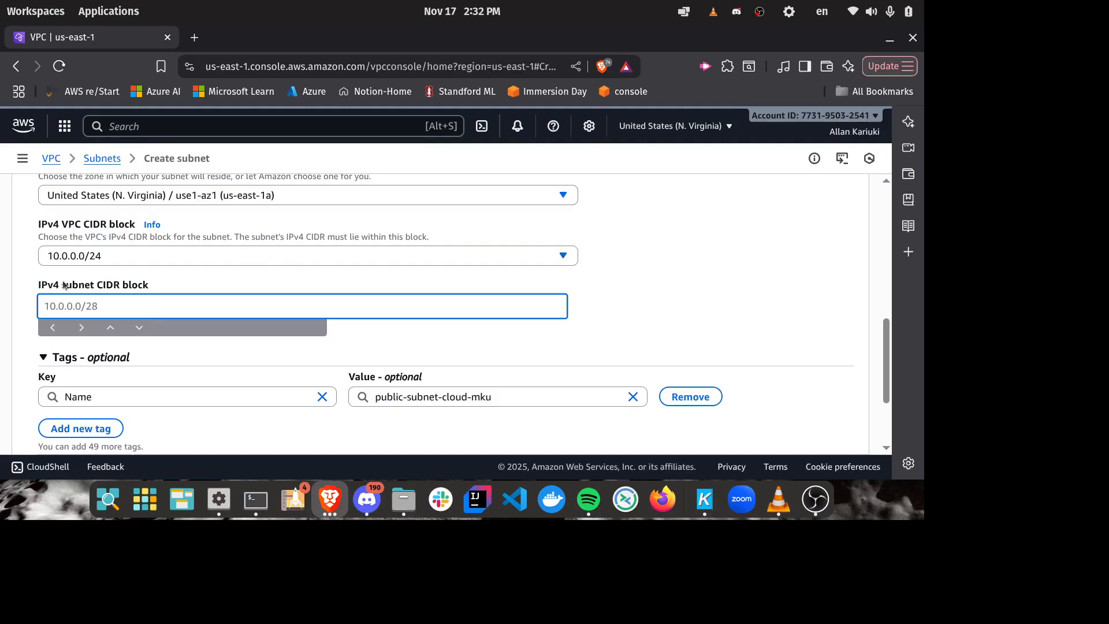
left_click(193, 37)
type("subnet")
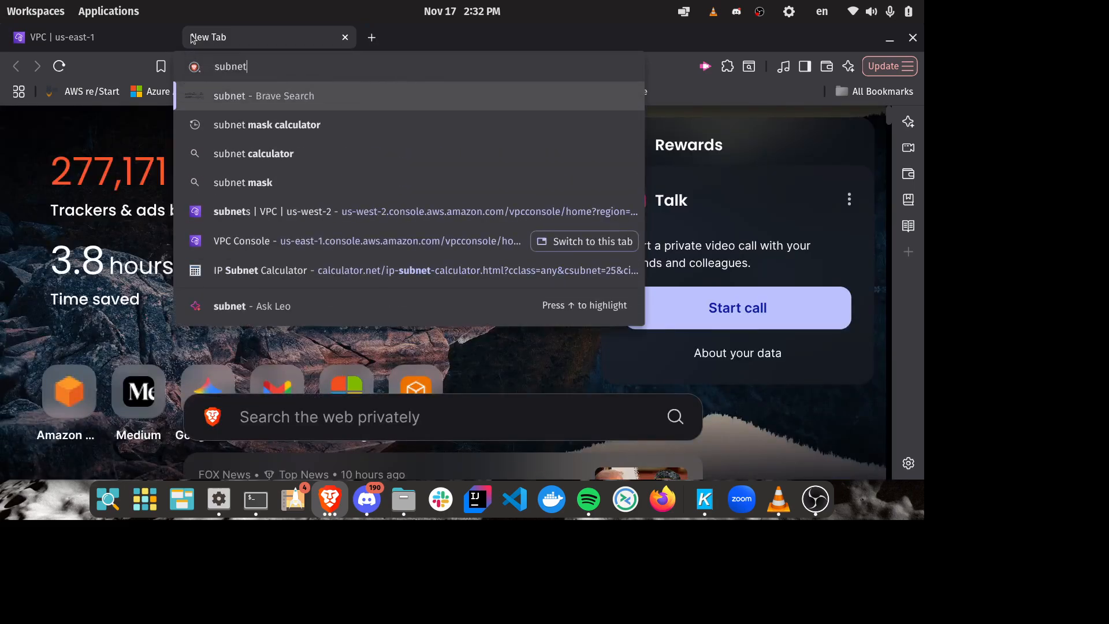
left_click(333, 268)
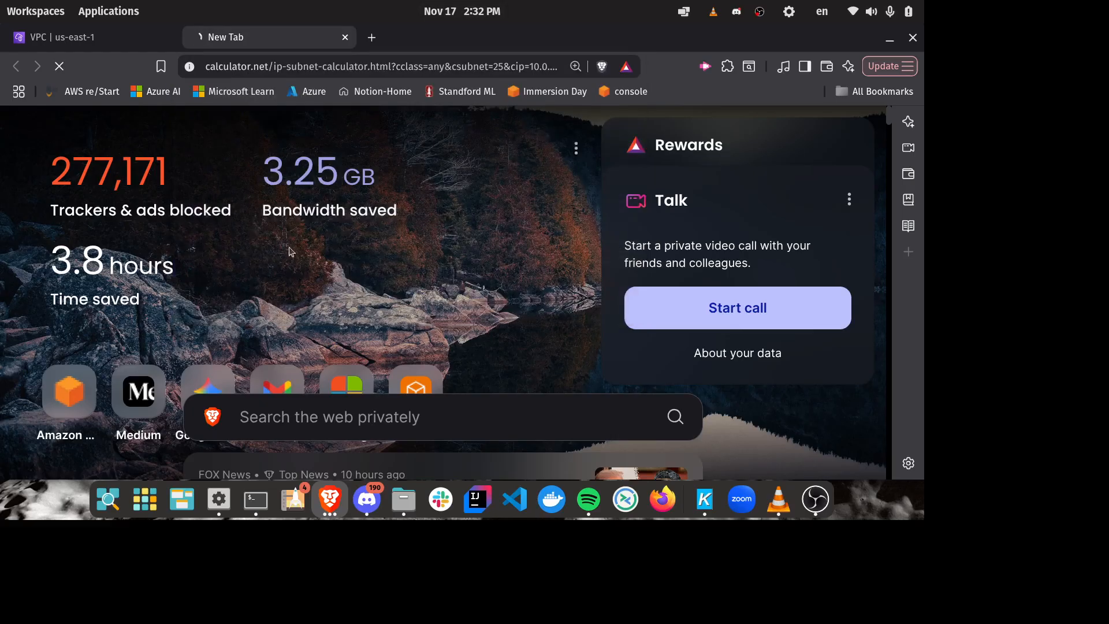
Step: Return to the AWS subnet form and check the available IPv4 VPC CIDR block
left_click(89, 43)
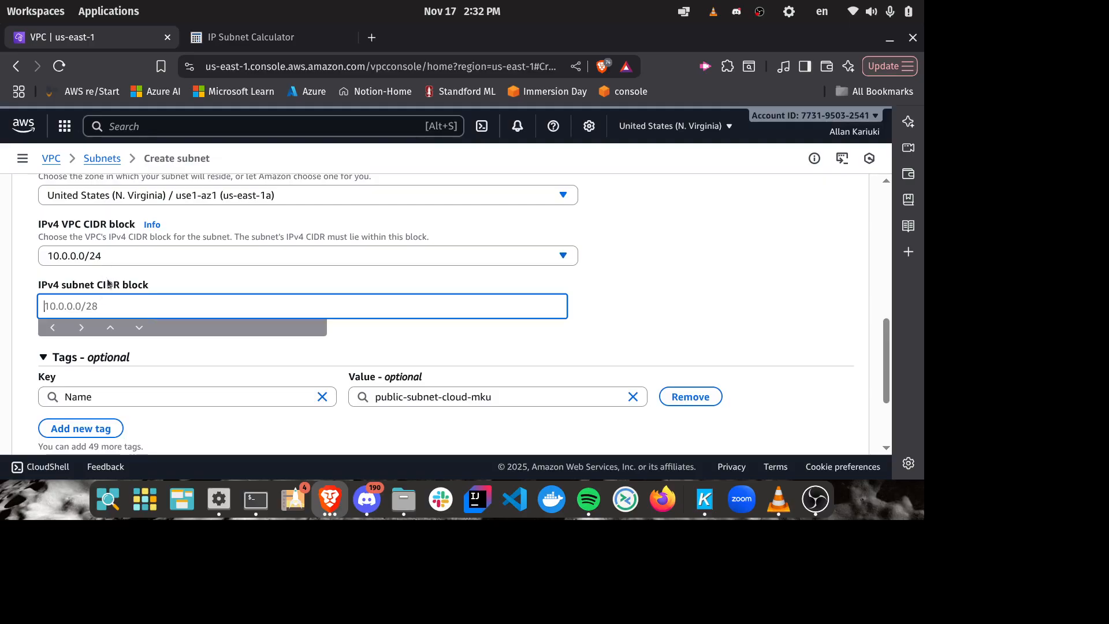
left_click(62, 259)
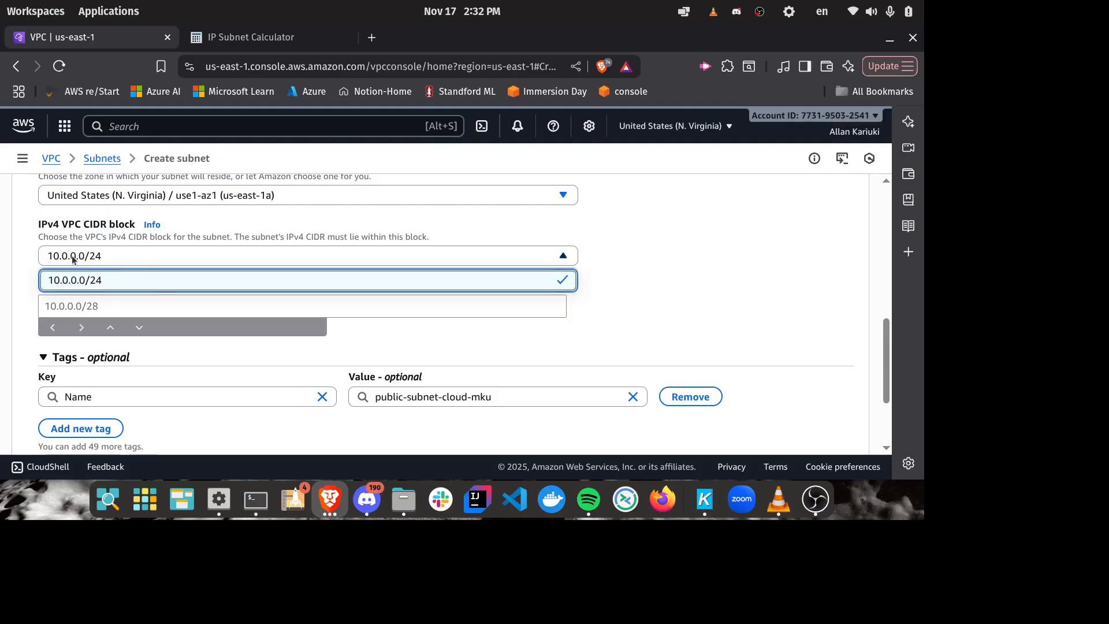
left_click(105, 257)
Step: Switch to the IP Subnet Calculator and calculate the 255.255.255.0 /24 subnet for IP address 10.0.0.0
left_click(250, 32)
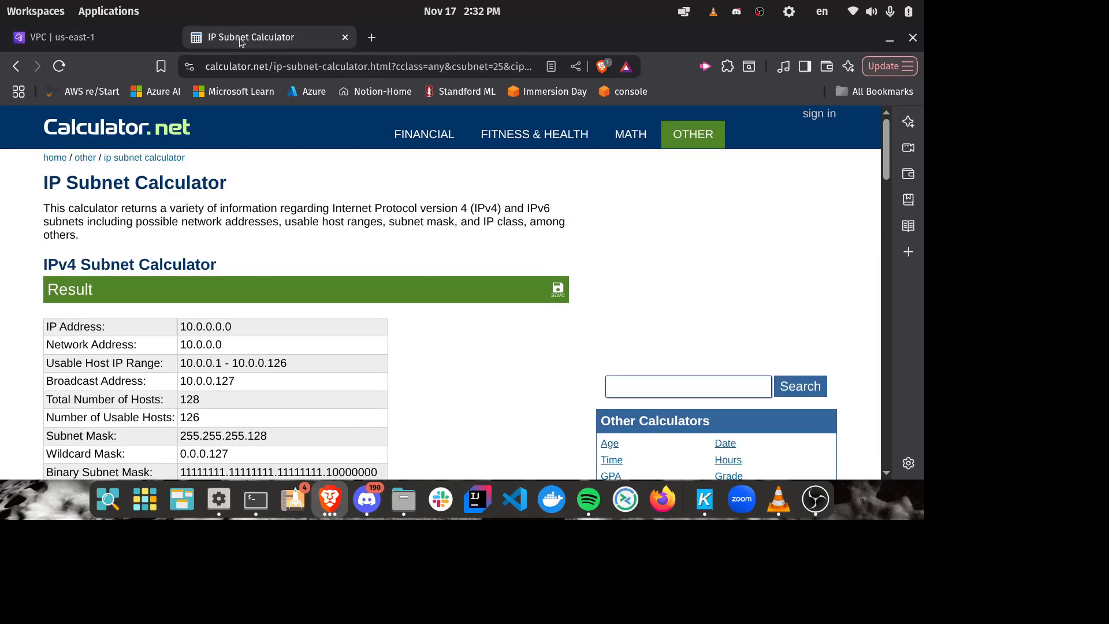
scroll(553, 226, "down", 2)
scroll(546, 233, "down", 4)
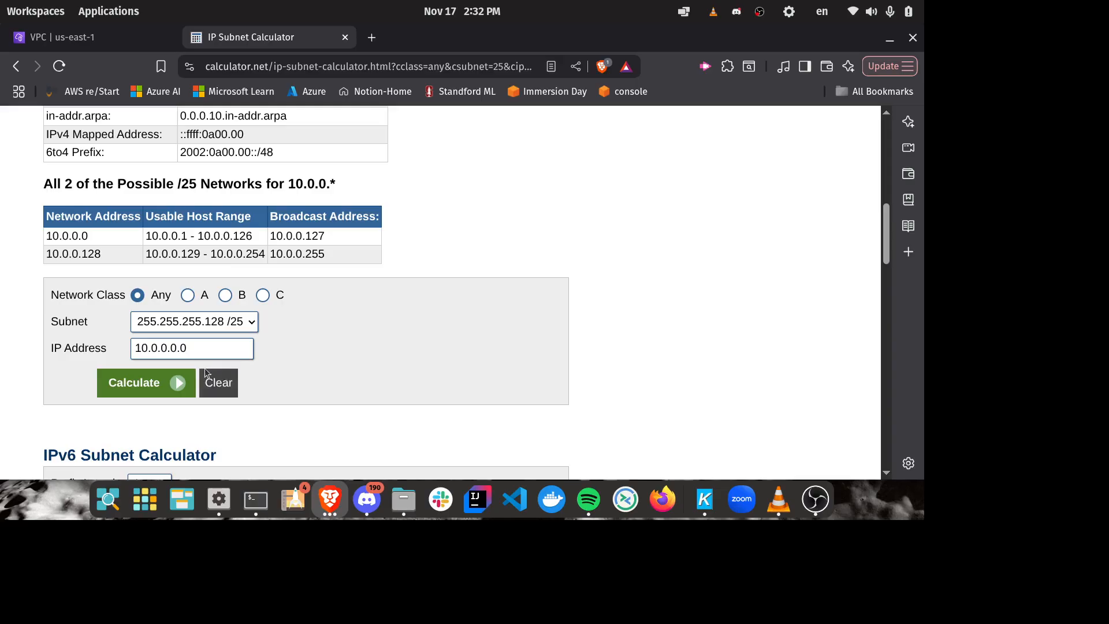
left_click(196, 348)
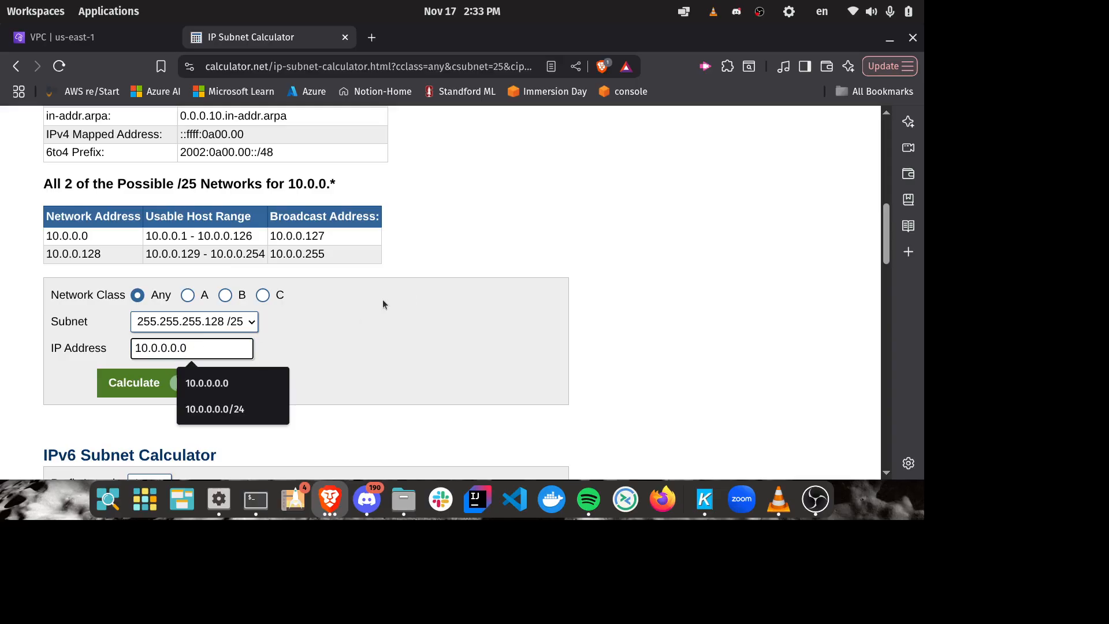
key("ctrl+a")
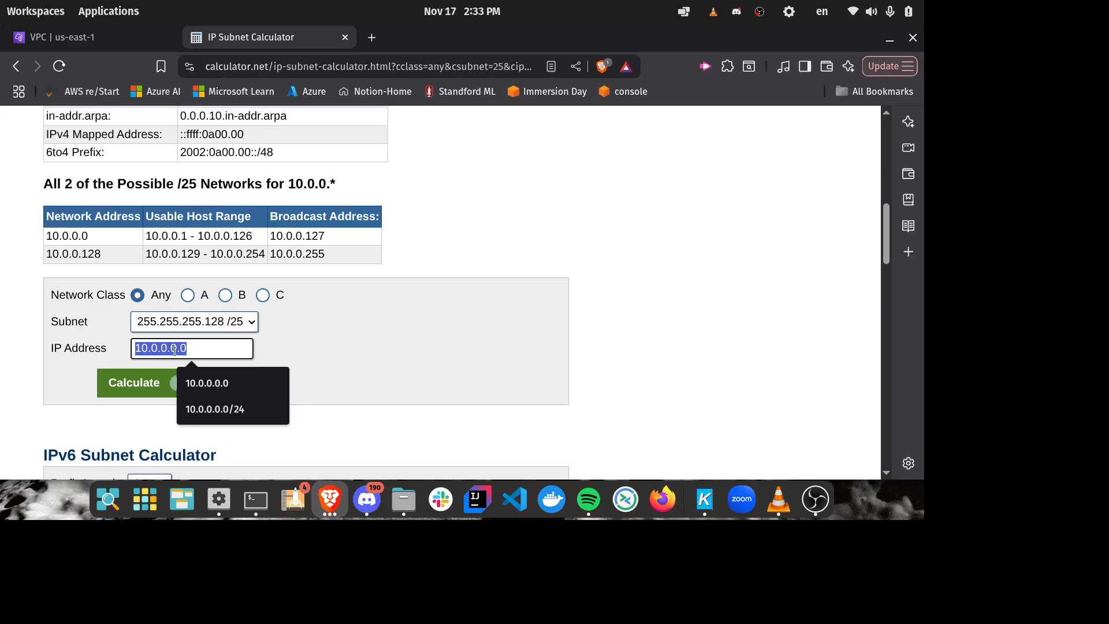
left_click(202, 347)
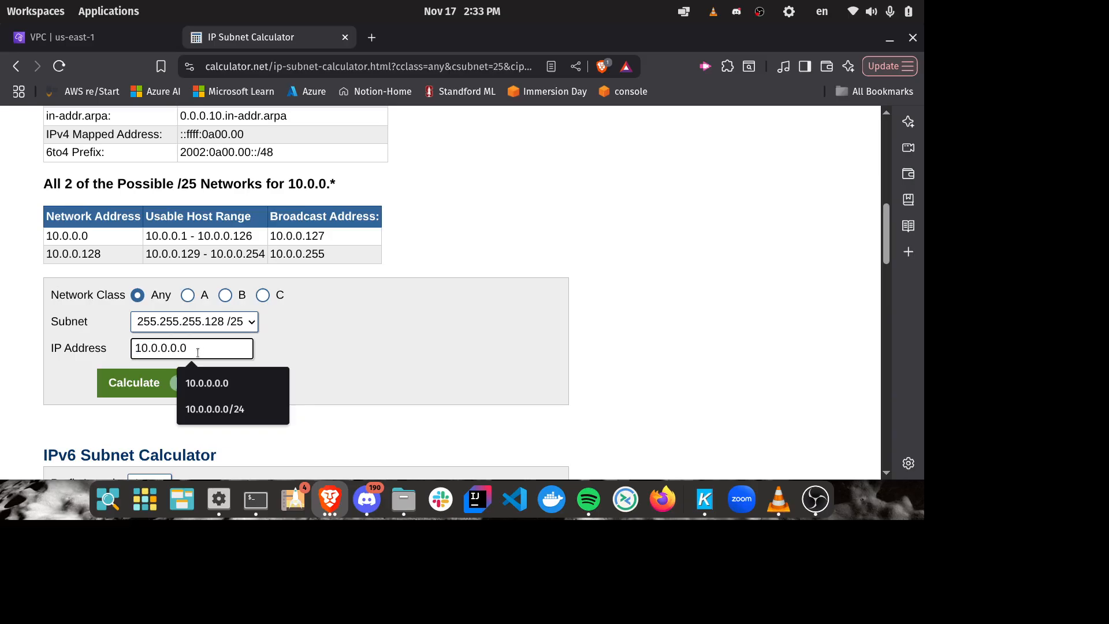
key("BackSpace")
key("BackSpace")
left_click(246, 329)
left_click(231, 191)
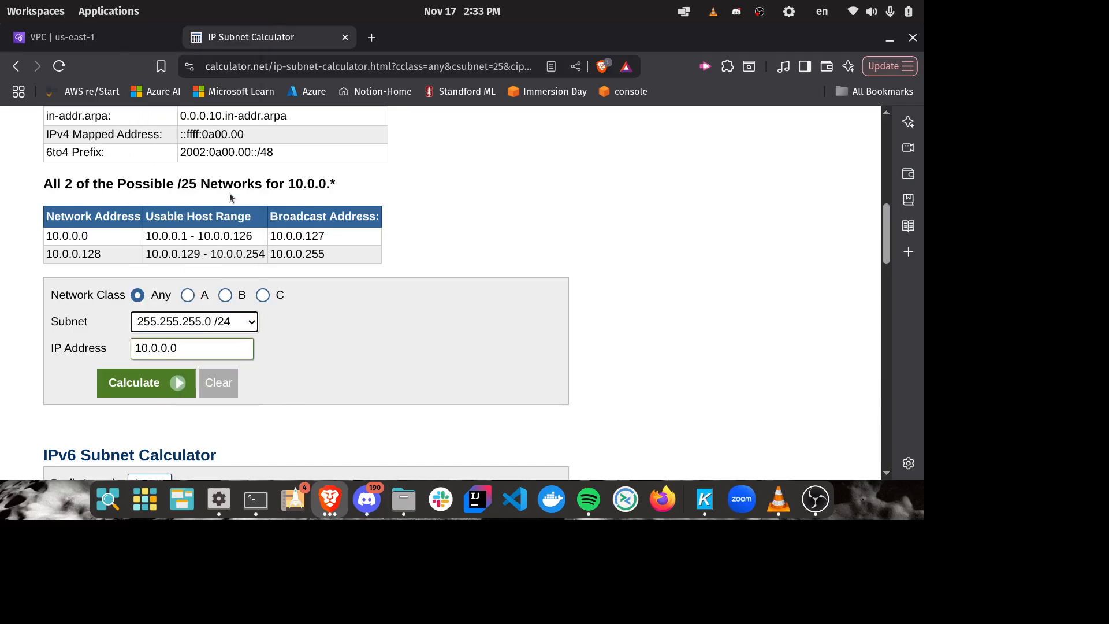
left_click(148, 386)
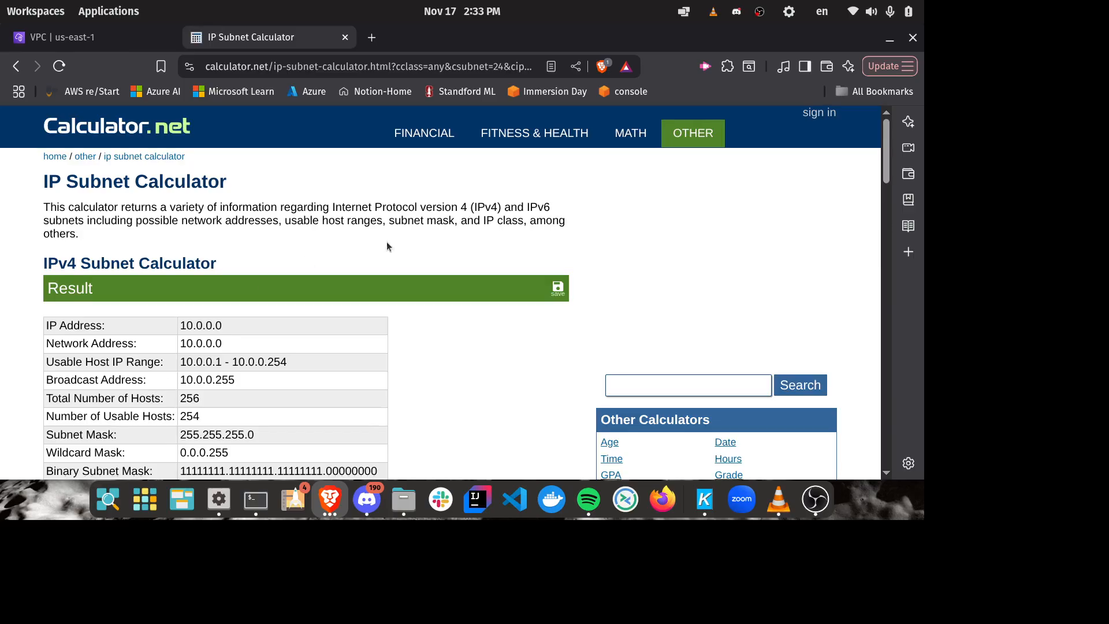
Step: Examine the /24 results, including the IP address and total number of hosts, and the page's table of typical IPv4 subnets
scroll(387, 242, "down", 5)
scroll(387, 245, "down", 6)
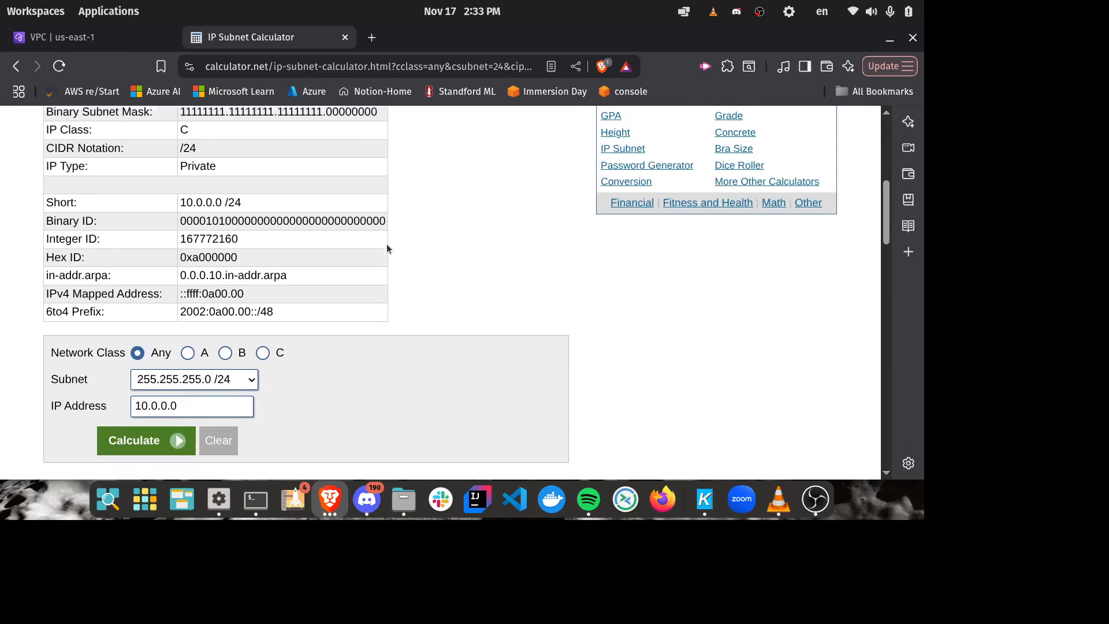
scroll(386, 244, "down", 3)
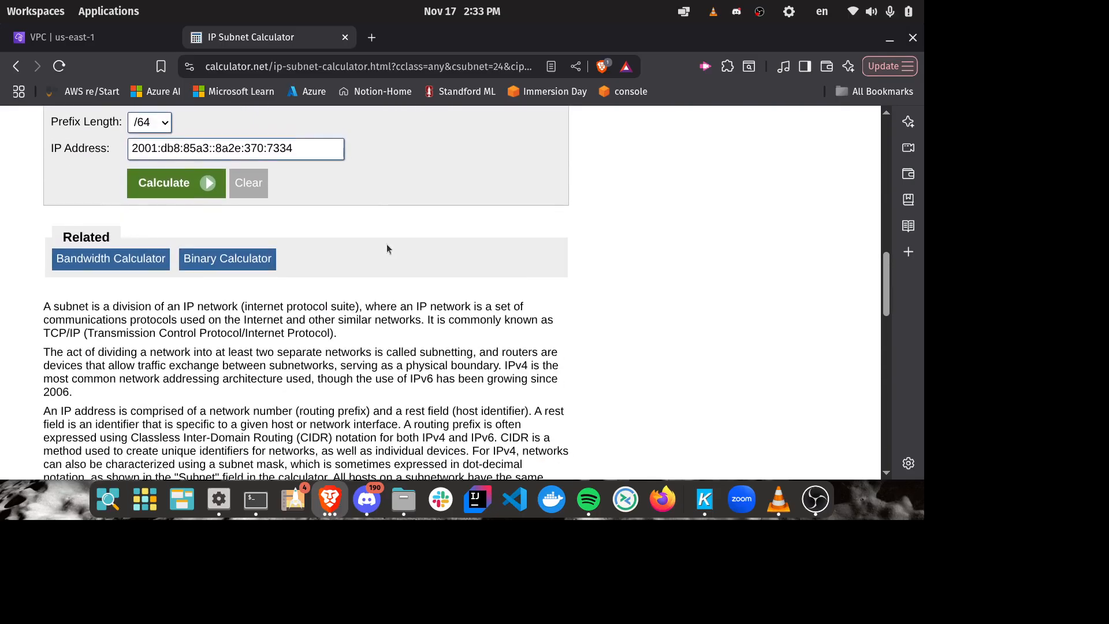
scroll(386, 244, "up", 3)
scroll(386, 244, "up", 2)
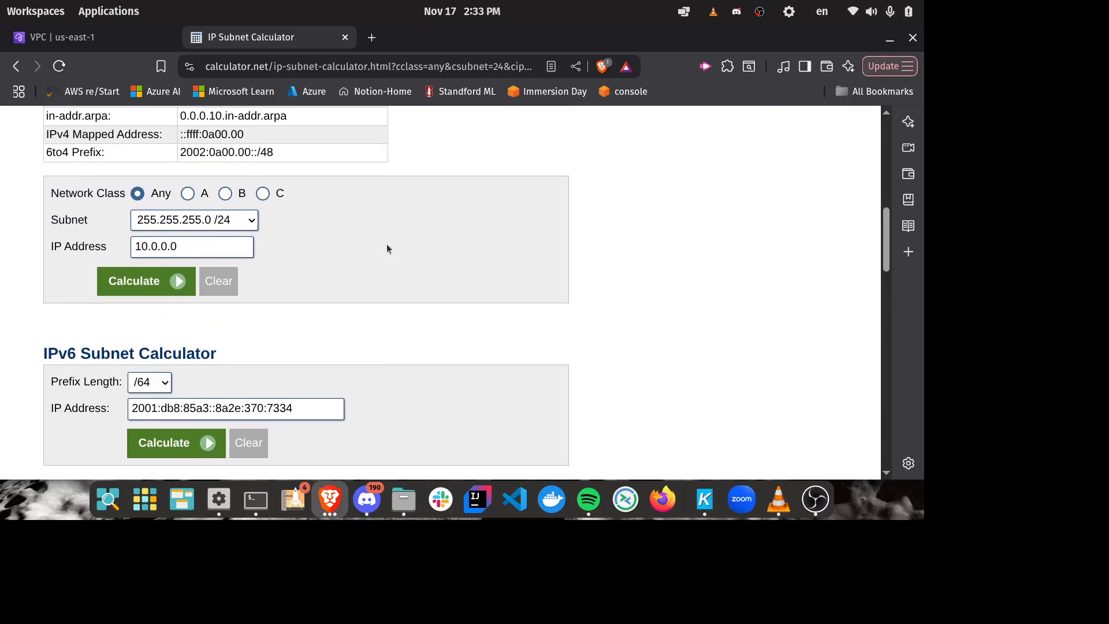
scroll(386, 244, "up", 3)
scroll(386, 244, "down", 3)
scroll(387, 244, "down", 2)
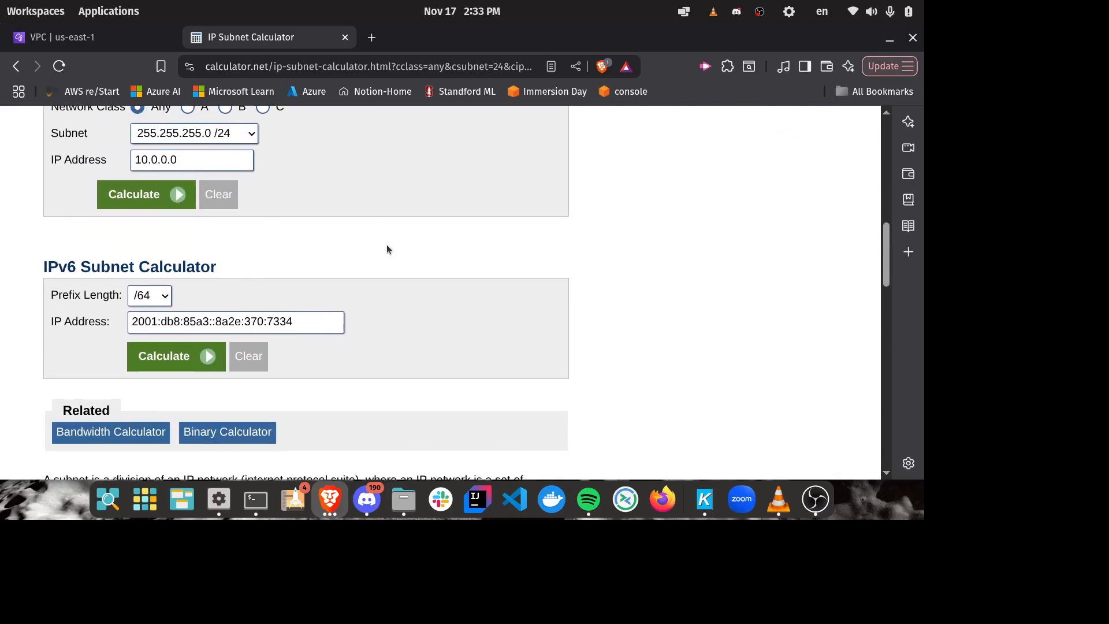
scroll(387, 245, "down", 3)
scroll(387, 250, "down", 7)
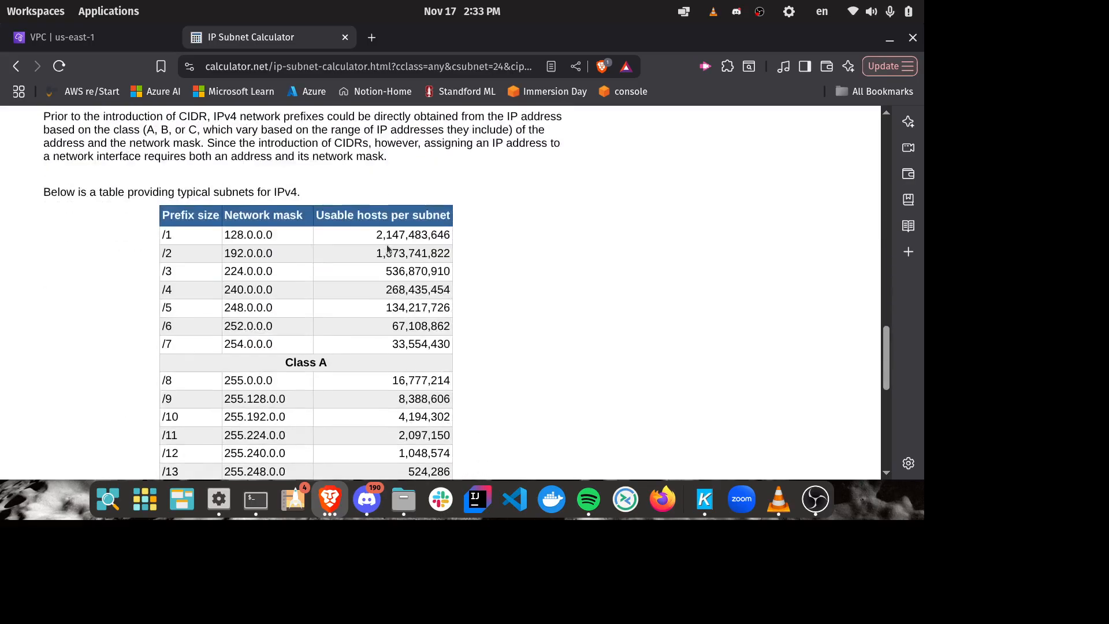
scroll(387, 250, "up", 15)
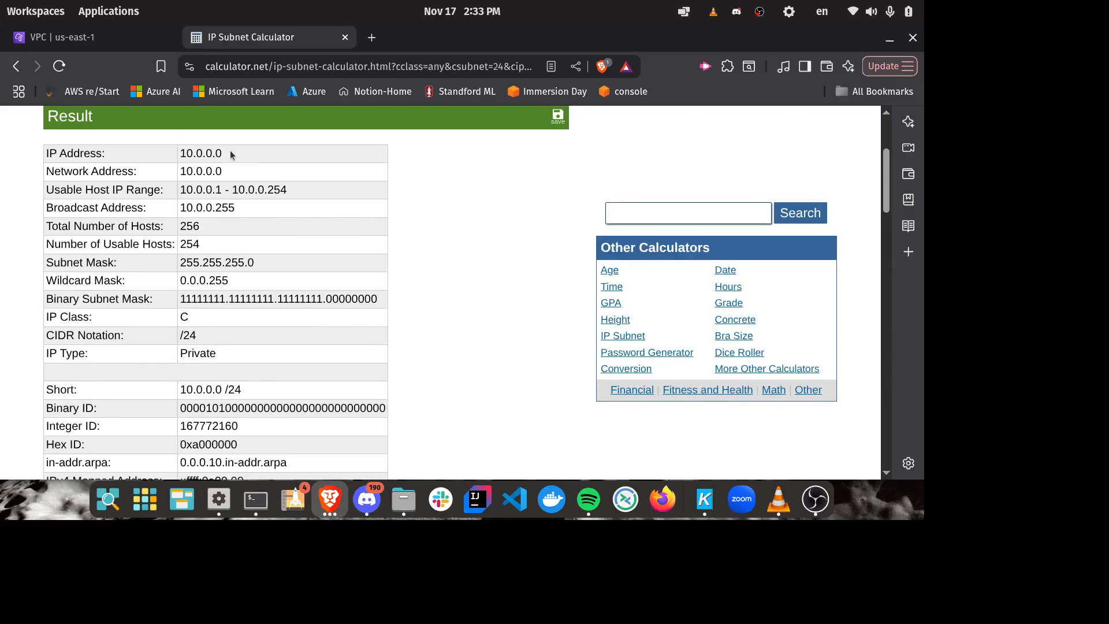
left_click_drag(235, 153, 157, 156)
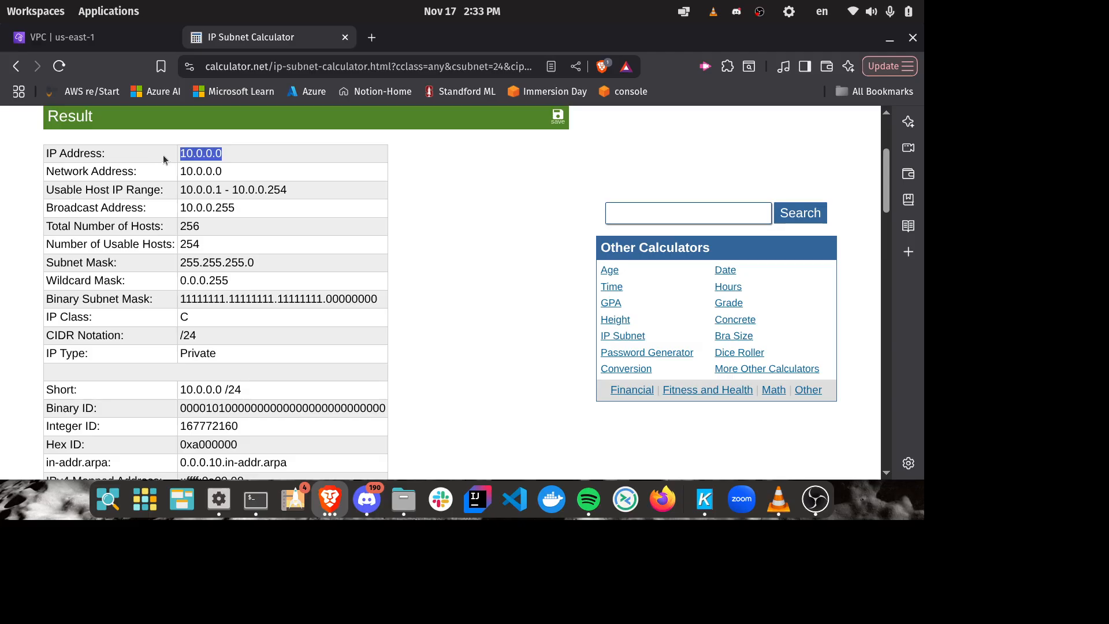
left_click_drag(180, 226, 199, 229)
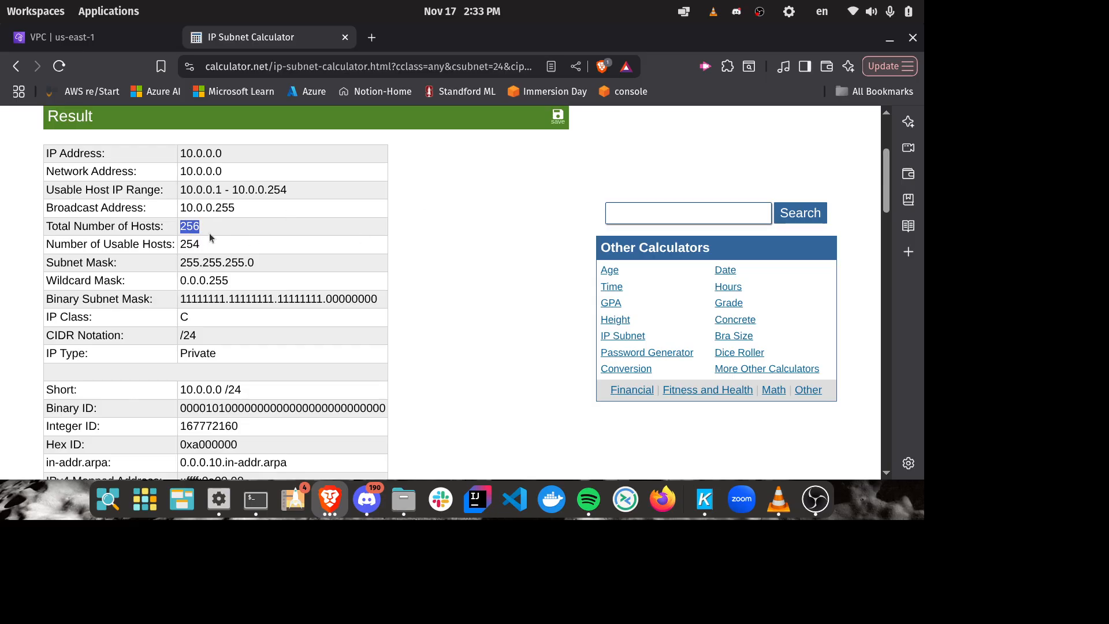
Step: Recalculate 10.0.0.0 with the 255.255.255.128 /25 subnet and view the possible /25 networks
scroll(417, 234, "down", 6)
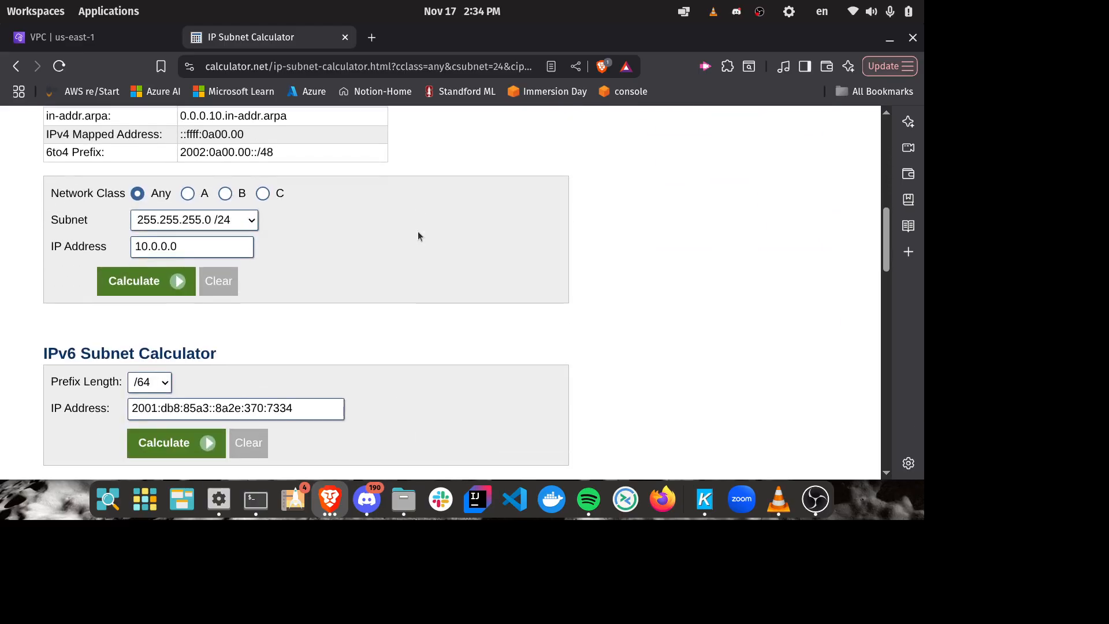
scroll(418, 234, "up", 2)
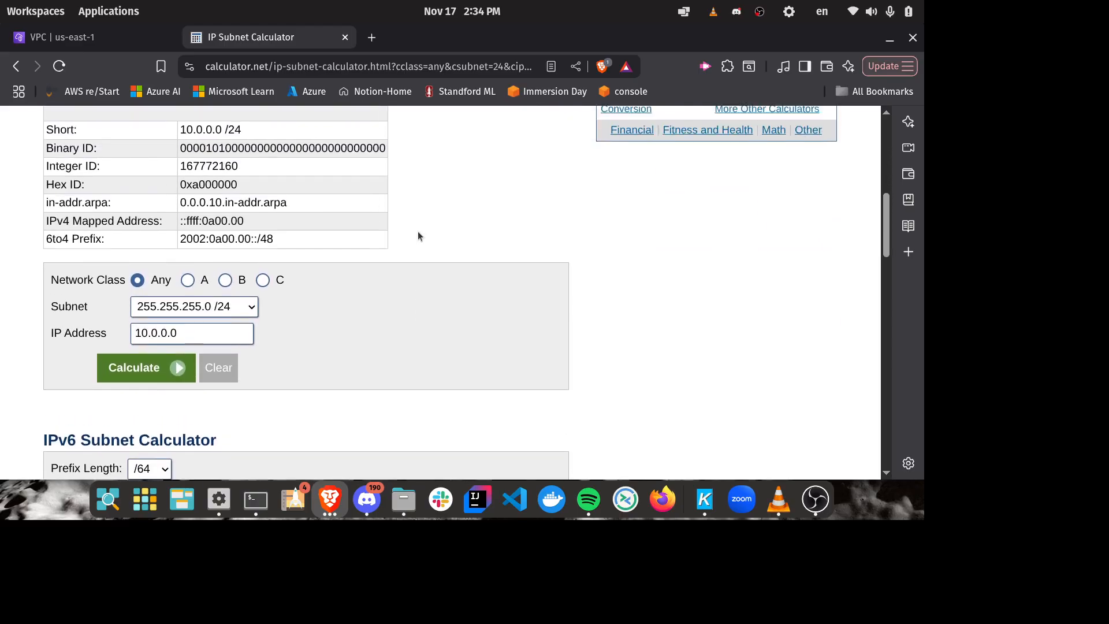
scroll(418, 234, "down", 3)
scroll(418, 234, "up", 1)
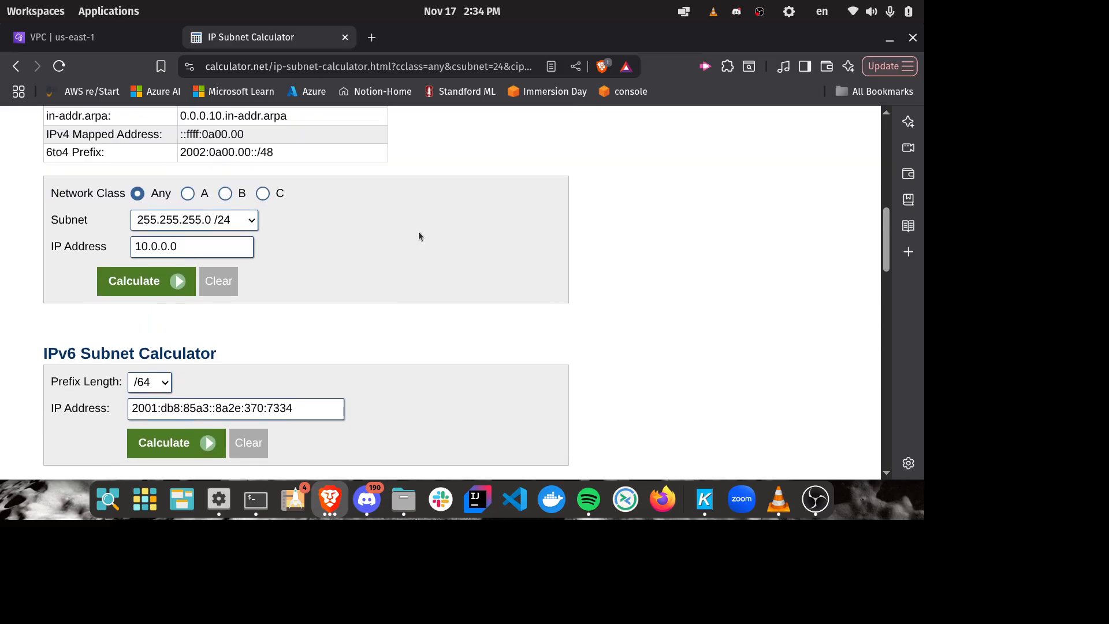
left_click(250, 224)
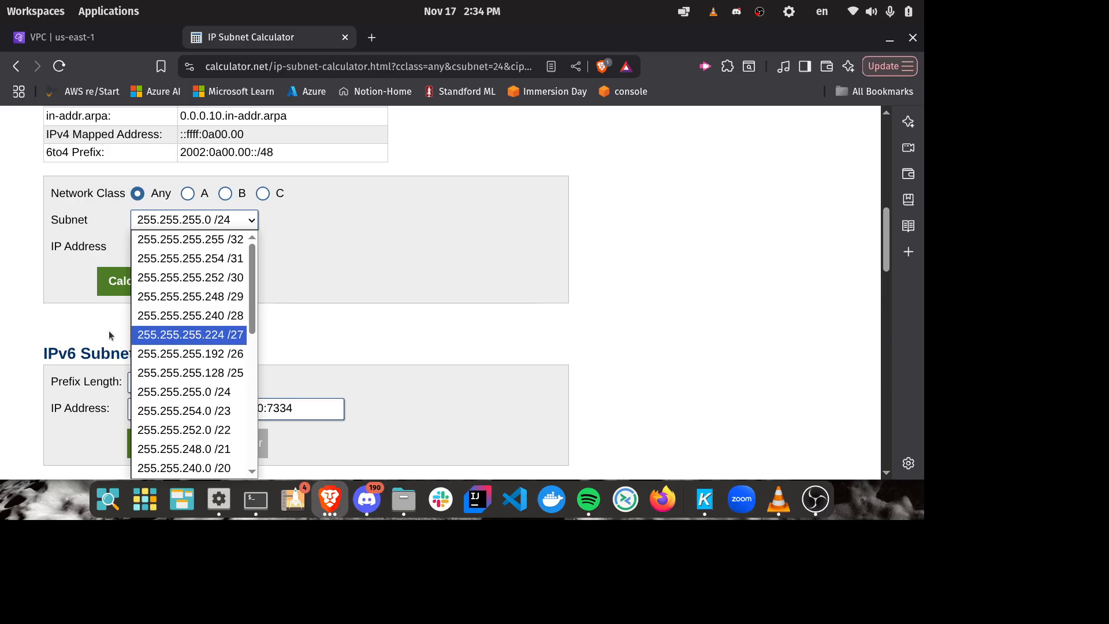
left_click(240, 373)
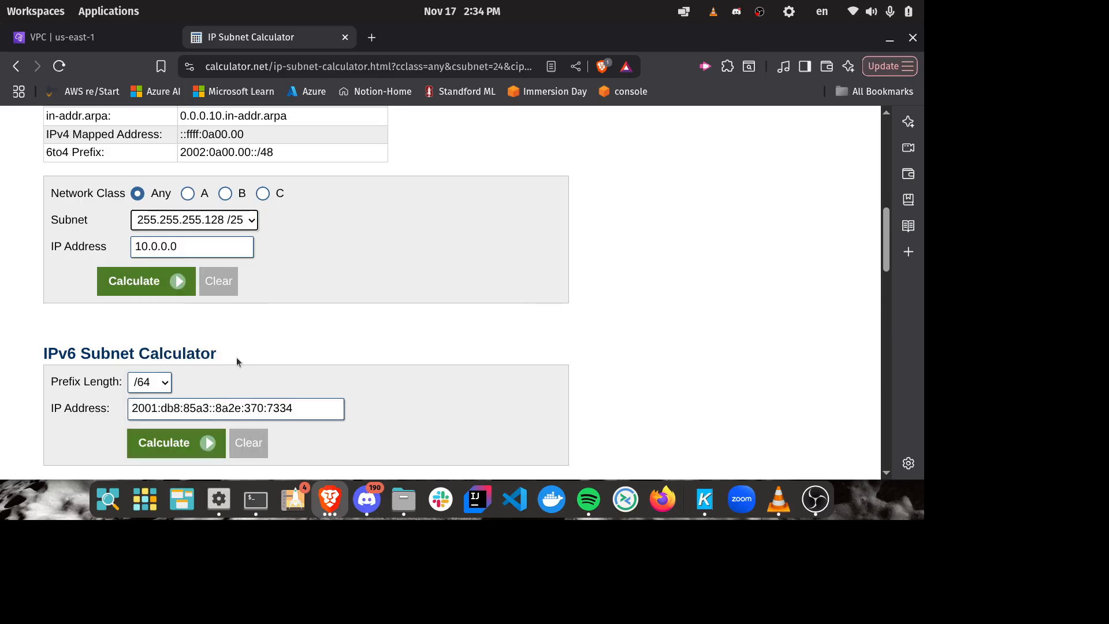
left_click(178, 282)
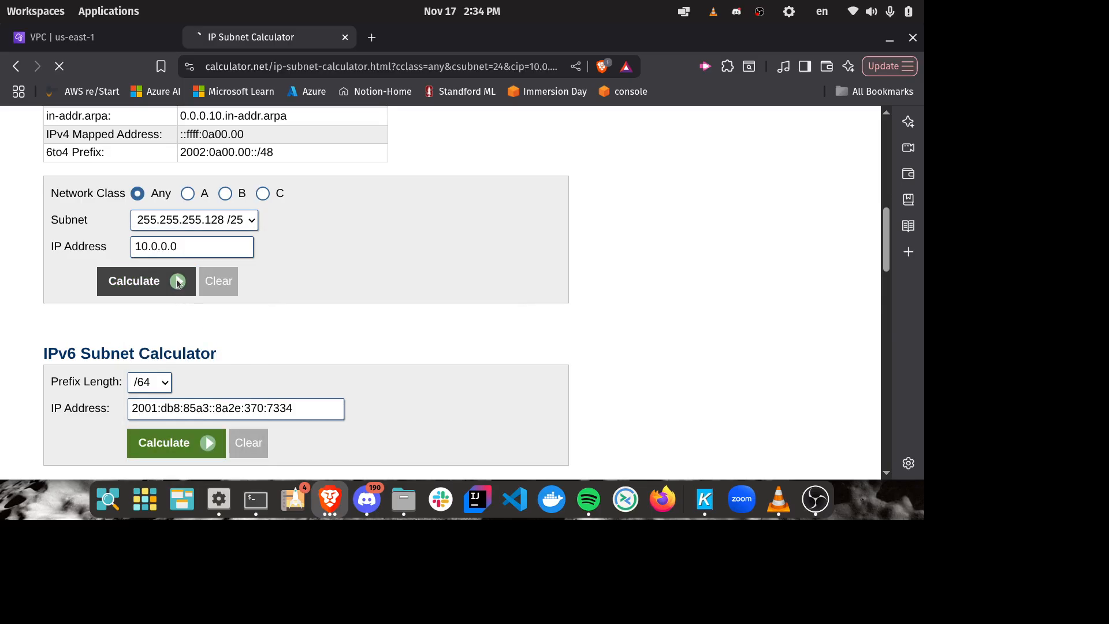
scroll(462, 278, "down", 5)
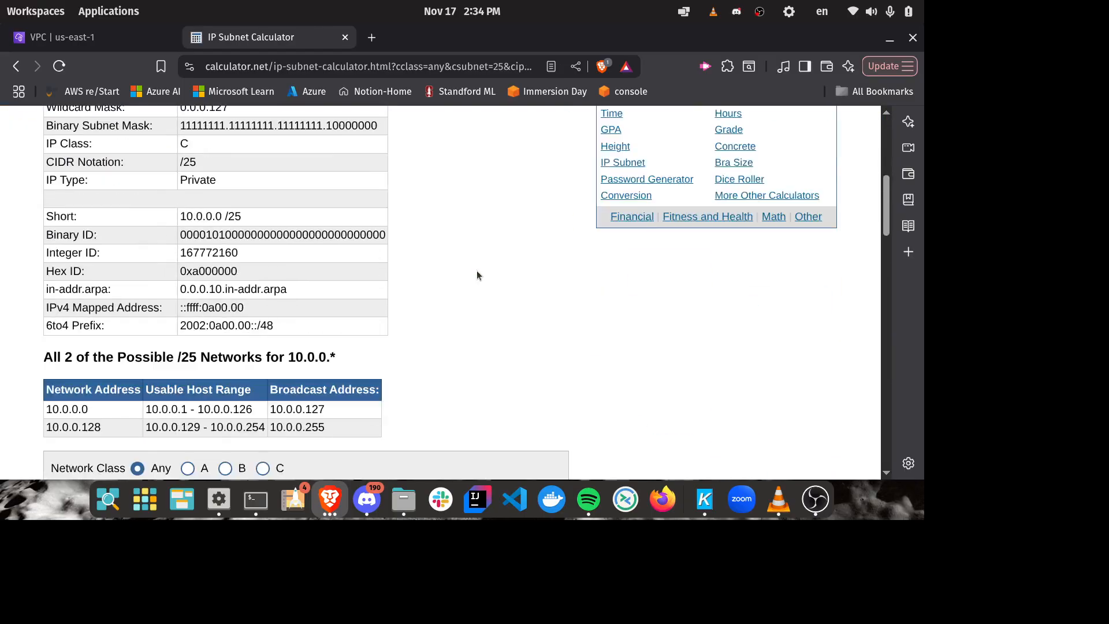
Step: Examine the table of possible /25 networks for 10.0.0.*, especially its heading and the first network address
scroll(477, 272, "down", 2)
scroll(458, 289, "down", 3)
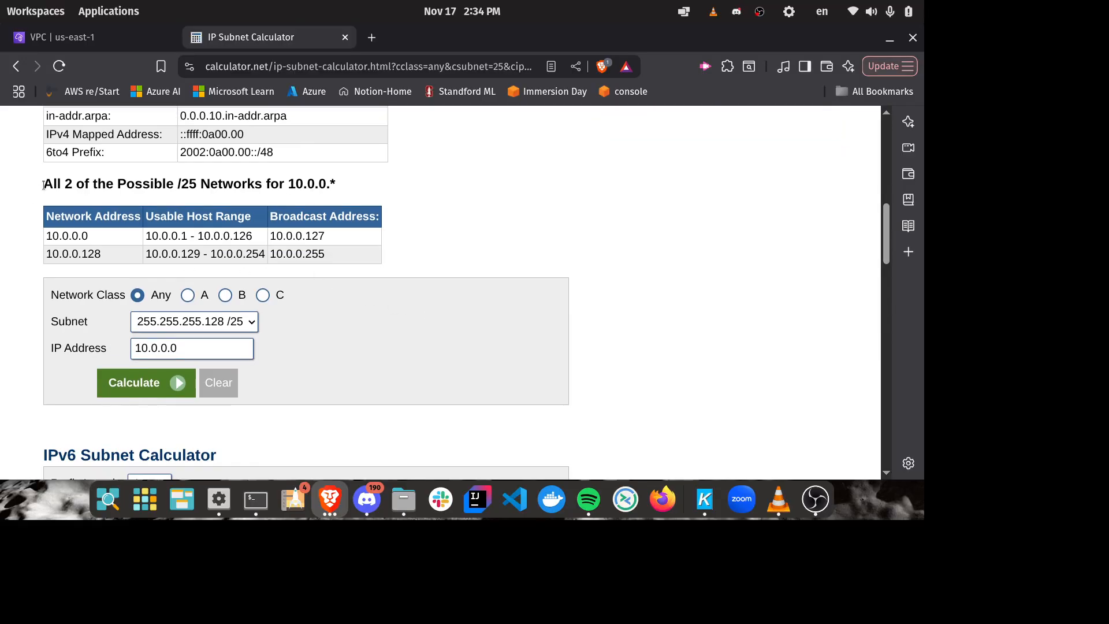
left_click_drag(43, 185, 397, 191)
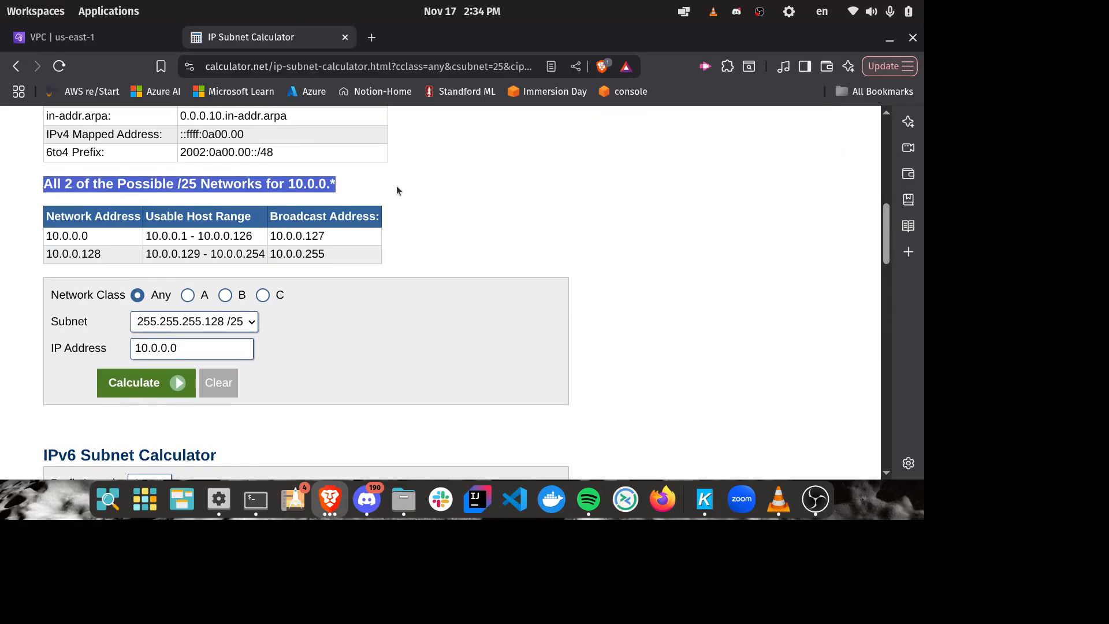
left_click(374, 249)
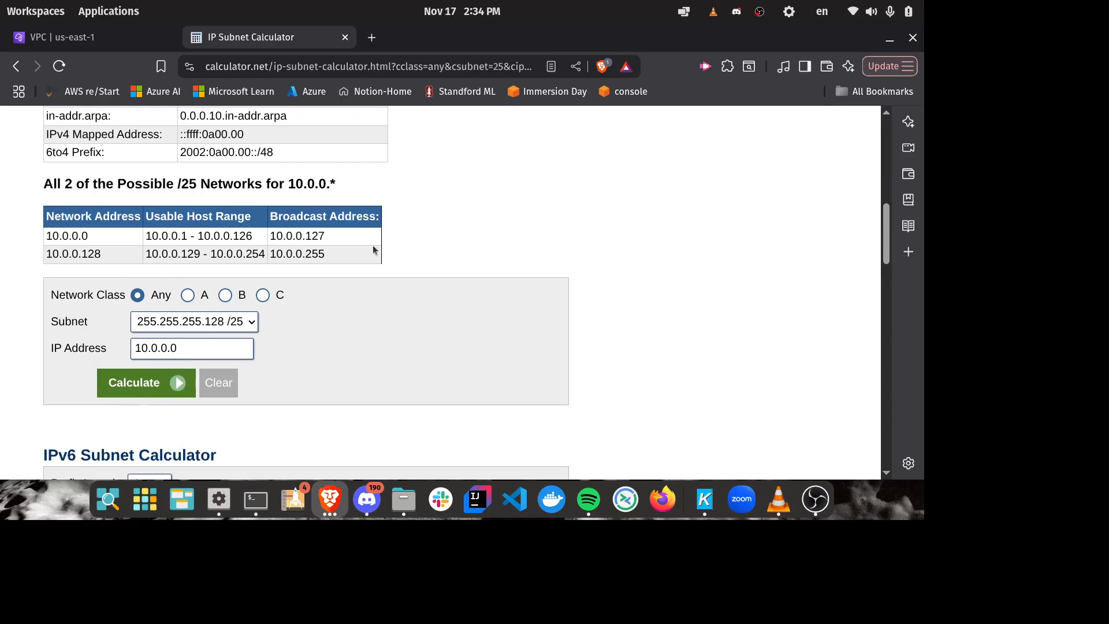
left_click_drag(92, 236, 40, 232)
left_click(85, 232)
left_click_drag(91, 237, 36, 234)
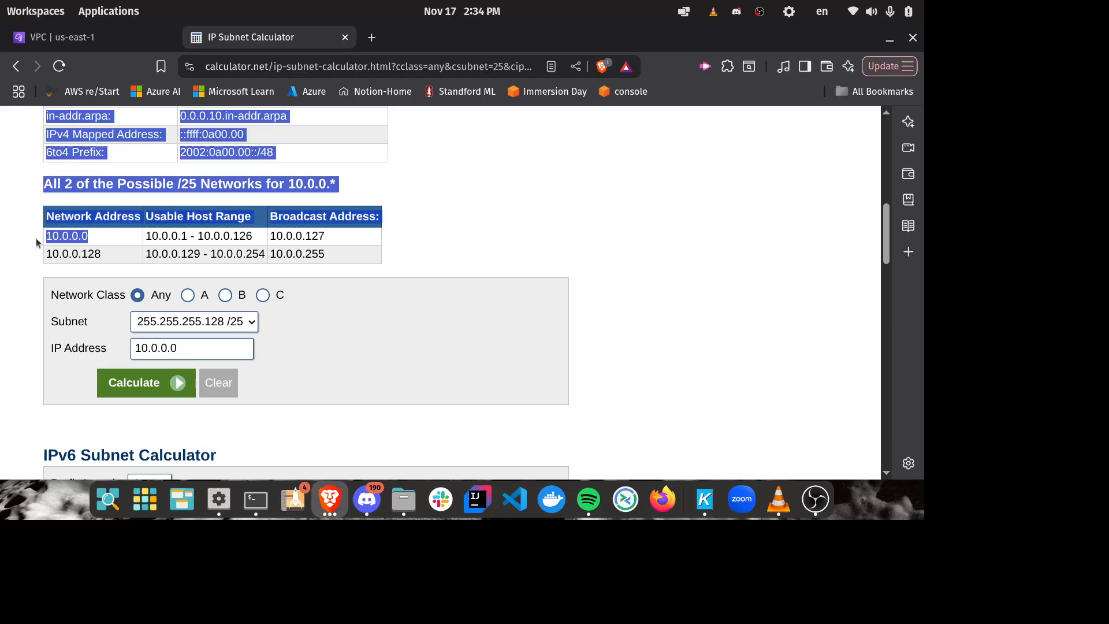
left_click(82, 235)
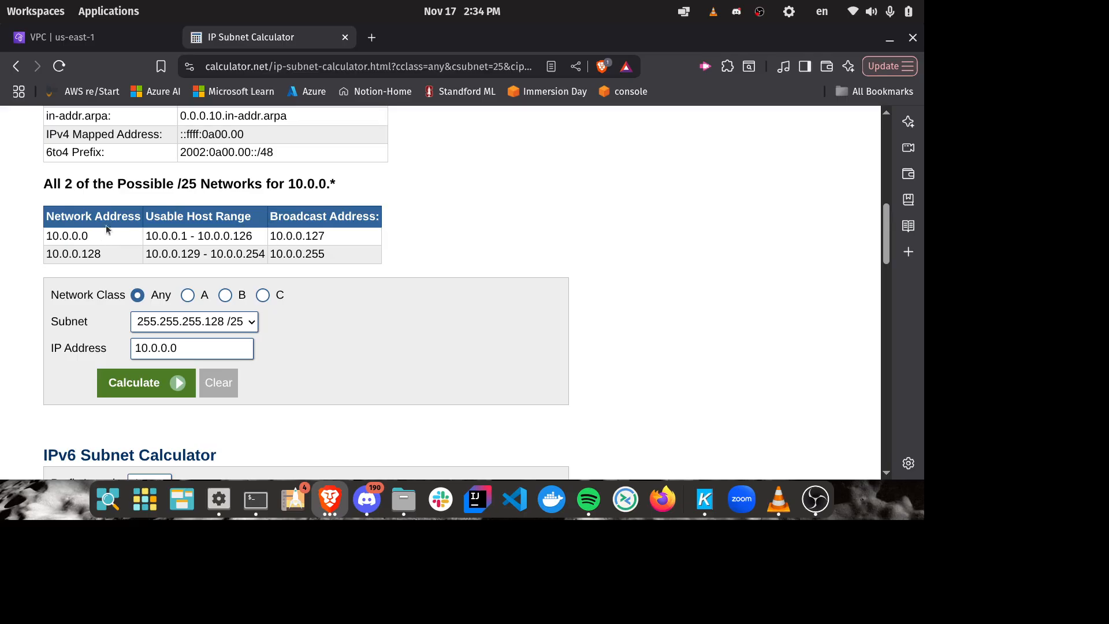
left_click_drag(42, 189, 92, 248)
left_click(92, 249)
Step: Recalculate 10.0.0.0 with the 255.255.255.192 /26 subnet and view the possible /26 networks
left_click(239, 325)
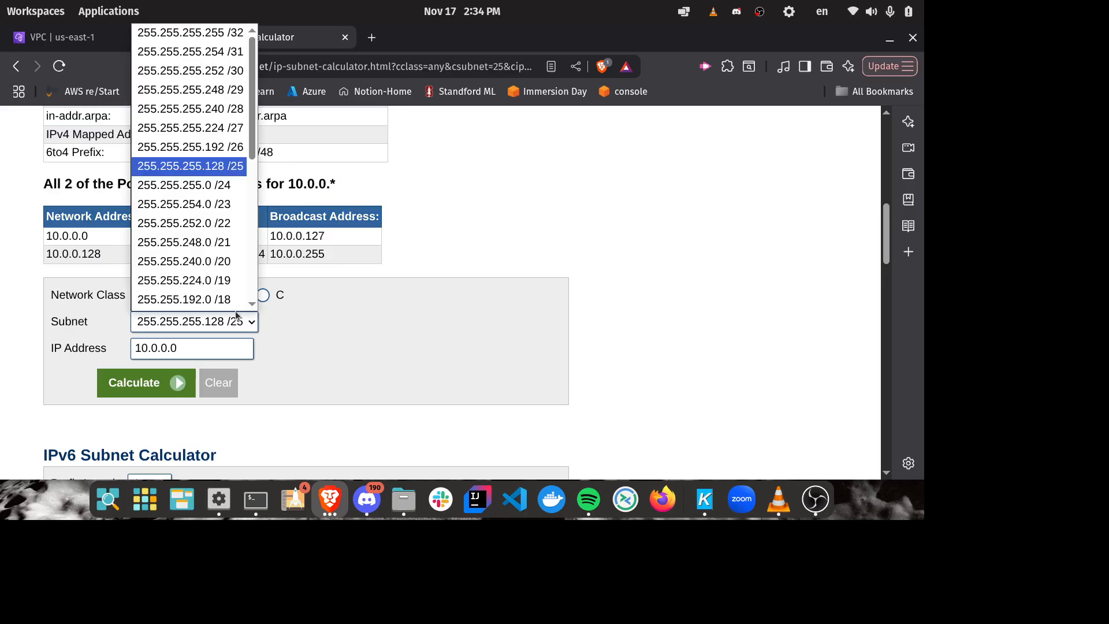
left_click(243, 137)
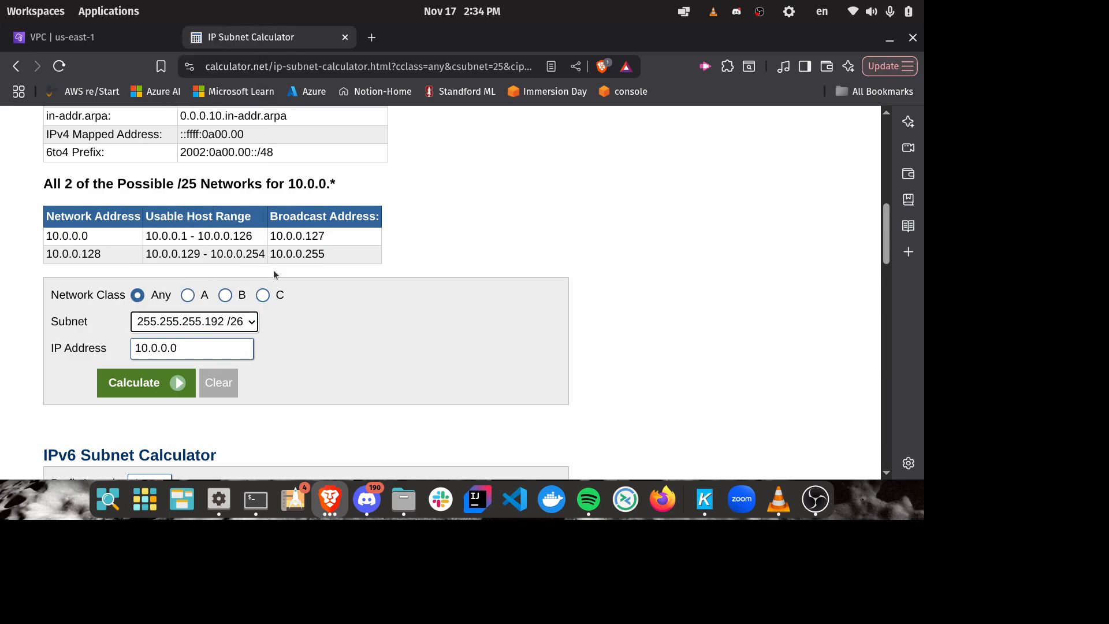
left_click(148, 385)
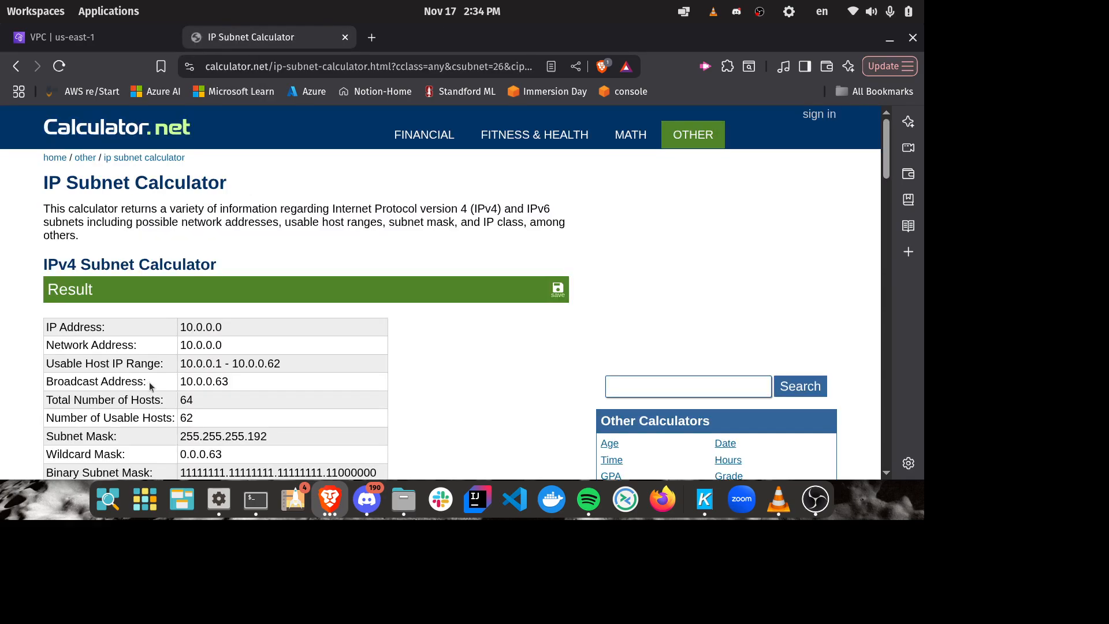
scroll(543, 243, "down", 7)
scroll(543, 249, "down", 3)
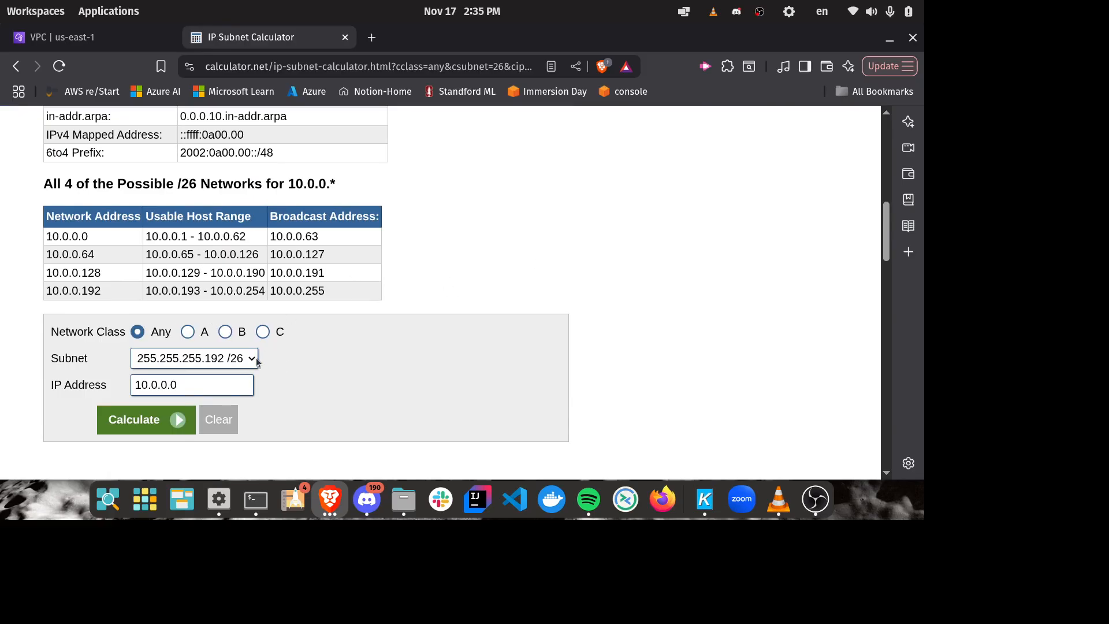
Step: Compare the one bits of the binary subnet mask with the CIDR notation in the /26 results
scroll(587, 319, "up", 5)
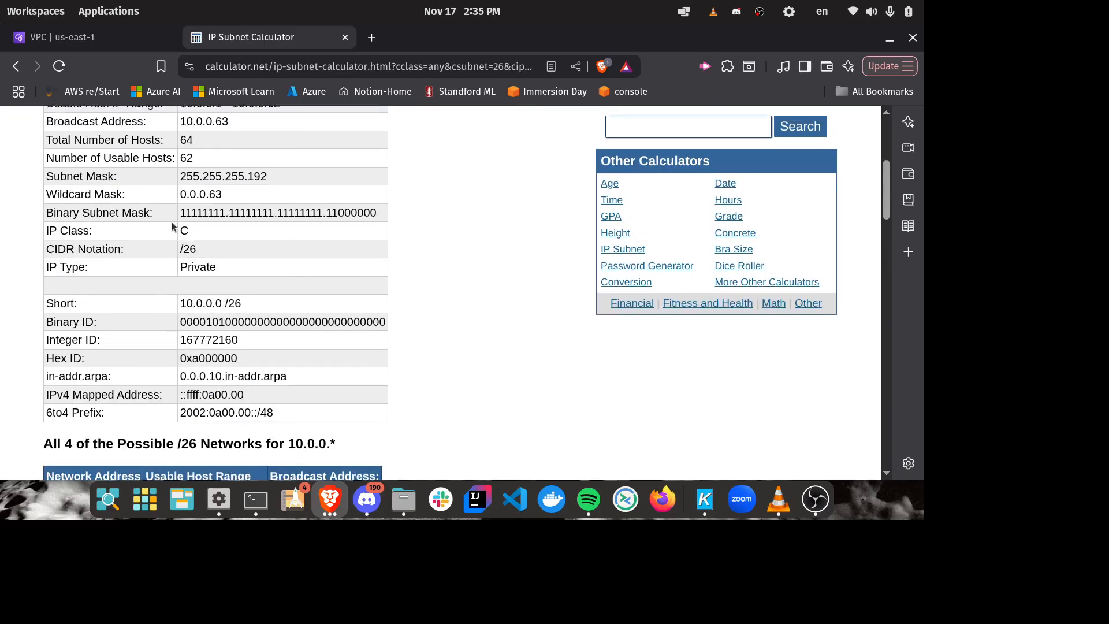
left_click_drag(179, 212, 383, 213)
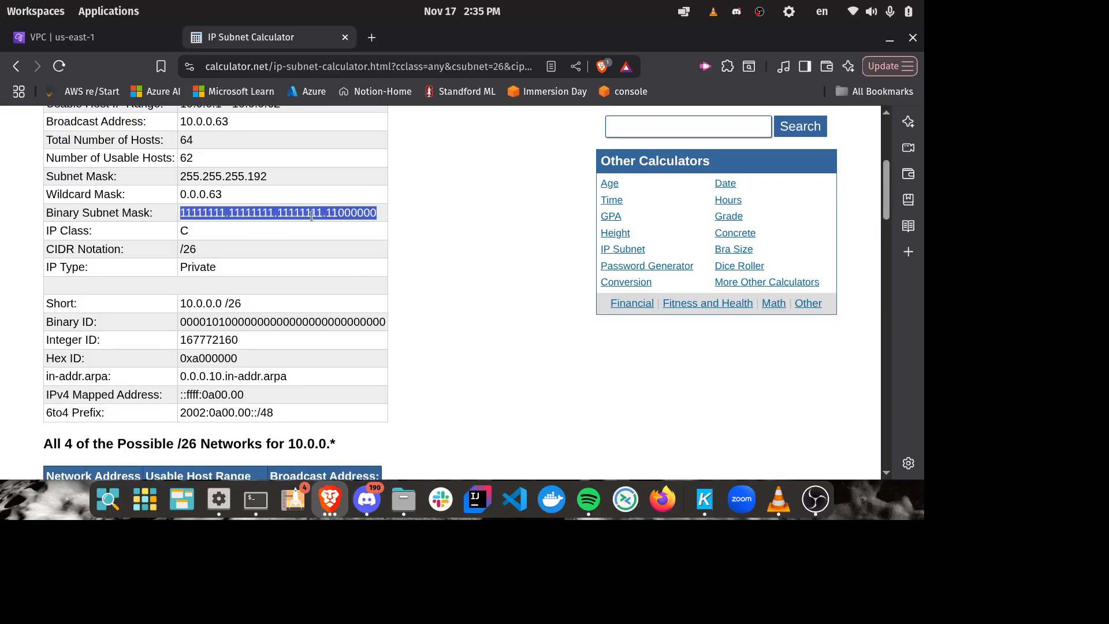
left_click(232, 226)
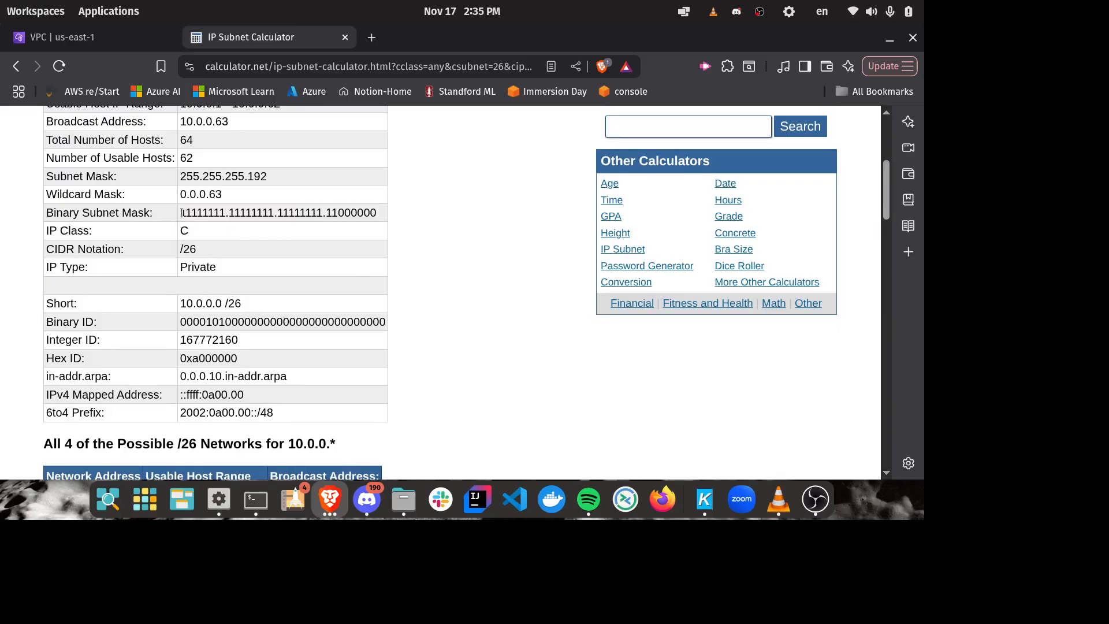
left_click_drag(180, 213, 337, 213)
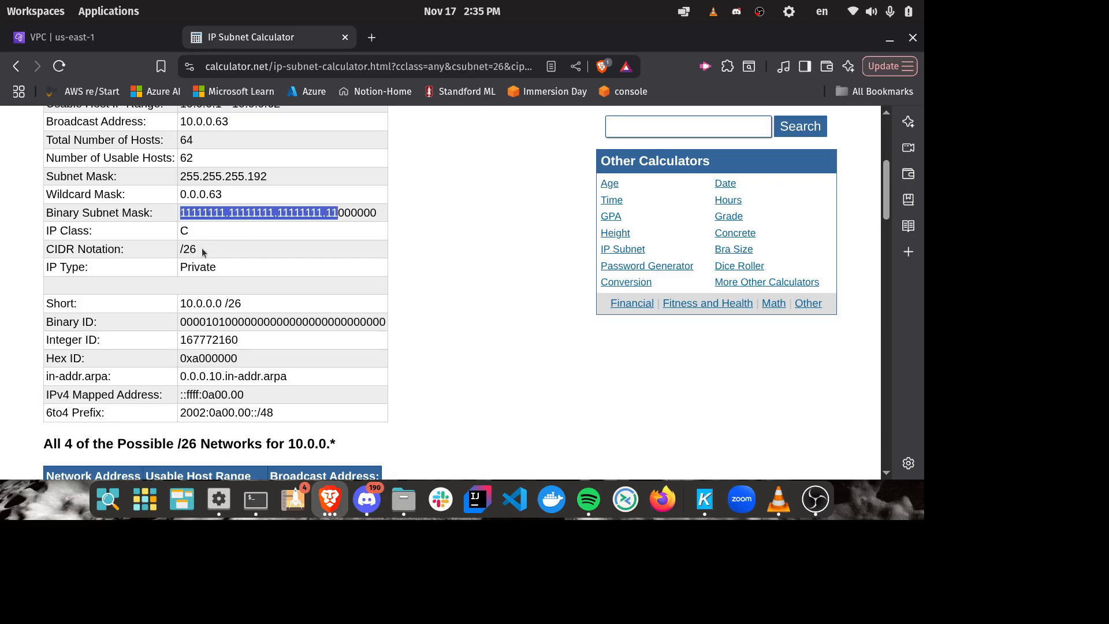
left_click_drag(201, 251, 177, 251)
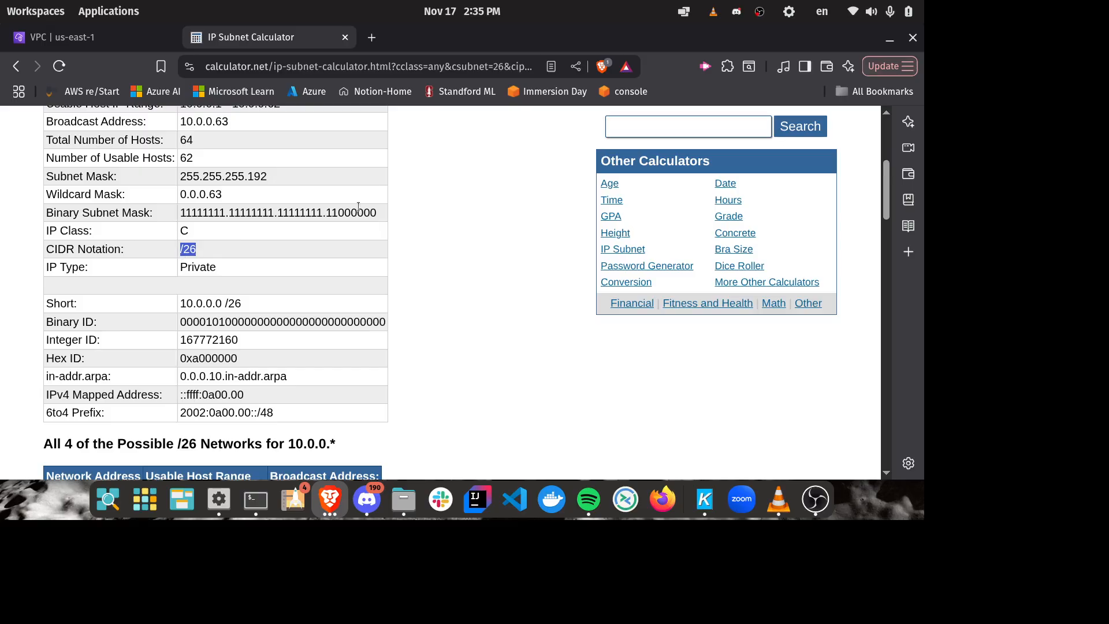
left_click_drag(339, 213, 163, 213)
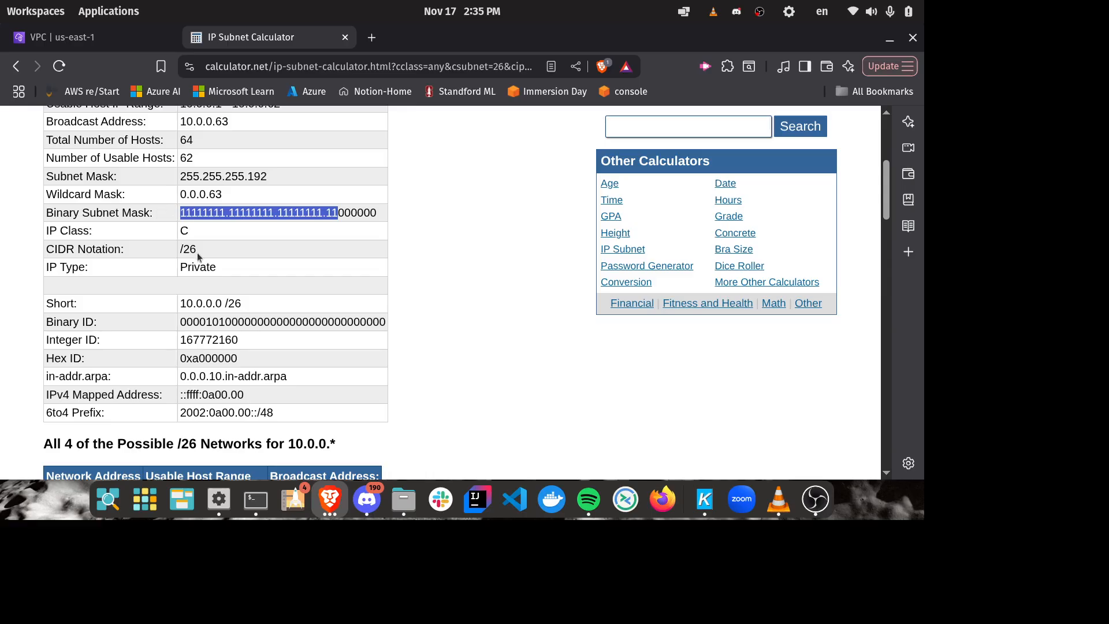
left_click_drag(196, 252, 178, 252)
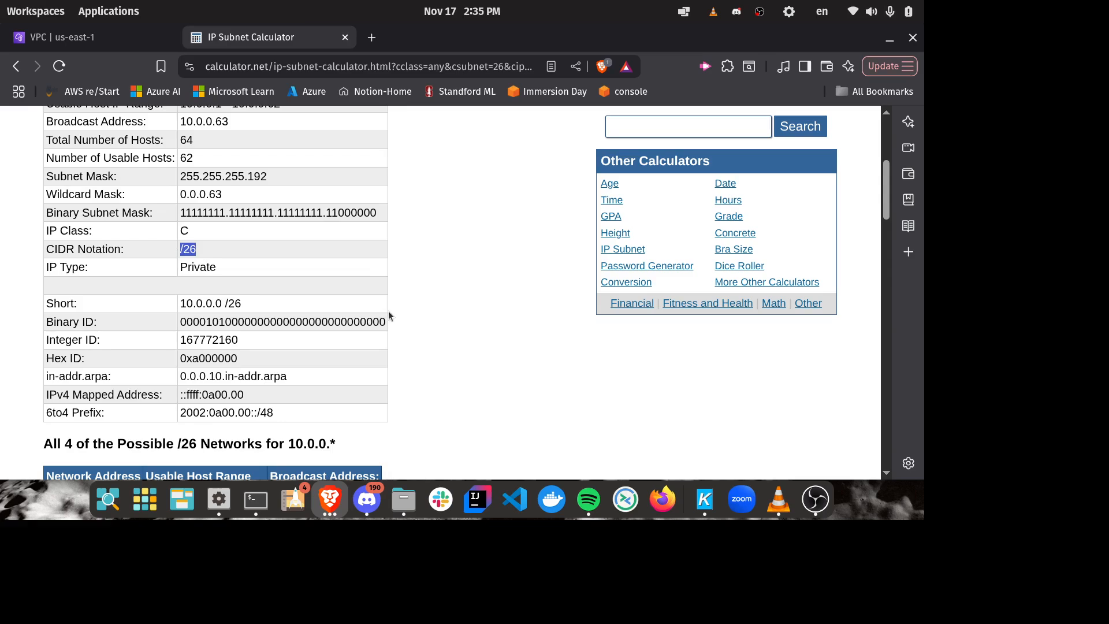
Step: Review the network addresses in the table of possible /26 networks
scroll(398, 309, "down", 5)
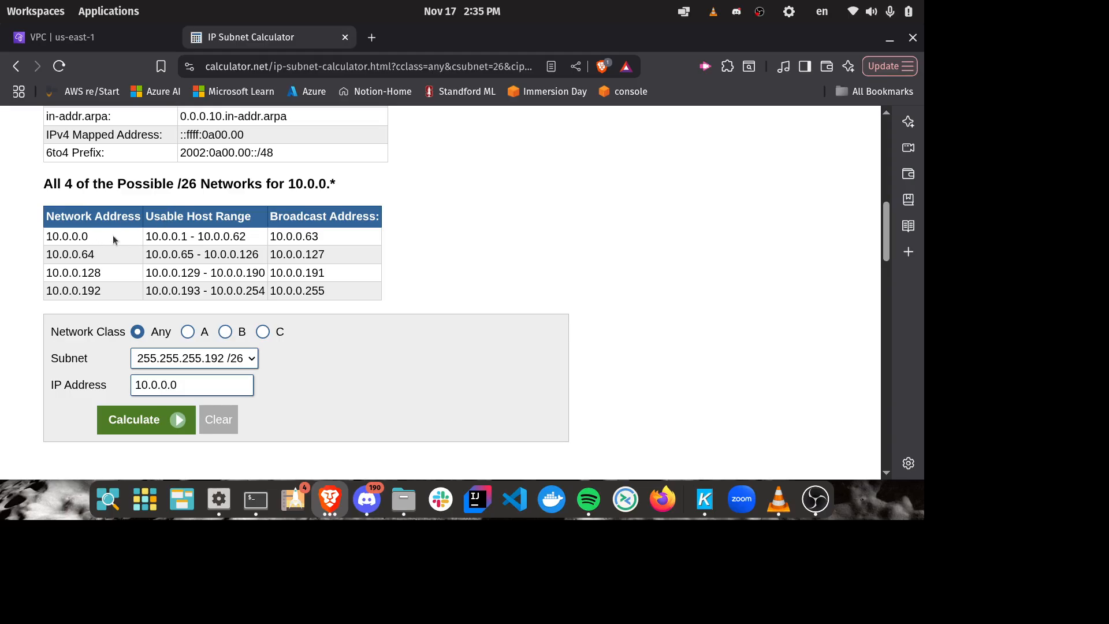
left_click_drag(90, 235, 48, 290)
left_click(51, 277)
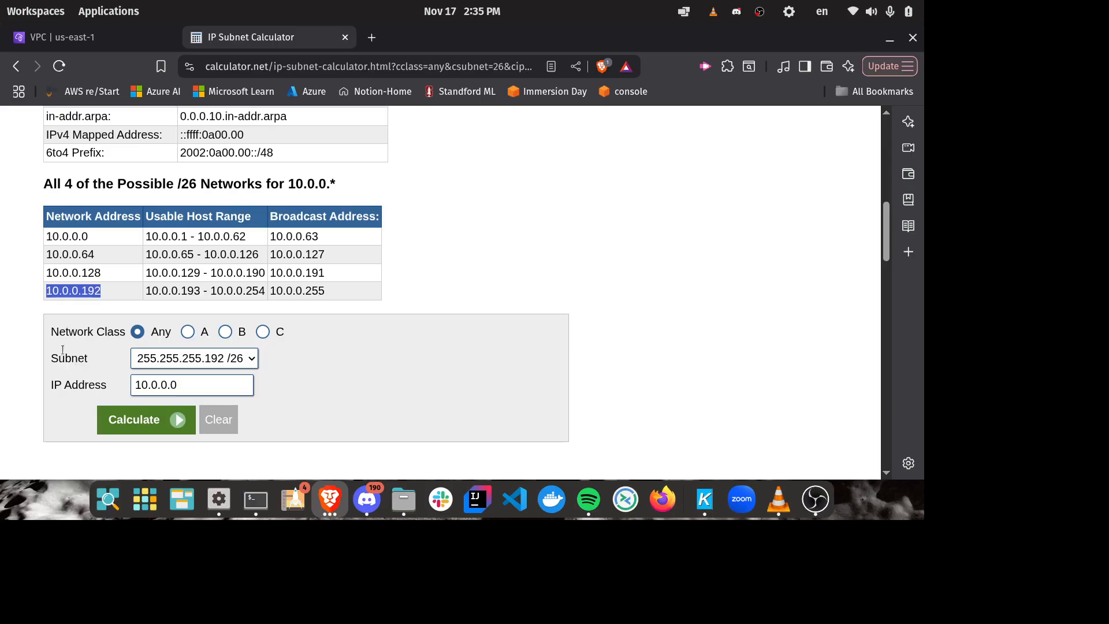
Step: Switch the calculation for 10.0.0.0 back to the 255.255.255.128 /25 subnet and review its host figures and networks
left_click(255, 359)
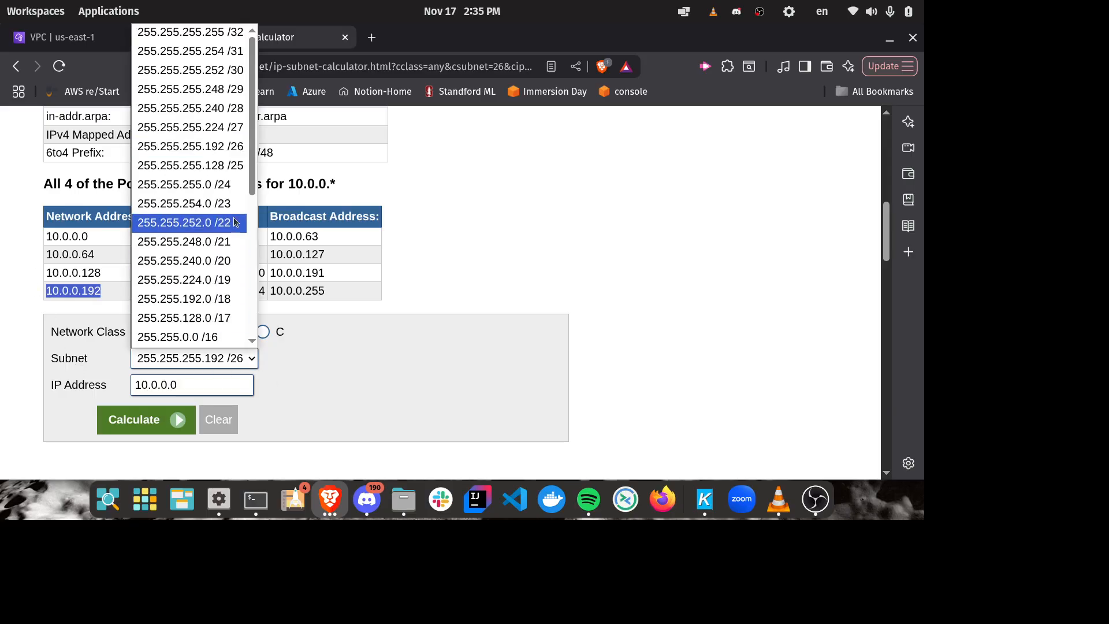
left_click(242, 166)
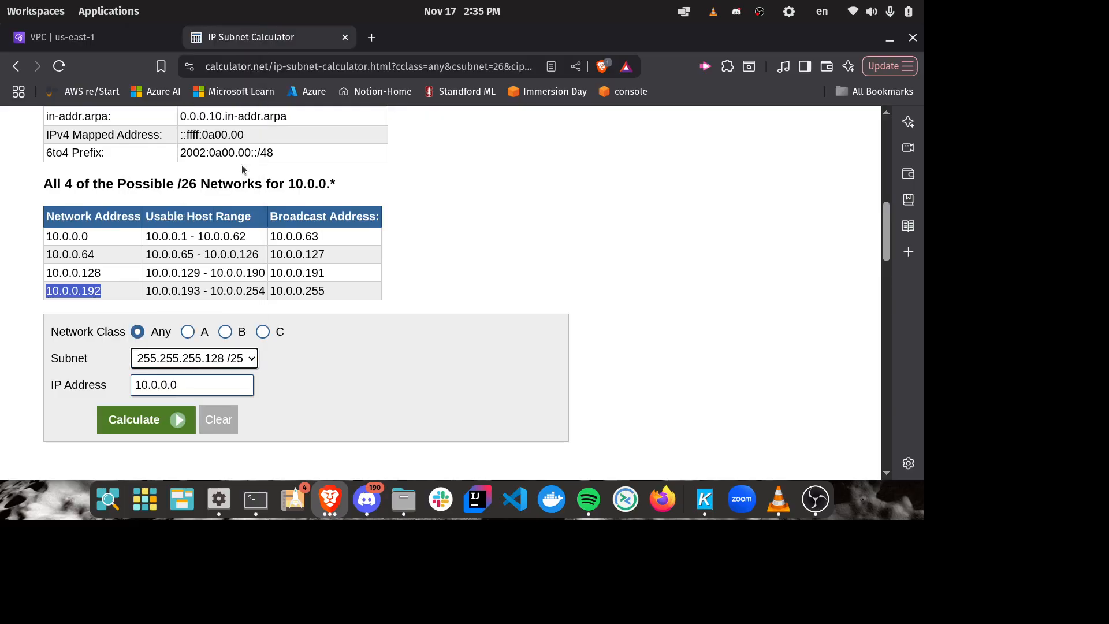
left_click(180, 420)
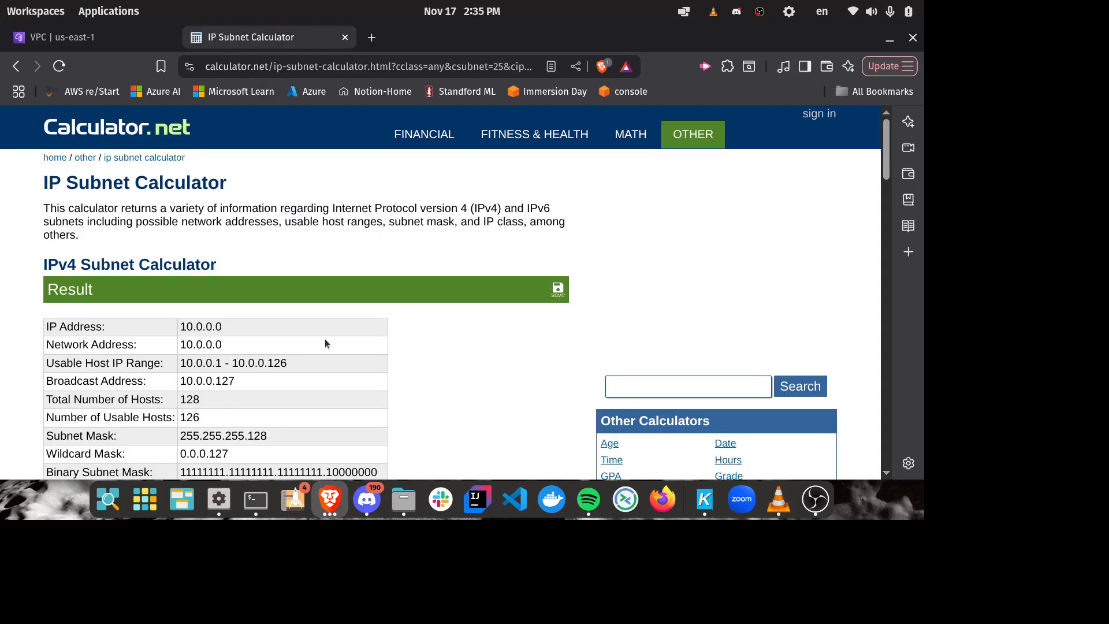
scroll(460, 260, "down", 10)
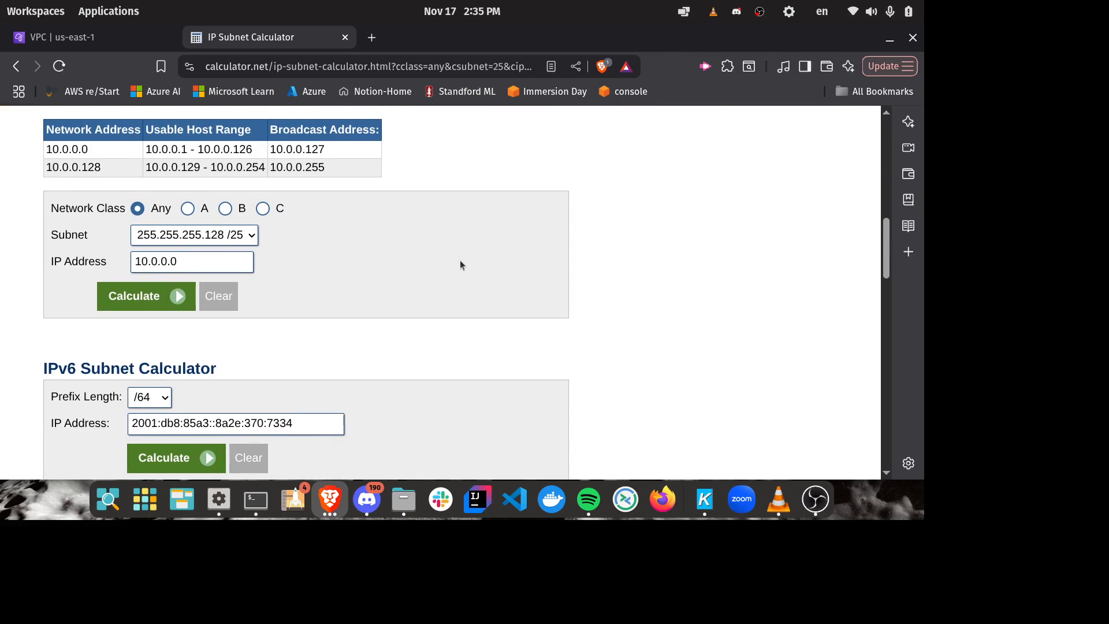
scroll(460, 265, "down", 3)
scroll(460, 266, "up", 6)
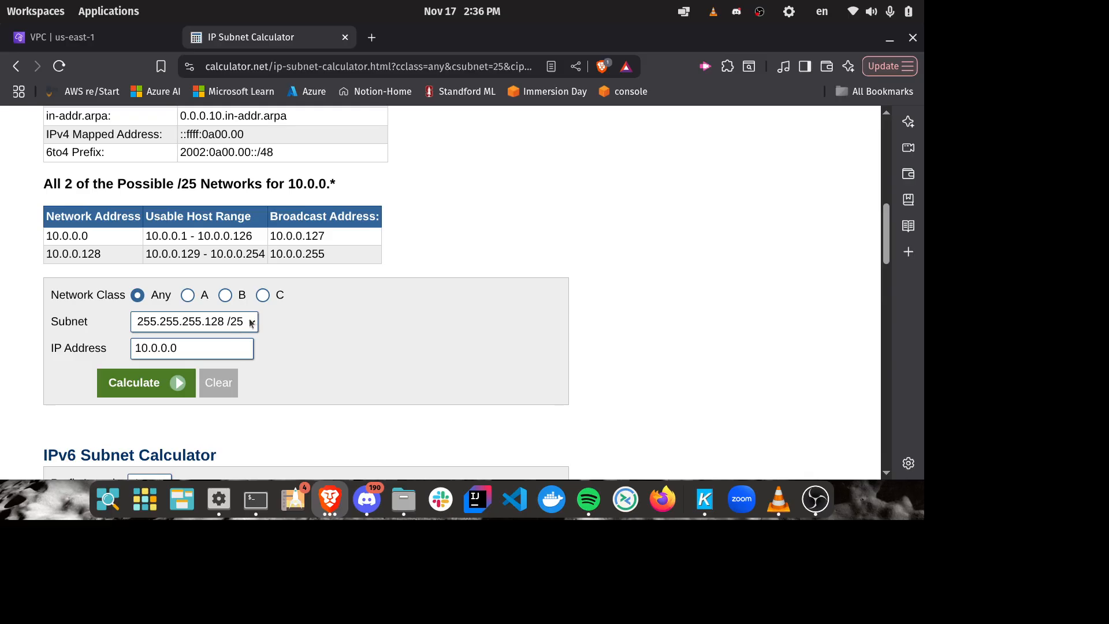
scroll(260, 338, "up", 10)
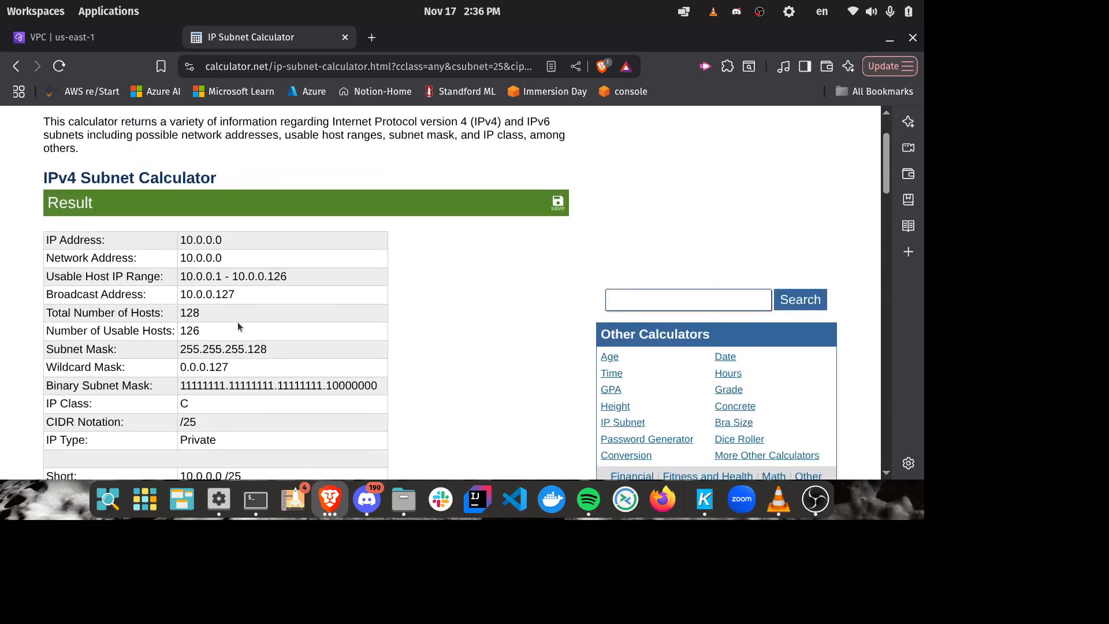
scroll(239, 327, "down", 8)
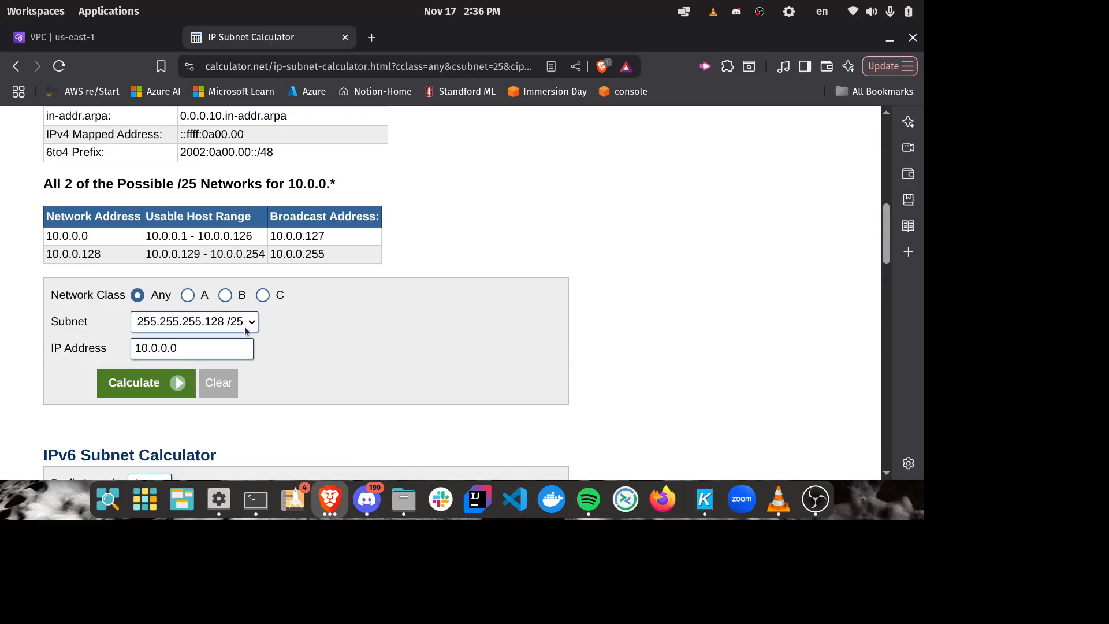
Step: Recalculate 10.0.0.0 with the 255.255.255.0 /24 subnet and check the total number of hosts
left_click(255, 322)
left_click(236, 184)
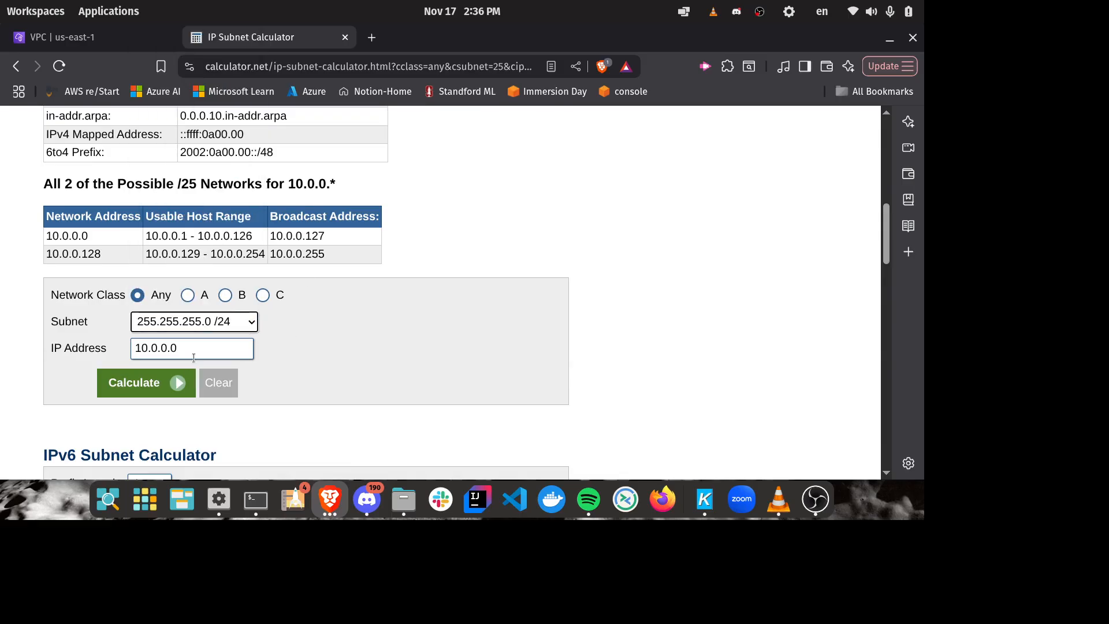
left_click(138, 383)
scroll(386, 334, "down", 3)
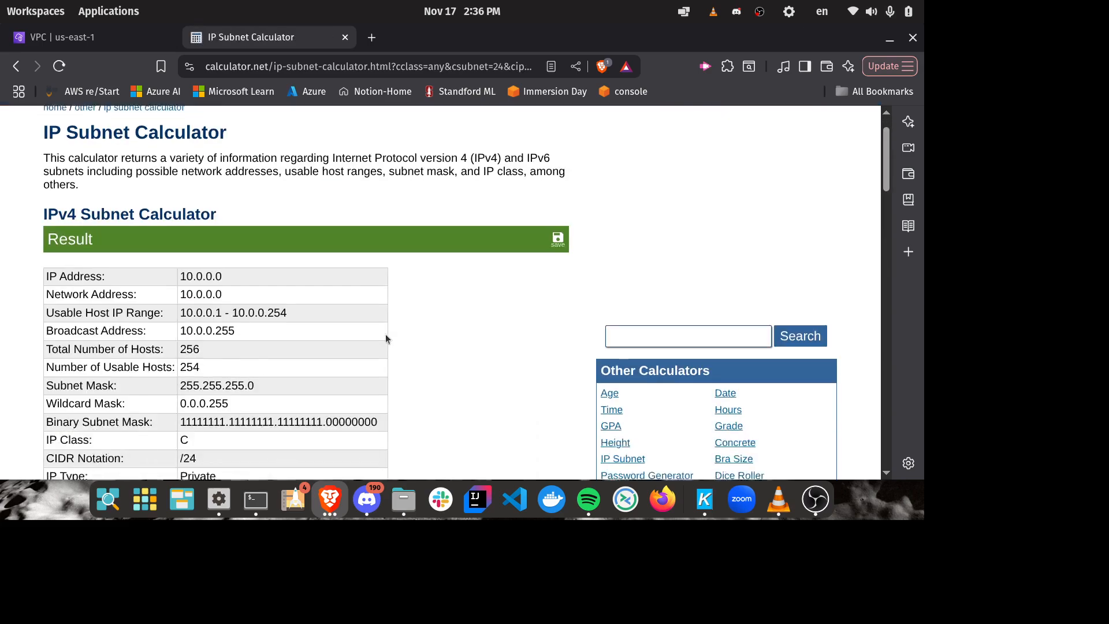
left_click_drag(216, 314, 176, 319)
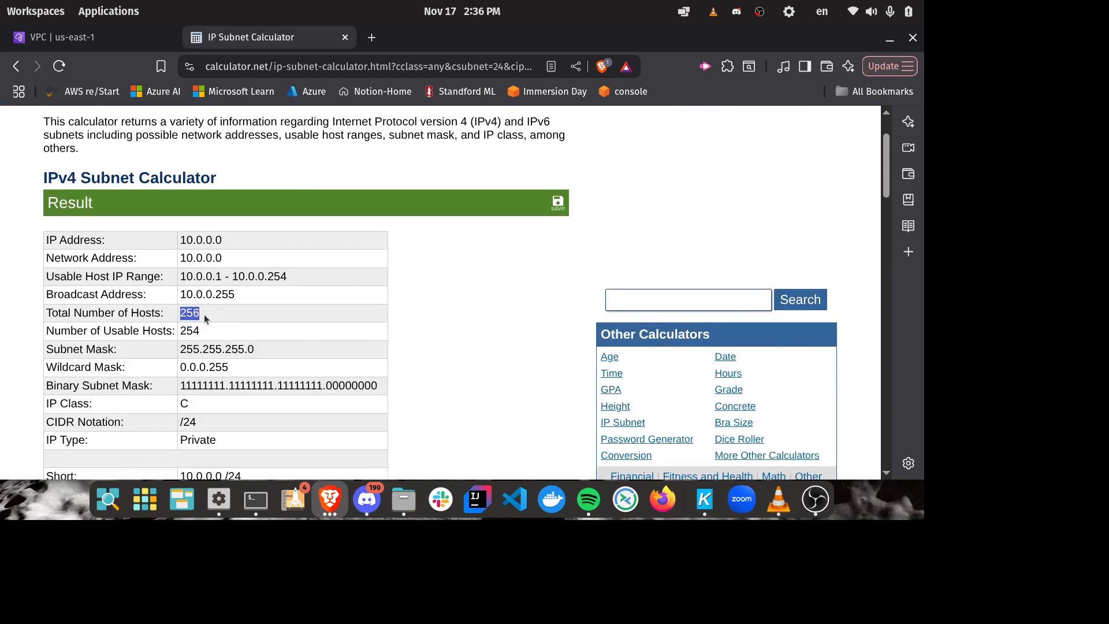
left_click(196, 312)
scroll(396, 275, "down", 6)
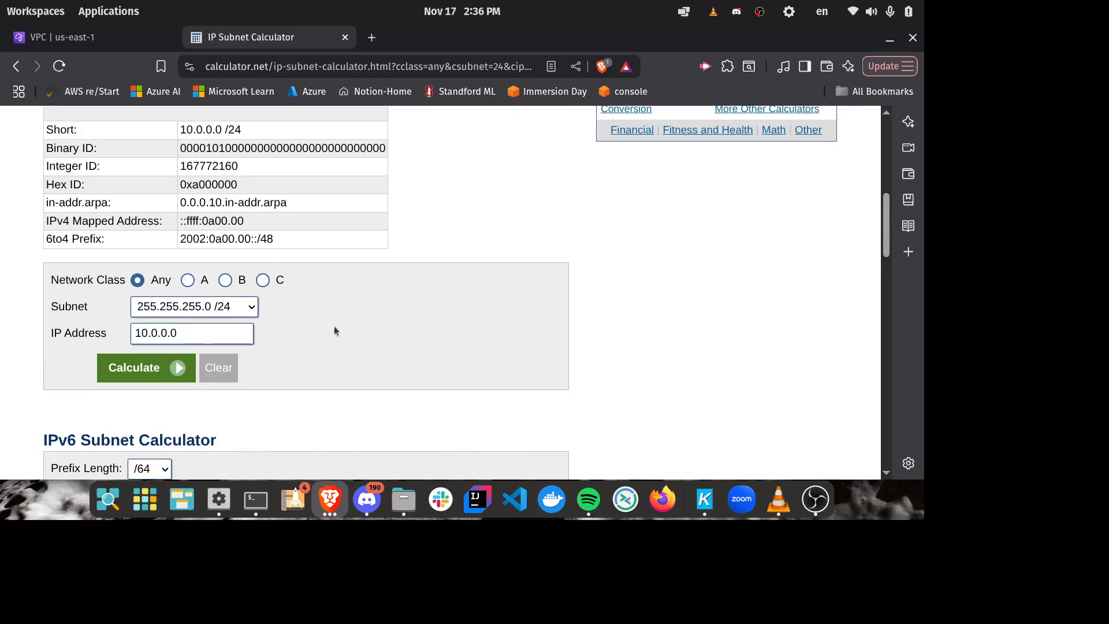
Step: Calculate the 255.255.255.128 /25 subnet for 10.0.0.0 again and highlight the network address 10.0.0.0 in the networks table
left_click(248, 308)
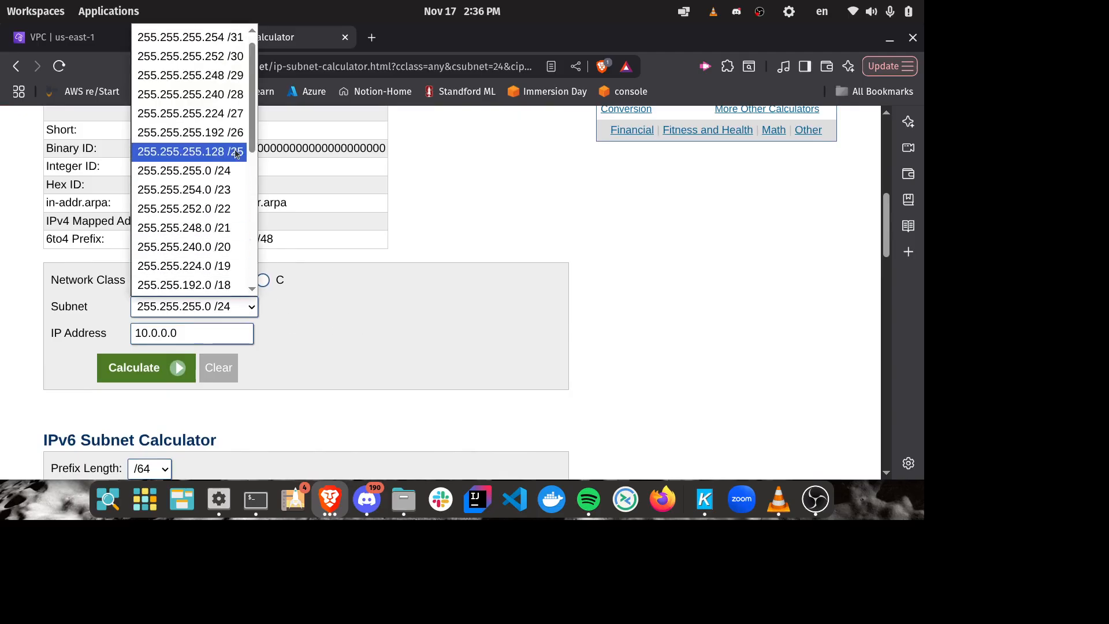
left_click(185, 151)
left_click(153, 367)
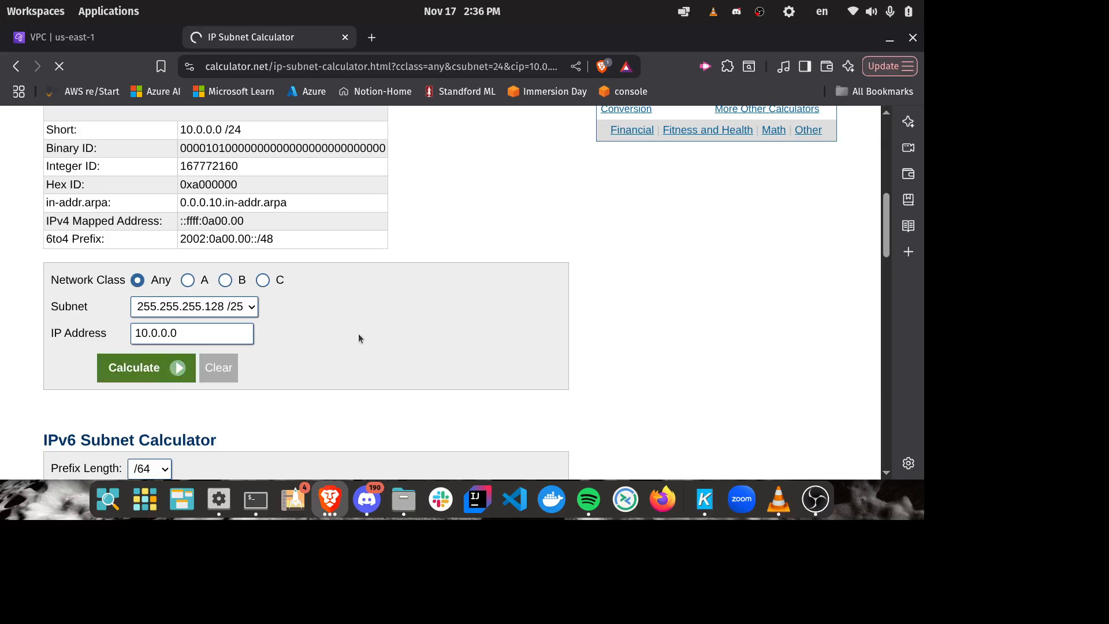
scroll(477, 244, "down", 3)
scroll(470, 248, "down", 4)
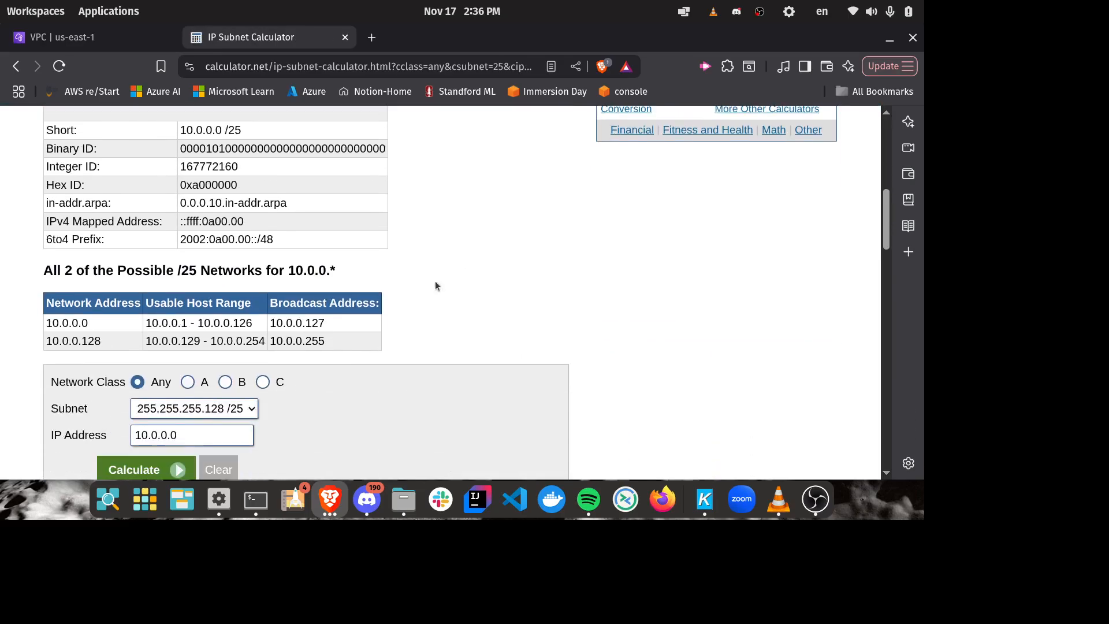
left_click_drag(105, 332, 44, 324)
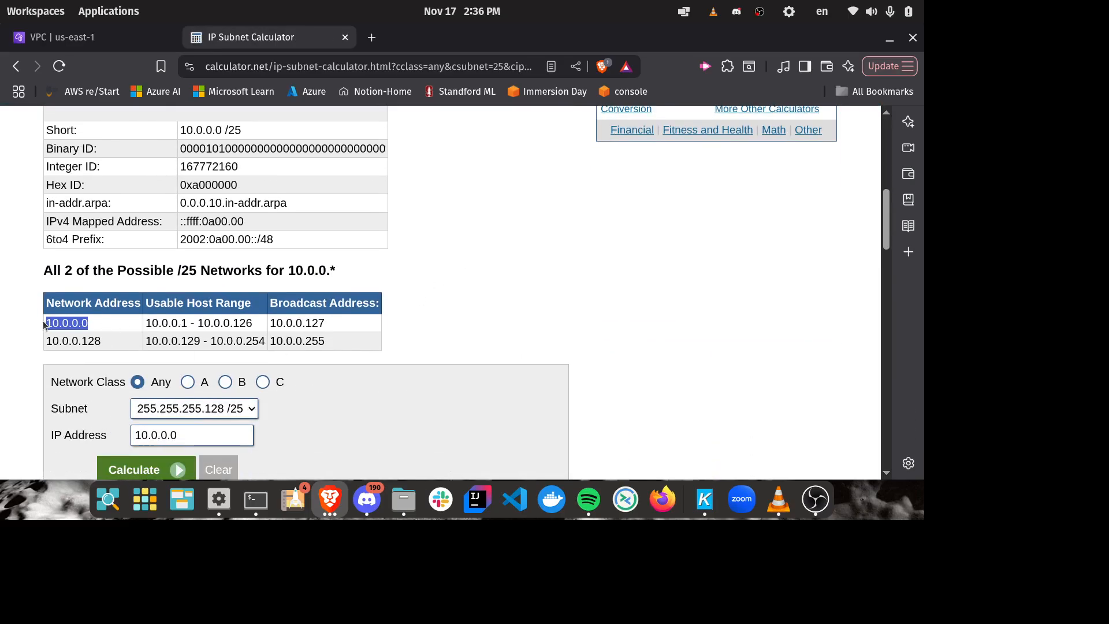
Step: Return to the VPC subnet form and set the public subnet's IPv4 subnet CIDR block to 10.0.0.0/25
left_click(96, 45)
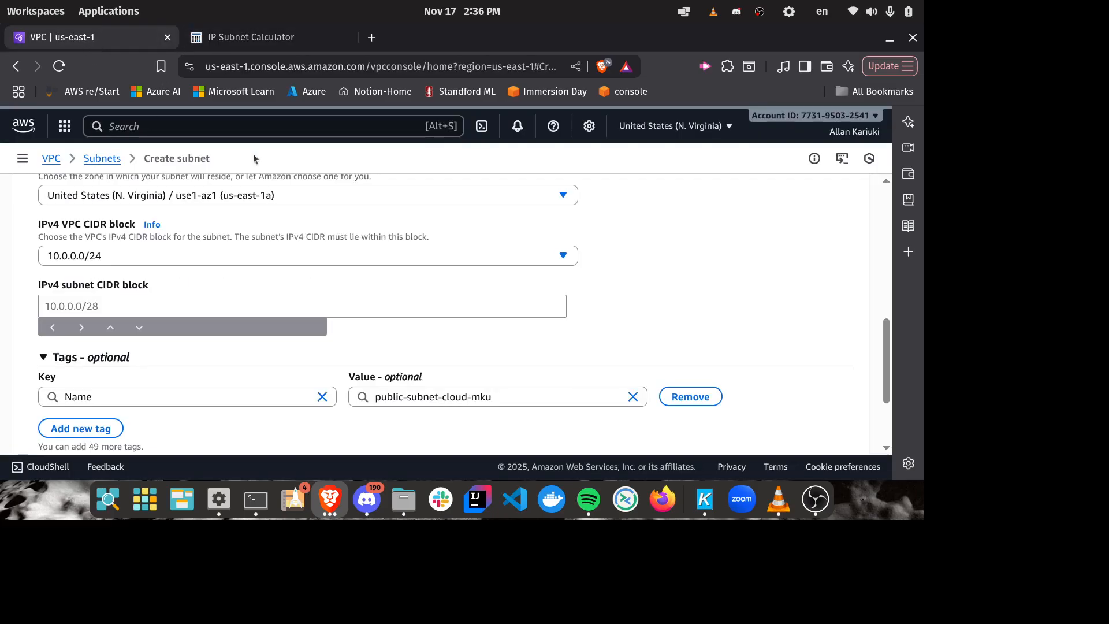
scroll(516, 258, "up", 1)
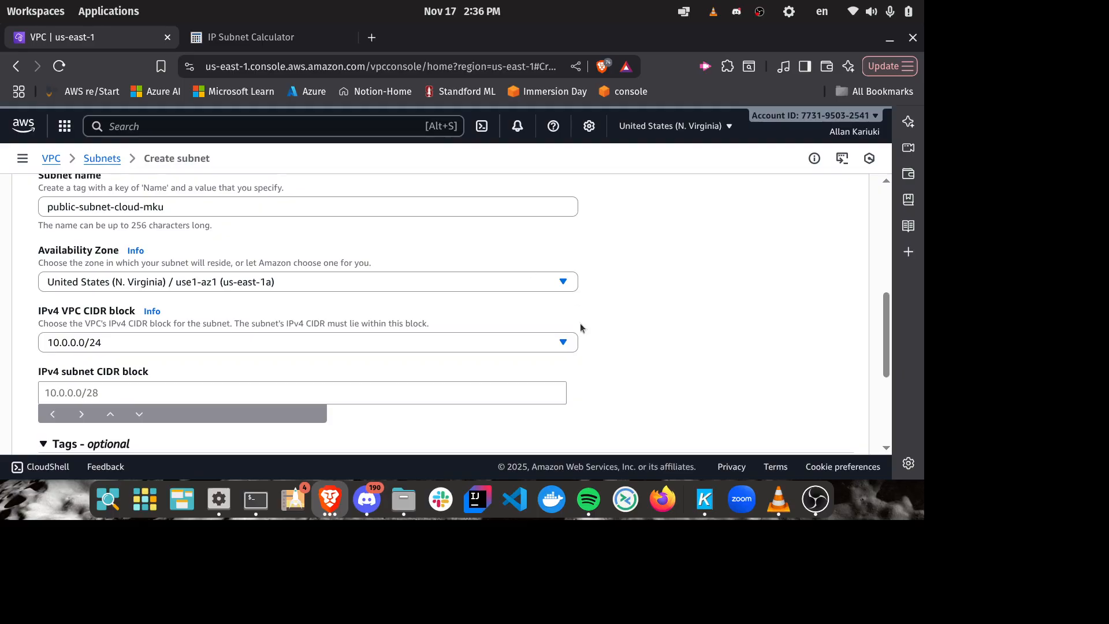
scroll(606, 317, "down", 1)
left_click(67, 300)
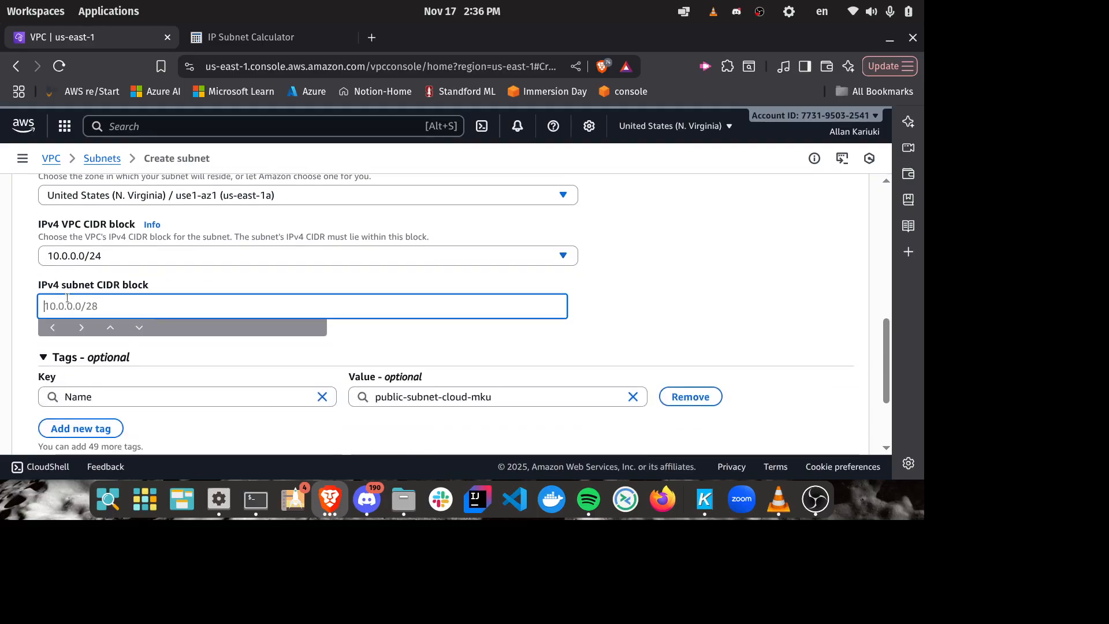
type("10.0.0.0")
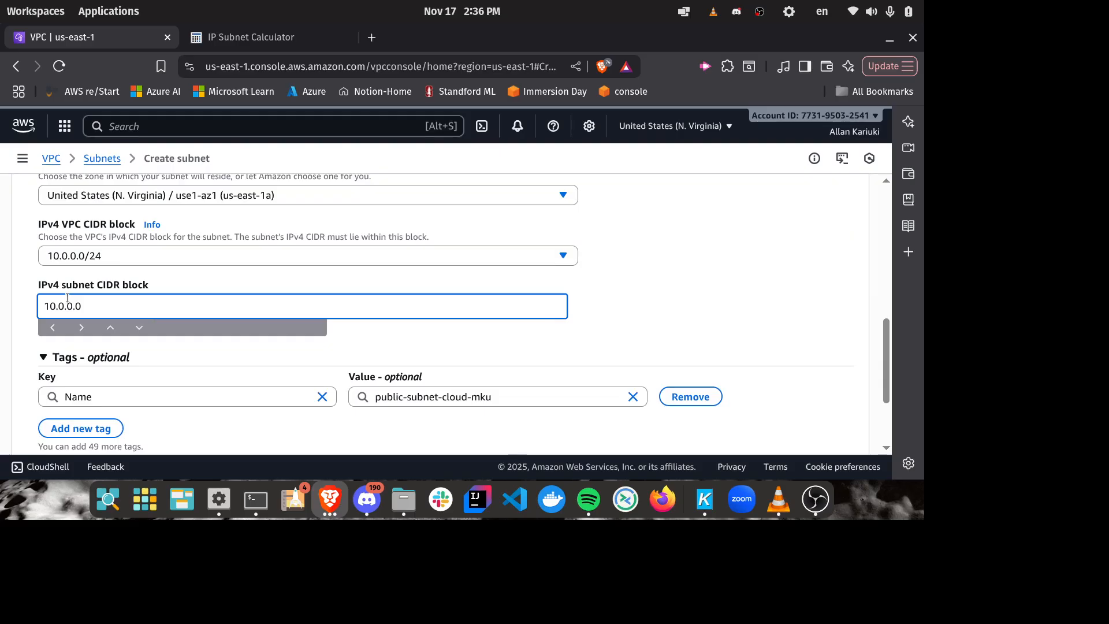
type("/25")
left_click(658, 311)
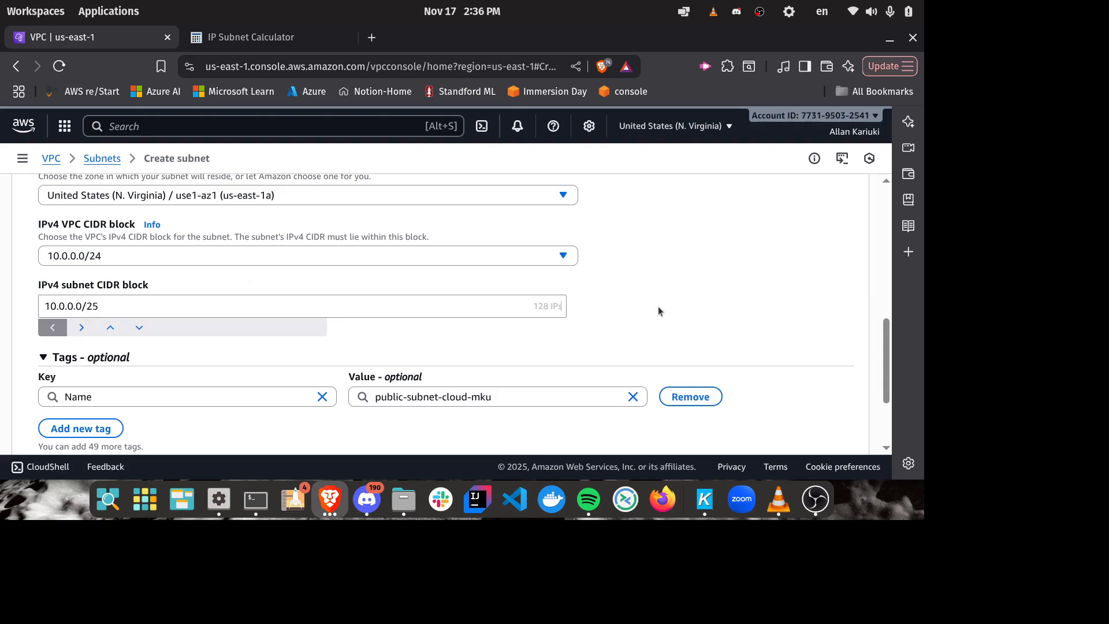
left_click(108, 259)
left_click(108, 256)
left_click(107, 310)
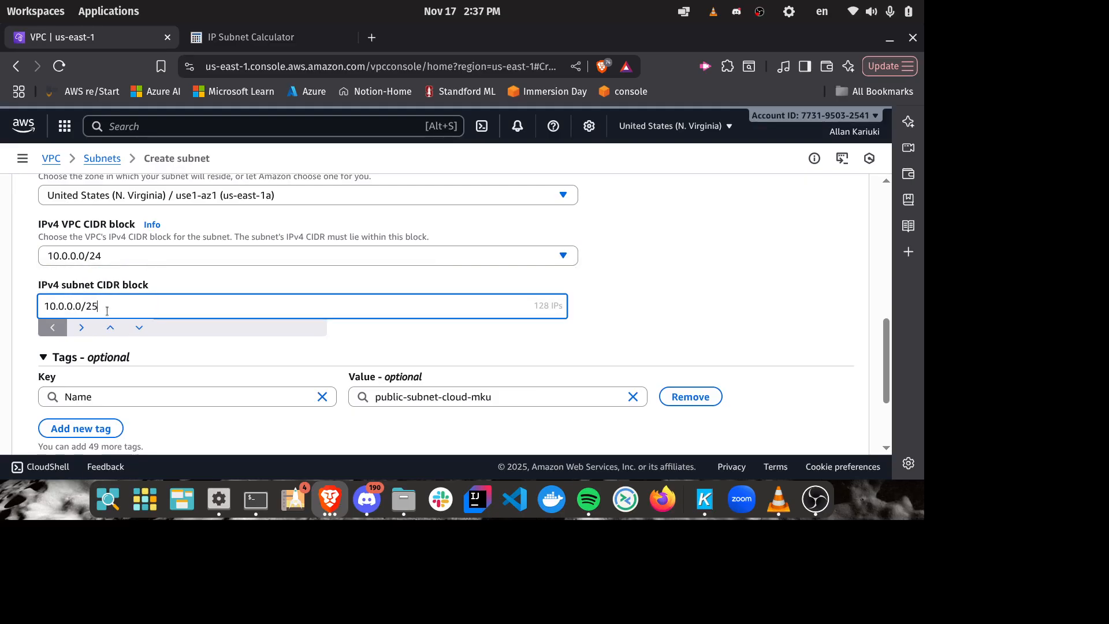
left_click(648, 303)
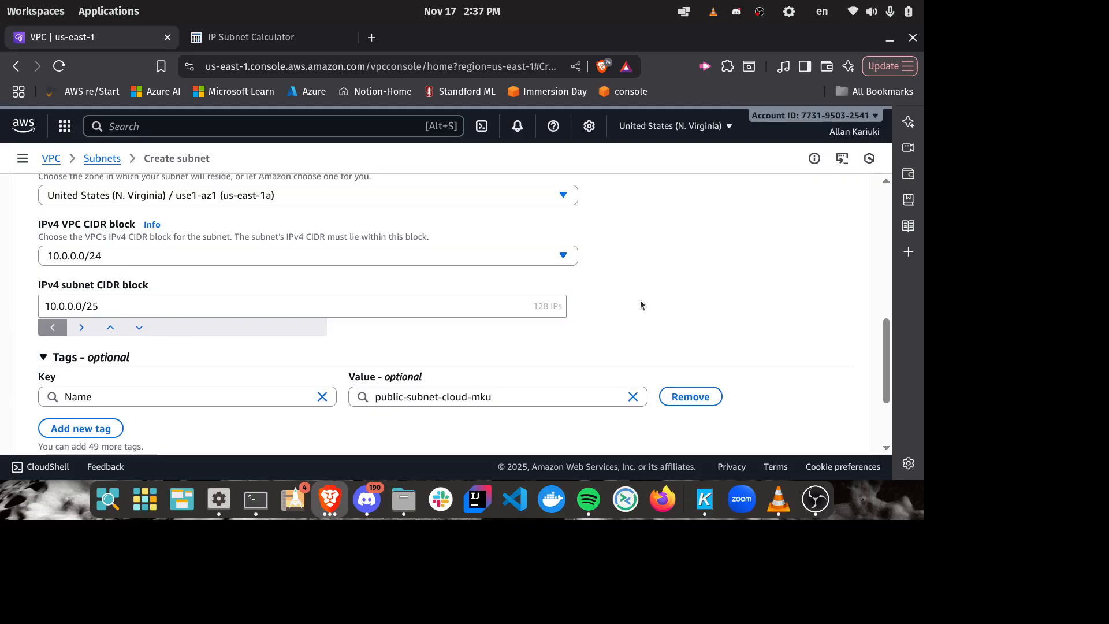
Step: Add a second subnet to the form and enter private-subnet-aws as its name
scroll(640, 301, "down", 3)
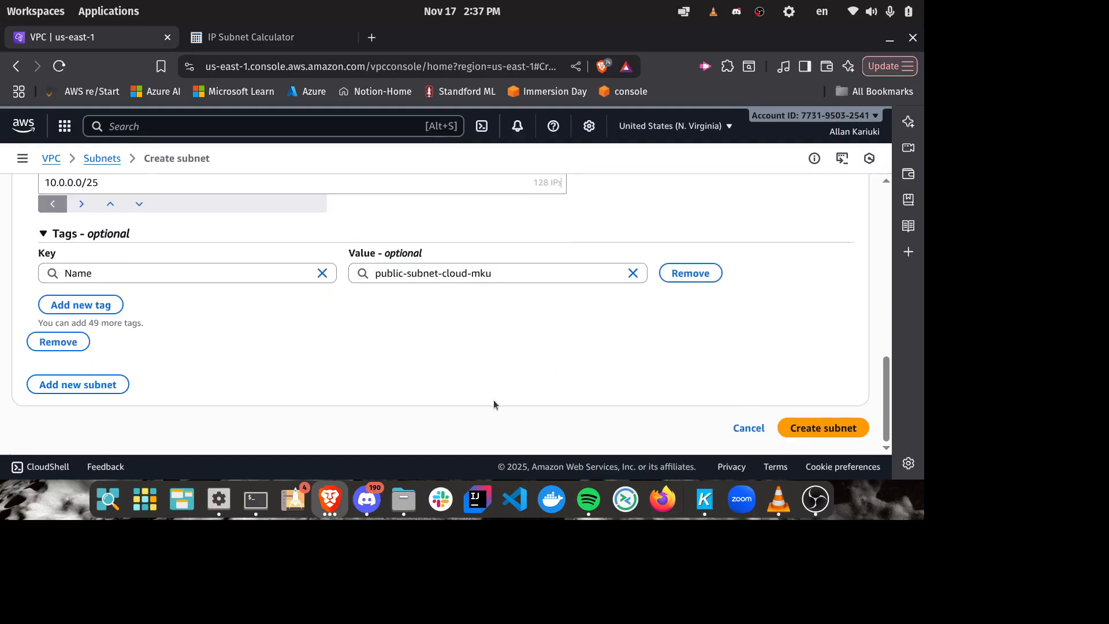
left_click(92, 384)
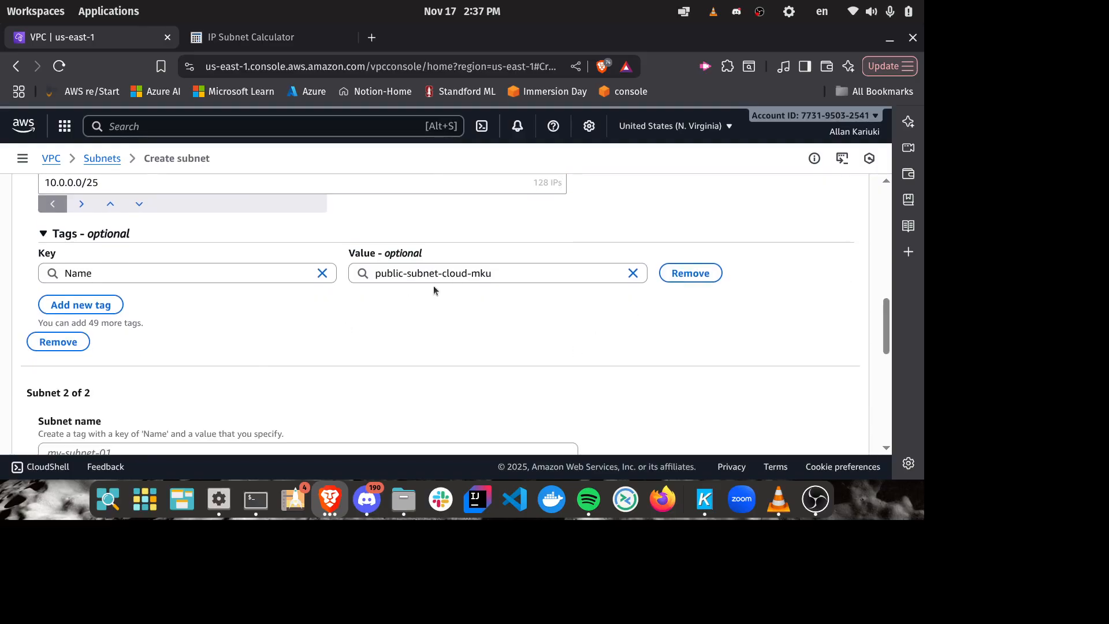
scroll(434, 285, "up", 3)
scroll(163, 249, "up", 2)
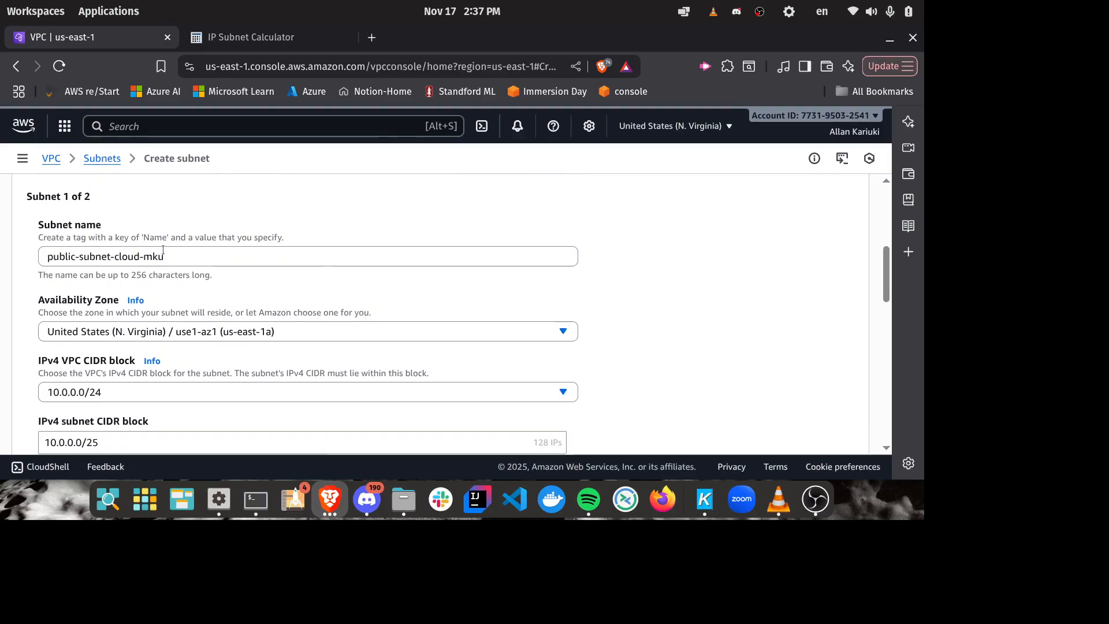
scroll(287, 238, "down", 10)
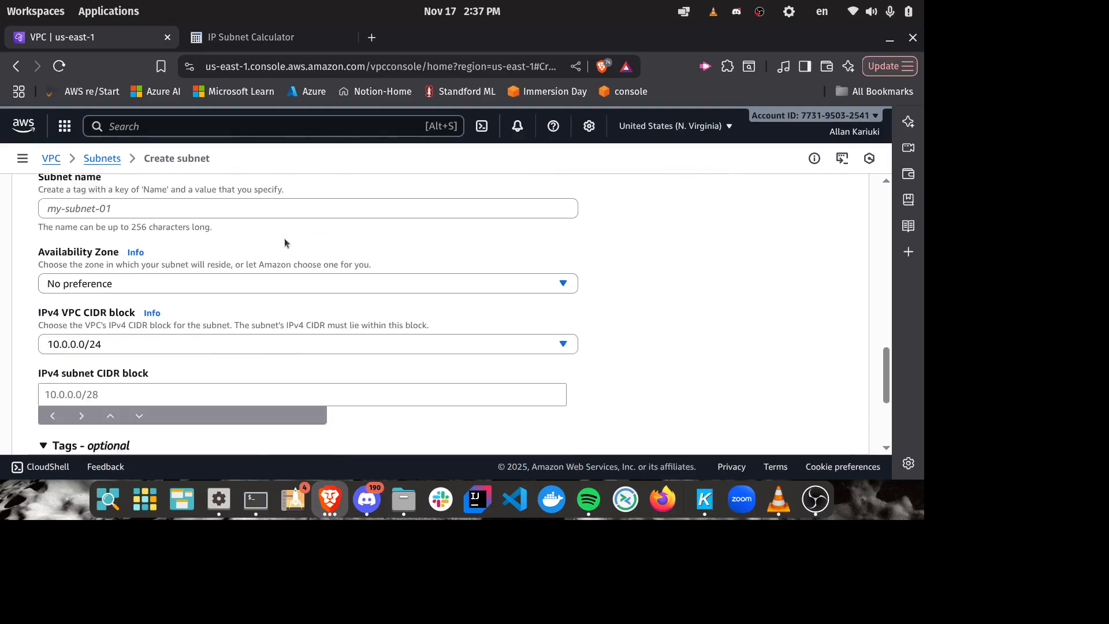
scroll(137, 268, "up", 2)
left_click(98, 288)
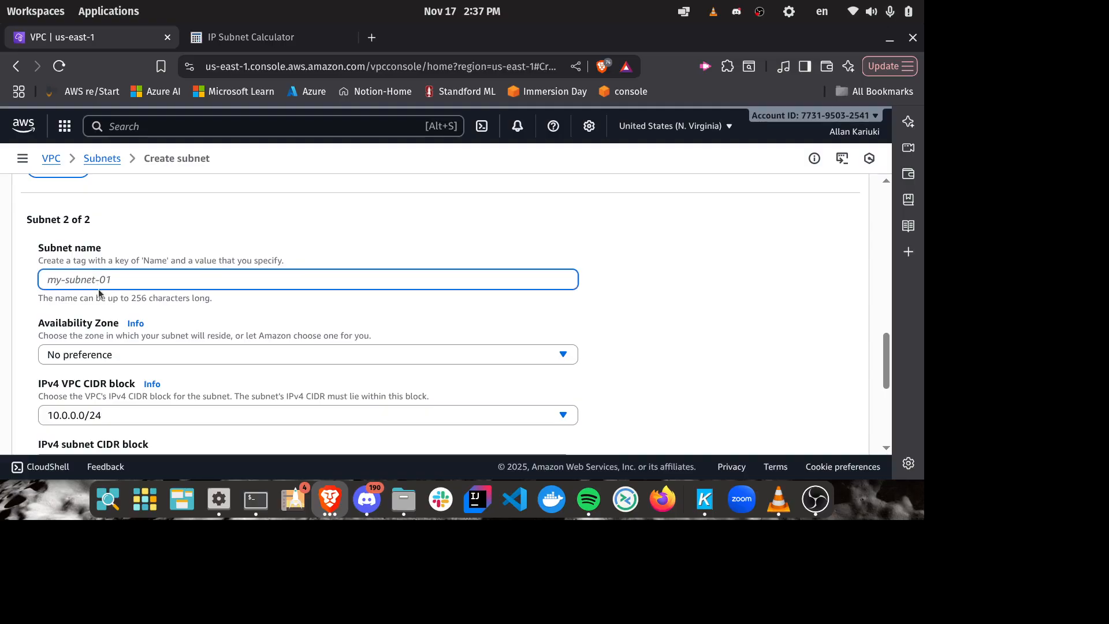
type("private-subnet-aws")
Step: Change the second subnet's name to private-subnet-cloud-mku to match the first subnet's naming
scroll(298, 197, "down", 4)
scroll(299, 195, "up", 4)
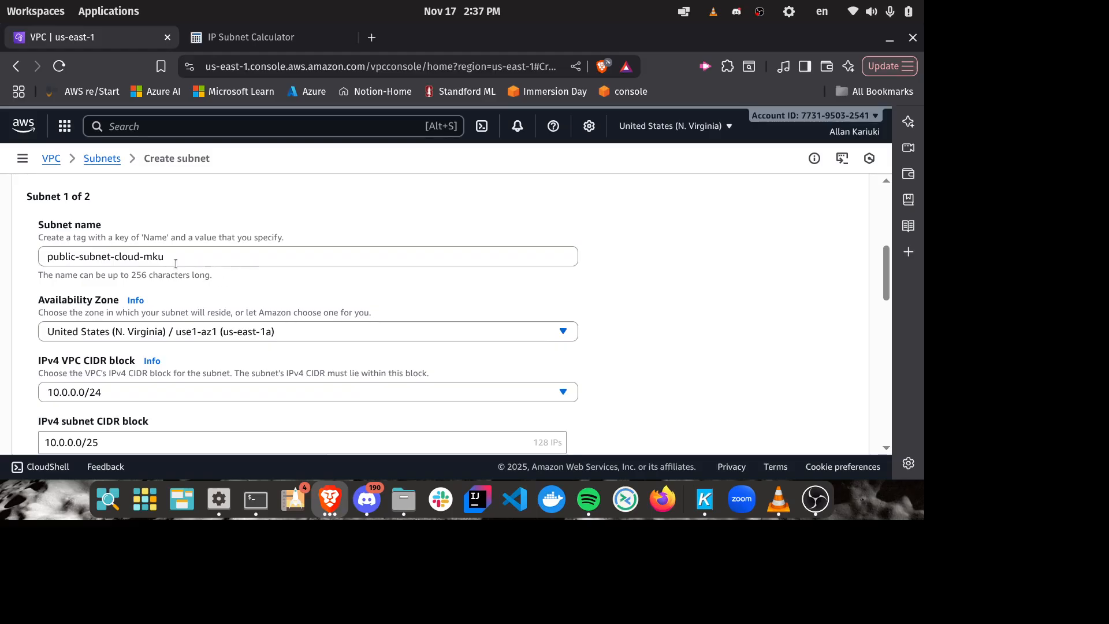
scroll(137, 256, "down", 10)
scroll(161, 358, "down", 4)
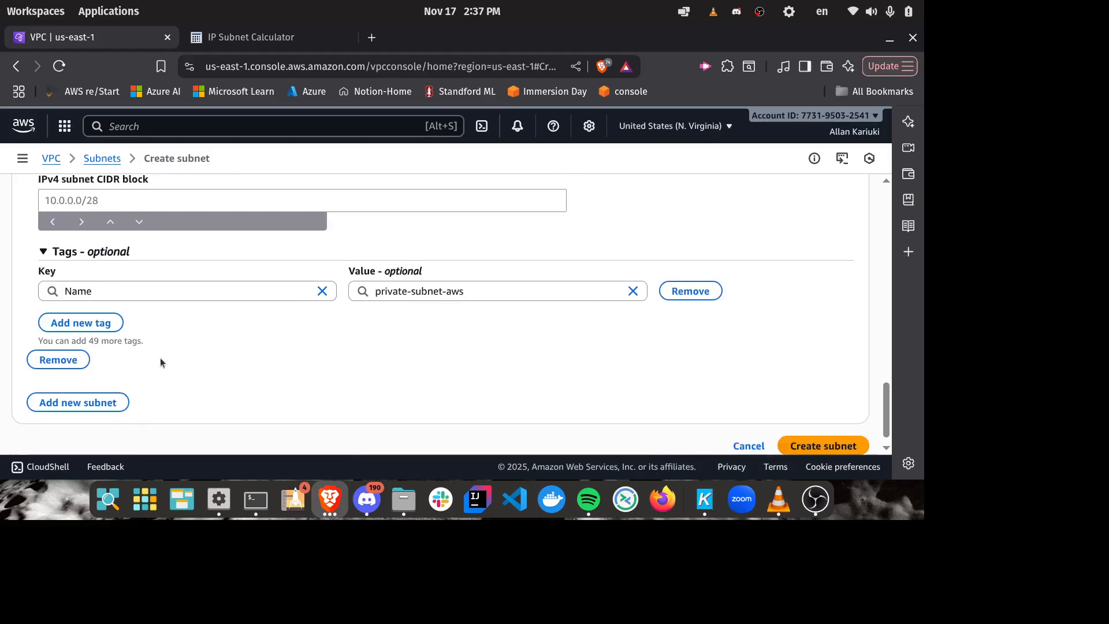
scroll(164, 354, "up", 4)
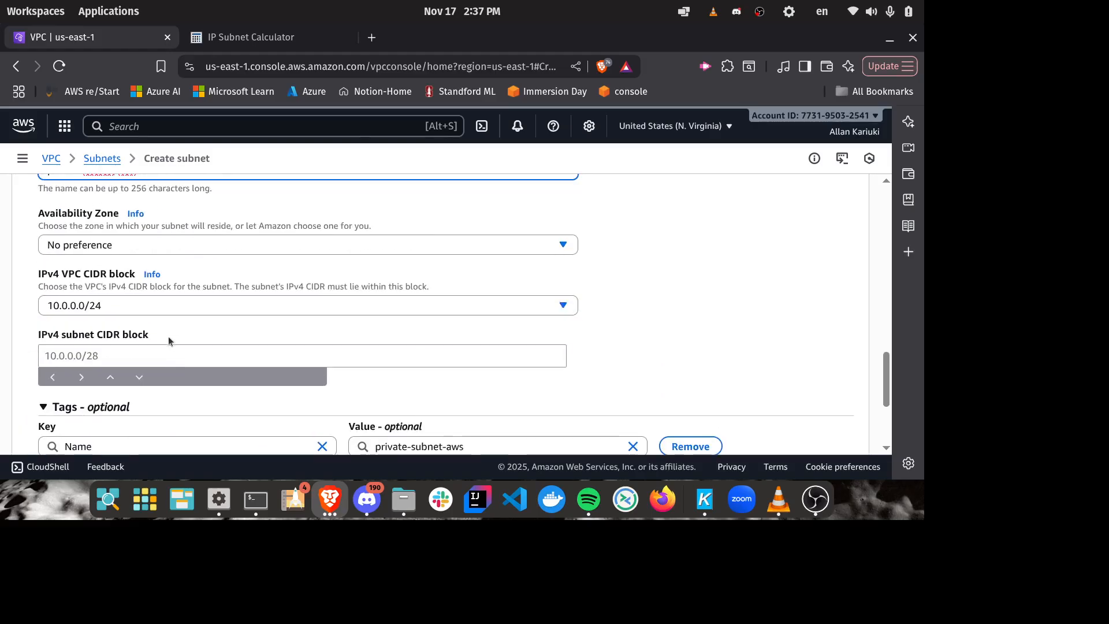
scroll(171, 299, "down", 4)
scroll(171, 299, "up", 8)
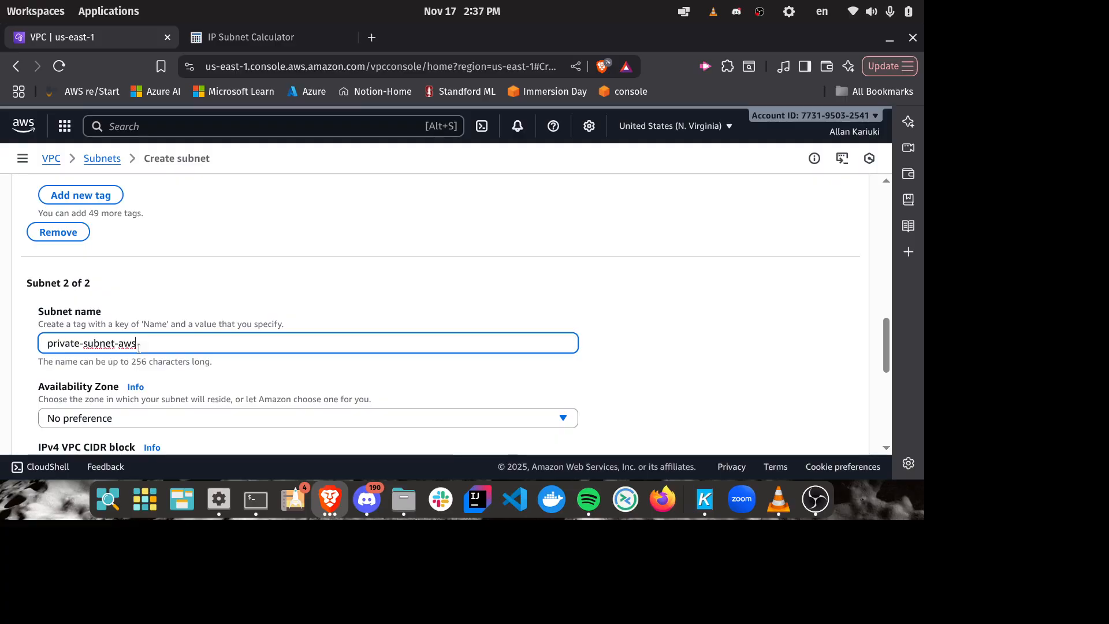
key("BackSpace")
key("BackSpace")
key("BackSpace")
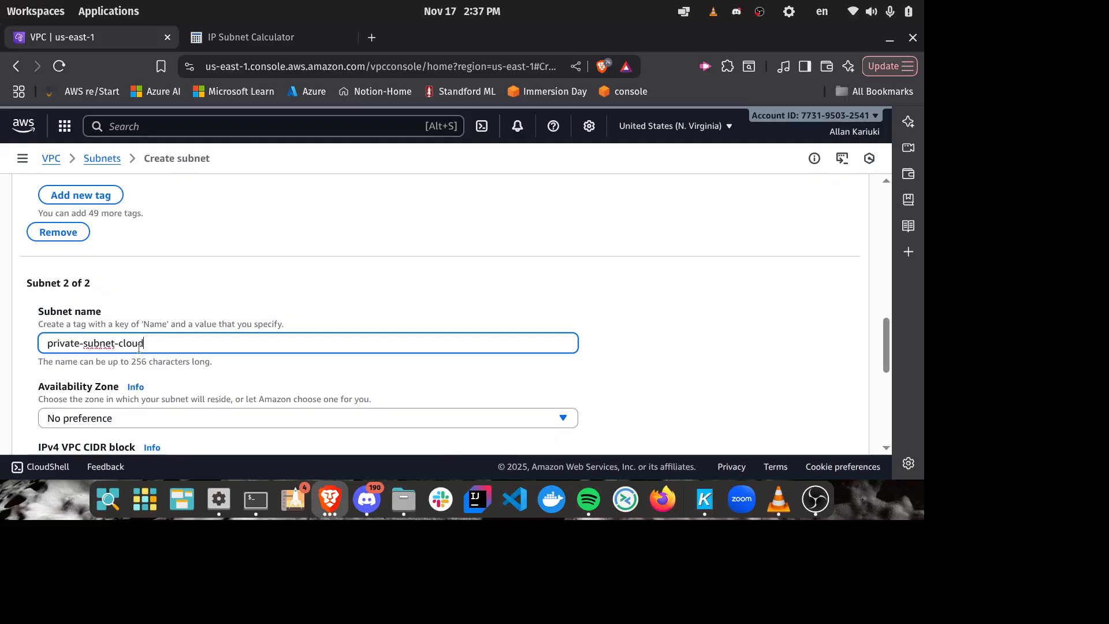
type("cloud-mku")
Step: Set the private subnet's availability zone to United States (N. Virginia) / use1-az2 (us-east-1b)
scroll(276, 316, "down", 3)
left_click(315, 245)
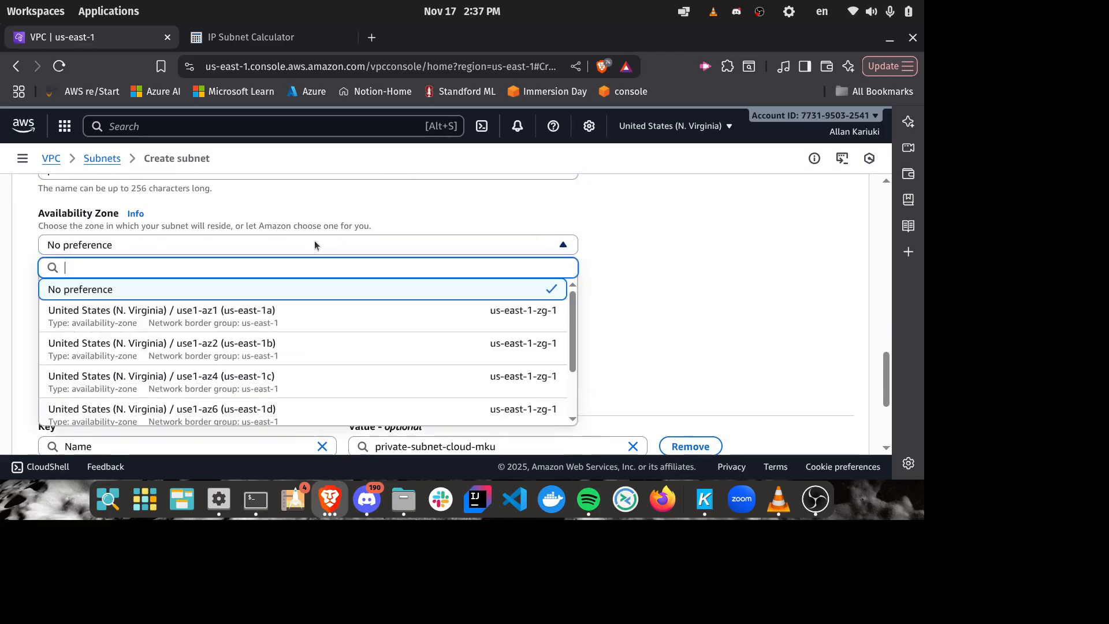
left_click(272, 346)
scroll(617, 279, "up", 2)
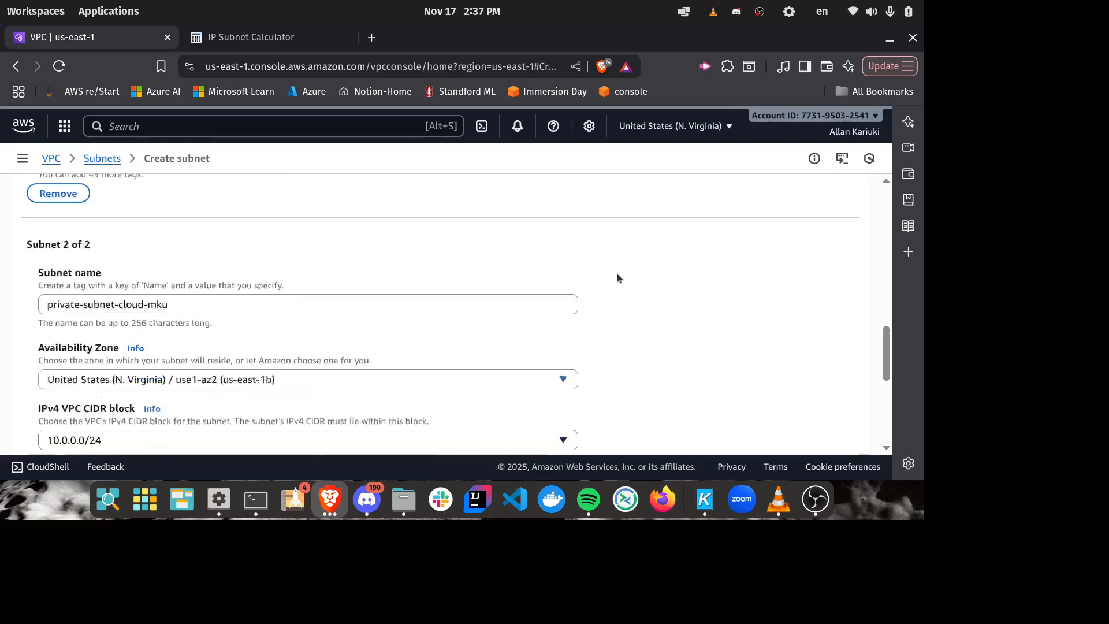
scroll(617, 279, "up", 1)
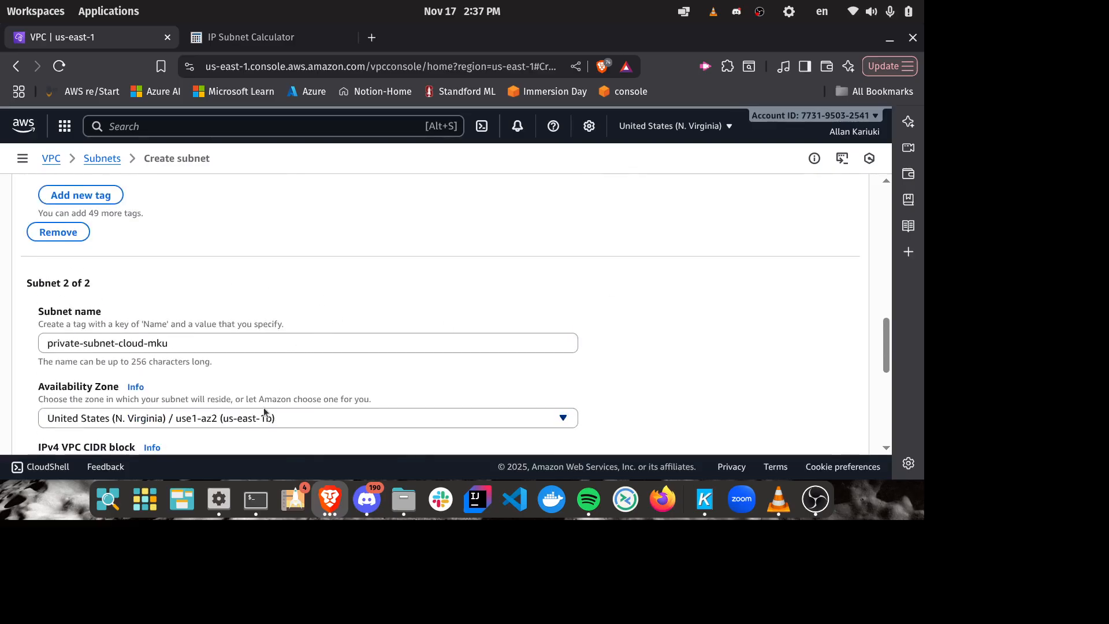
scroll(298, 338, "down", 2)
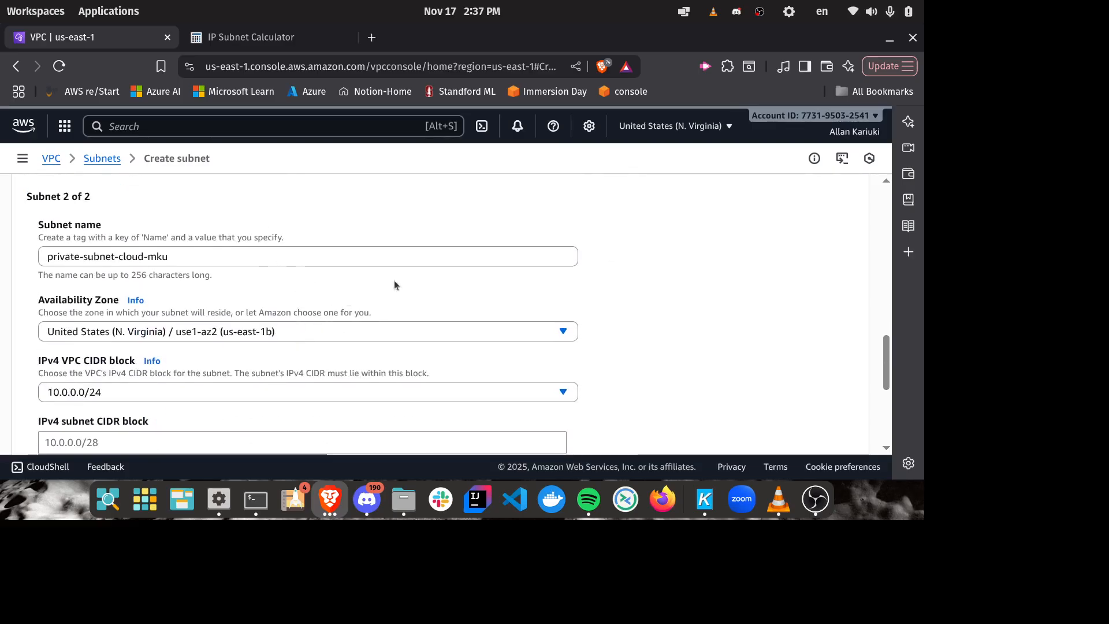
scroll(394, 282, "down", 2)
scroll(428, 270, "up", 2)
scroll(441, 267, "down", 2)
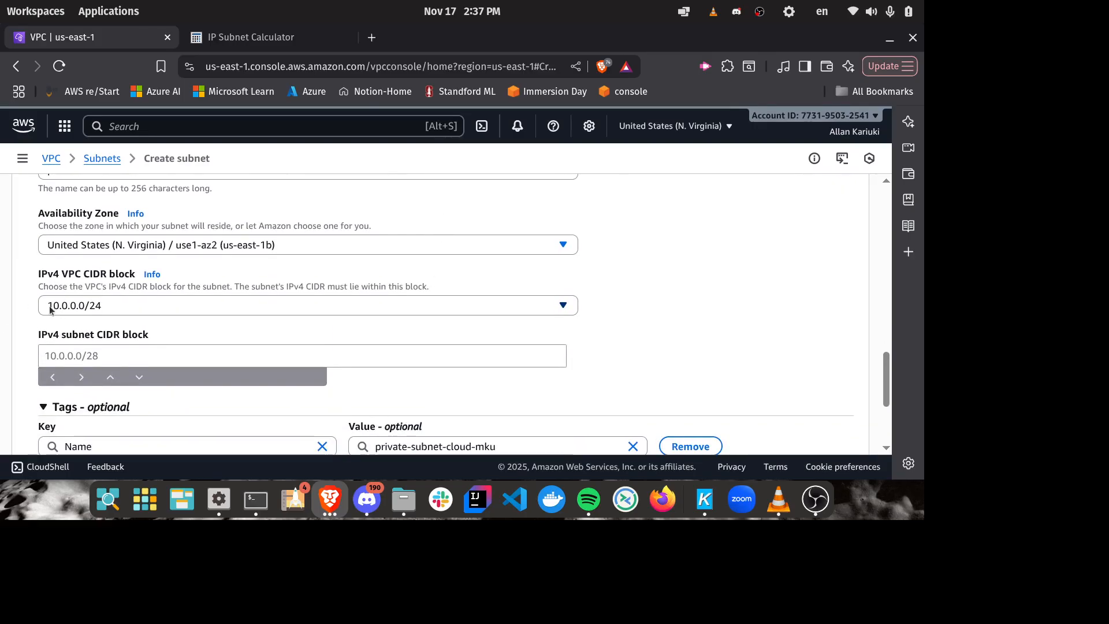
Step: Check the network address of the second /25 network in the IP Subnet Calculator's networks table
left_click(69, 351)
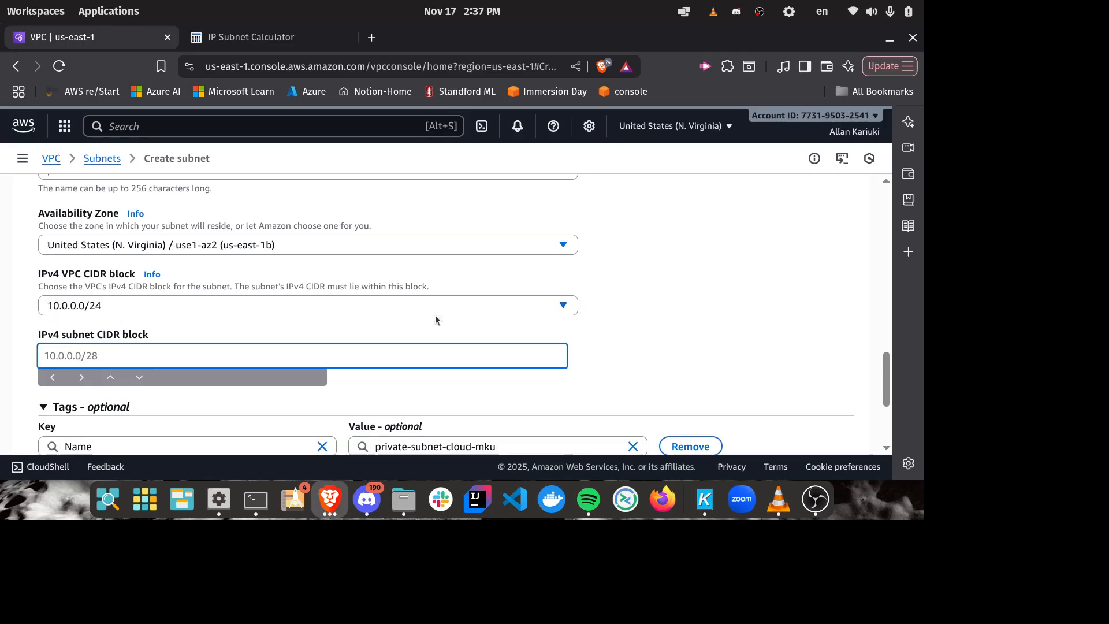
scroll(577, 282, "up", 10)
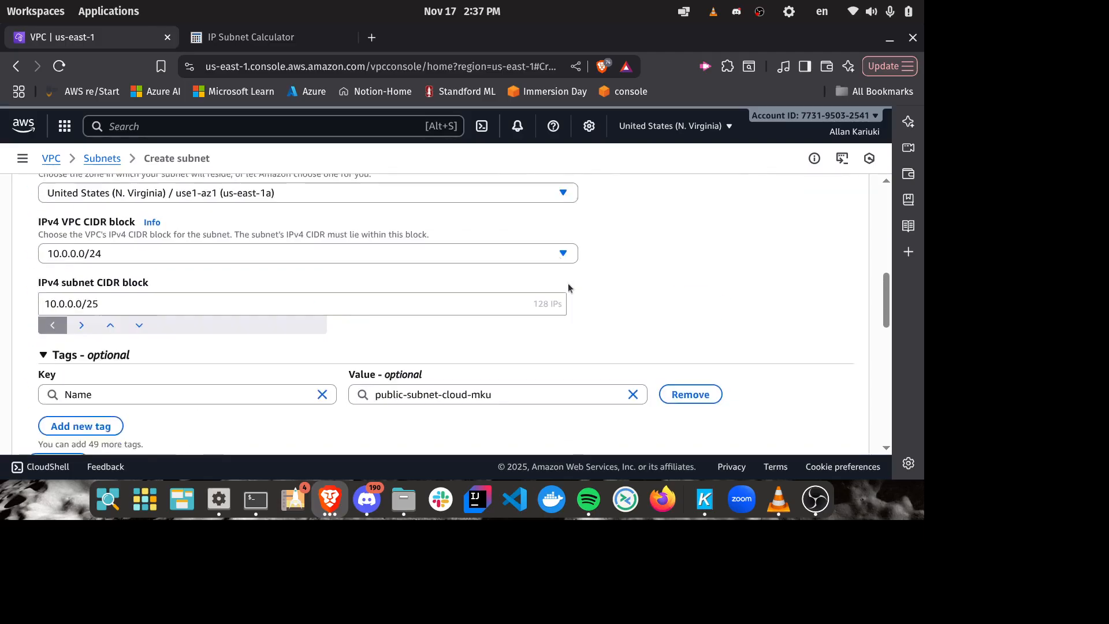
left_click(216, 36)
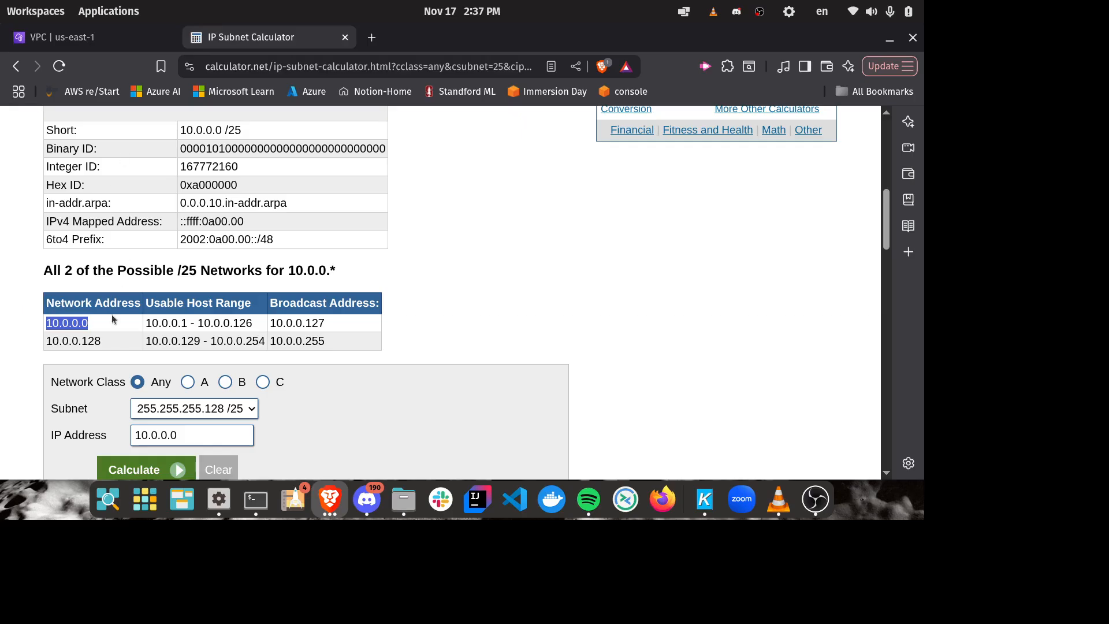
left_click(104, 342)
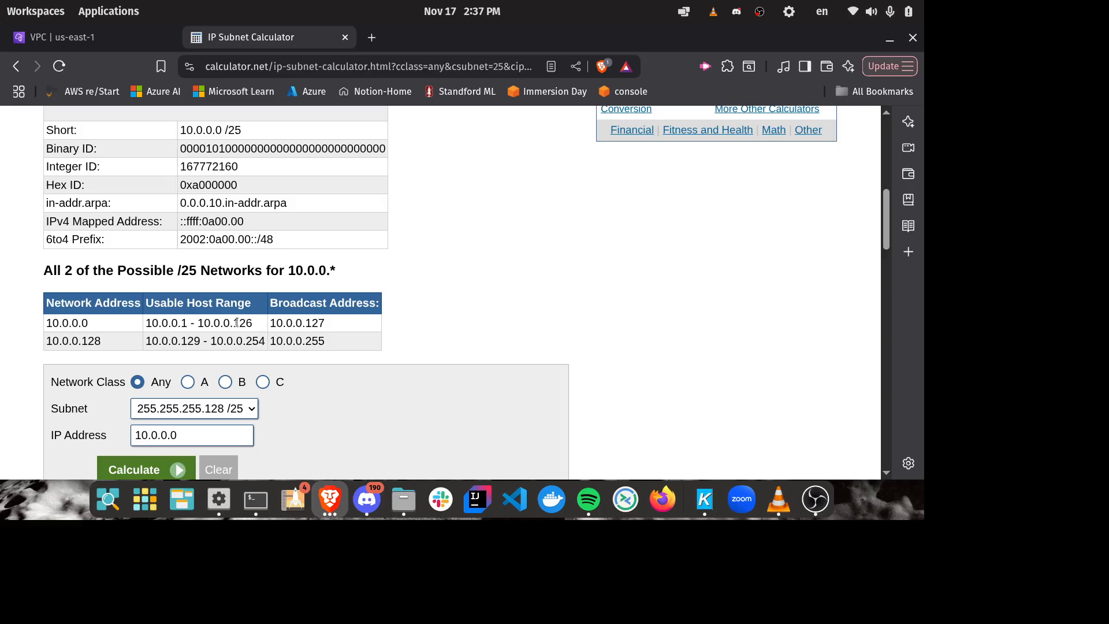
left_click_drag(245, 321, 326, 323)
double_click(64, 339)
left_click(90, 354)
Step: Return to the VPC subnet form and set the private subnet's IPv4 subnet CIDR block to 10.0.0.128/25
left_click(66, 38)
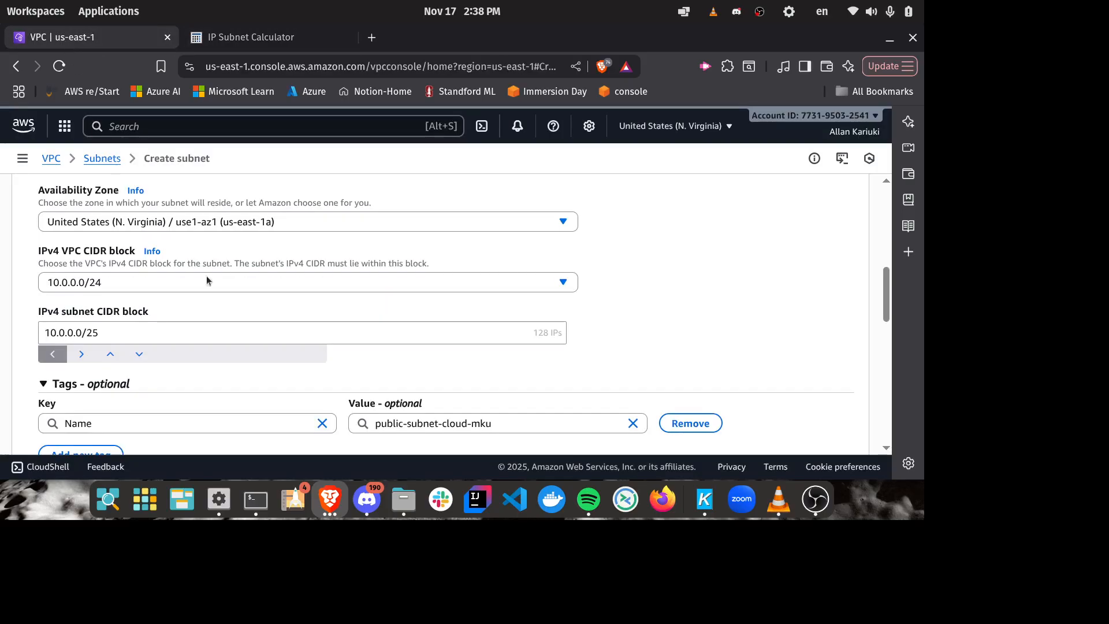
scroll(670, 286, "down", 3)
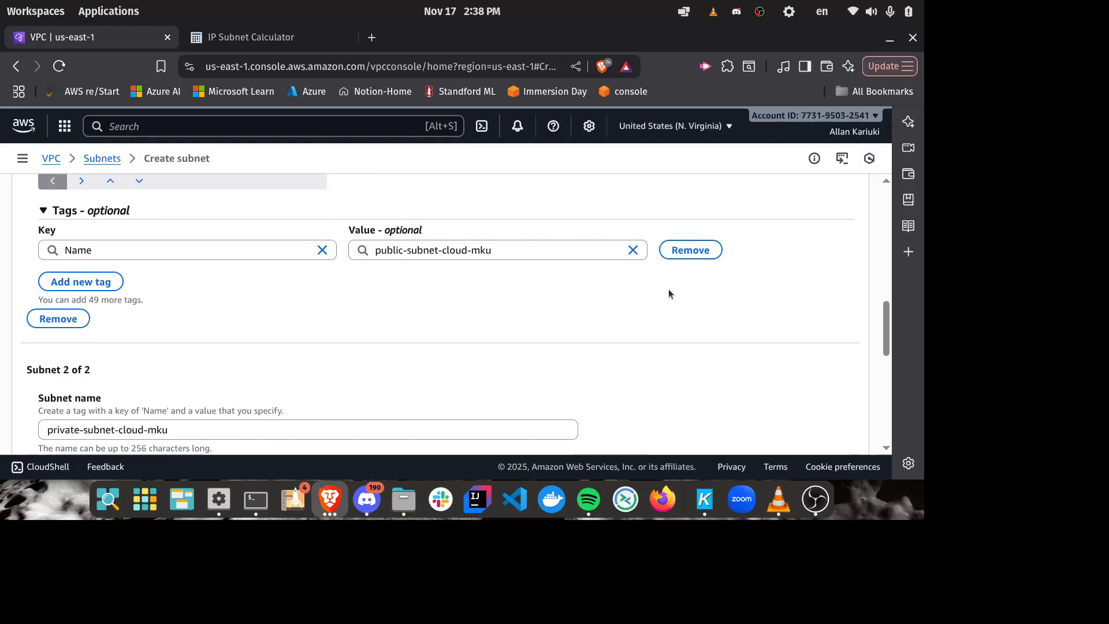
scroll(669, 294, "down", 5)
left_click(83, 356)
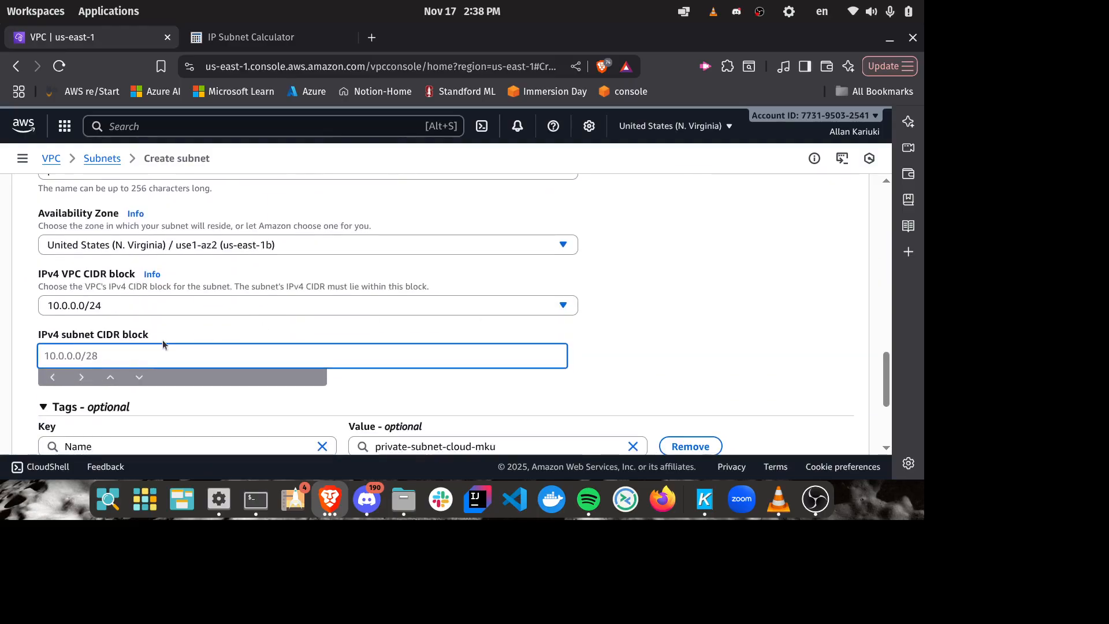
type("10.0.0.")
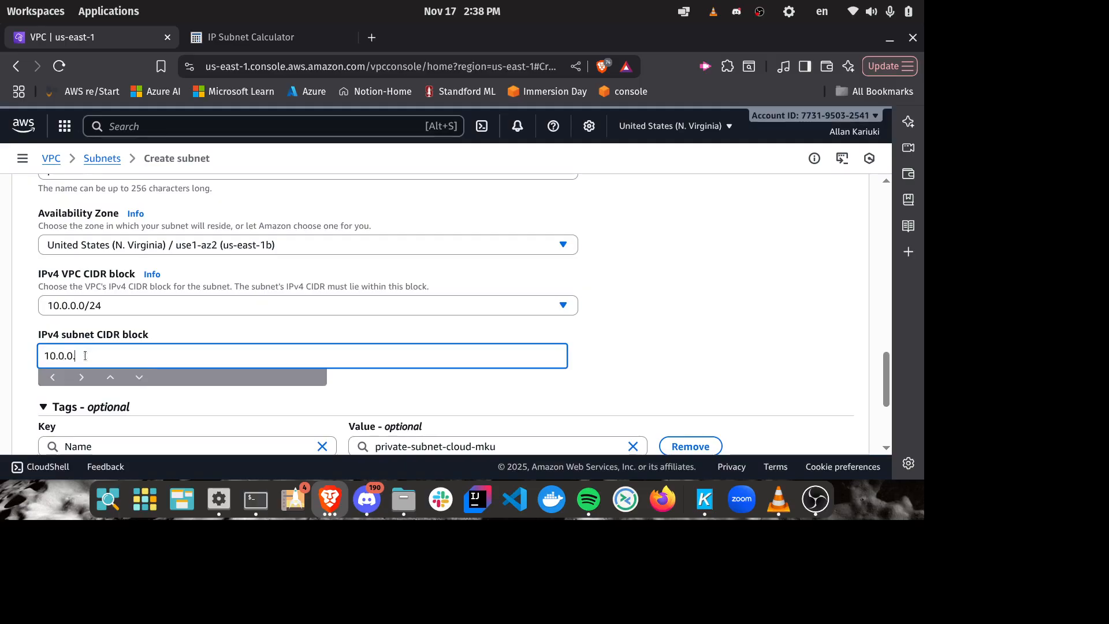
type("128/25")
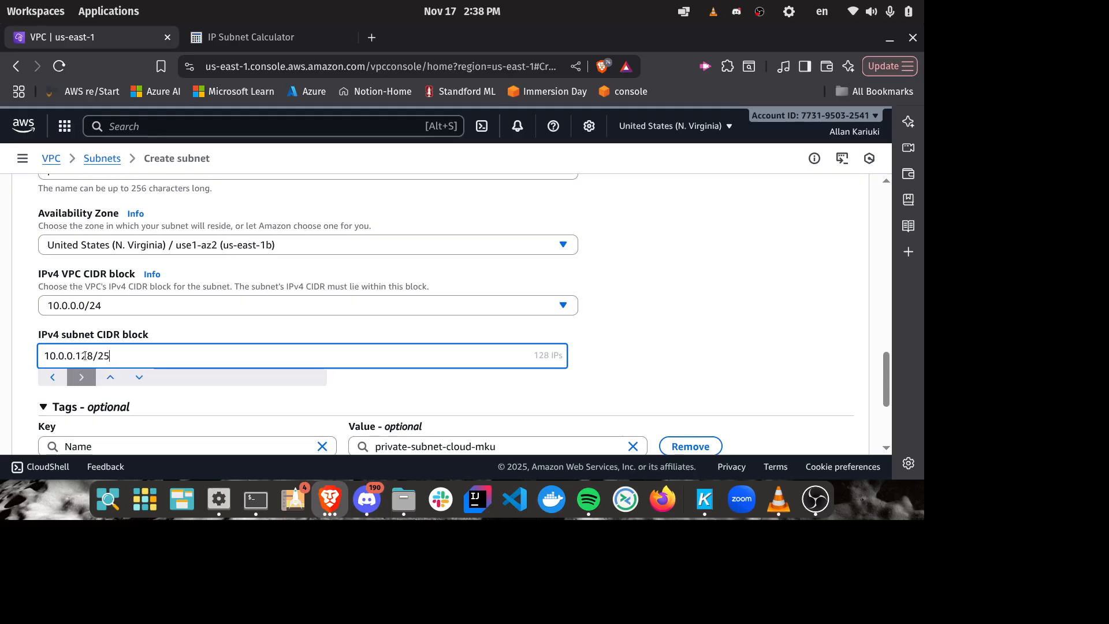
left_click(664, 369)
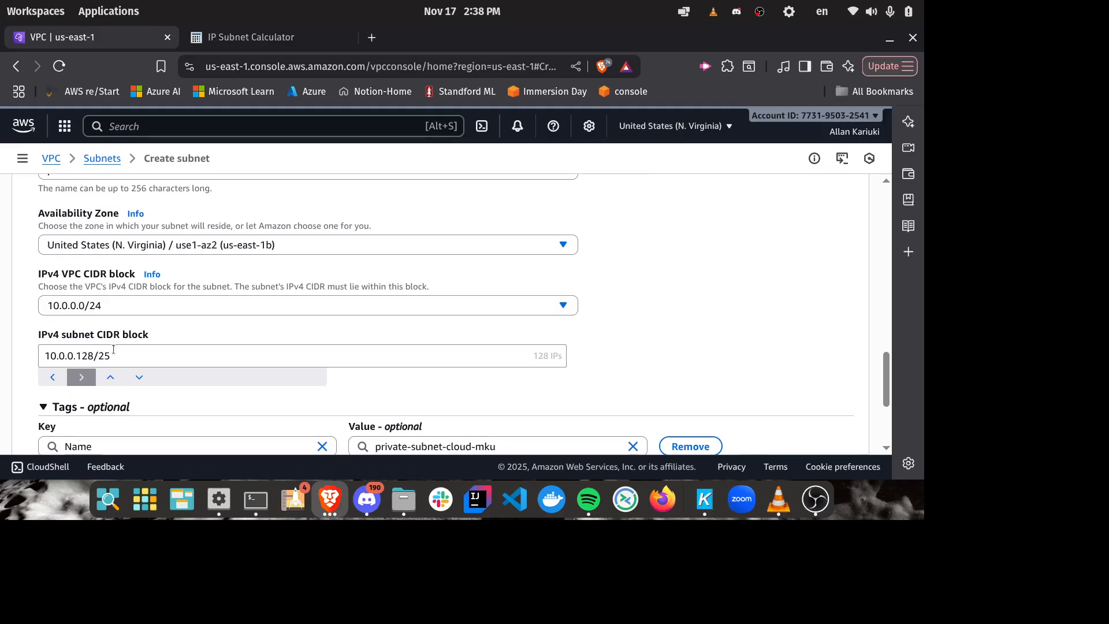
Step: Change the private subnet's IPv4 subnet CIDR block to 10.0.0.0/25 and review both subnet entries
left_click(98, 364)
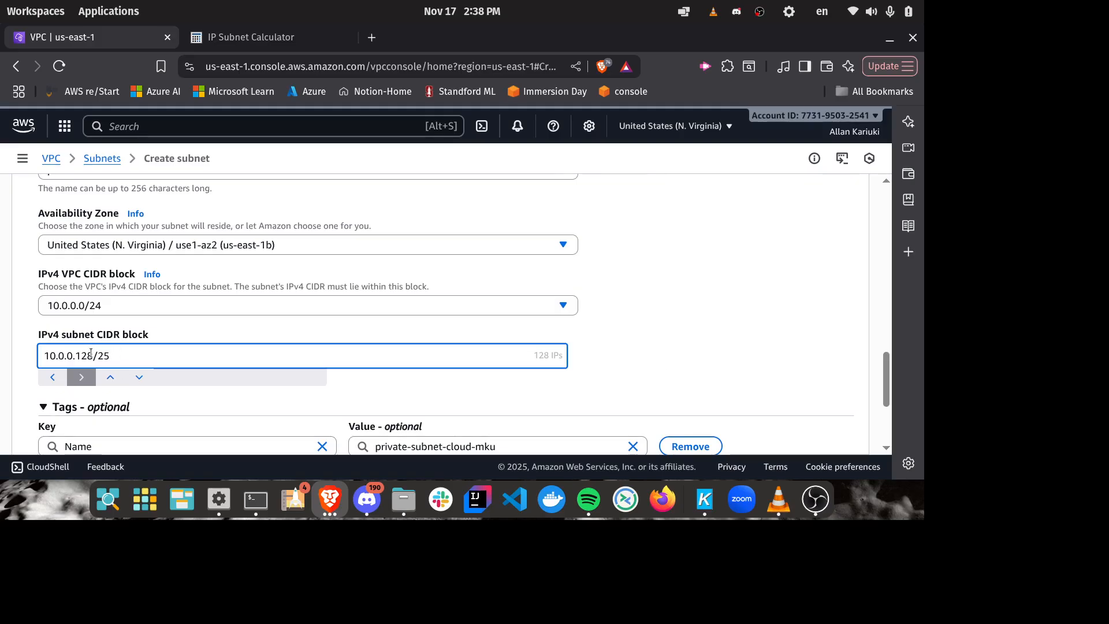
key("BackSpace")
key("BackSpace")
key("BackSpace")
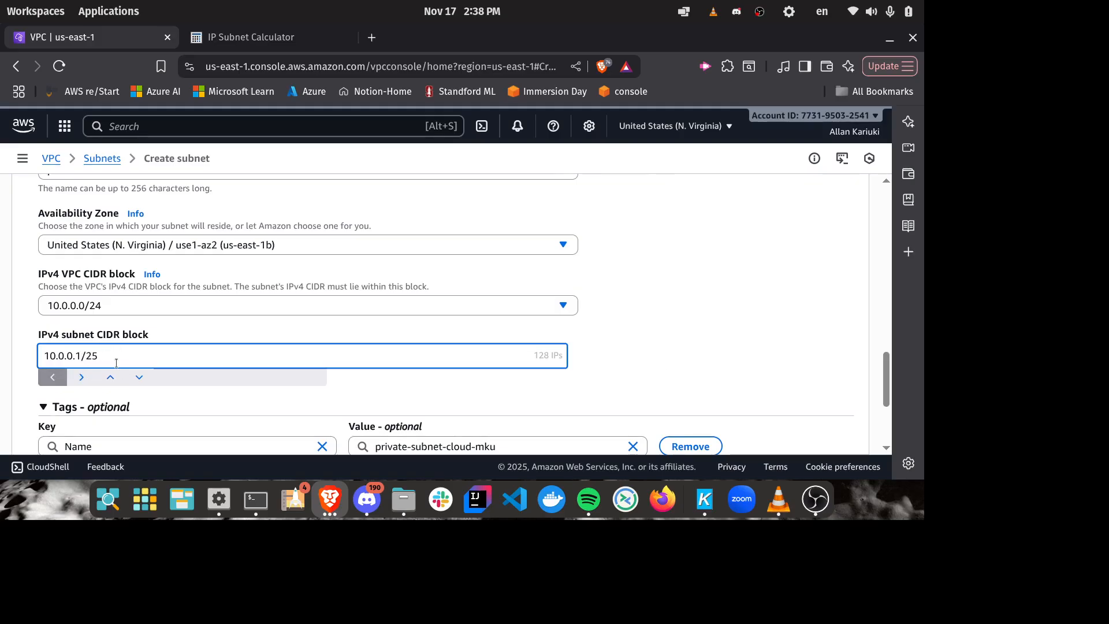
type("0")
scroll(543, 323, "down", 3)
scroll(542, 323, "up", 9)
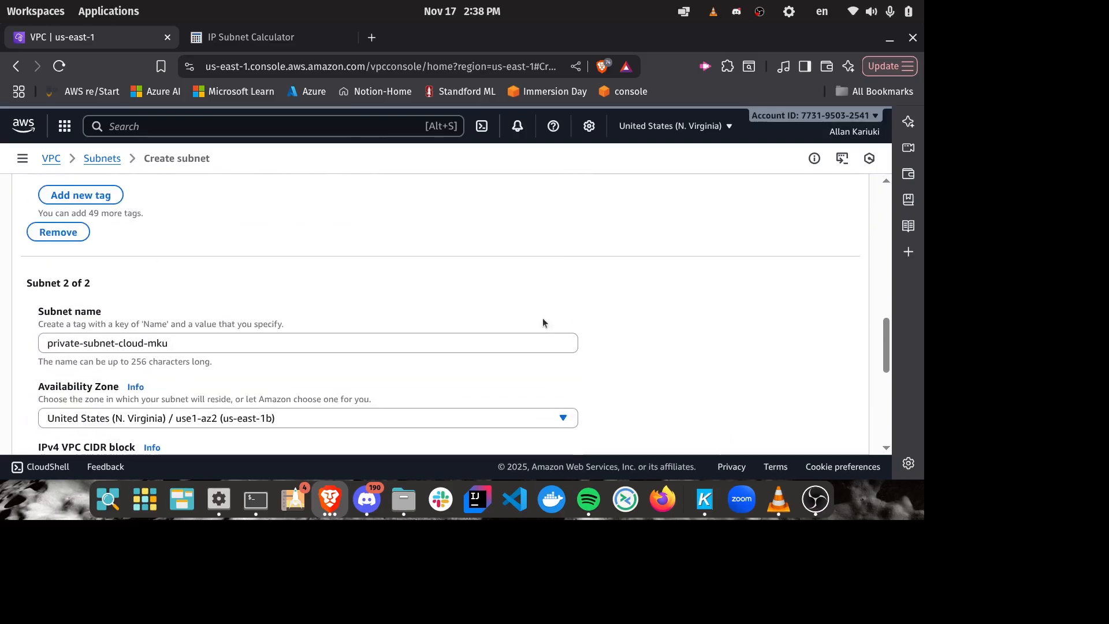
Step: Set the private subnet's IPv4 subnet CIDR block to 10.0.0.128/25
scroll(543, 322, "up", 2)
scroll(543, 322, "down", 6)
scroll(476, 353, "down", 1)
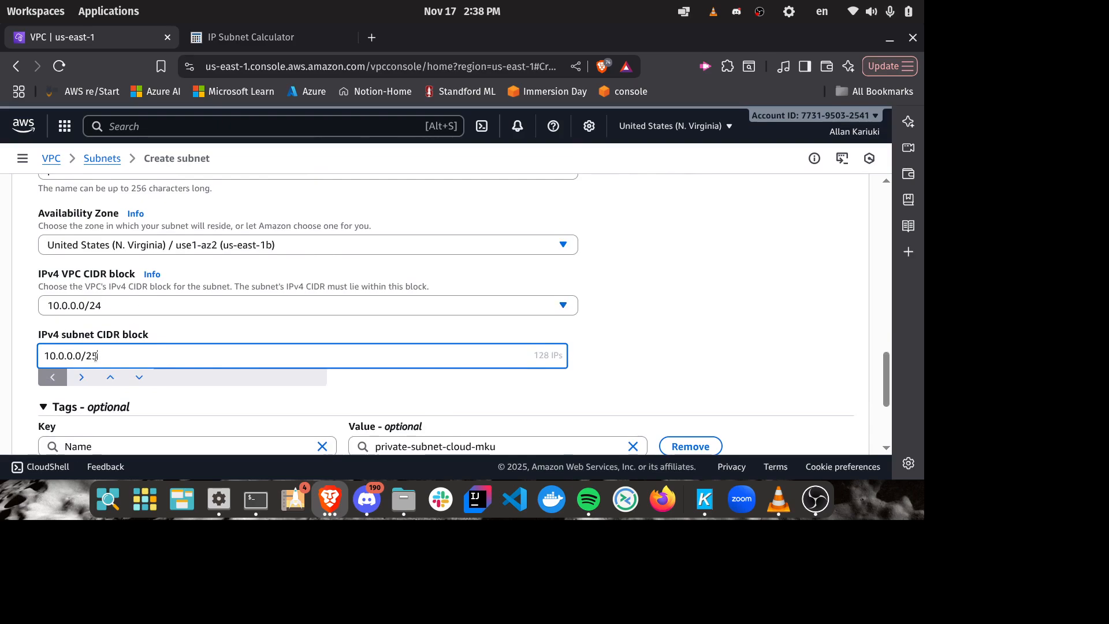
left_click(80, 357)
key("BackSpace")
type("1")
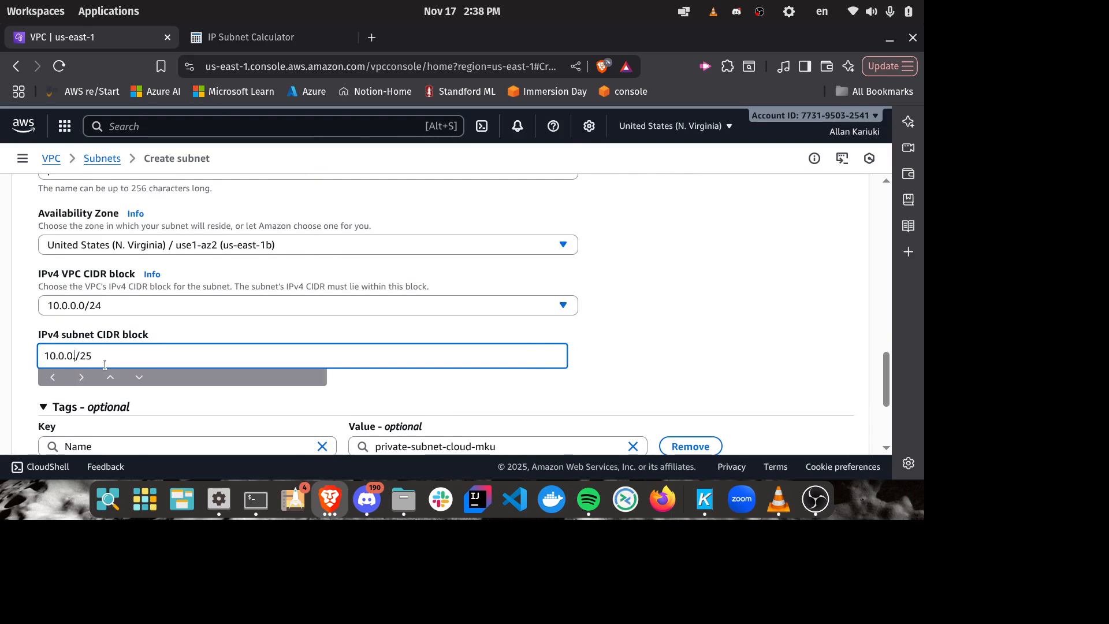
type("28")
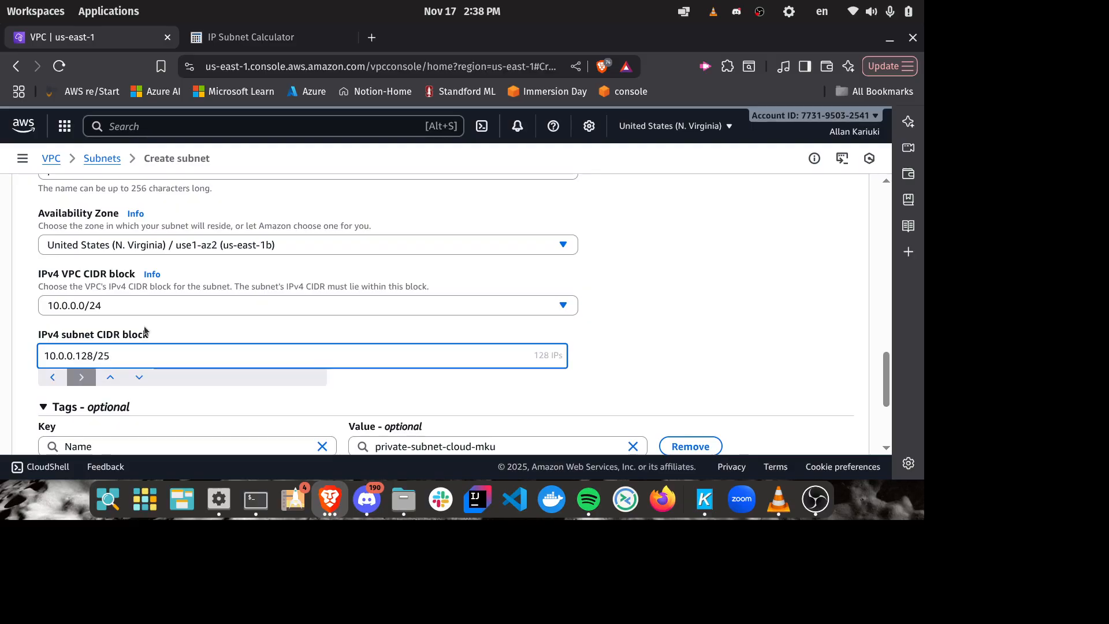
left_click(408, 378)
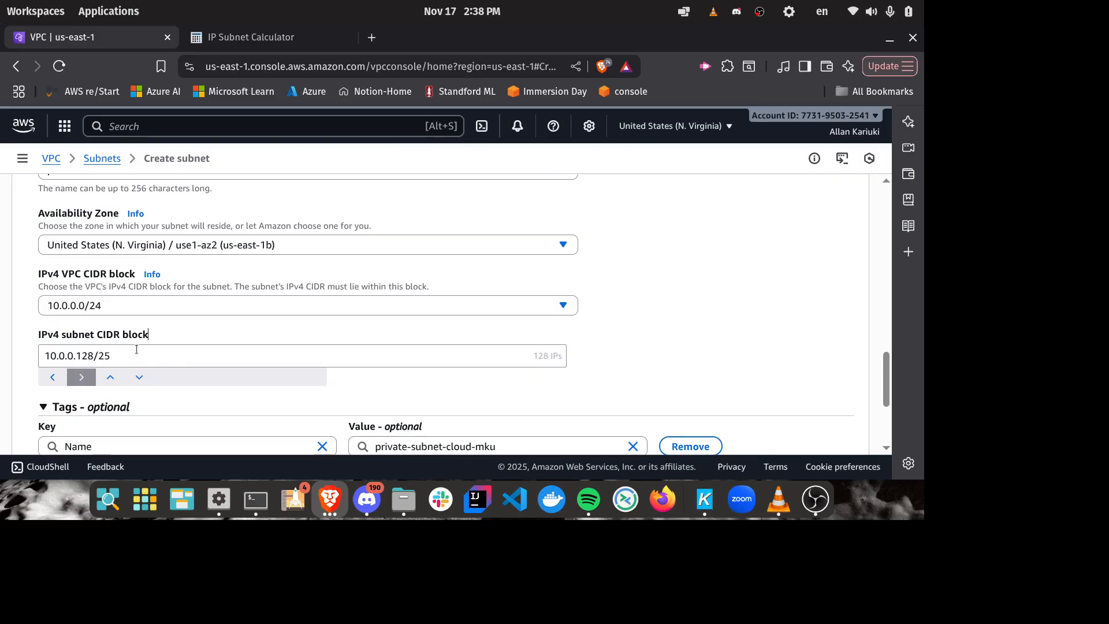
Step: Compare the public and private subnets' CIDR blocks with the /25 network addresses in the IP Subnet Calculator, and review both subnet entries
left_click_drag(149, 336, 47, 335)
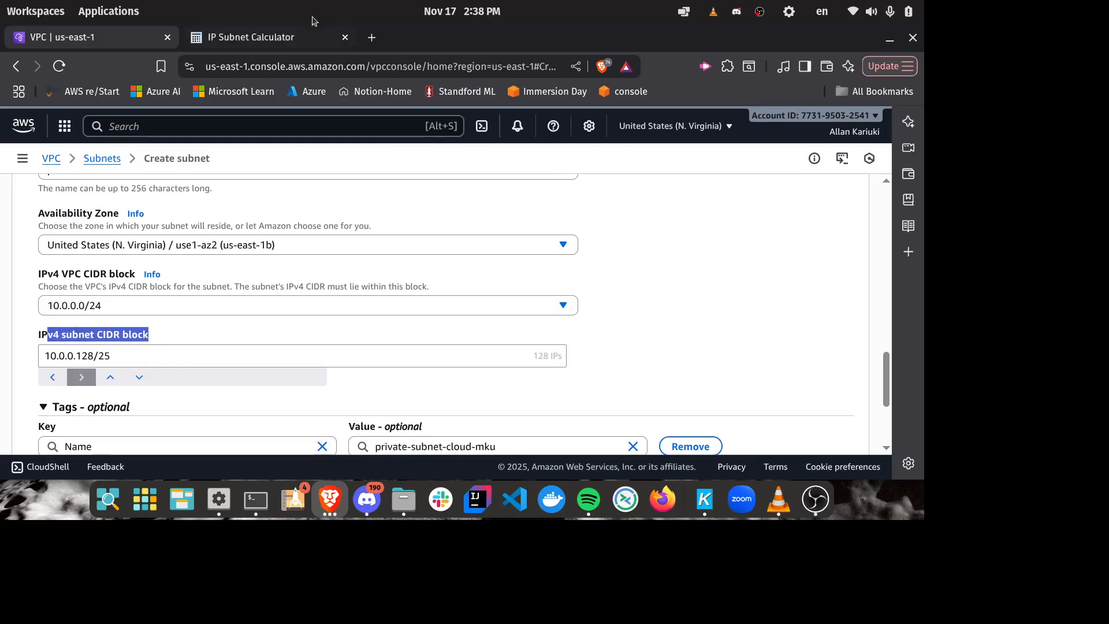
left_click(274, 35)
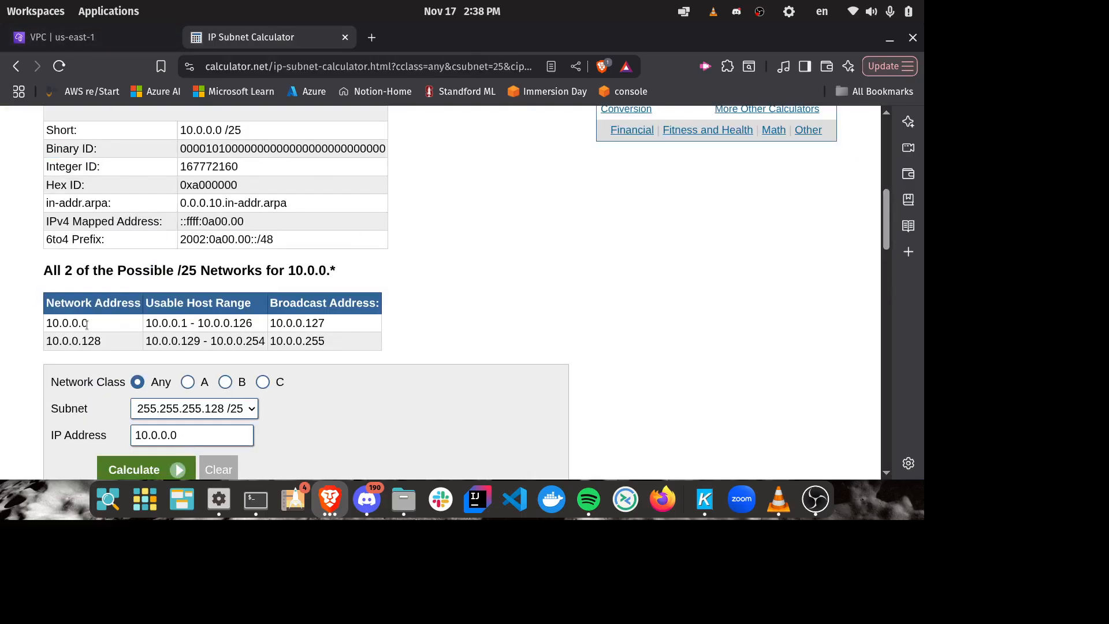
left_click(120, 44)
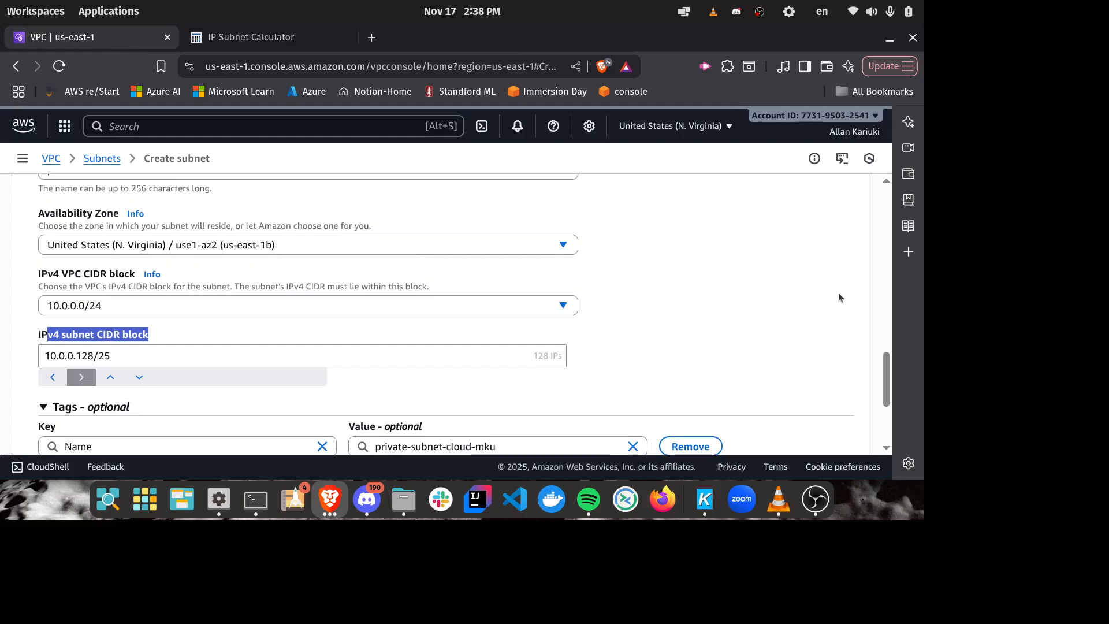
left_click(689, 280)
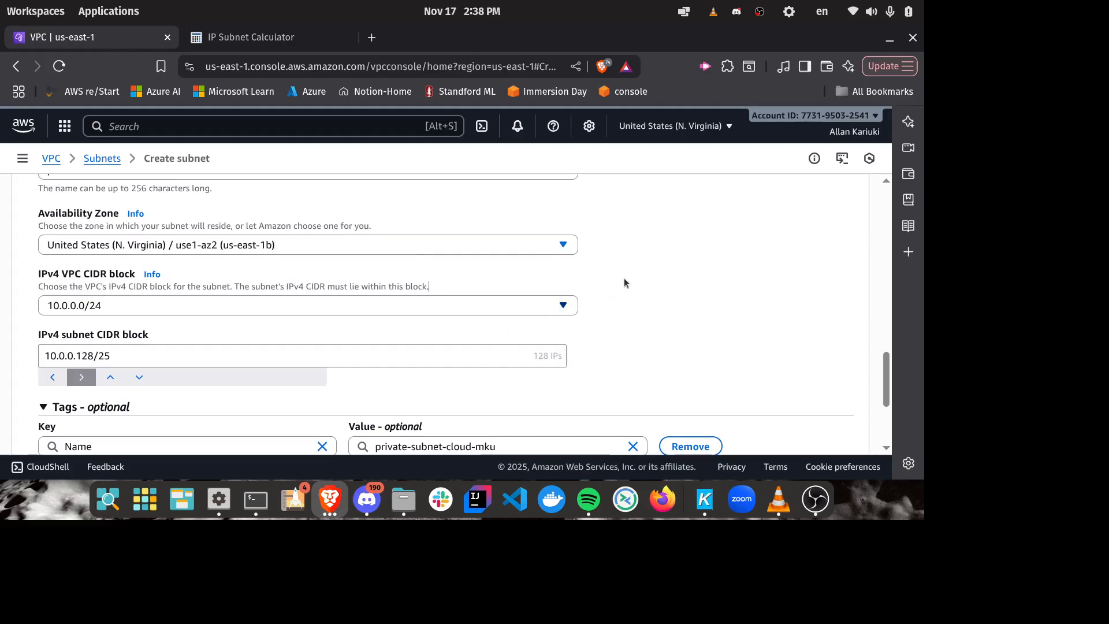
scroll(624, 279, "down", 3)
scroll(661, 283, "up", 3)
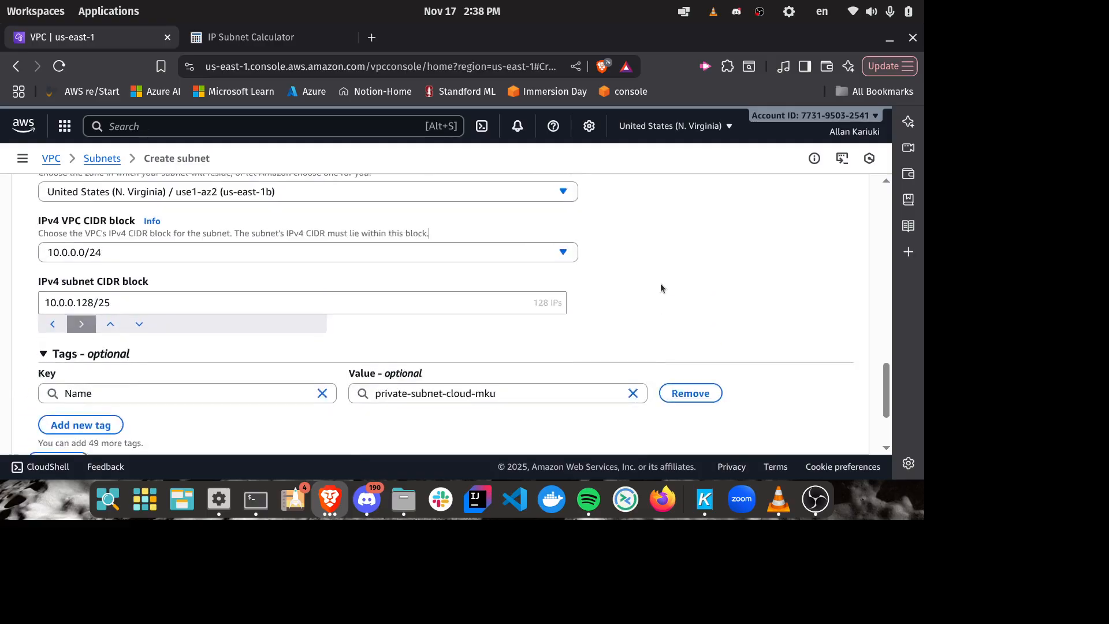
scroll(661, 283, "down", 3)
scroll(661, 289, "up", 4)
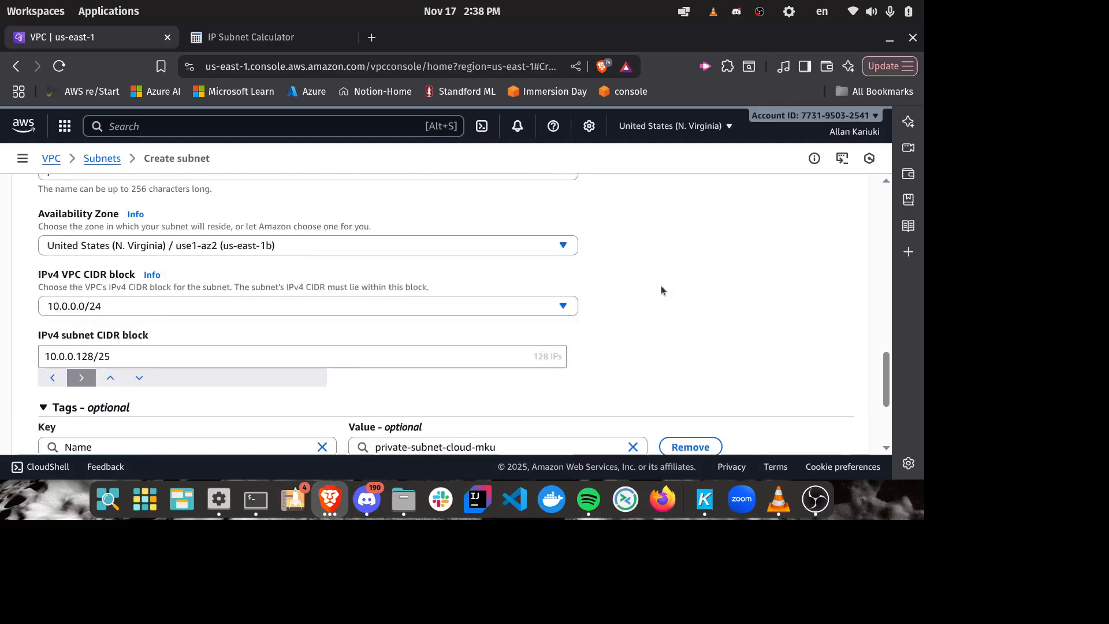
scroll(616, 254, "down", 3)
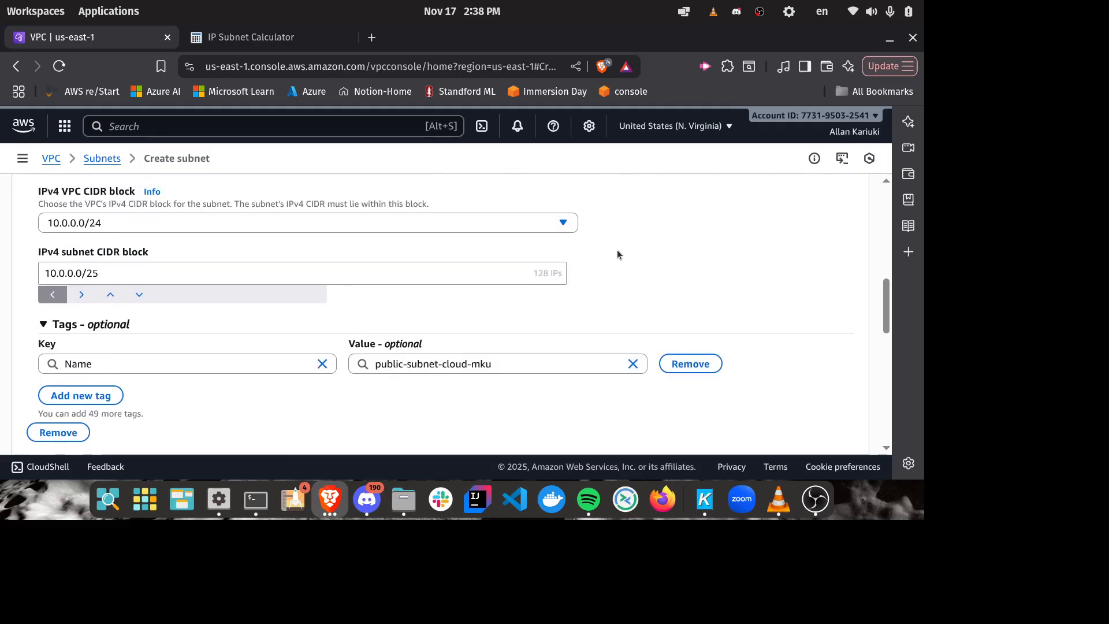
scroll(618, 255, "up", 6)
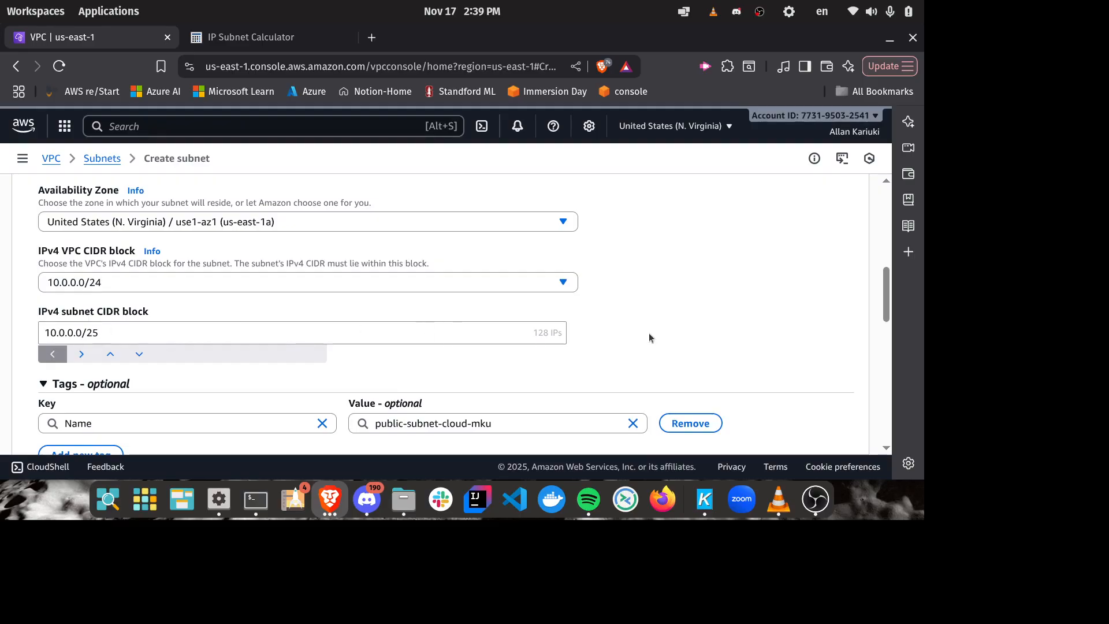
scroll(636, 278, "down", 5)
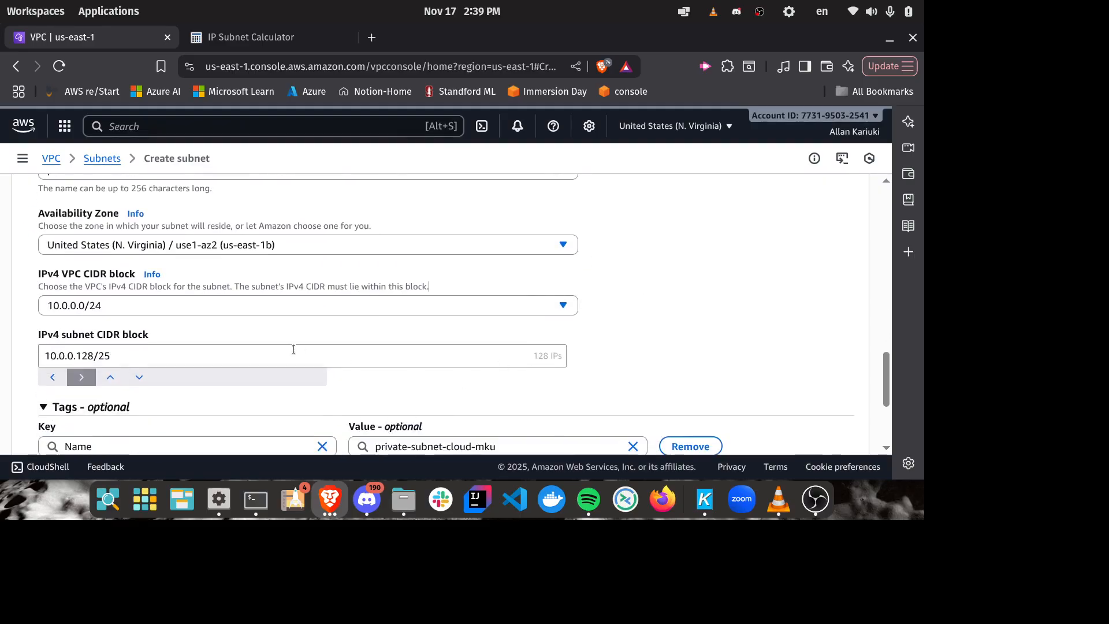
Step: Create the public and private subnets, and collapse the details pane beneath the subnets list
scroll(836, 212, "down", 5)
left_click(807, 428)
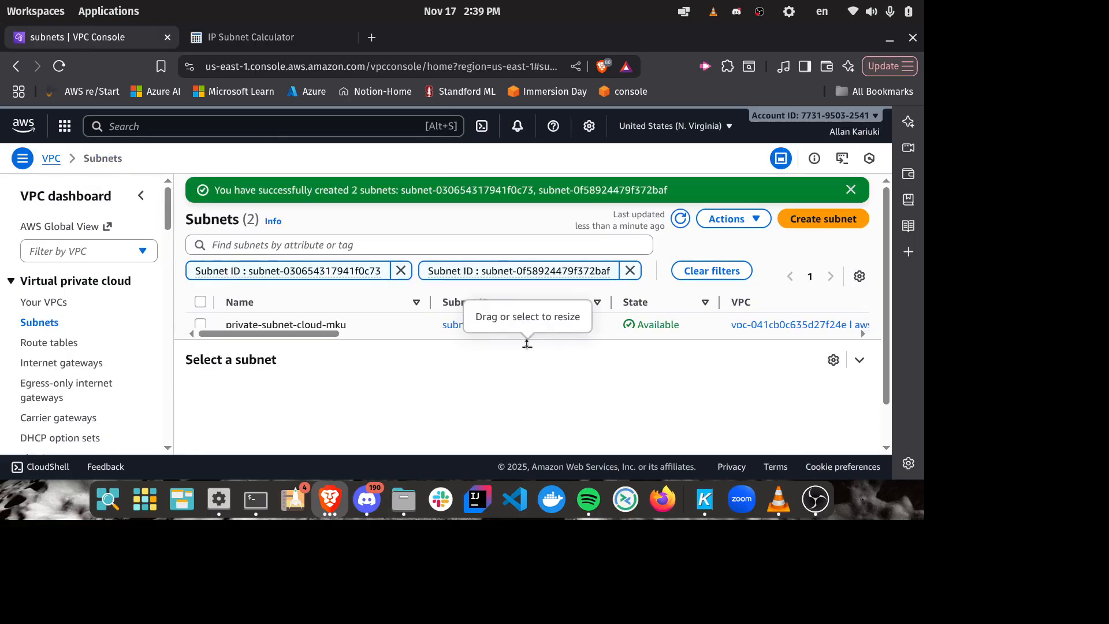
left_click(860, 359)
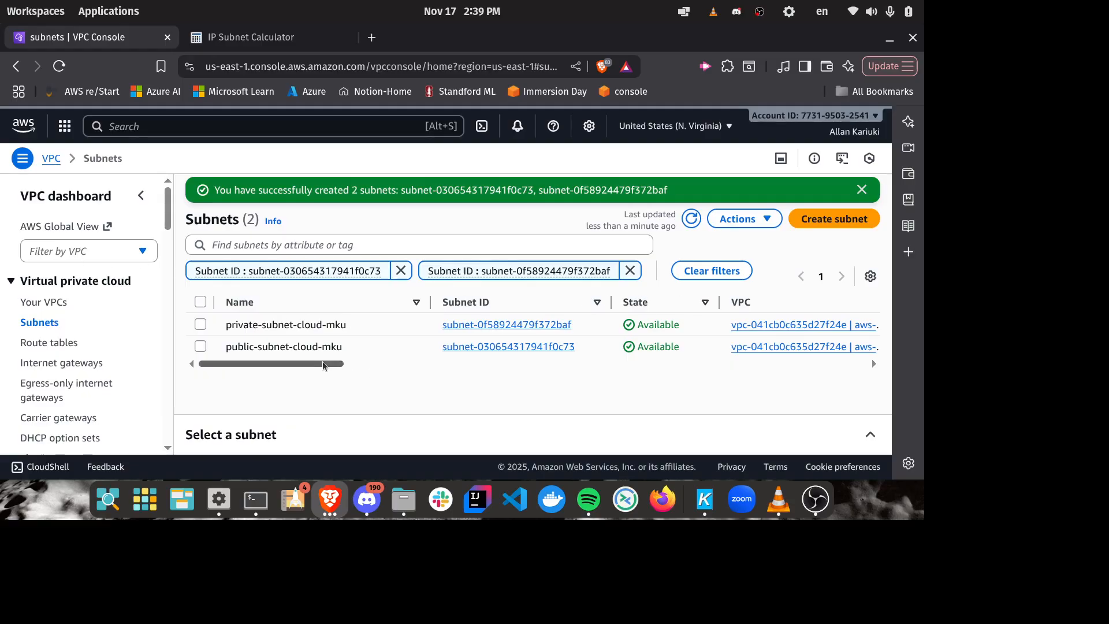
left_click_drag(333, 364, 291, 379)
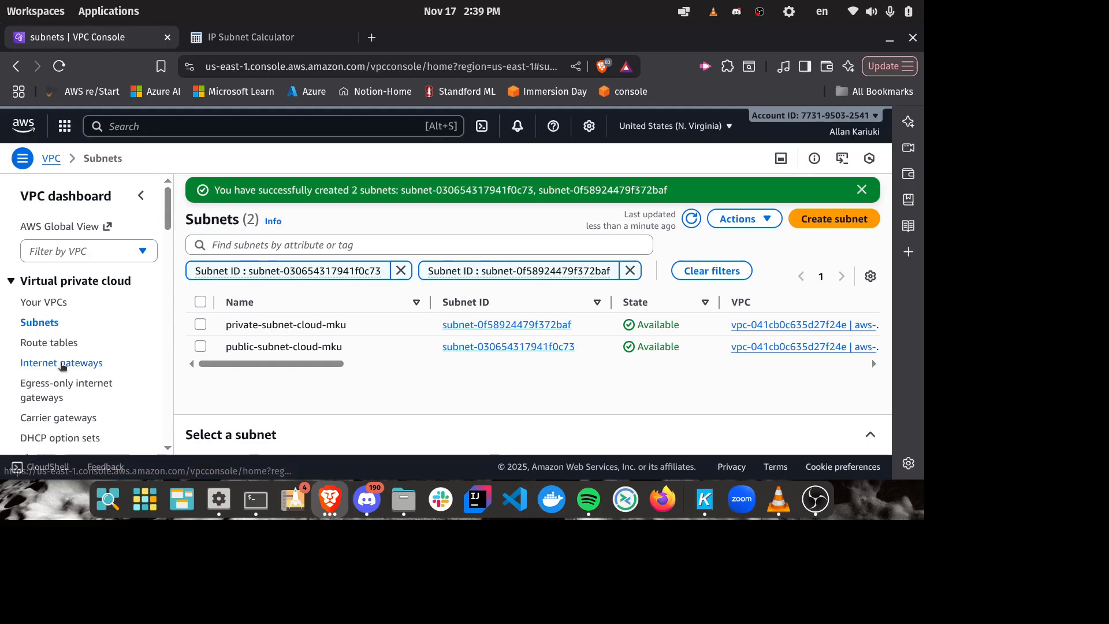
Step: Create an internet gateway with the name tag aws-cloud-igw
left_click(63, 364)
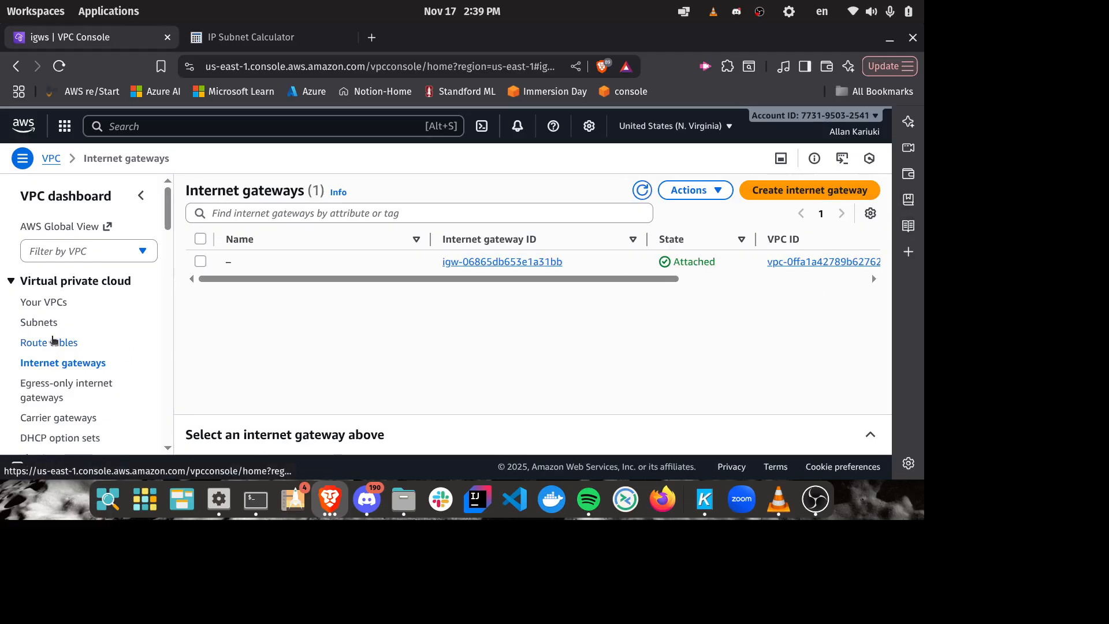
left_click(859, 191)
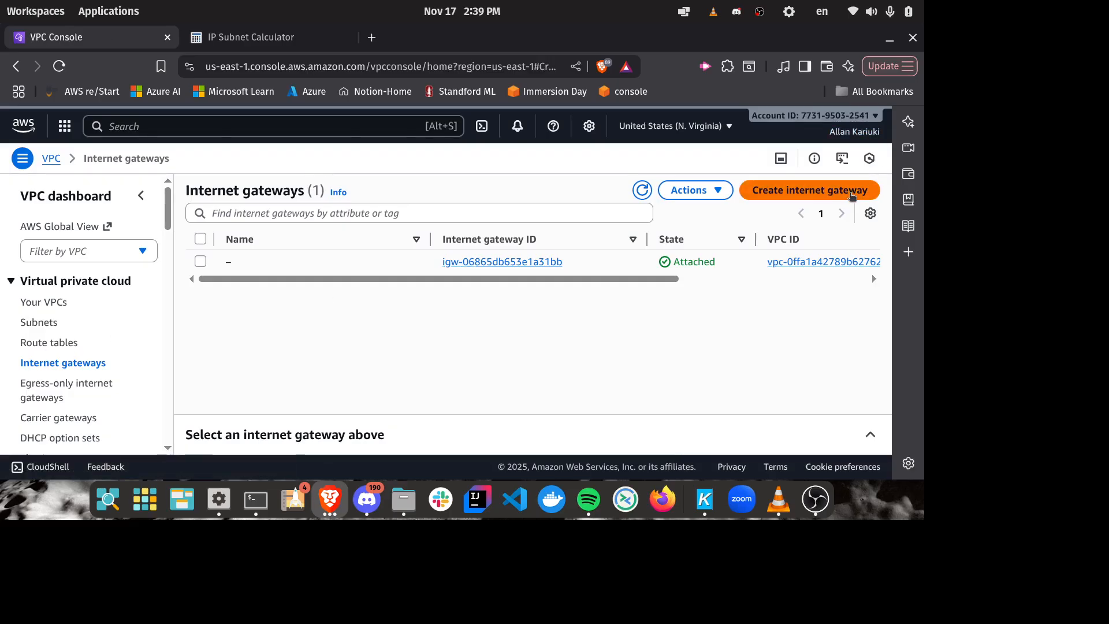
left_click(139, 305)
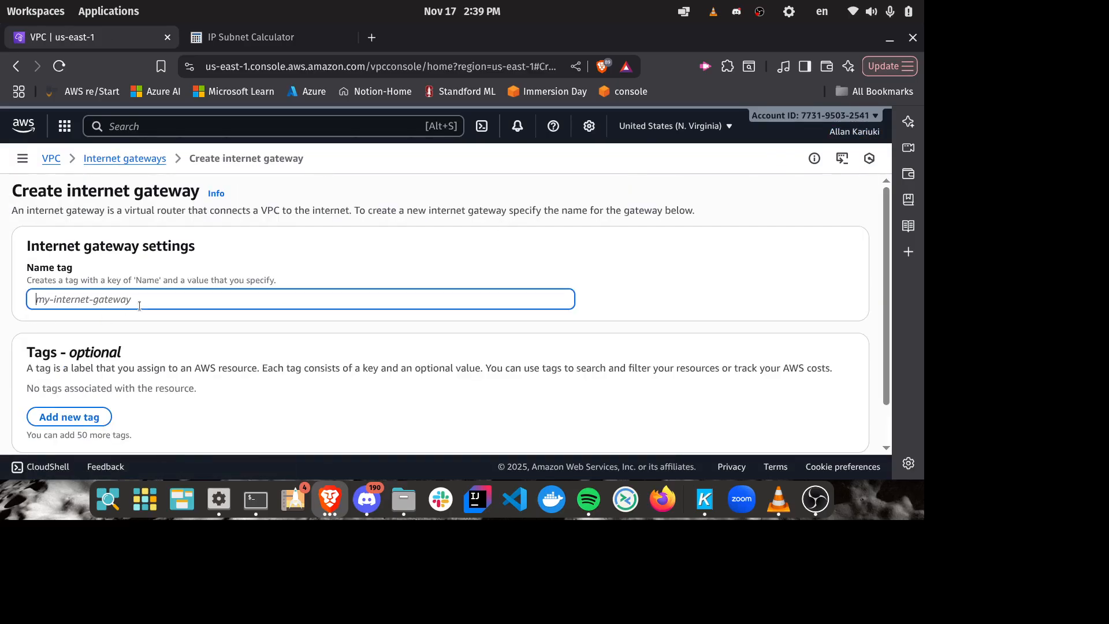
type("aws-clou")
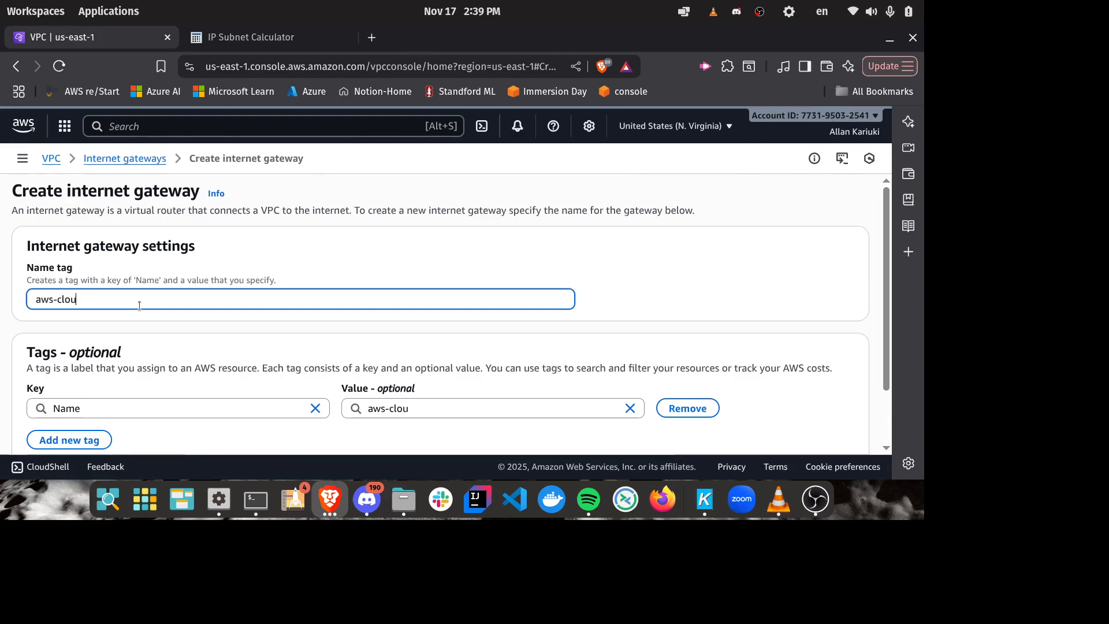
type("d-igq")
key("BackSpace")
type("w")
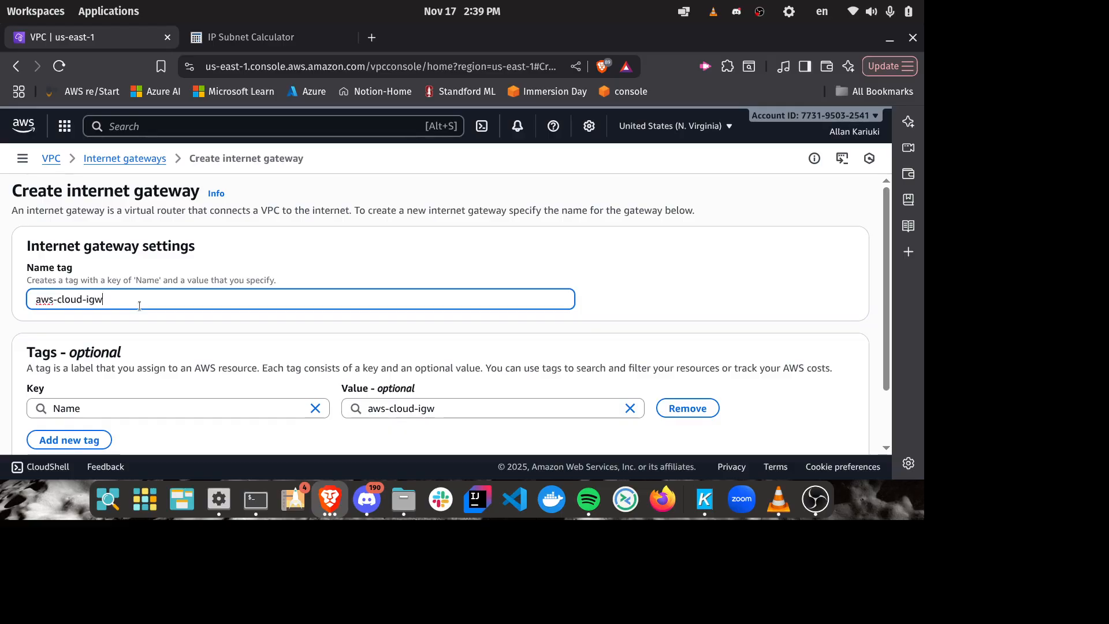
scroll(294, 238, "down", 2)
scroll(306, 273, "up", 2)
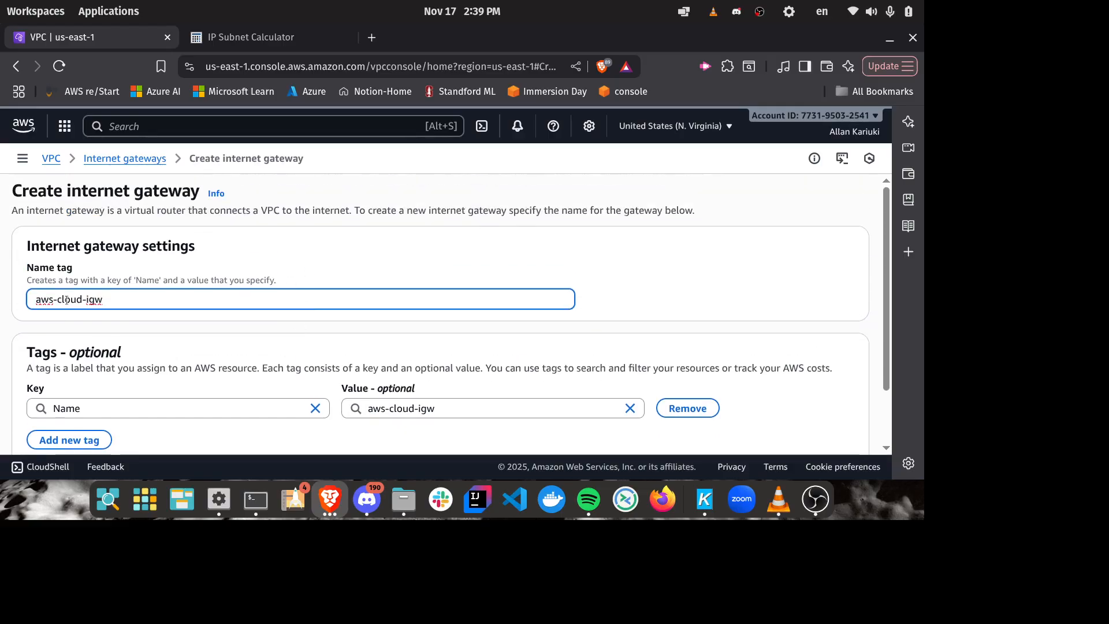
scroll(724, 300, "down", 2)
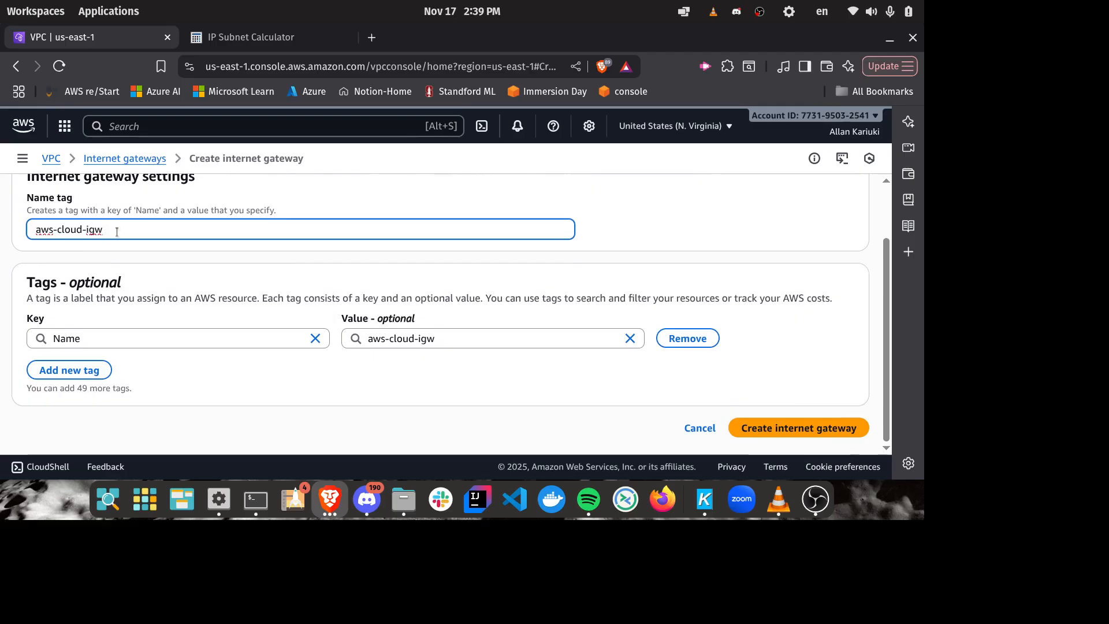
left_click(813, 428)
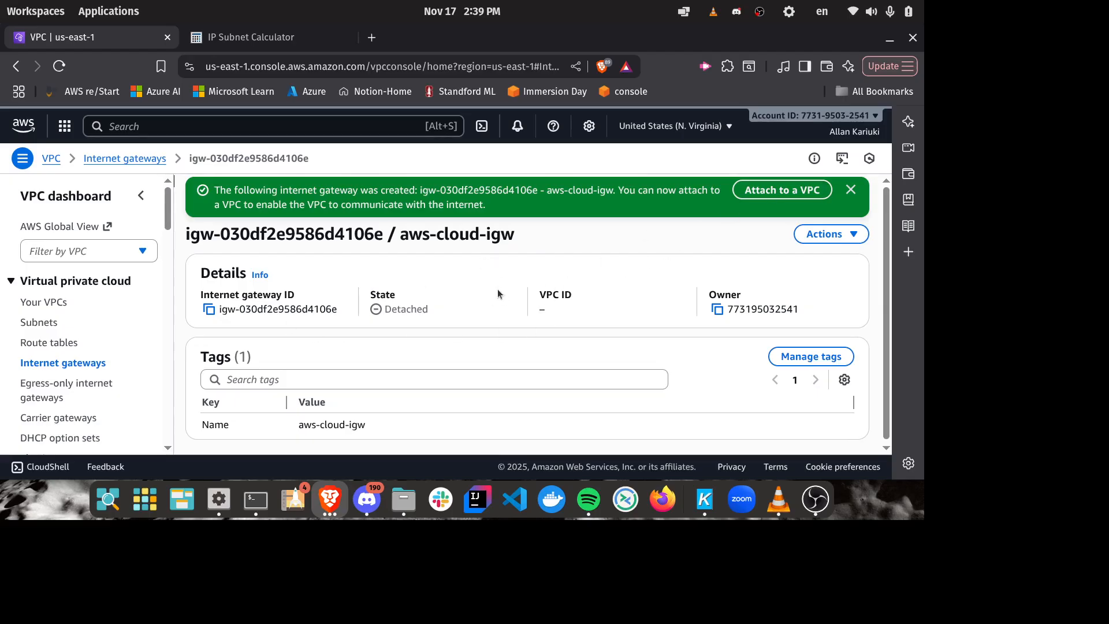
Step: Attach the aws-cloud-igw internet gateway to the aws-cloud-mku VPC and dismiss the notification
double_click(411, 309)
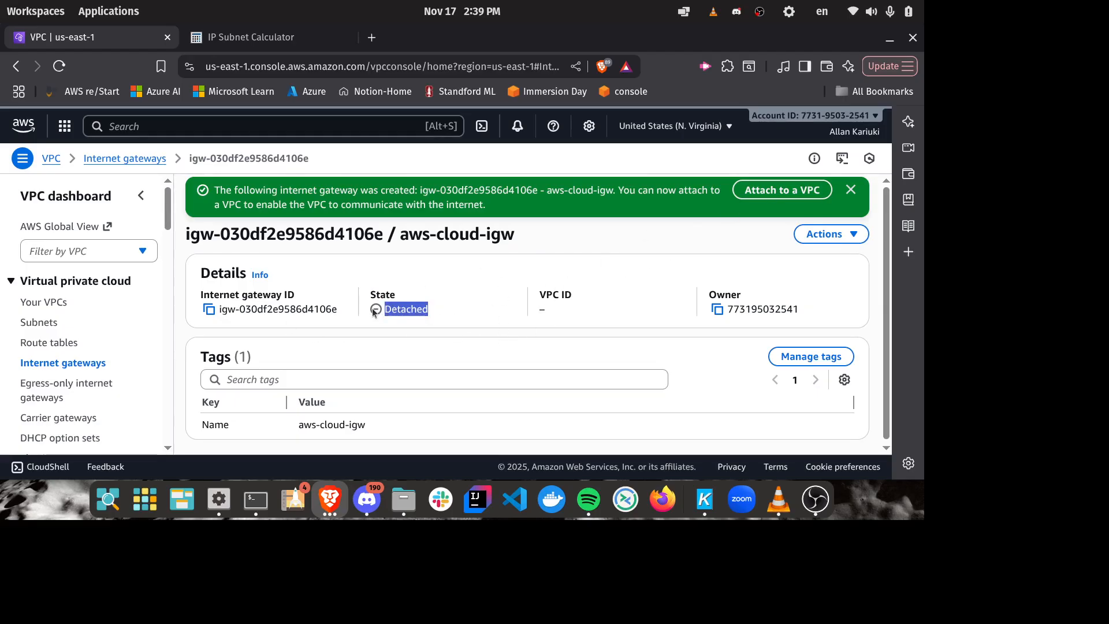
left_click_drag(352, 315, 320, 314)
left_click(323, 309)
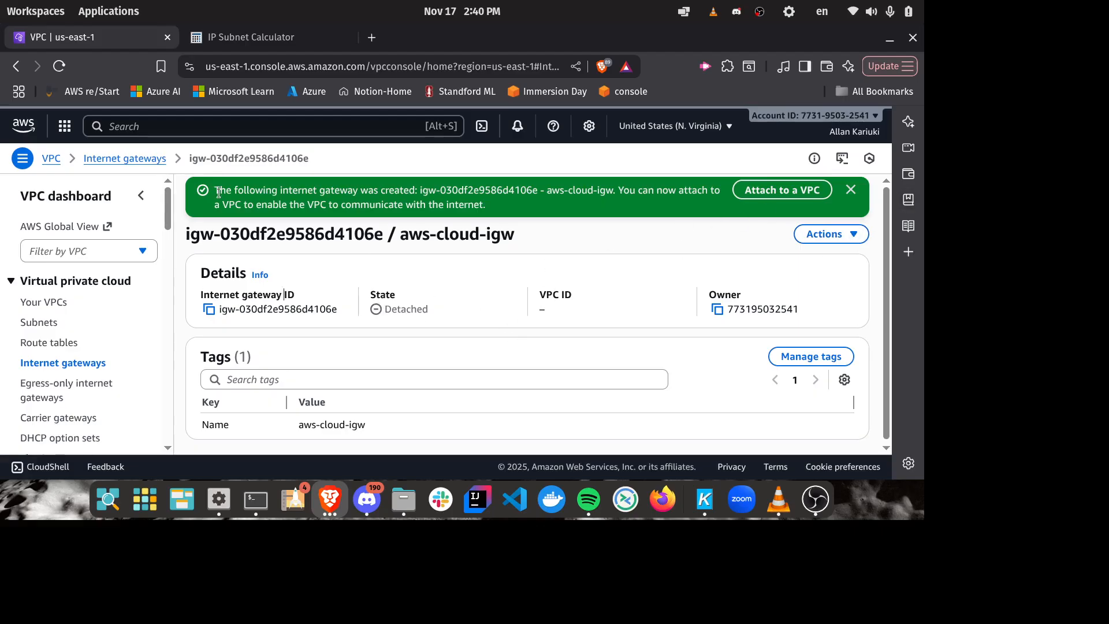
left_click_drag(218, 192, 785, 203)
left_click(747, 206)
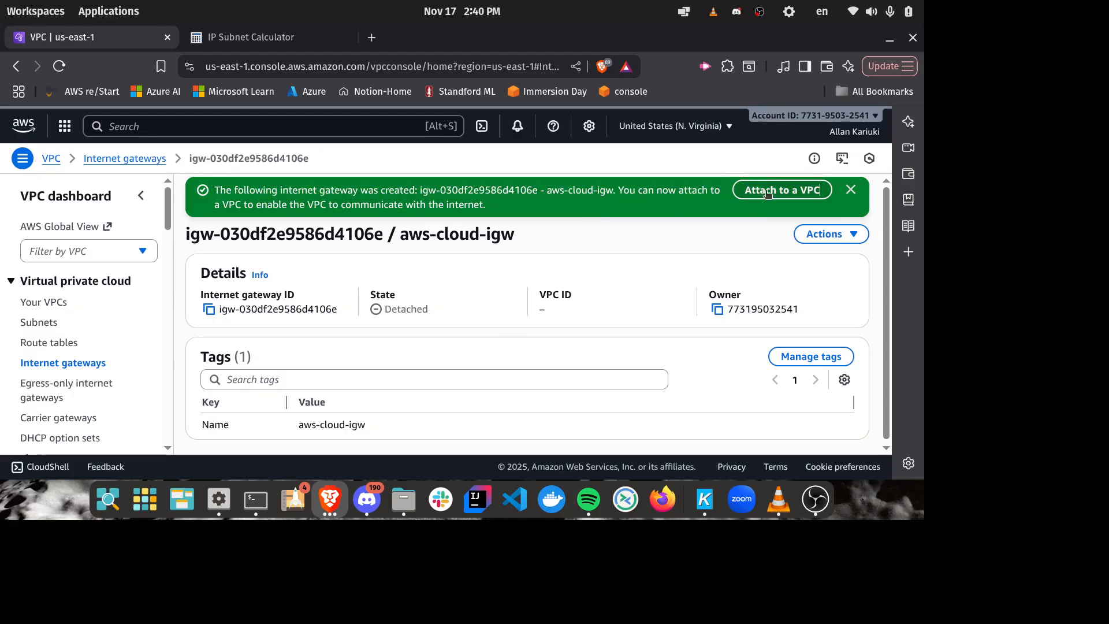
left_click(768, 191)
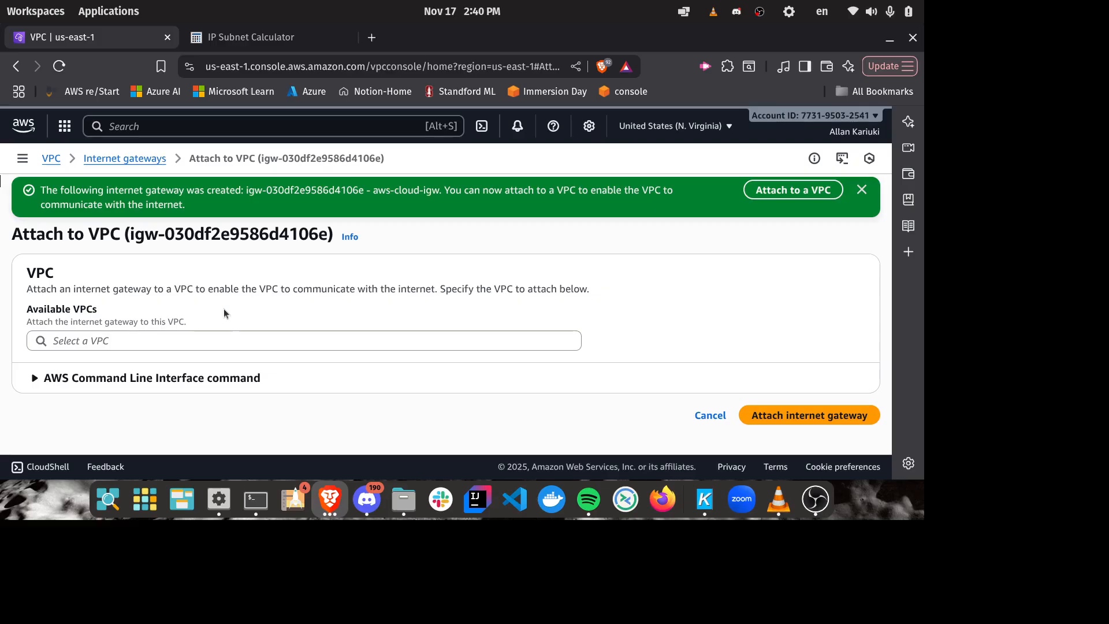
left_click(279, 332)
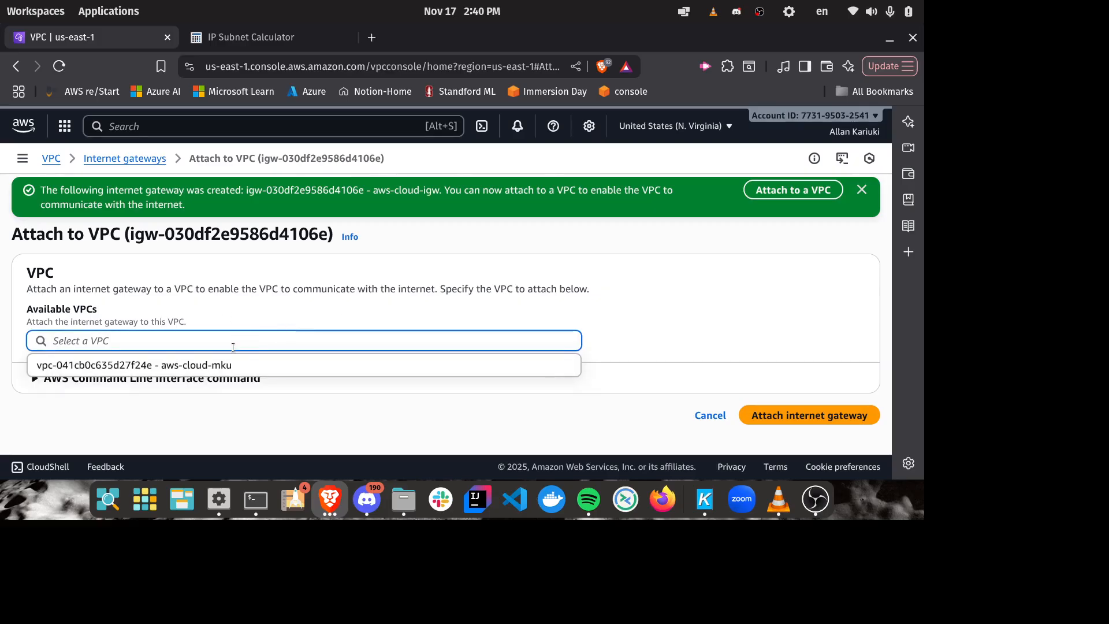
left_click(213, 366)
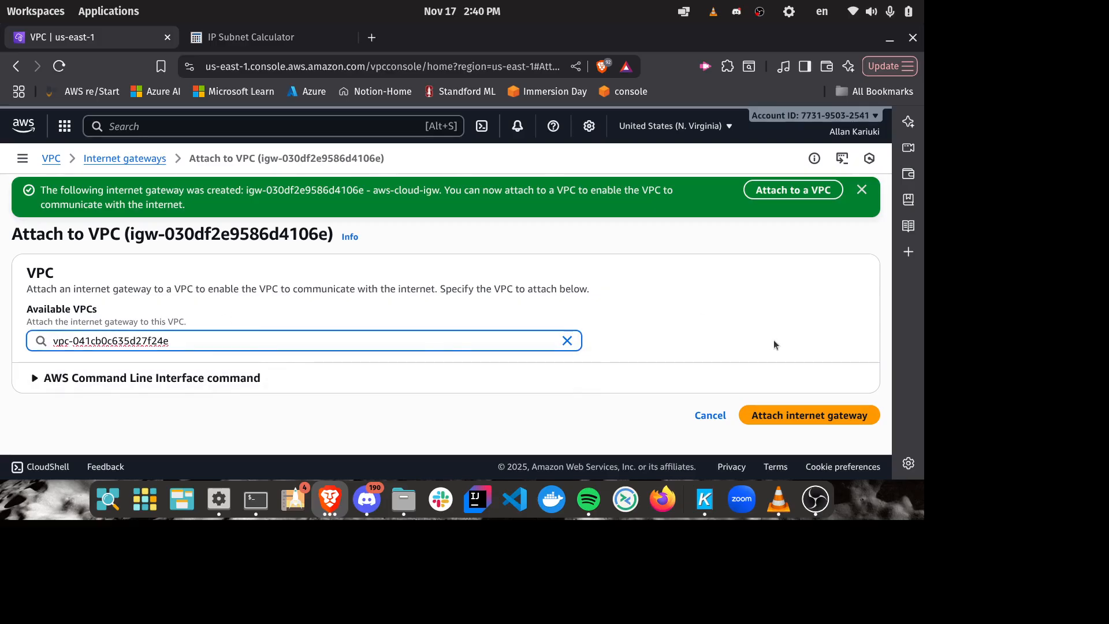
left_click(790, 414)
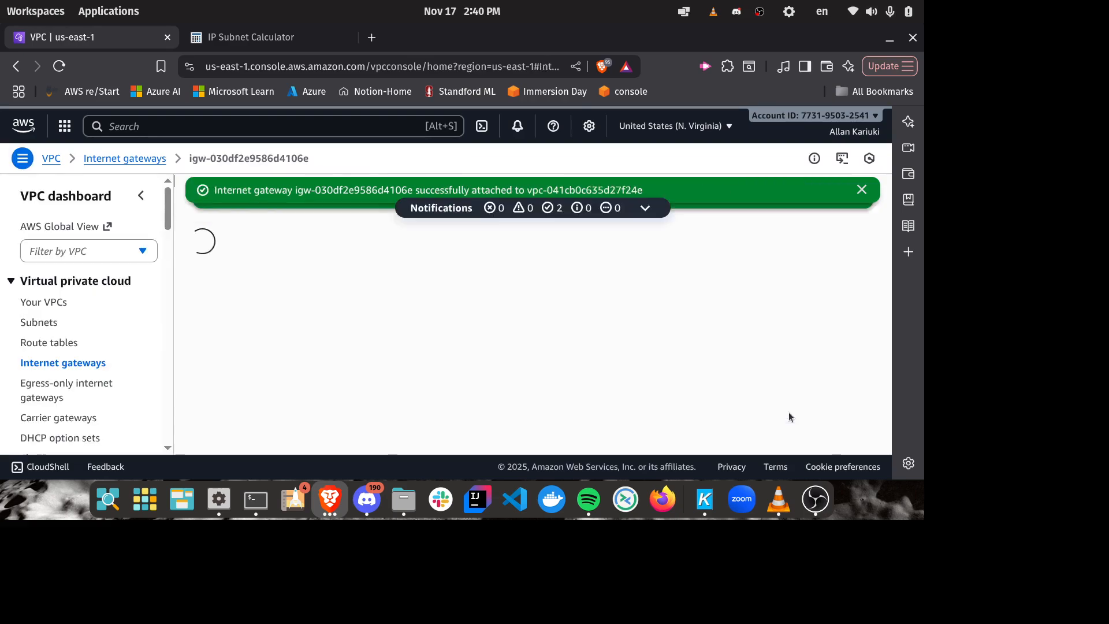
left_click(852, 190)
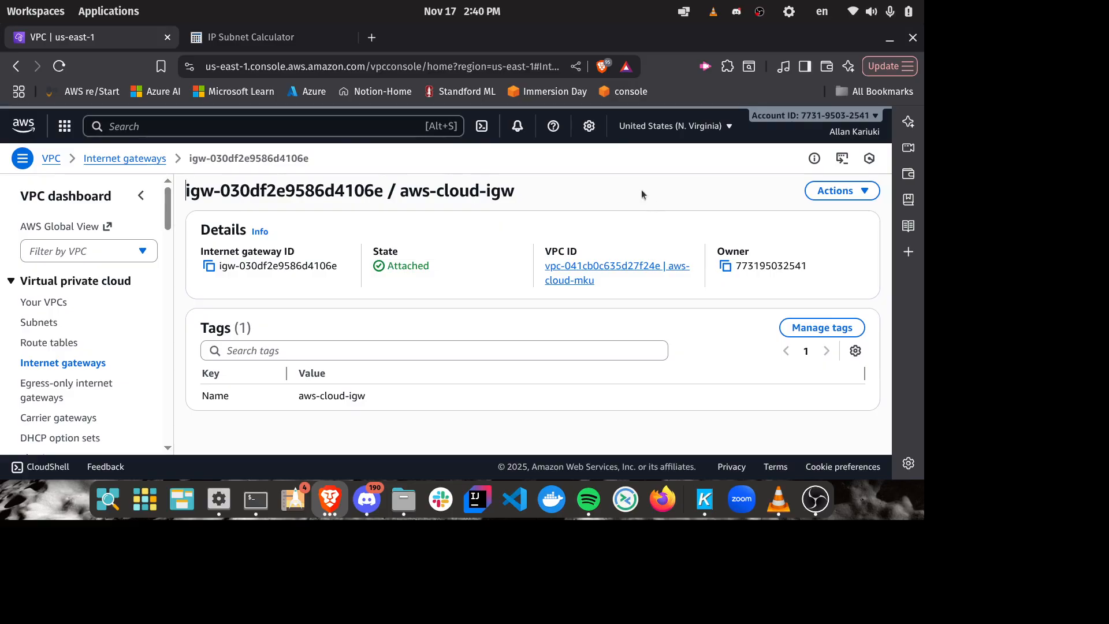
Step: Refresh the route tables list and start a new route table named aws-cloud-mku-rtb
left_click(69, 345)
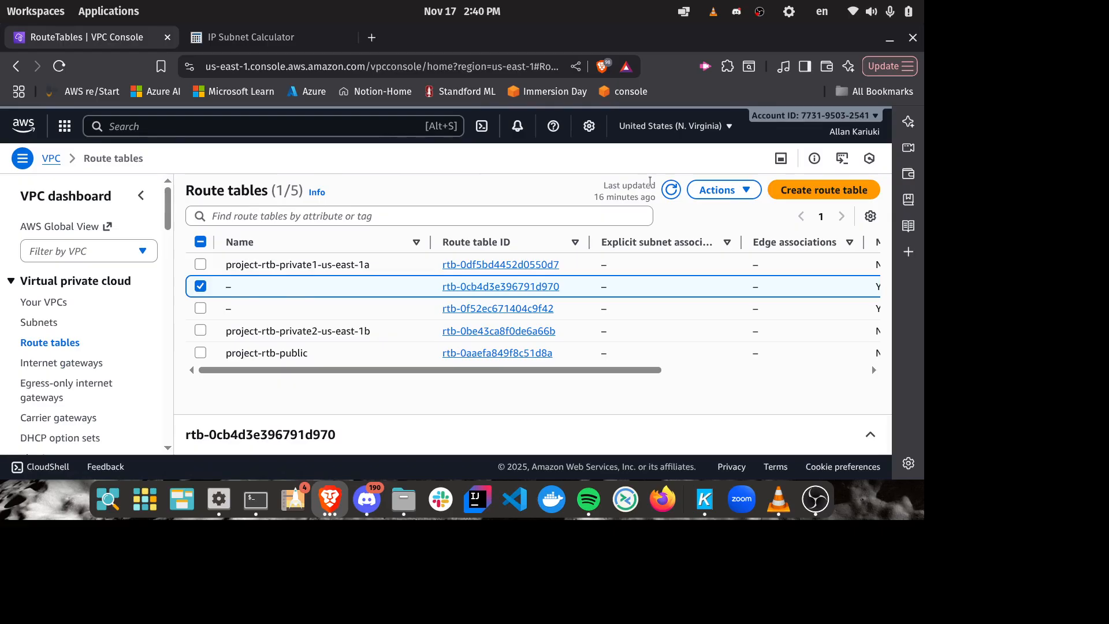
left_click(671, 190)
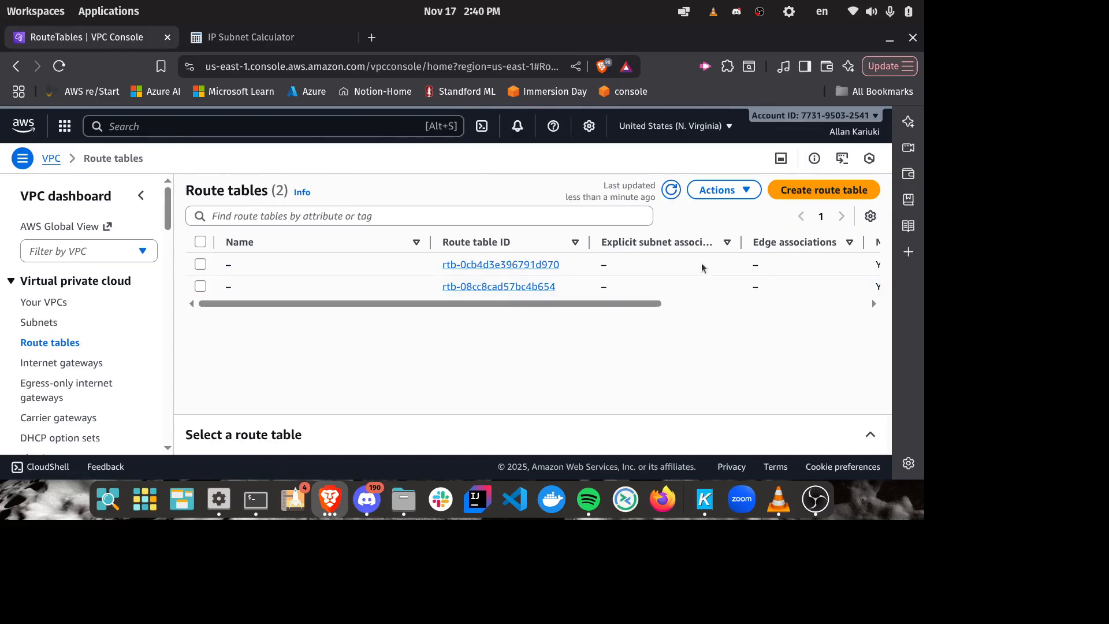
left_click(824, 190)
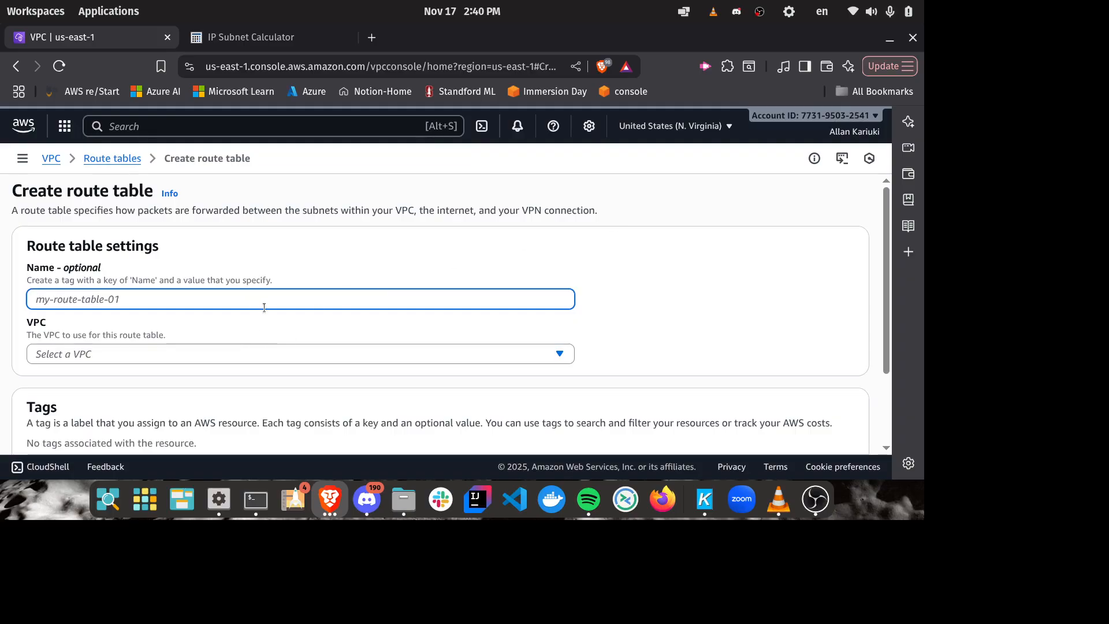
type("aws-clo")
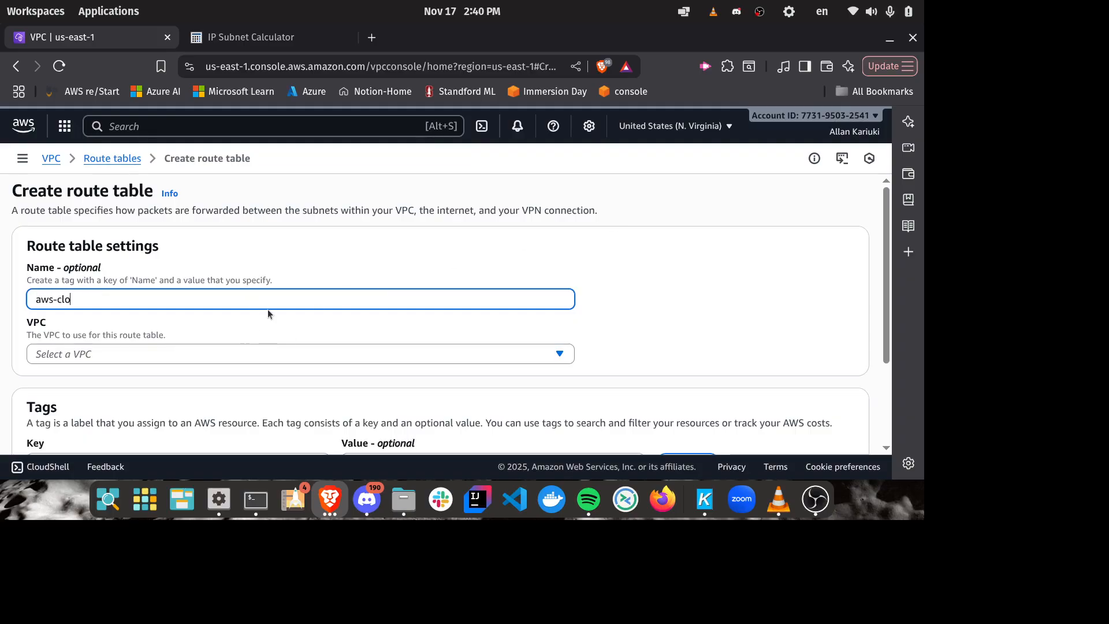
type("ud-mku-rtb")
scroll(623, 275, "down", 2)
scroll(623, 275, "down", 2)
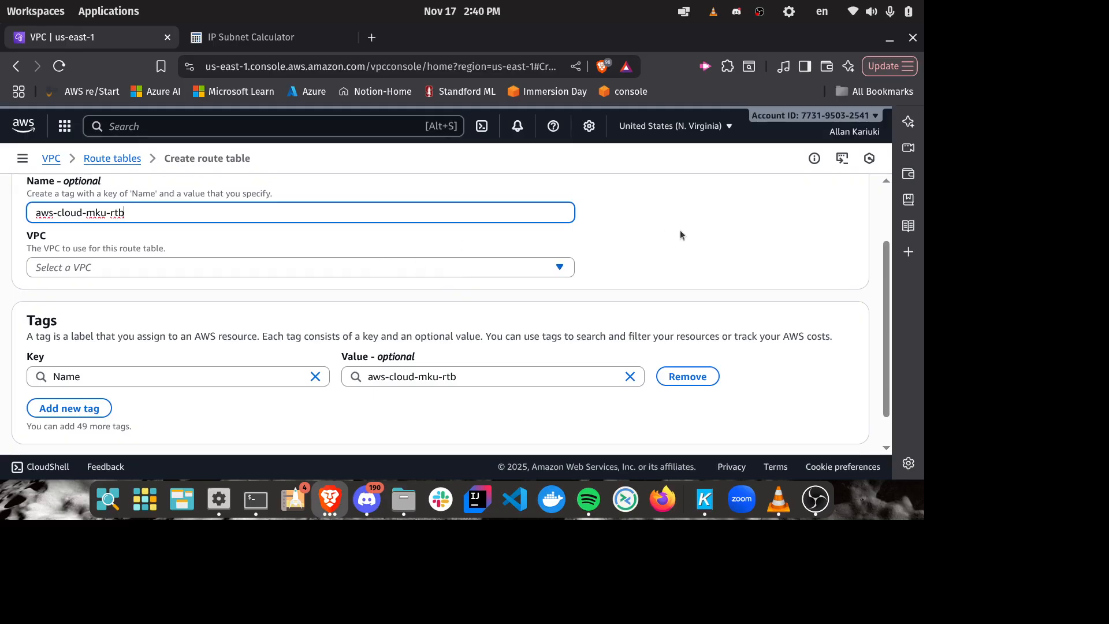
Step: Assign the new route table to the aws-cloud-mku VPC and check its settings
left_click(480, 268)
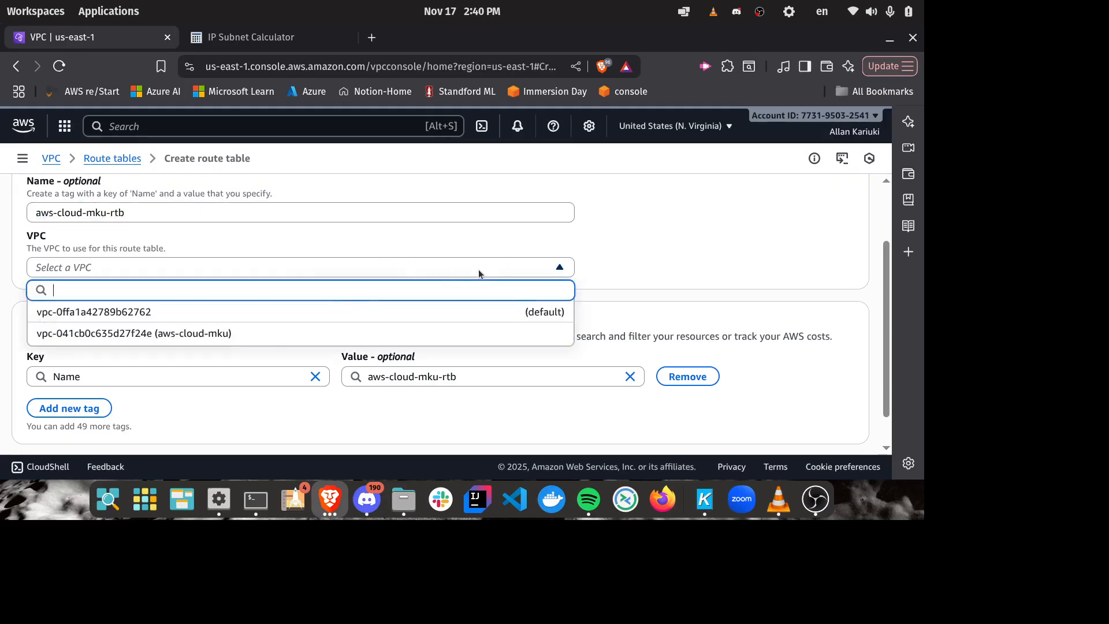
left_click(238, 332)
scroll(647, 241, "down", 1)
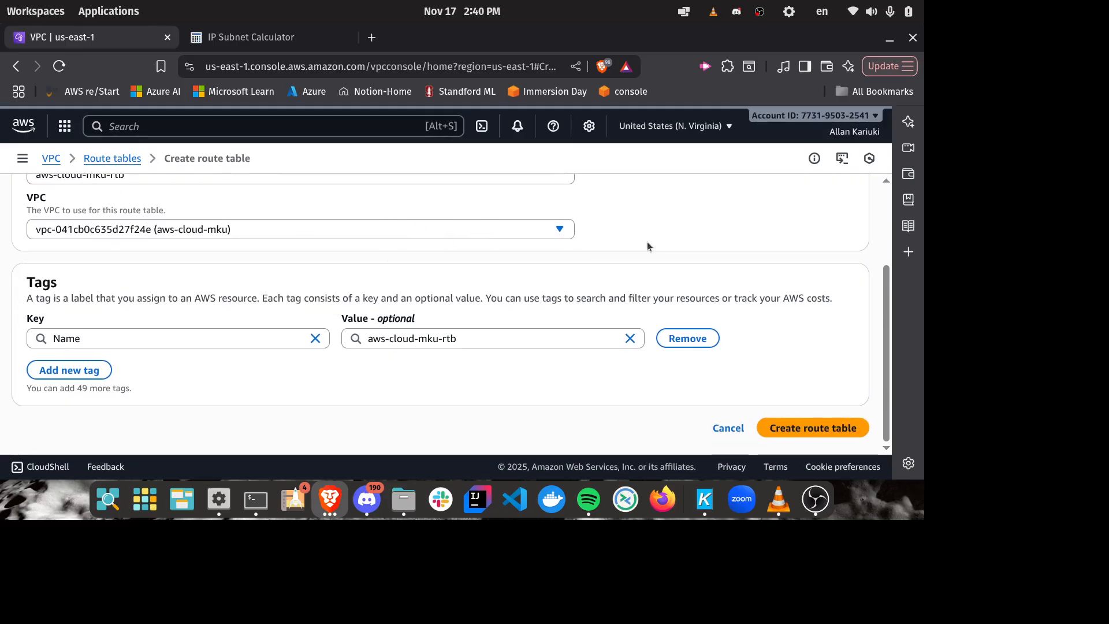
scroll(647, 242, "up", 4)
scroll(648, 246, "down", 3)
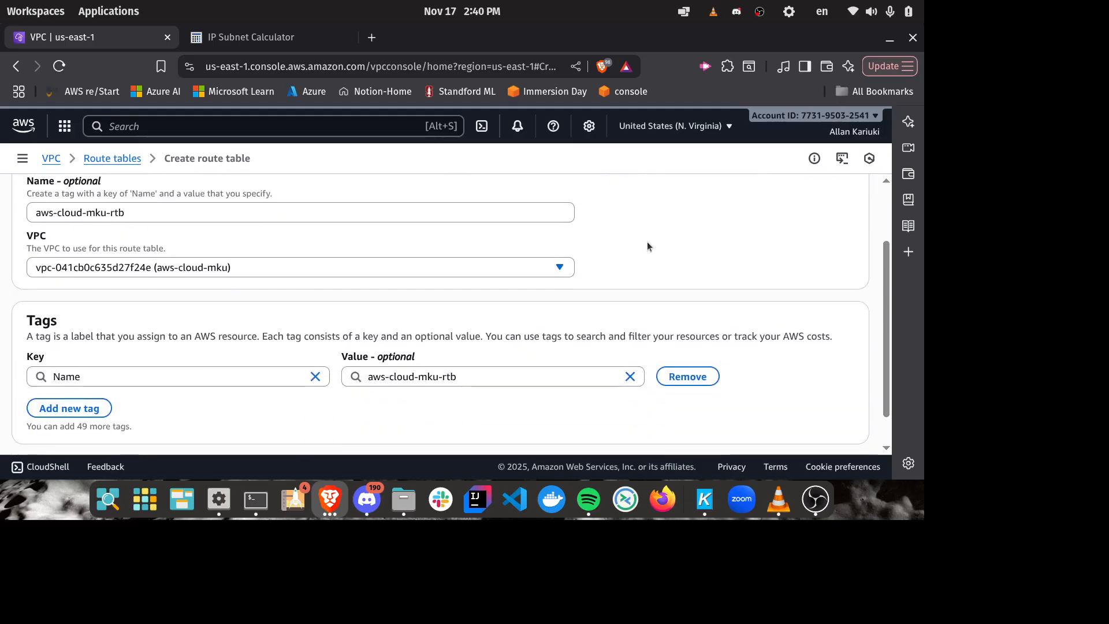
Step: Change the route table's name to public-cloud-mku-rtb and create the route table
left_click(104, 215)
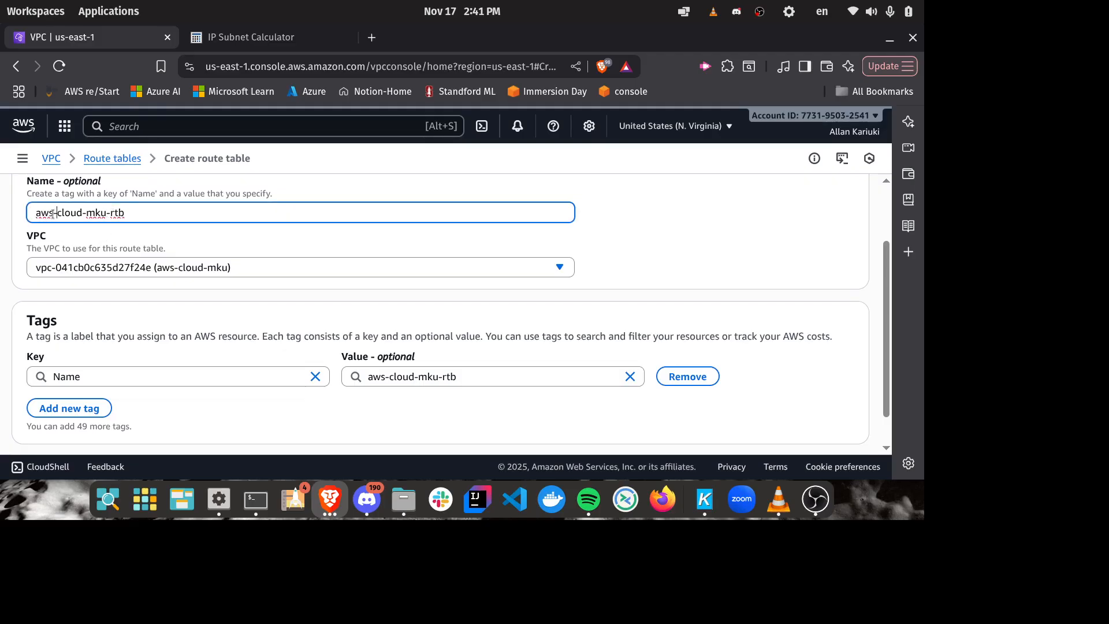
left_click_drag(53, 214, 19, 225)
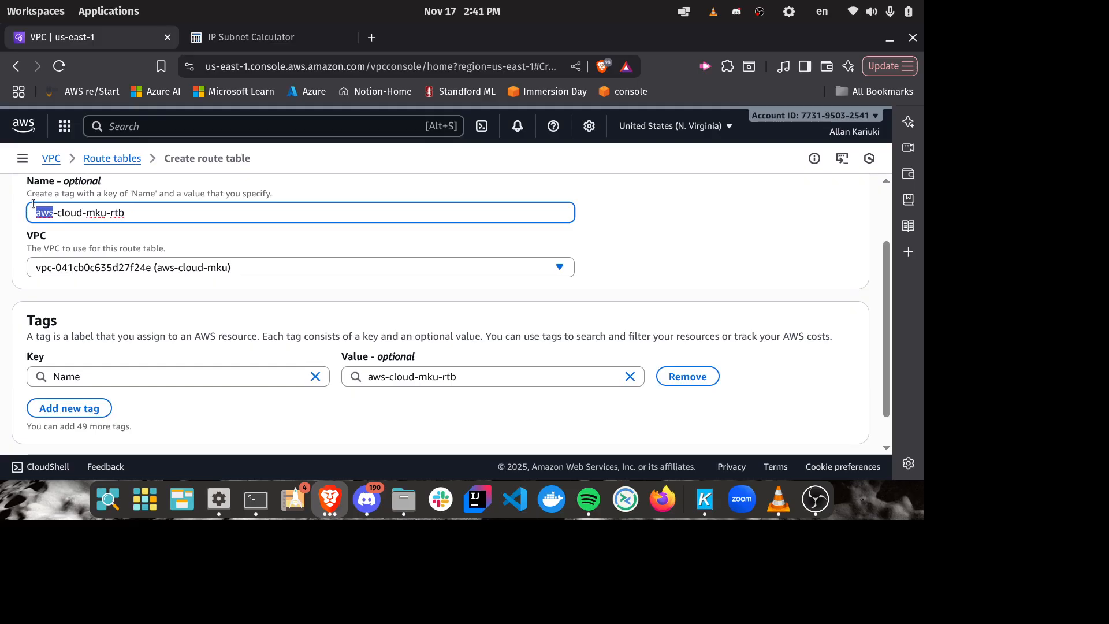
type("public")
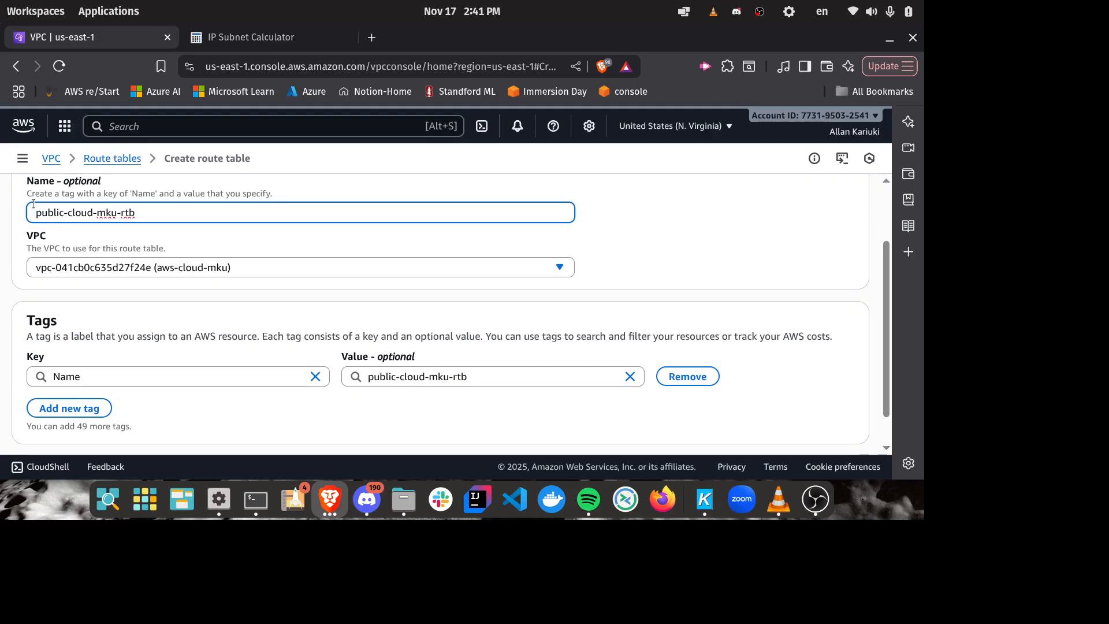
scroll(750, 240, "down", 1)
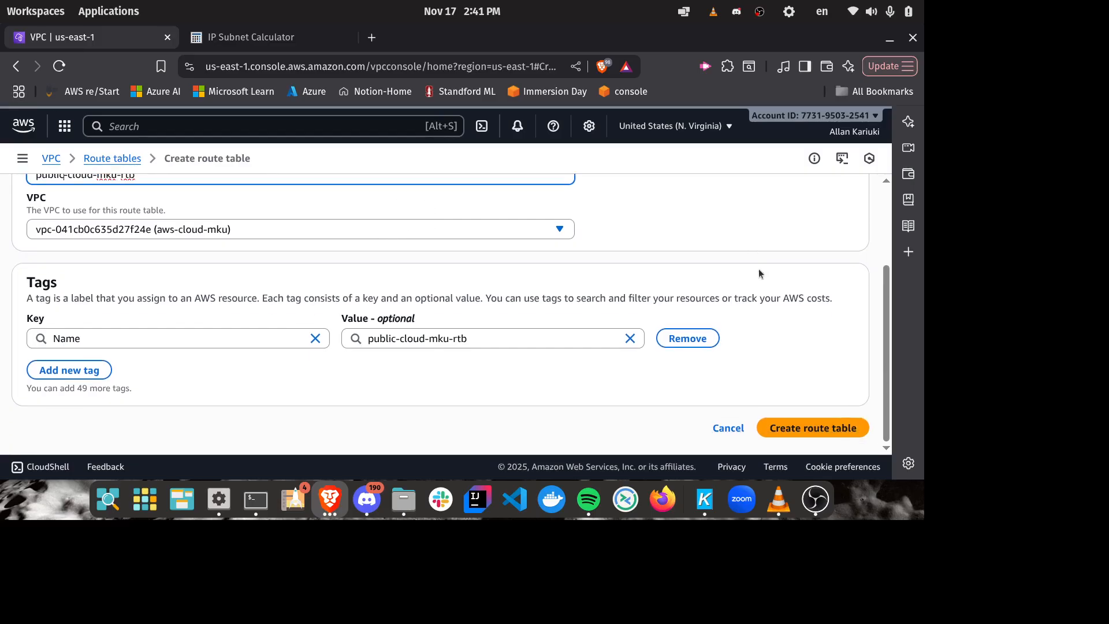
scroll(359, 341, "up", 2)
scroll(363, 338, "down", 2)
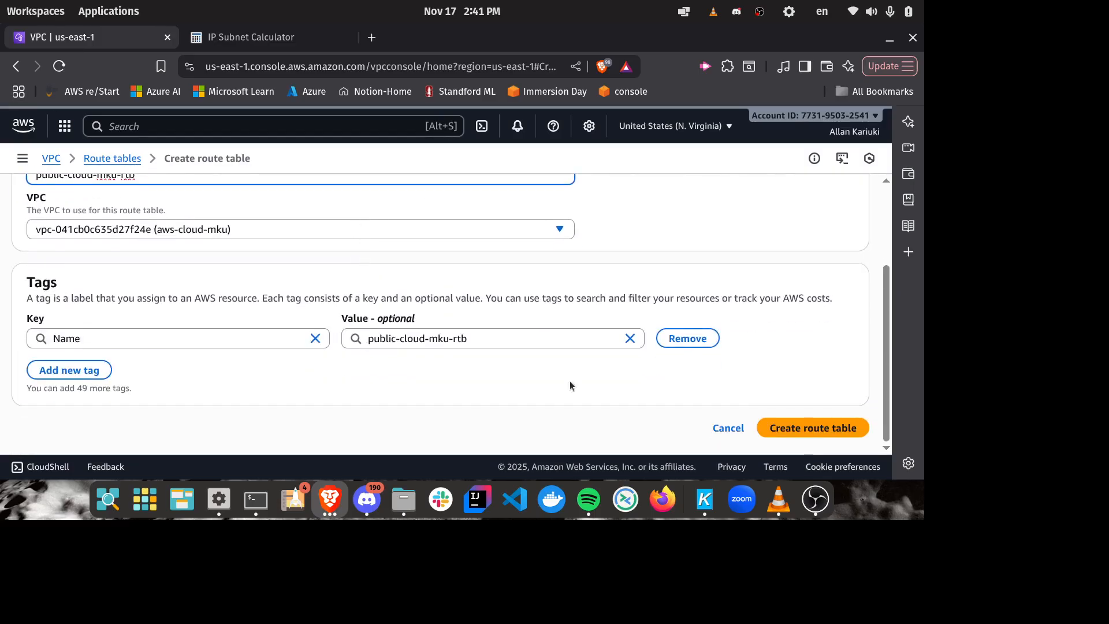
left_click(832, 433)
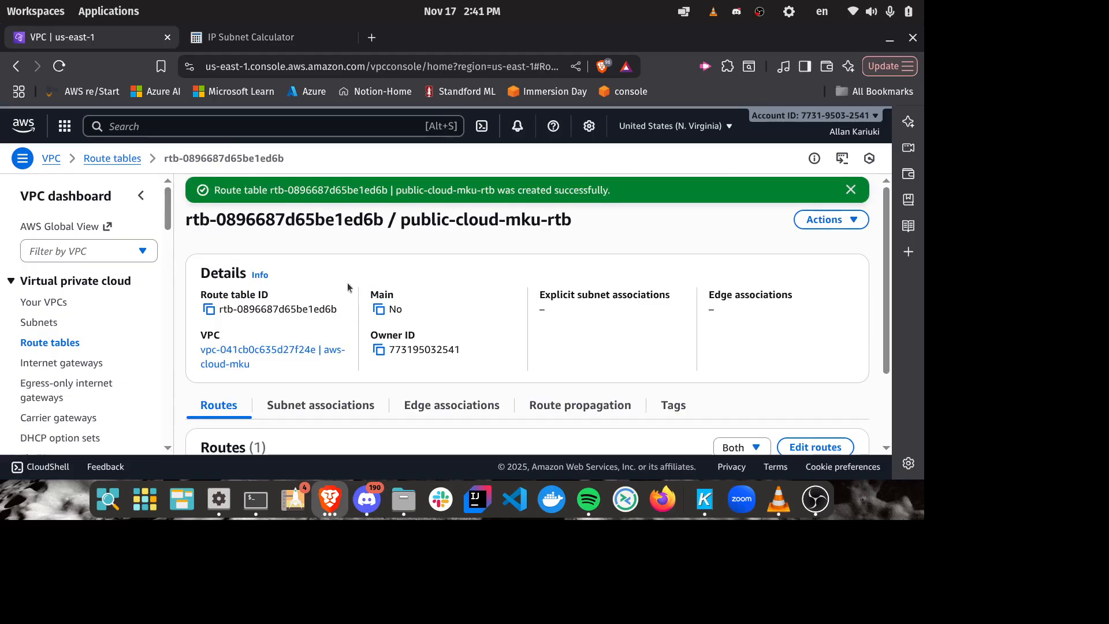
Step: Add a second route with destination 0.0.0.0/0 to the public-cloud-mku-rtb route table
scroll(616, 241, "down", 2)
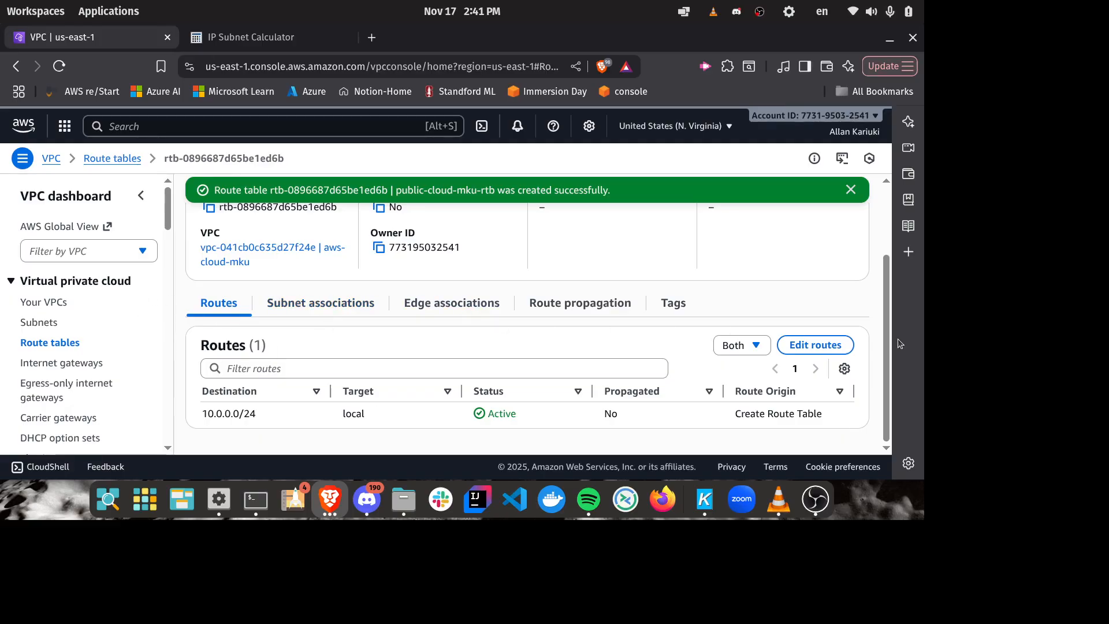
left_click(832, 345)
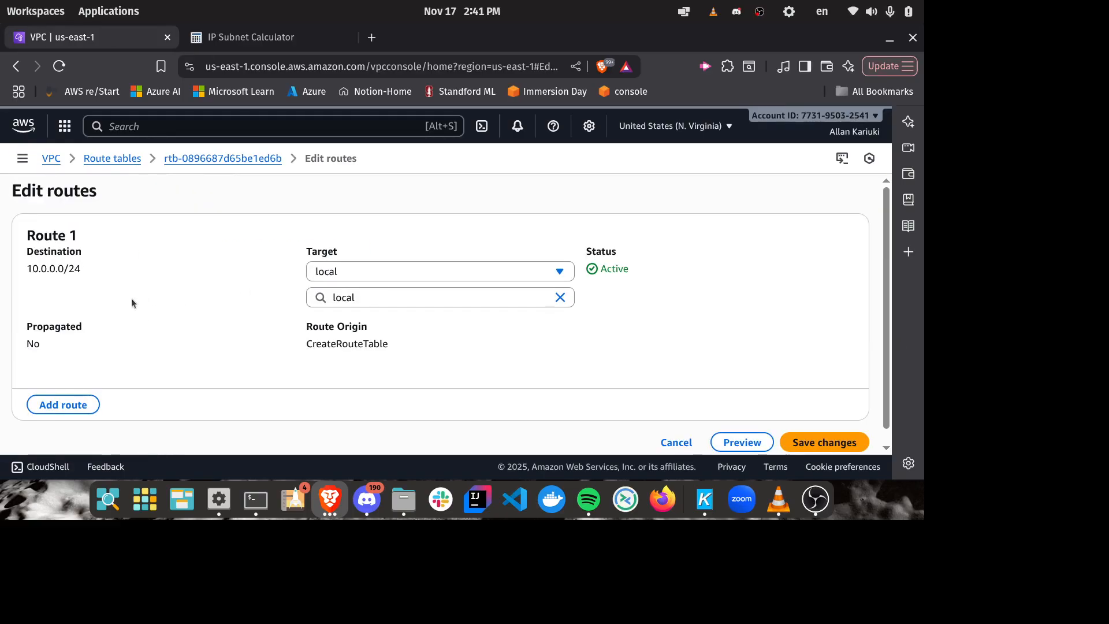
left_click(92, 404)
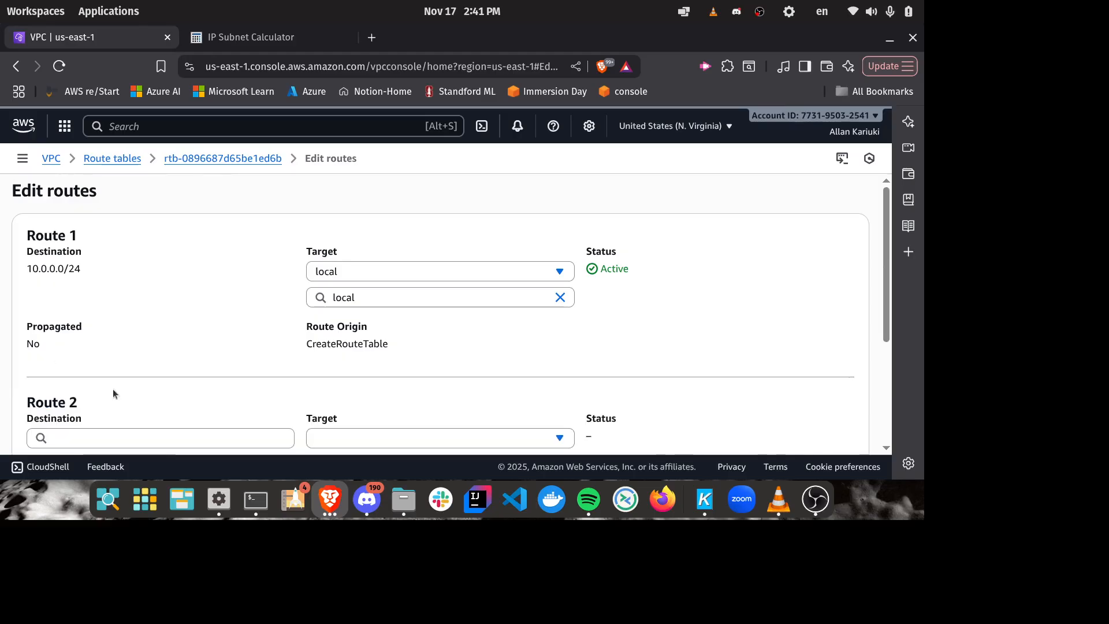
scroll(186, 332, "down", 3)
left_click(149, 265)
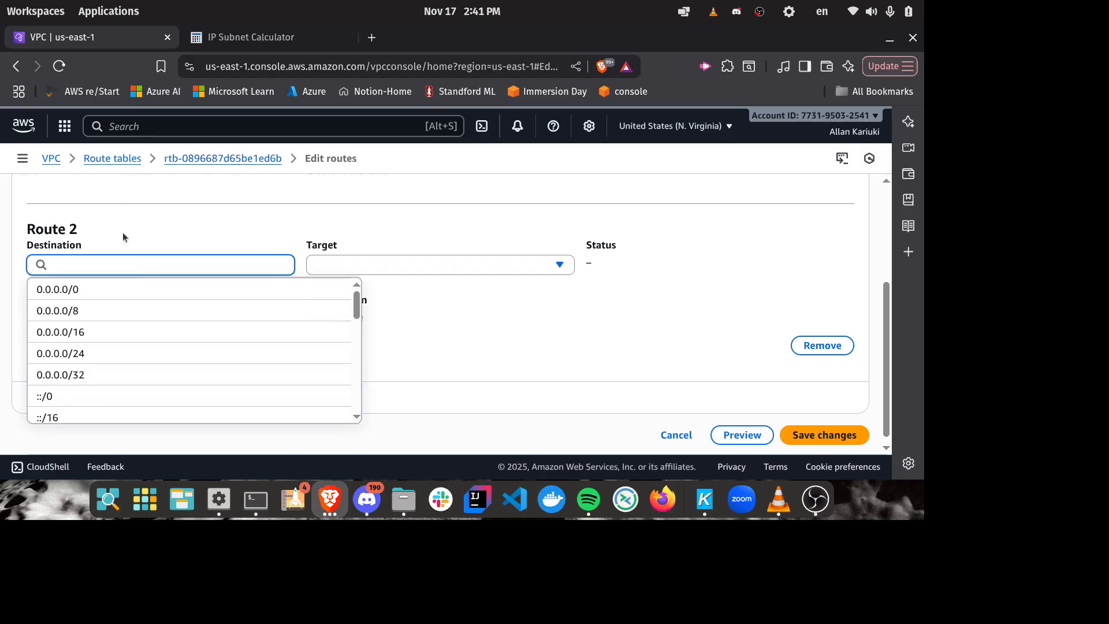
type("in")
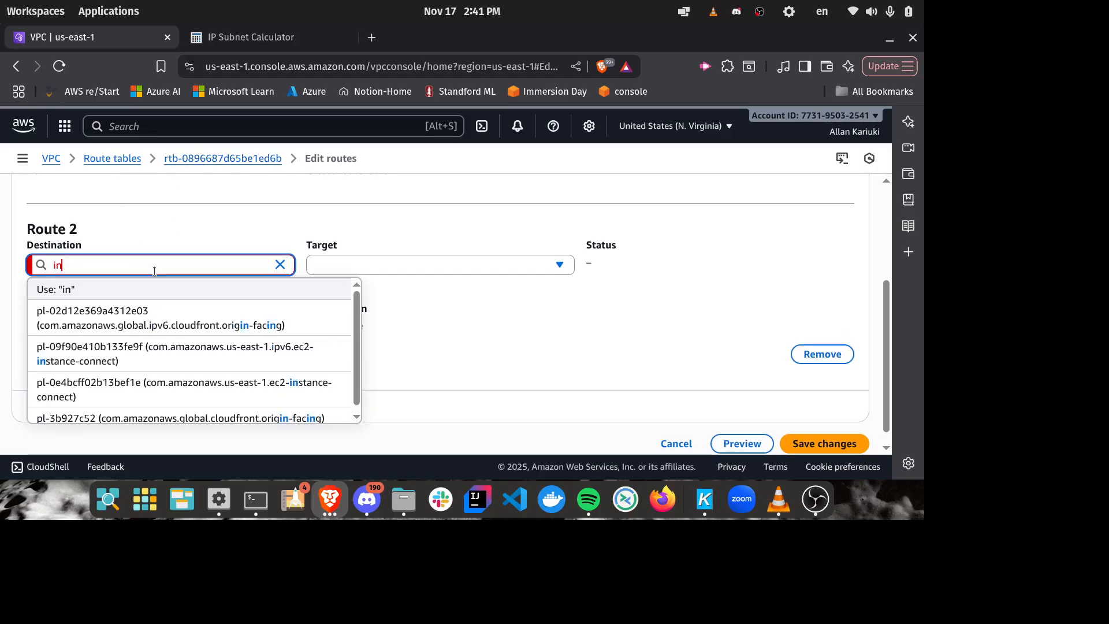
key("BackSpace")
key("BackSpace")
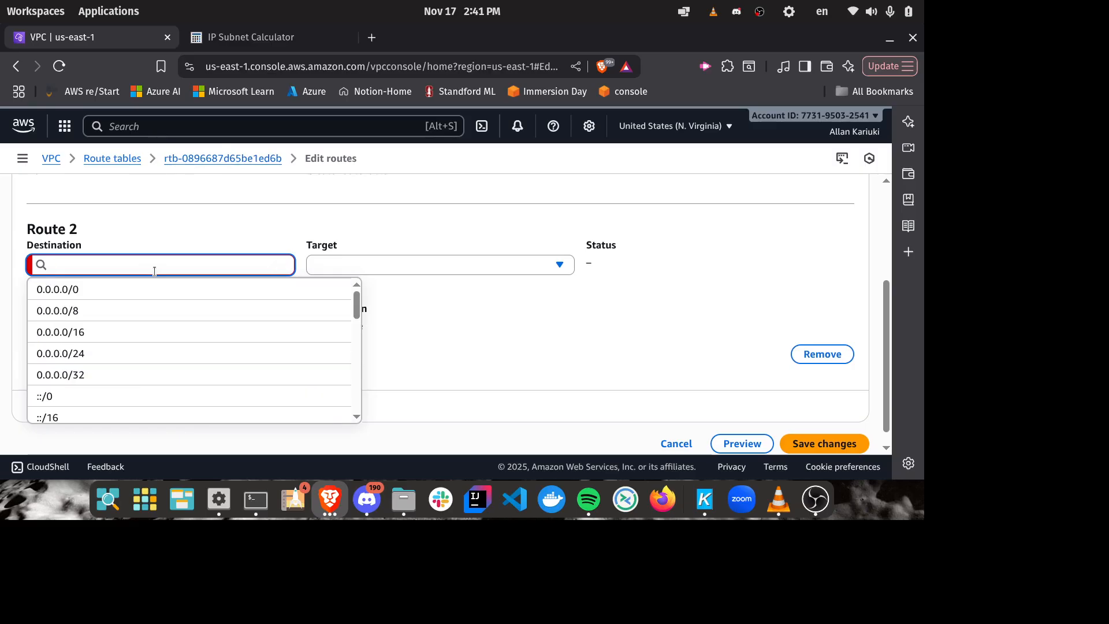
left_click(146, 292)
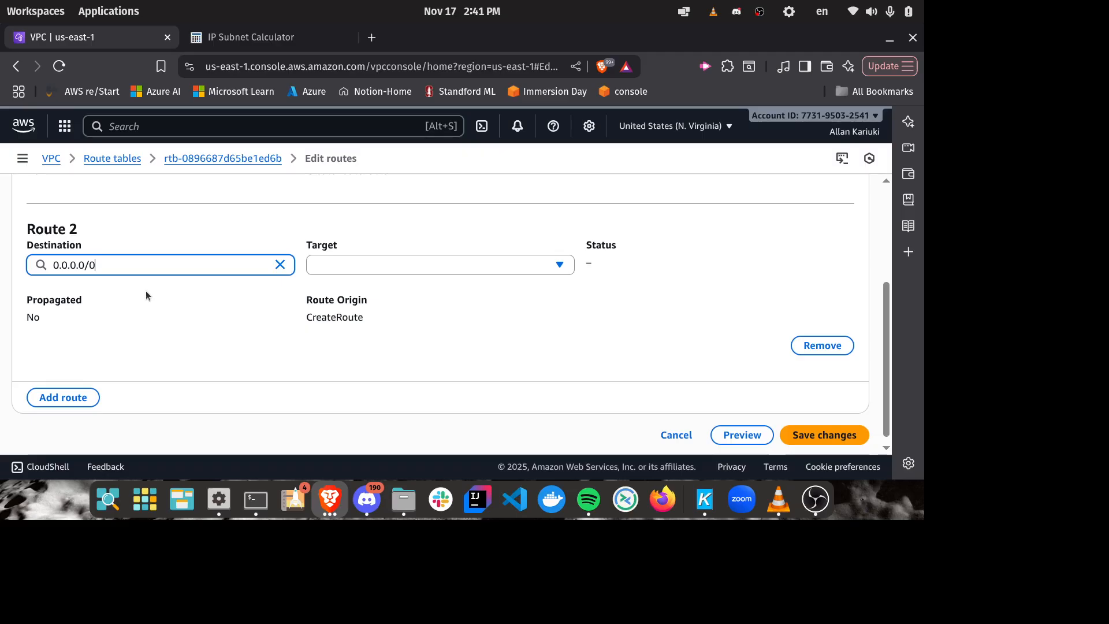
scroll(399, 347, "up", 3)
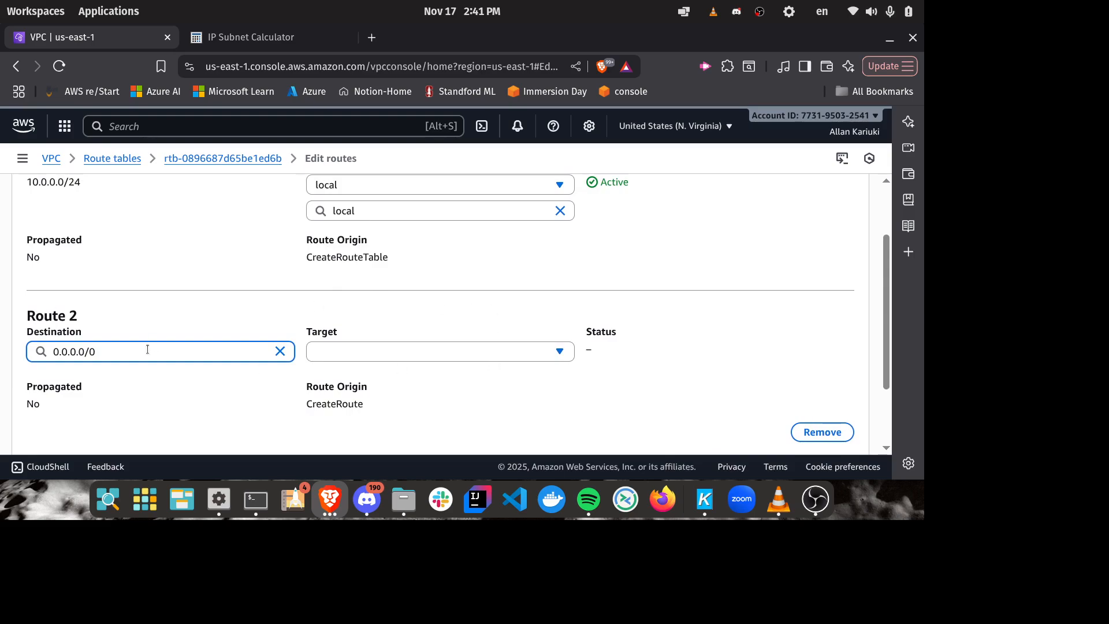
triple_click(50, 344)
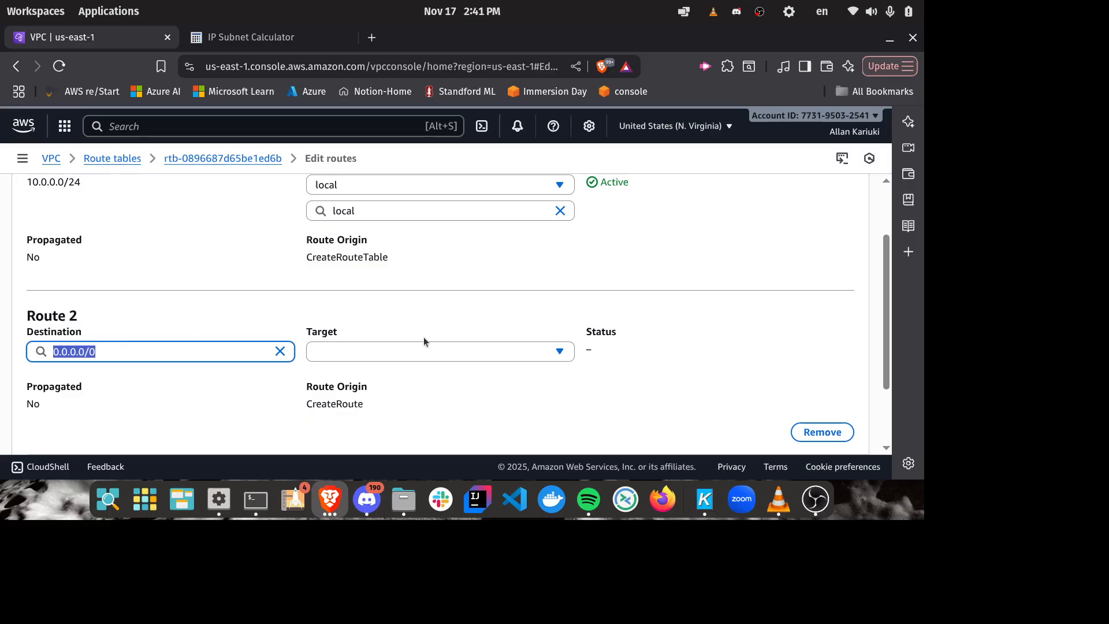
Step: Target the 0.0.0.0/0 route at the aws-cloud-igw internet gateway and save the route changes
left_click(435, 349)
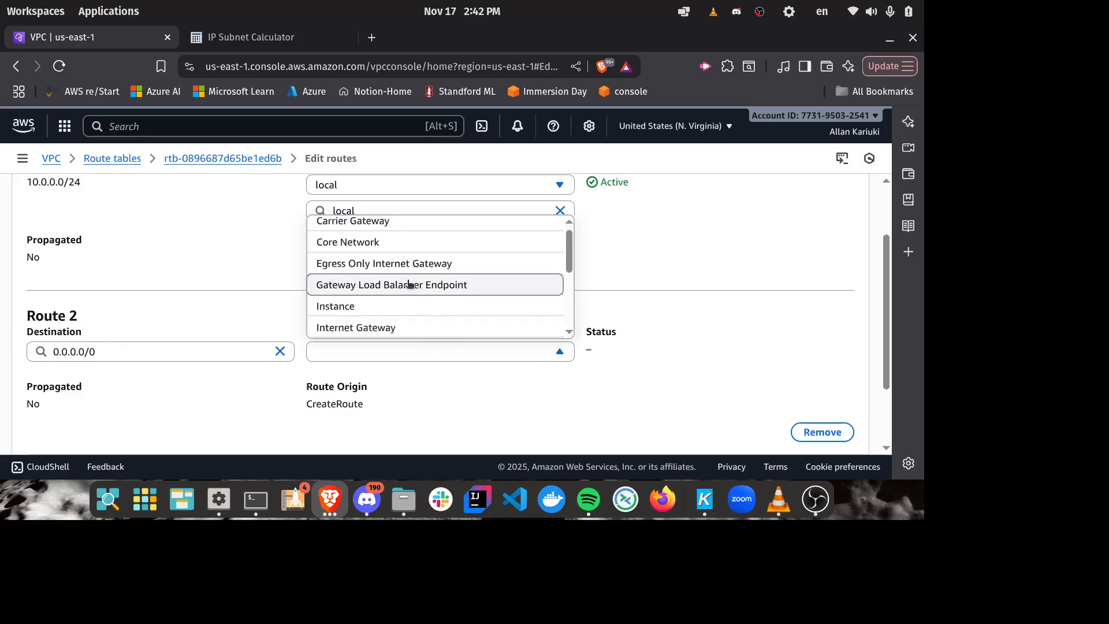
left_click(377, 328)
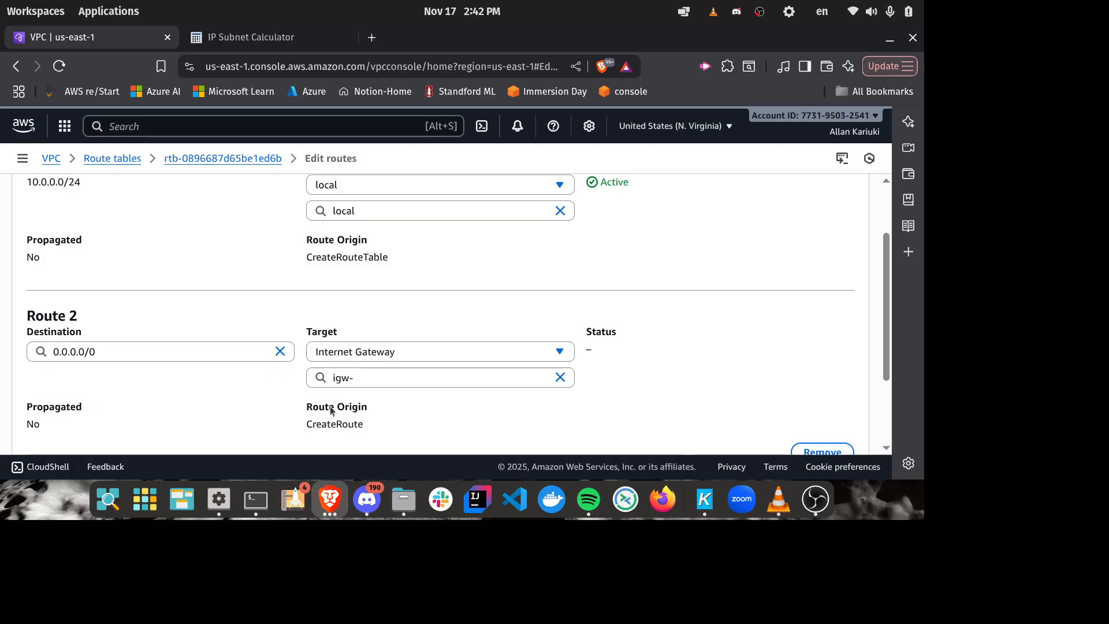
left_click(391, 377)
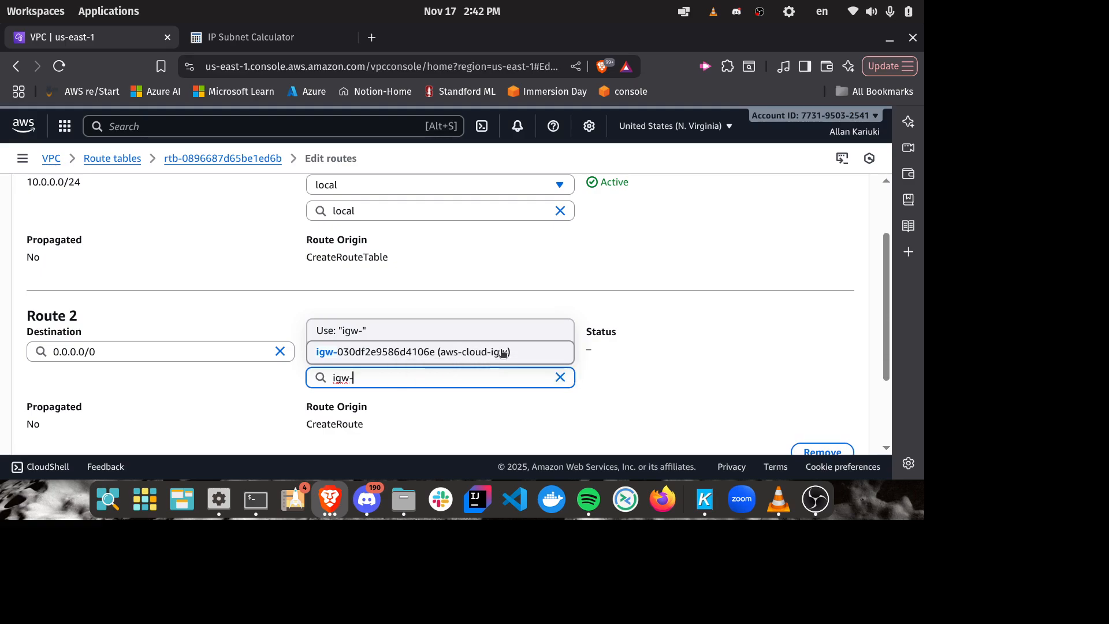
left_click(503, 353)
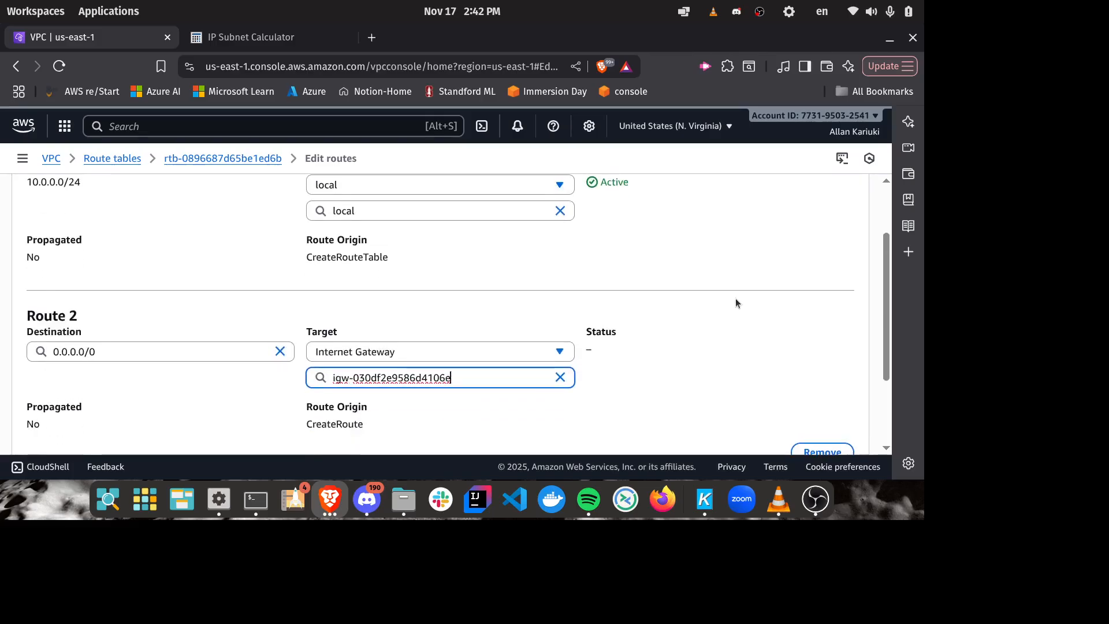
scroll(736, 301, "down", 2)
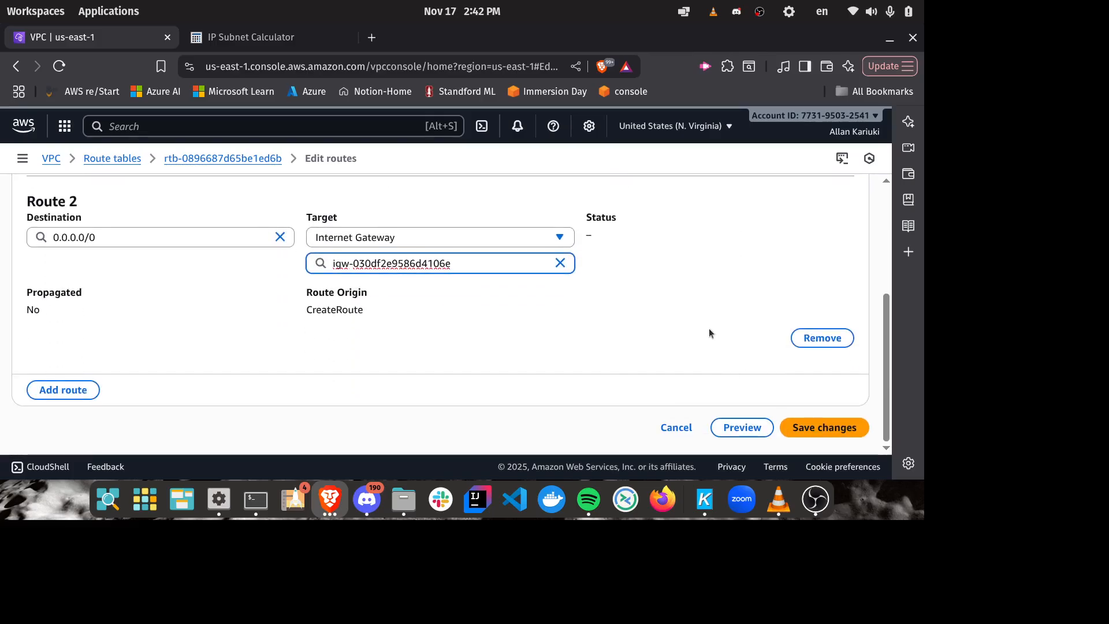
left_click(835, 427)
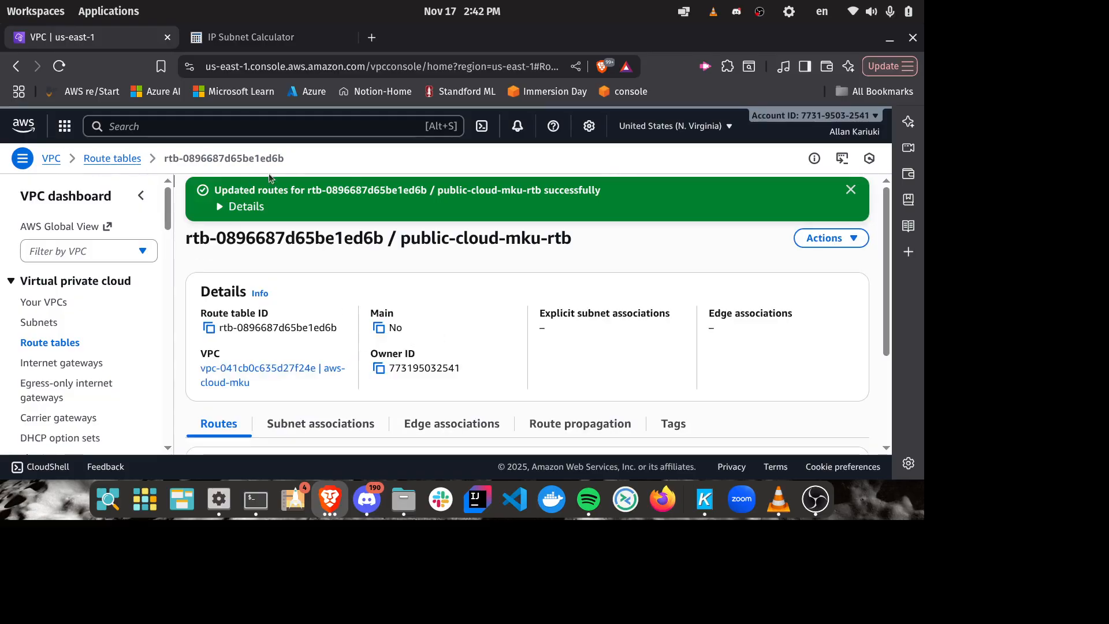
Step: Review the saved routes and the name of the public-cloud-mku-rtb route table
scroll(517, 221, "down", 3)
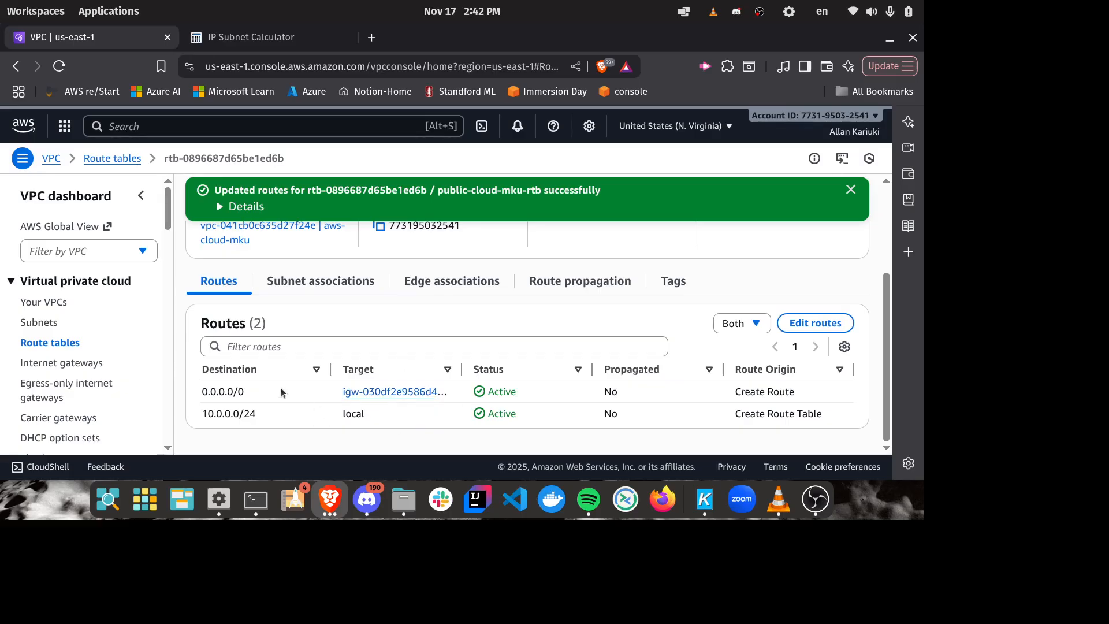
left_click_drag(281, 391, 208, 392)
scroll(553, 337, "up", 1)
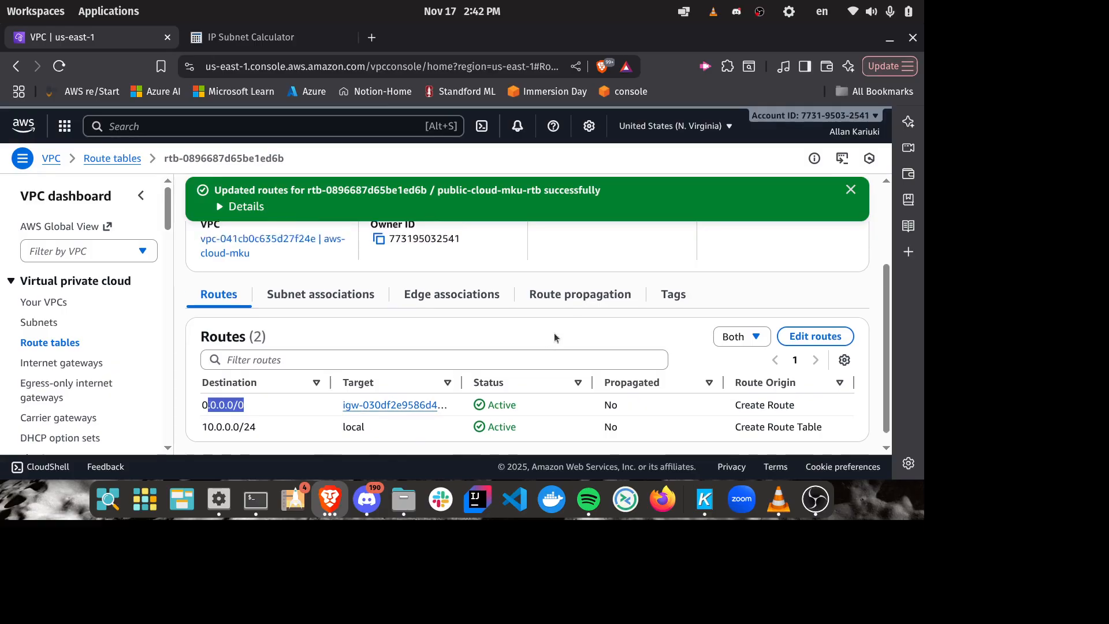
scroll(553, 333, "up", 3)
left_click_drag(399, 240, 636, 246)
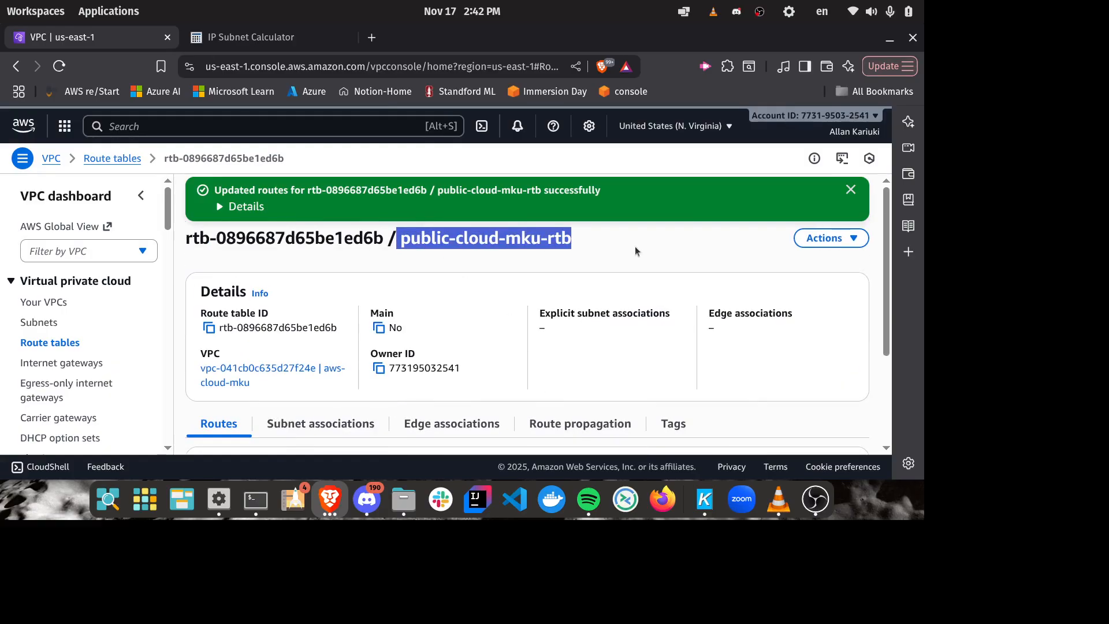
left_click(558, 243)
scroll(558, 256, "down", 3)
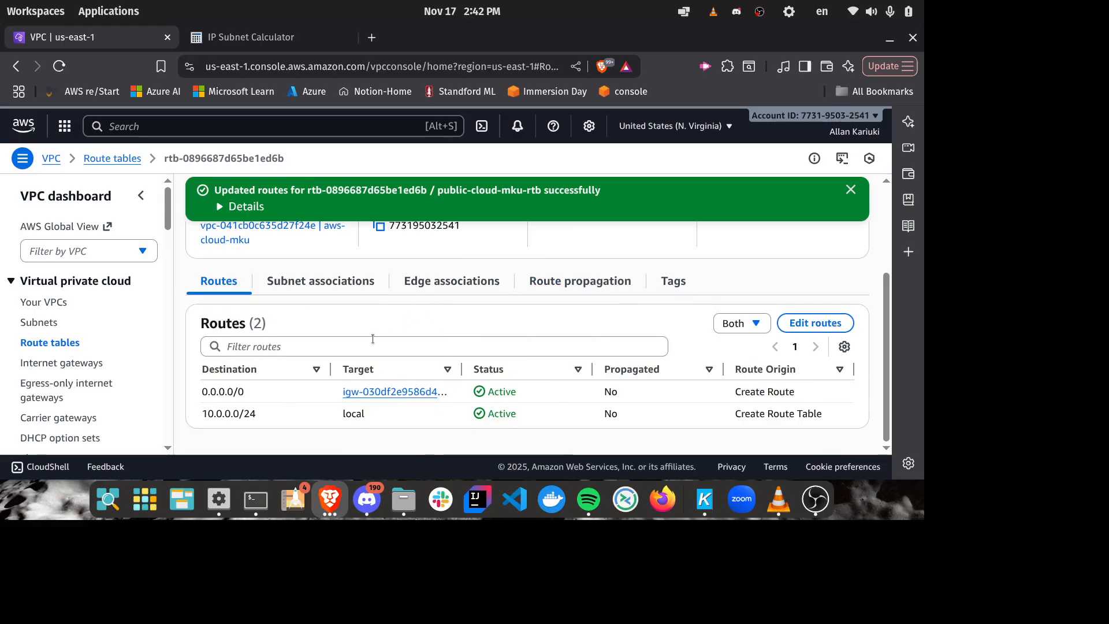
Step: Associate public-subnet-cloud-mku with the public-cloud-mku-rtb route table and save the associations
left_click(330, 282)
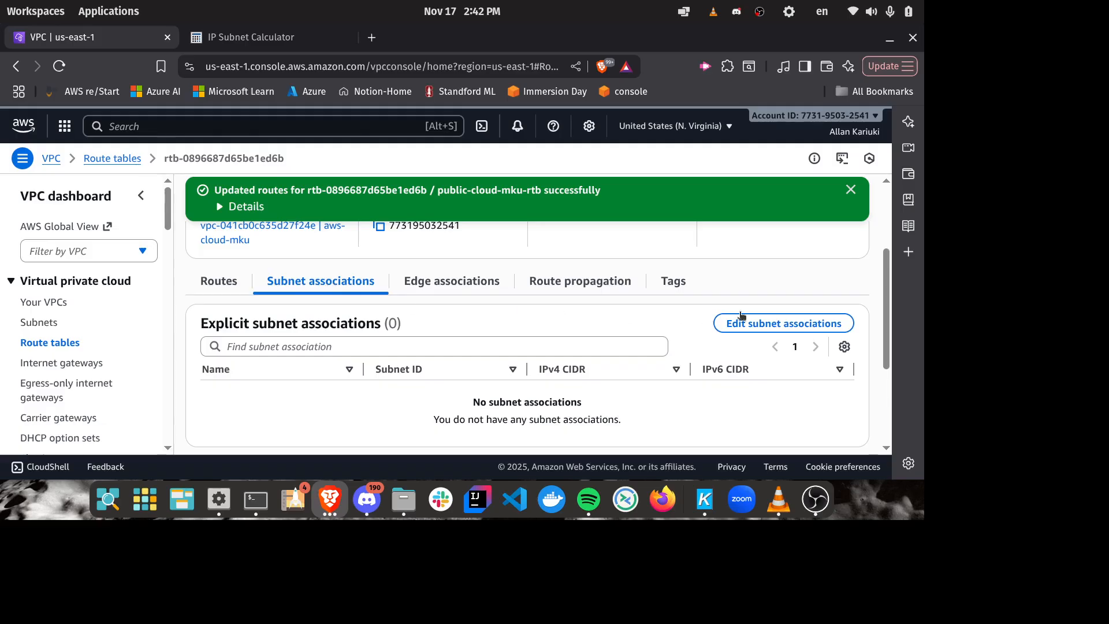
scroll(587, 329, "down", 3)
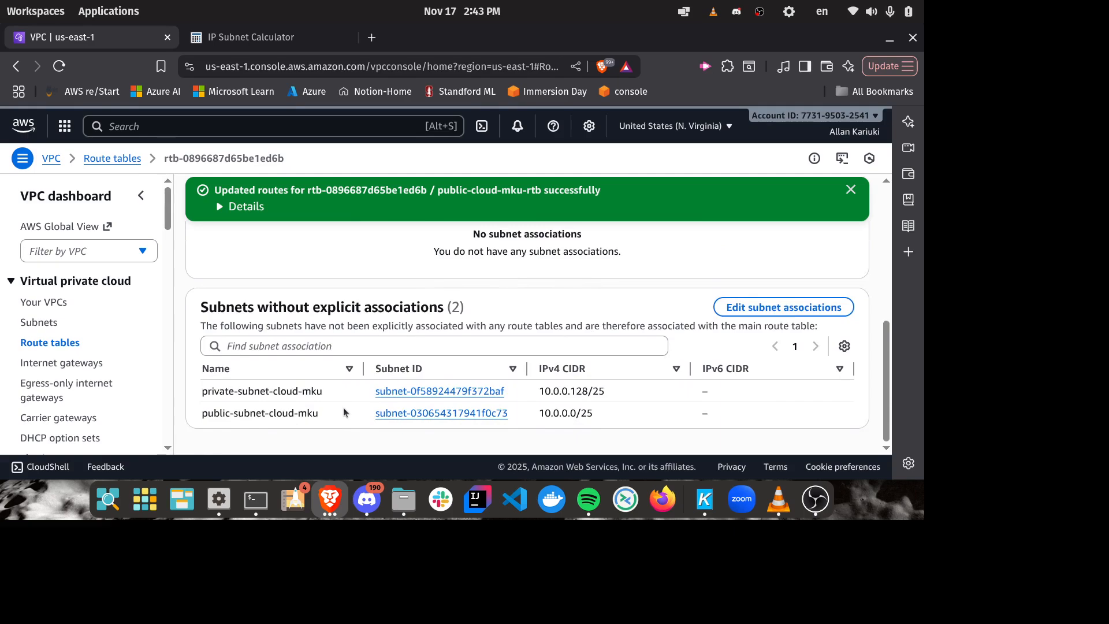
scroll(312, 425, "up", 6)
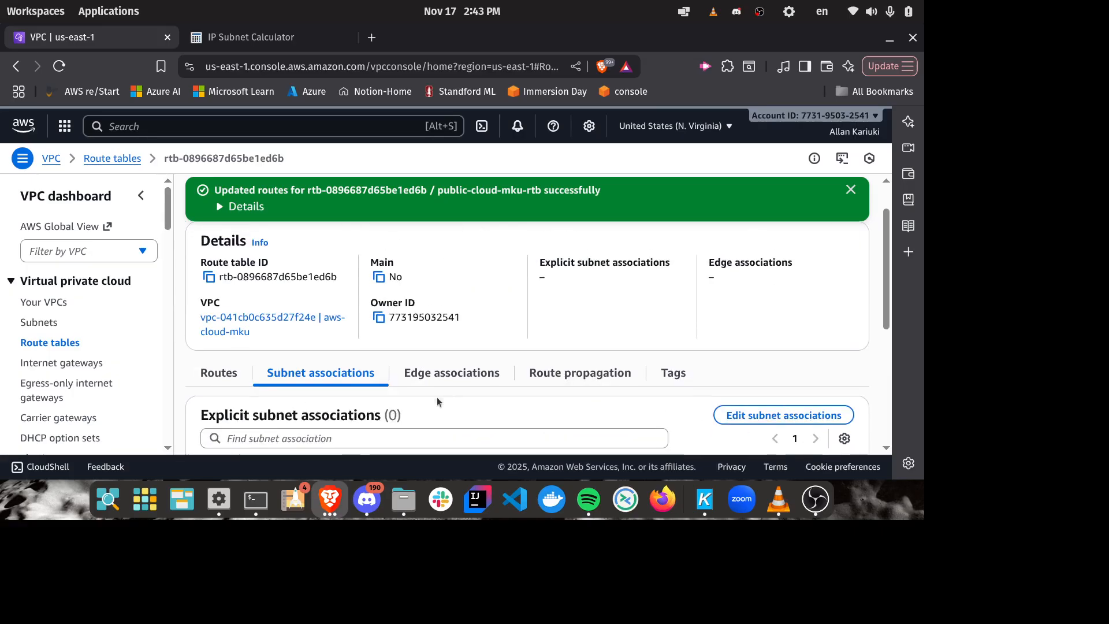
scroll(446, 396, "down", 4)
left_click(784, 245)
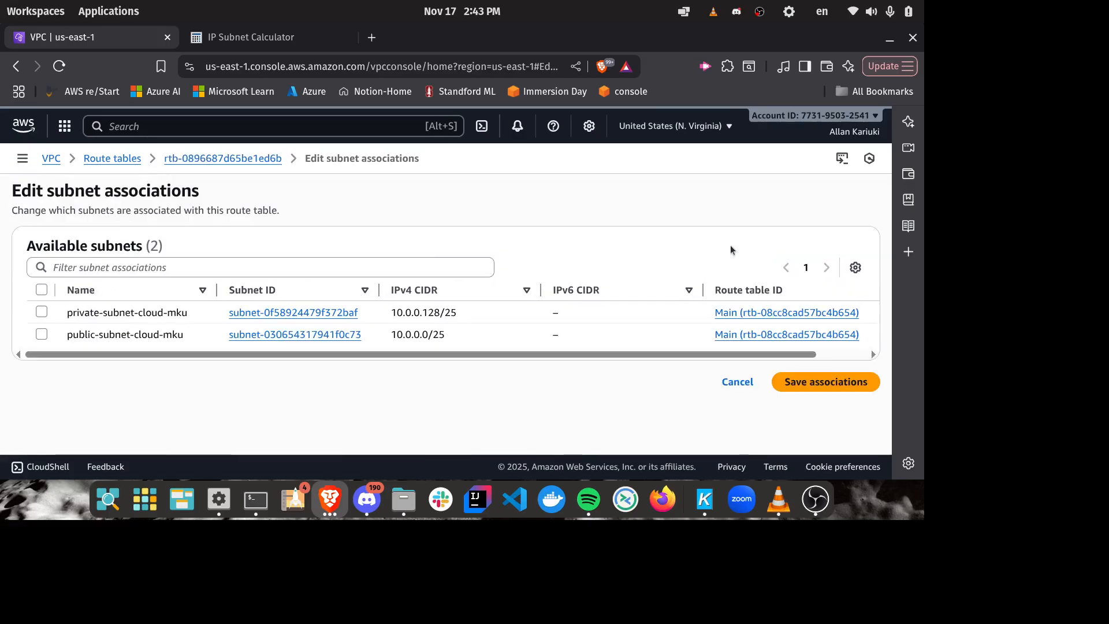
left_click(41, 335)
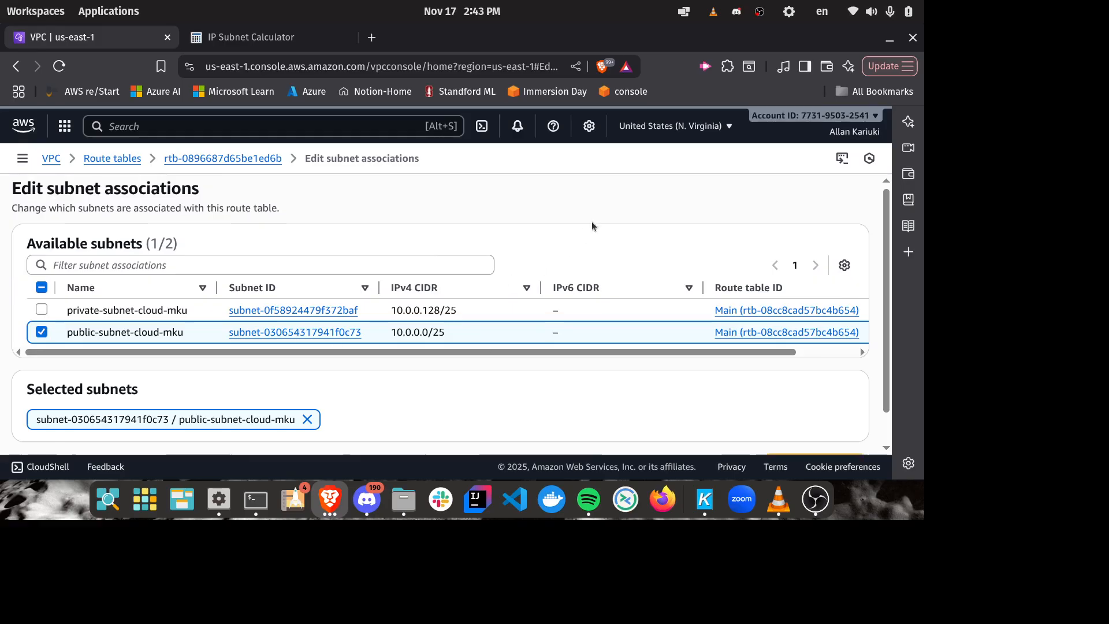
scroll(607, 249, "down", 1)
left_click(803, 429)
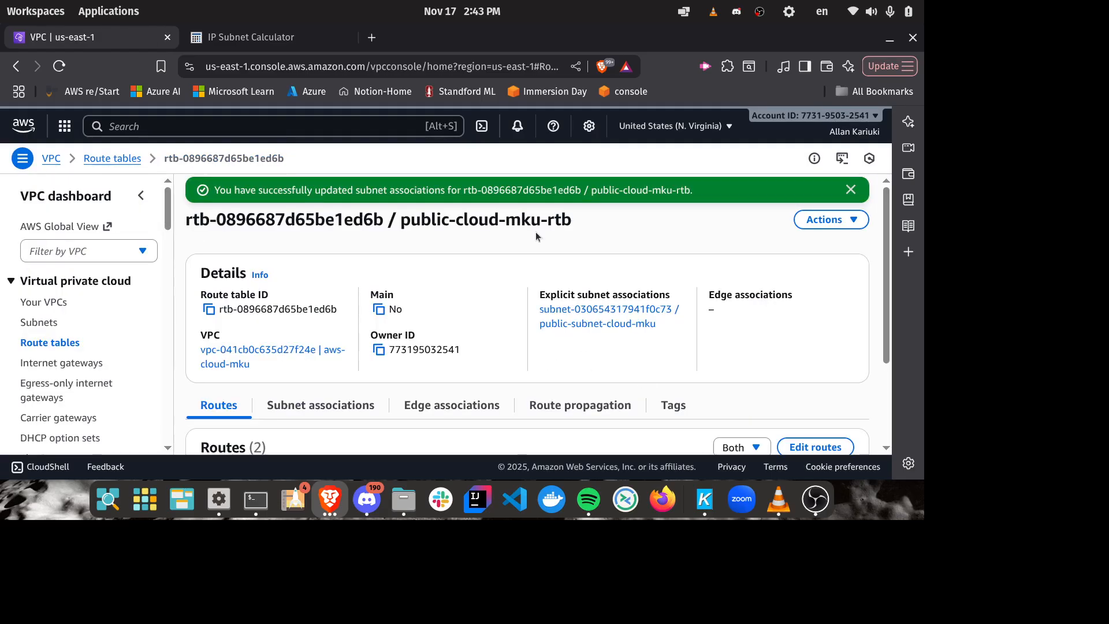
Step: Examine the route table and routes assigned to public-subnet-cloud-mku in the subnet's details
scroll(568, 280, "down", 3)
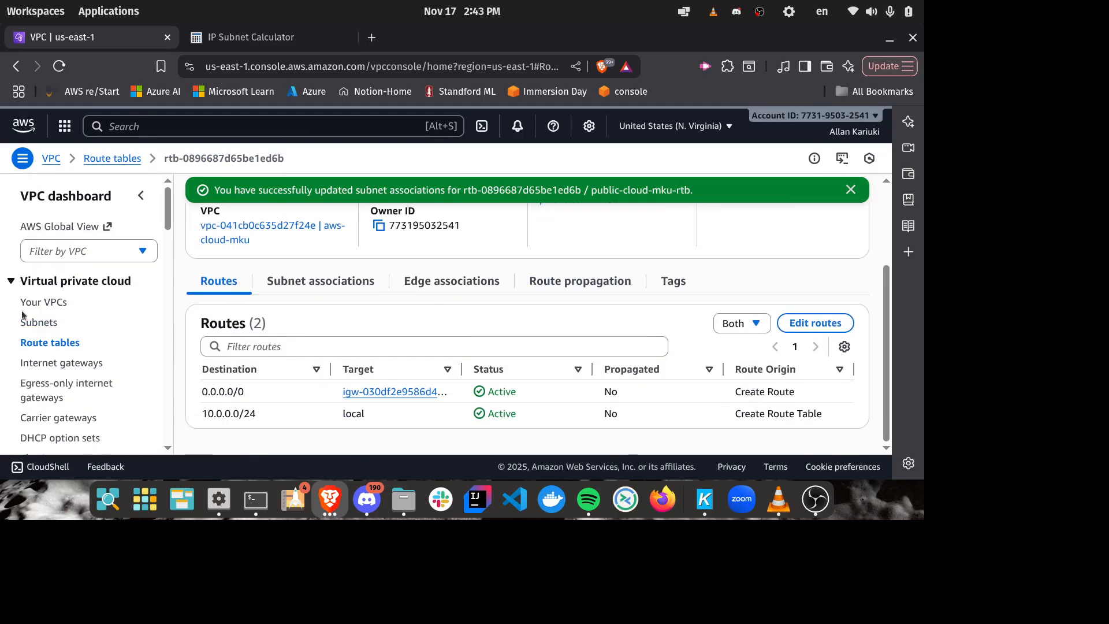
left_click(55, 324)
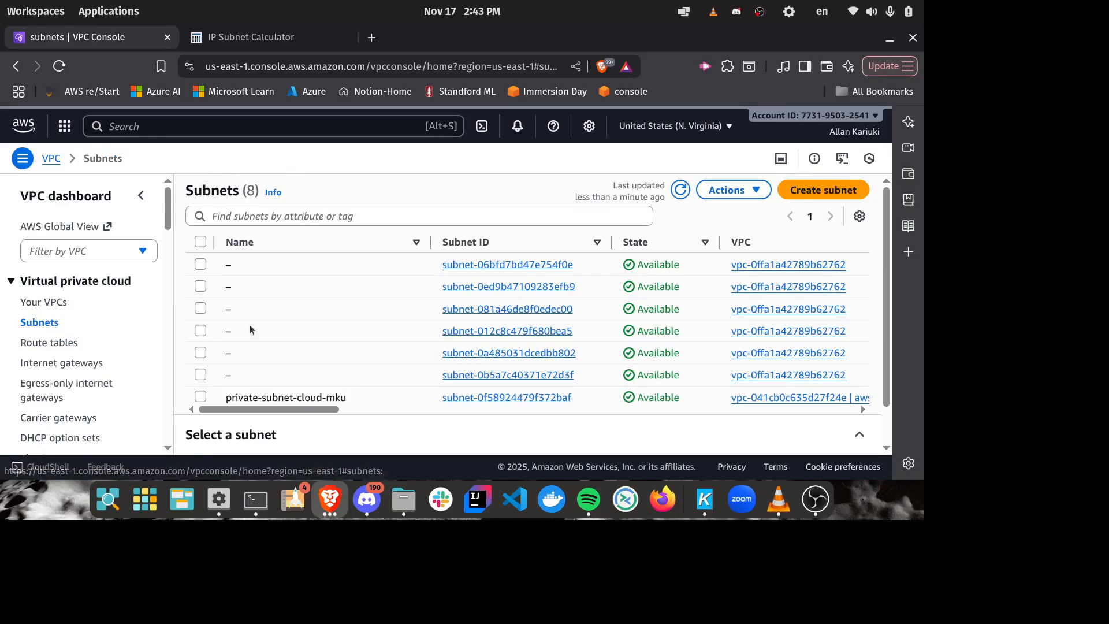
scroll(319, 318, "down", 2)
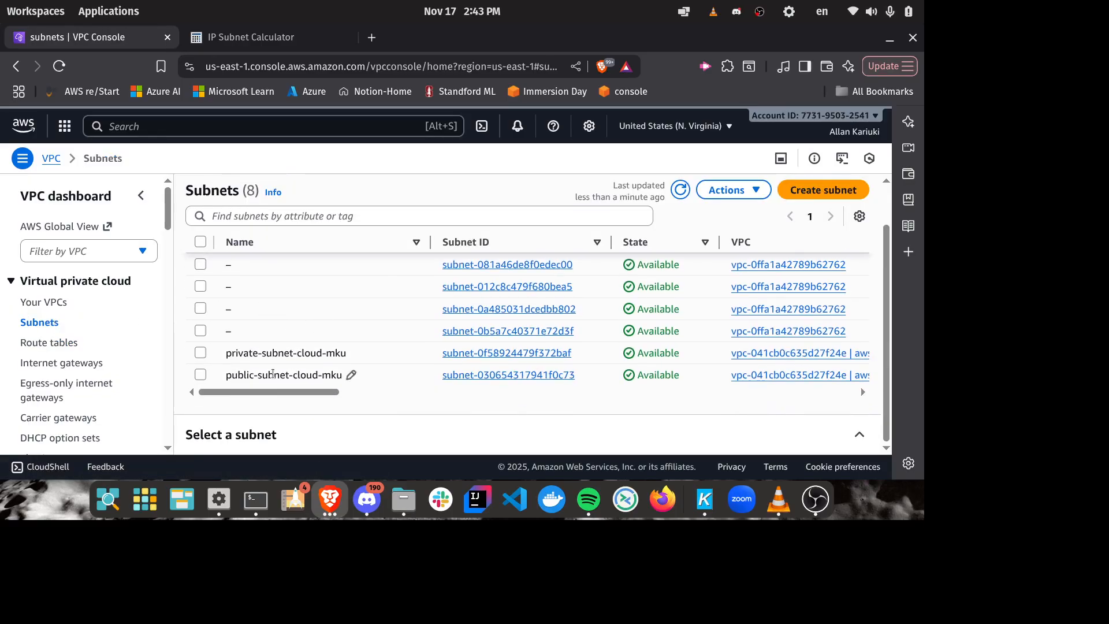
left_click(199, 376)
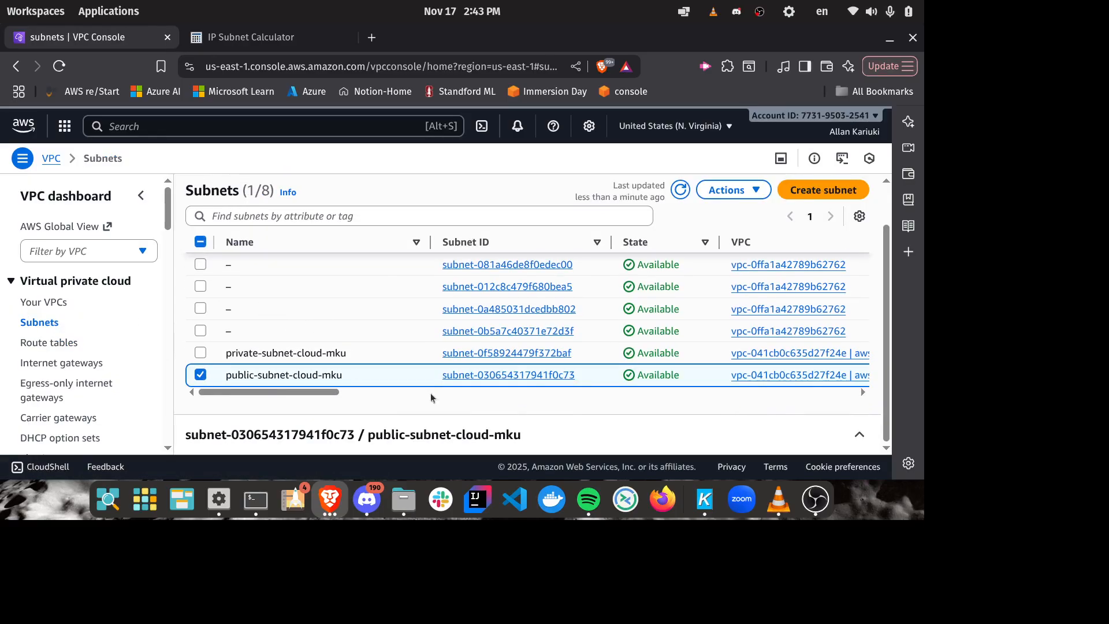
left_click(861, 435)
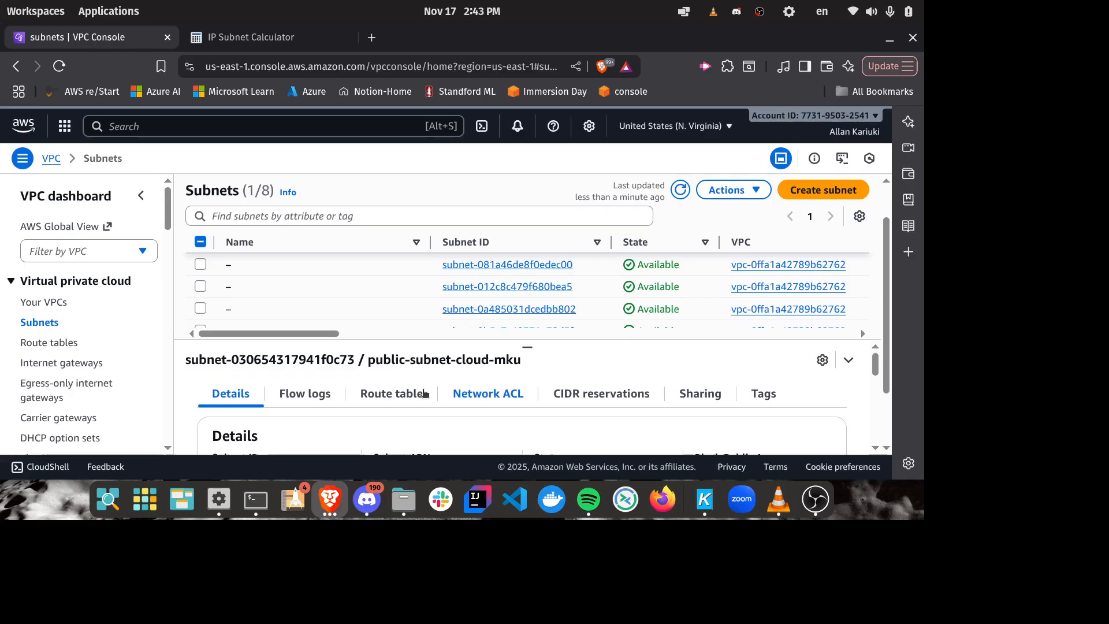
left_click(405, 392)
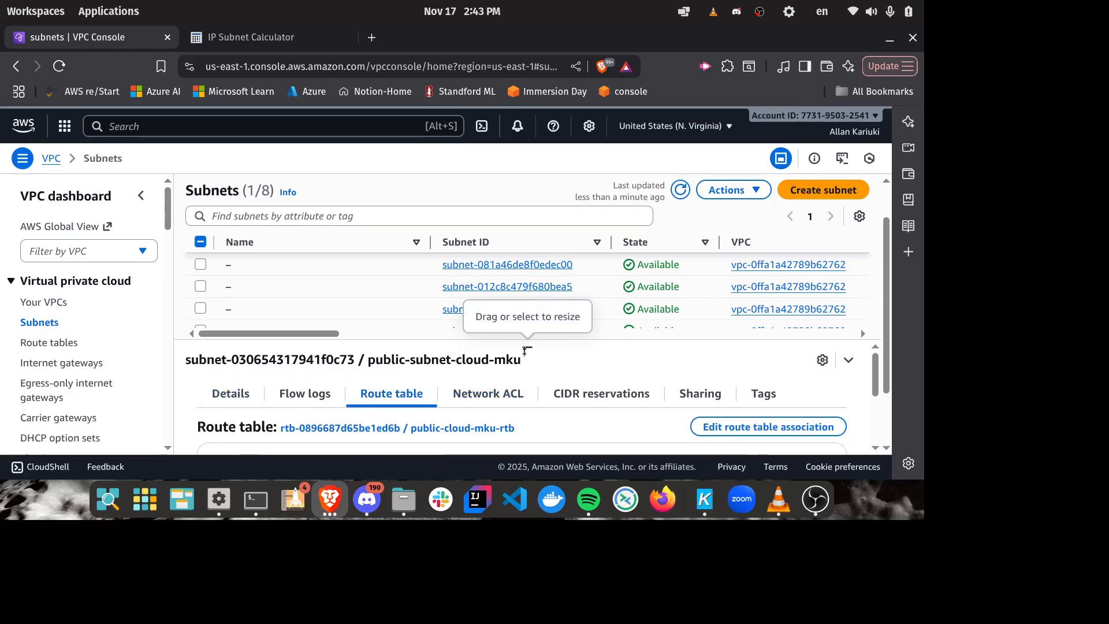
left_click_drag(524, 350, 527, 211)
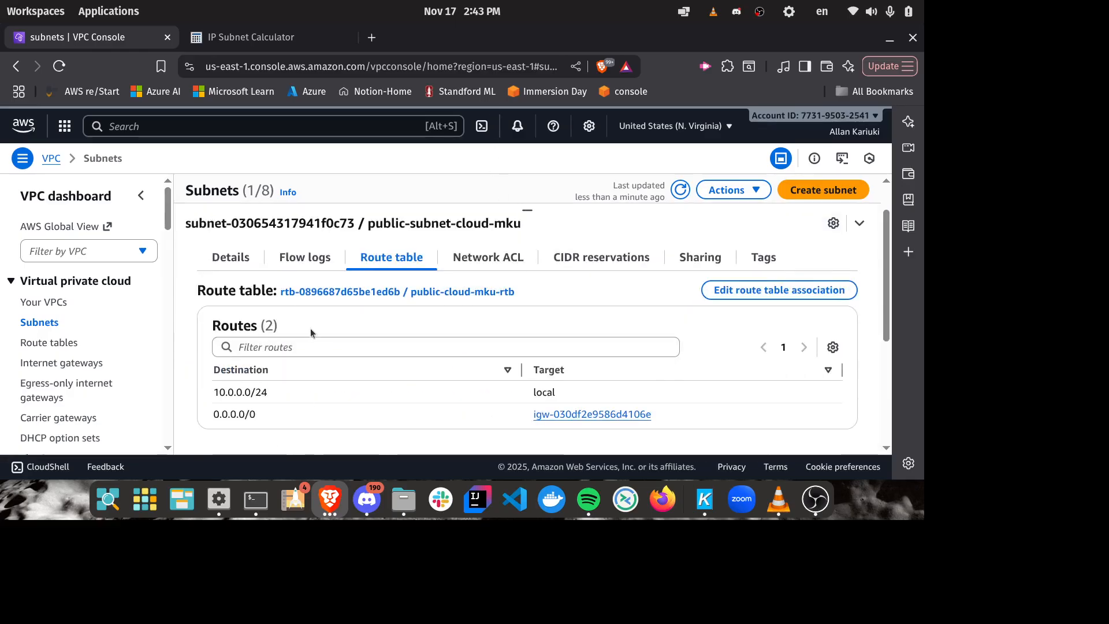
left_click_drag(687, 419, 204, 424)
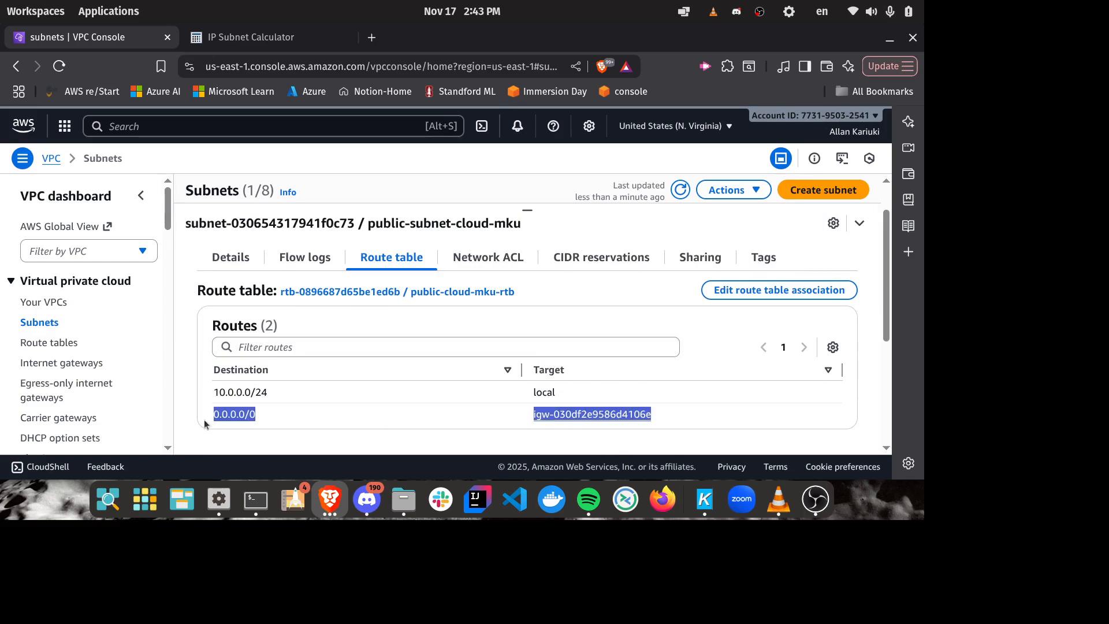
left_click(325, 442)
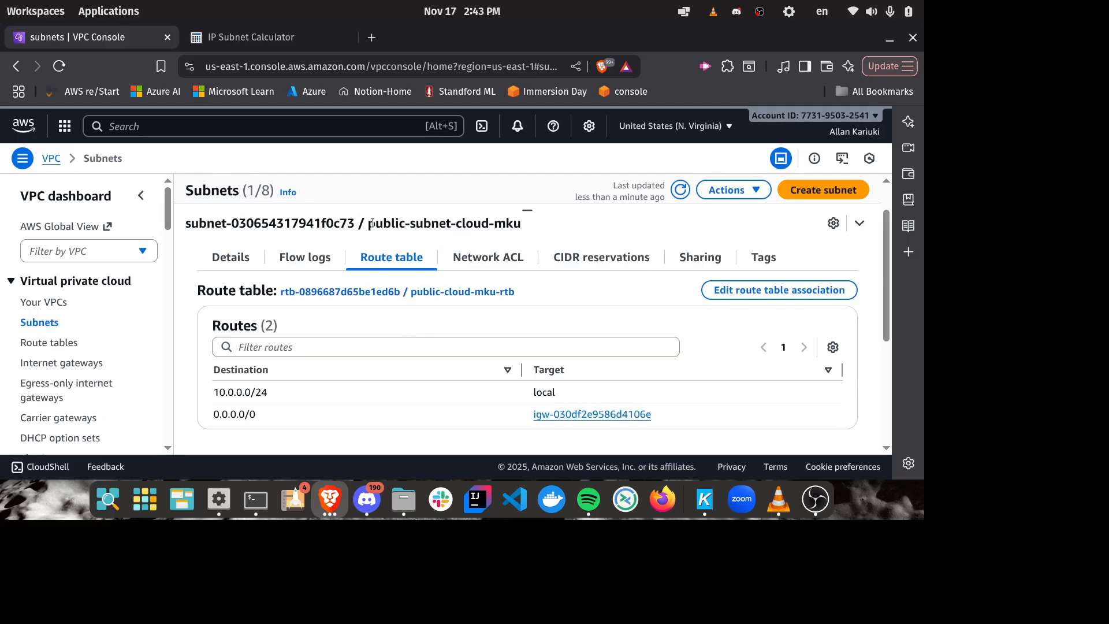
left_click_drag(369, 223, 560, 215)
left_click(541, 230)
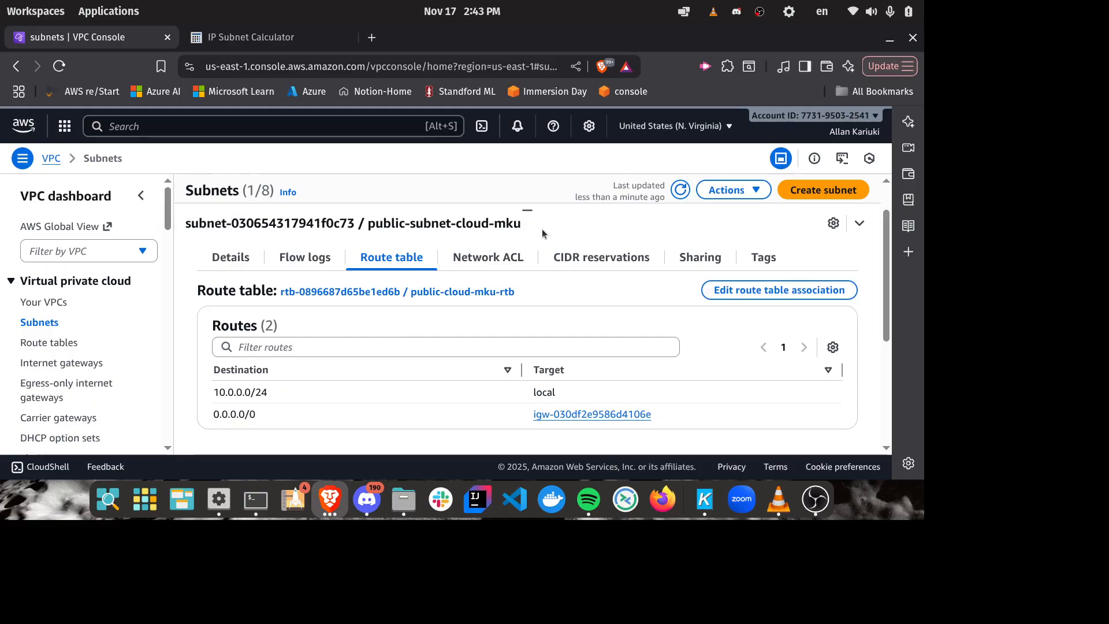
Step: Search for ec2, open the EC2 service and start launching a new instance
left_click(232, 126)
type("ec2")
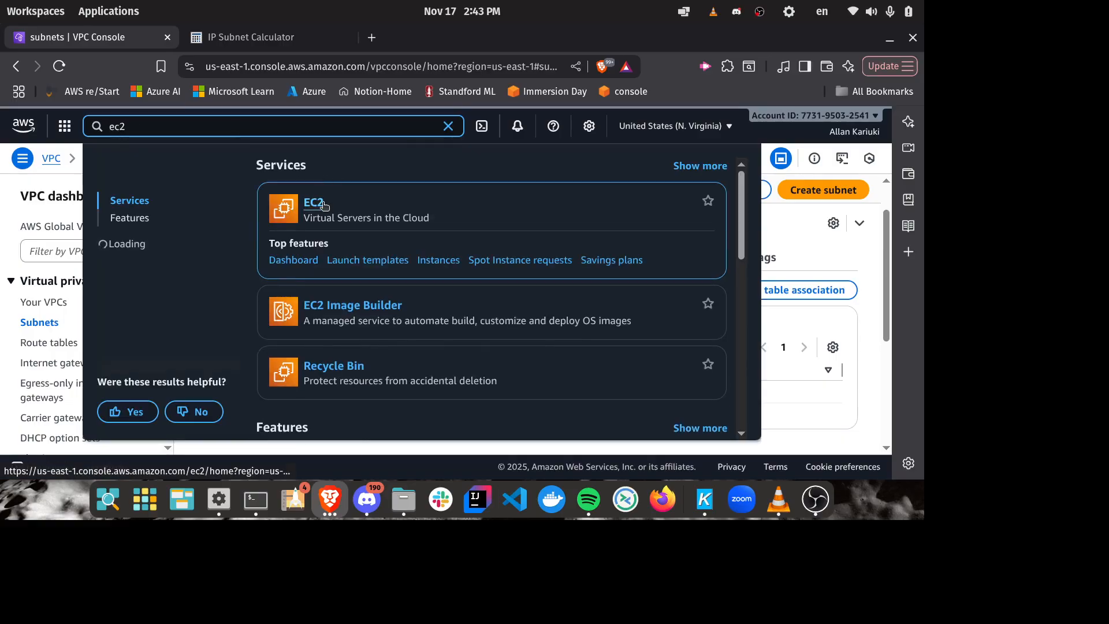
left_click(323, 203)
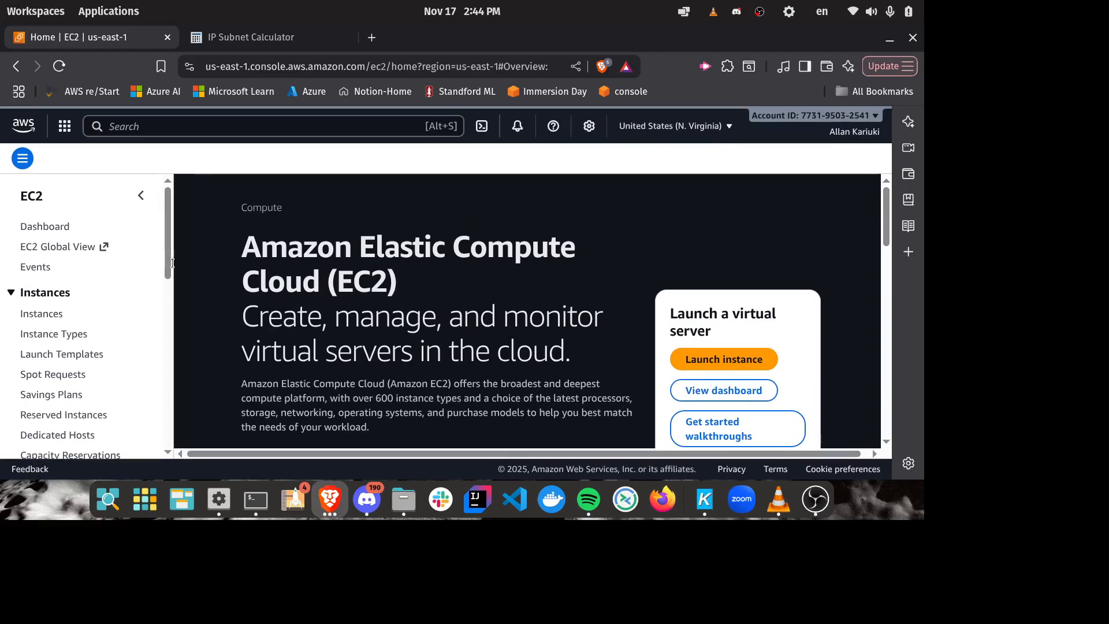
left_click(735, 364)
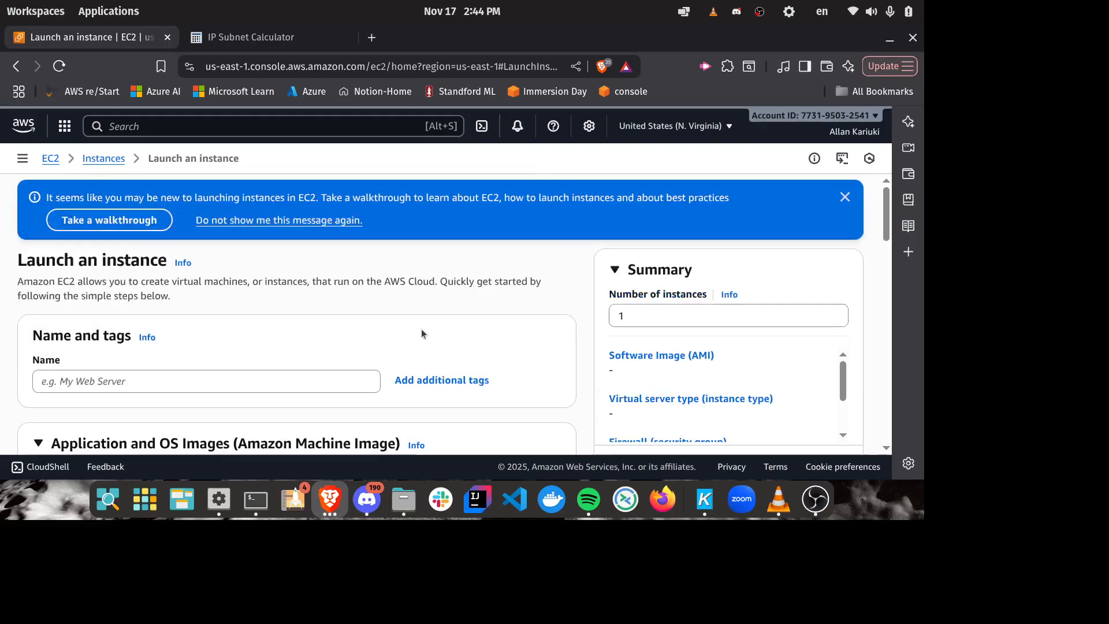
Step: Name the new instance aws-cloud-instance
scroll(367, 271, "down", 3)
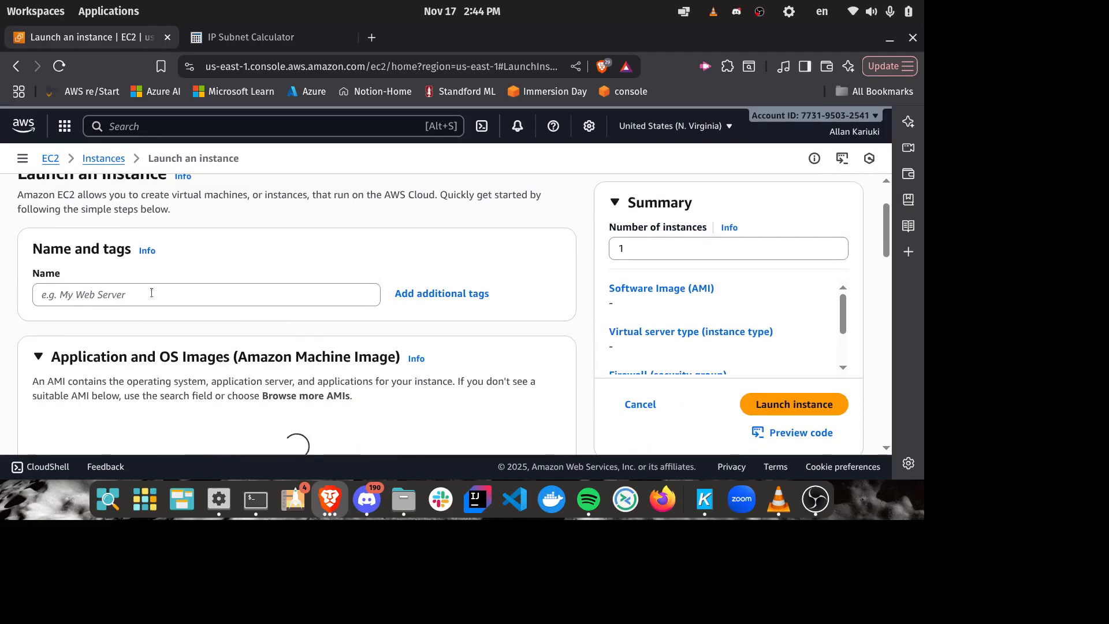
left_click(150, 293)
type("aws-clou")
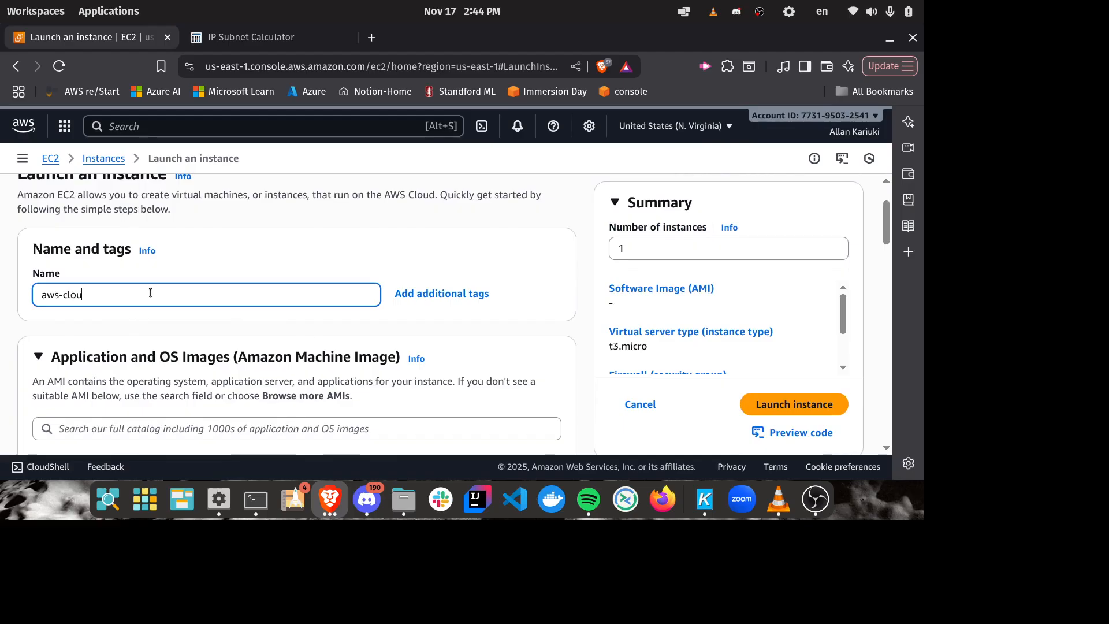
type("d-inst")
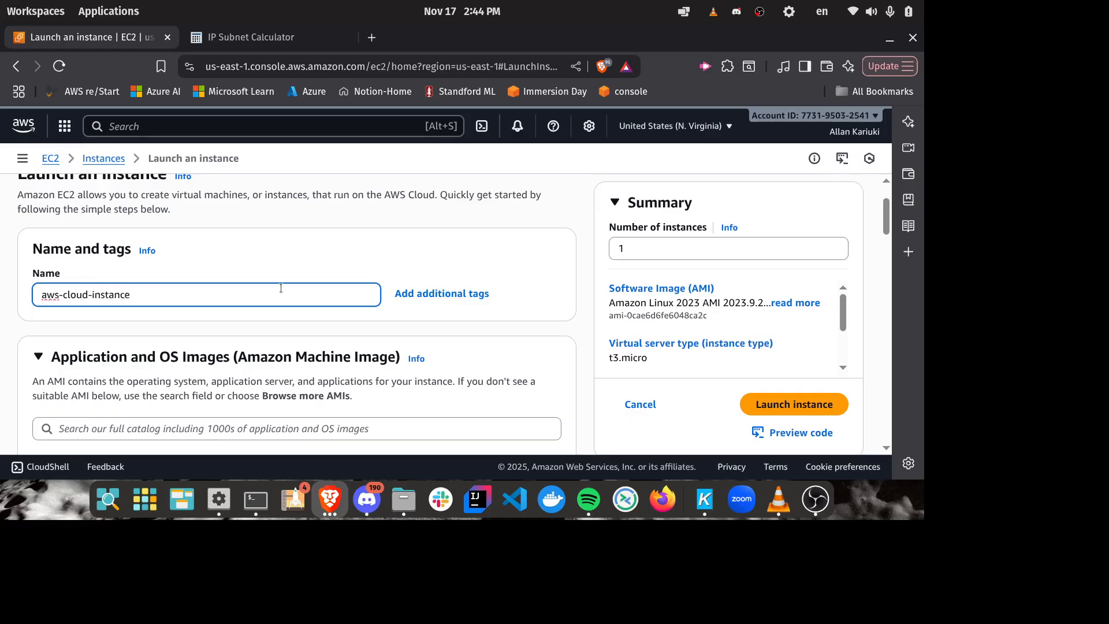
type("ance")
Step: Keep the Amazon Linux image and set the instance type to t2.micro
scroll(281, 288, "down", 5)
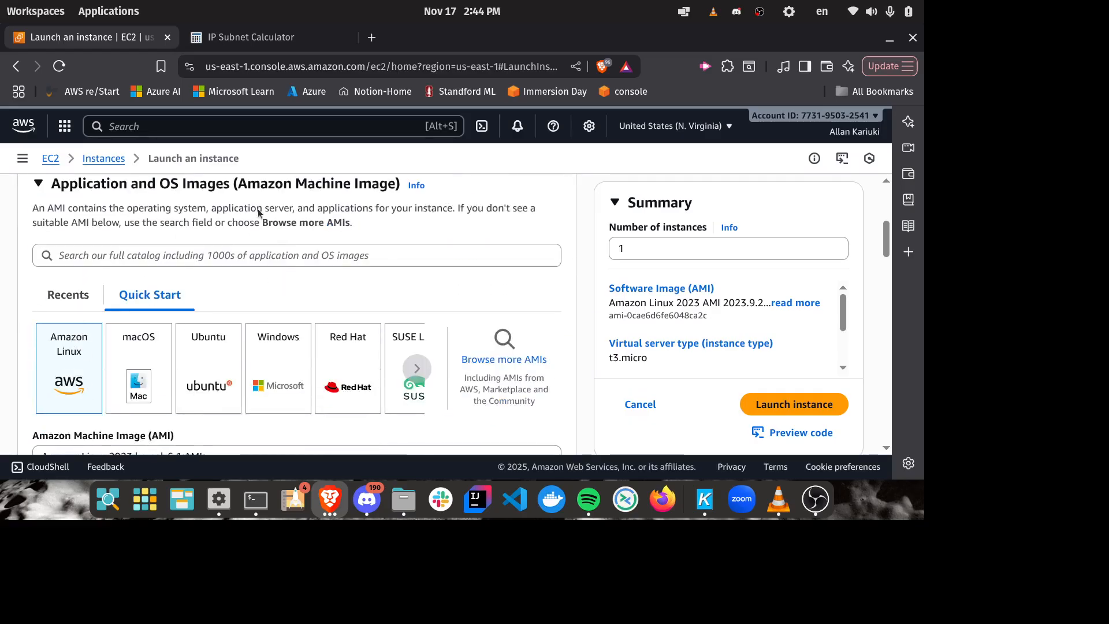
scroll(258, 212, "down", 8)
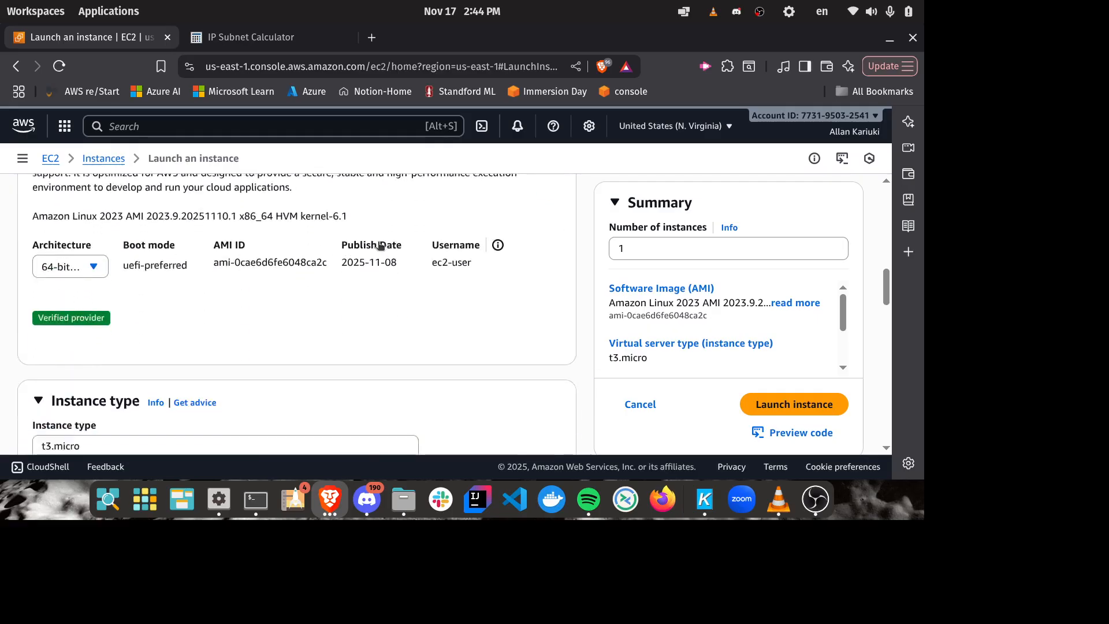
scroll(379, 245, "down", 5)
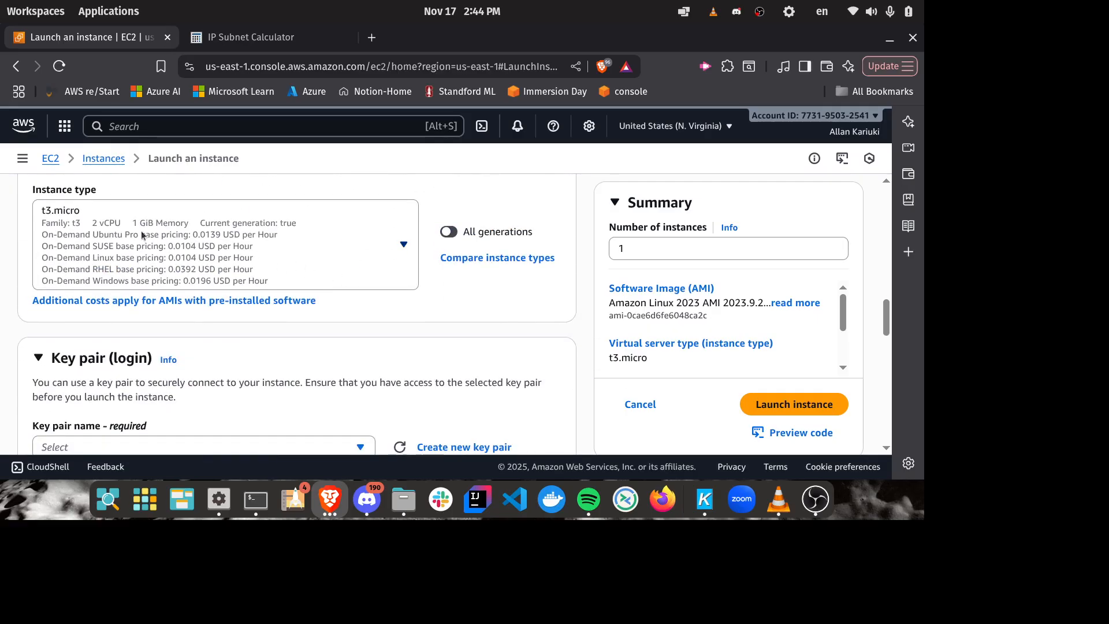
left_click(292, 258)
scroll(221, 375, "down", 3)
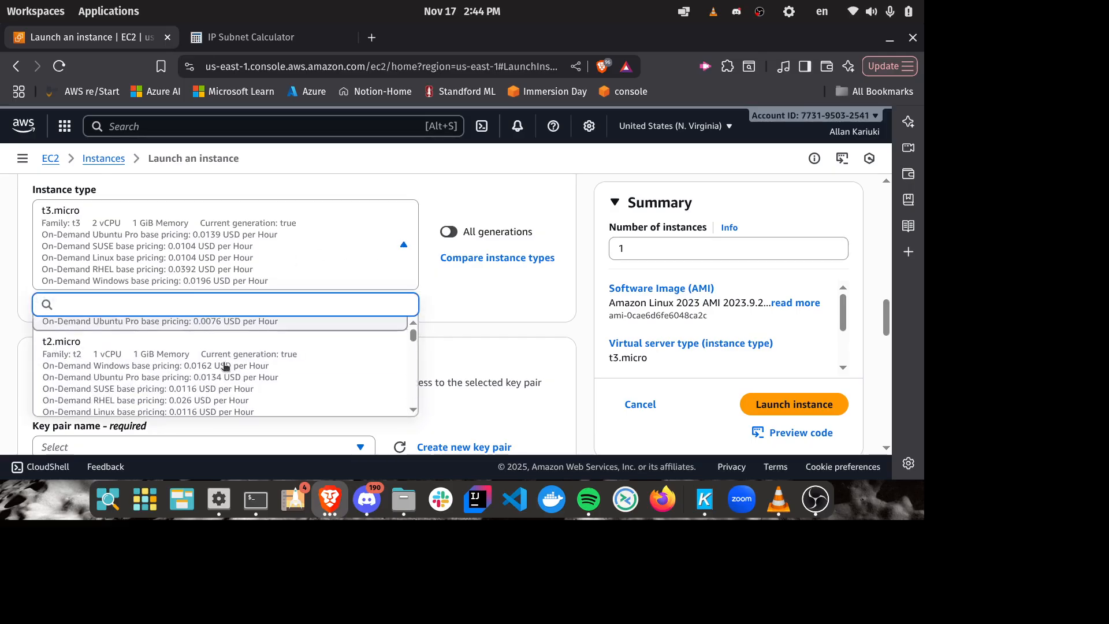
left_click(66, 371)
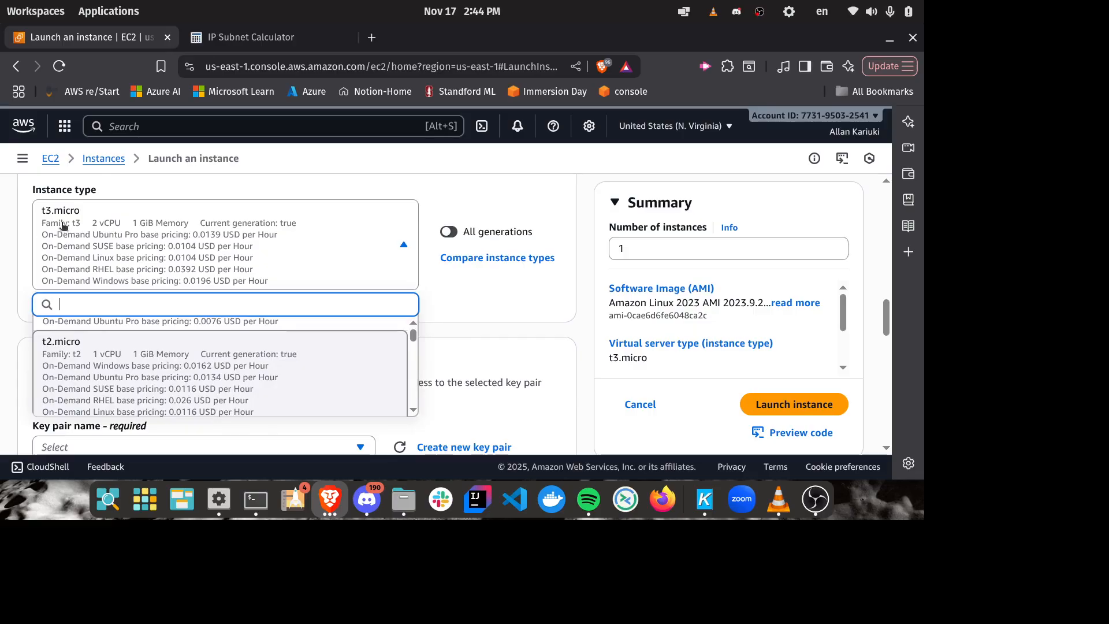
scroll(327, 244, "down", 3)
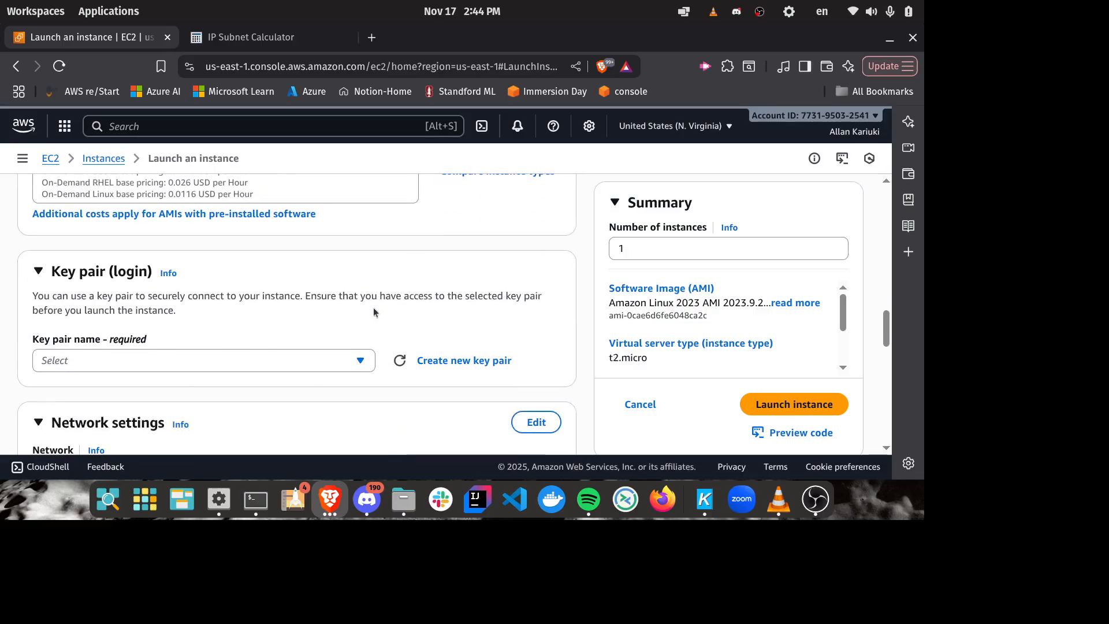
left_click(335, 362)
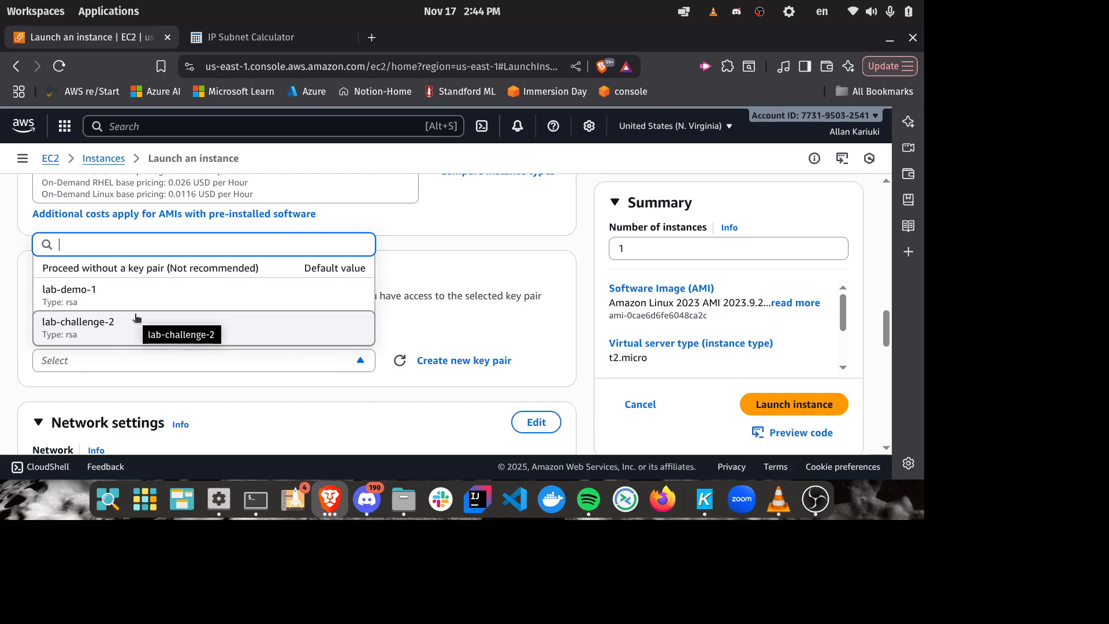
left_click(456, 363)
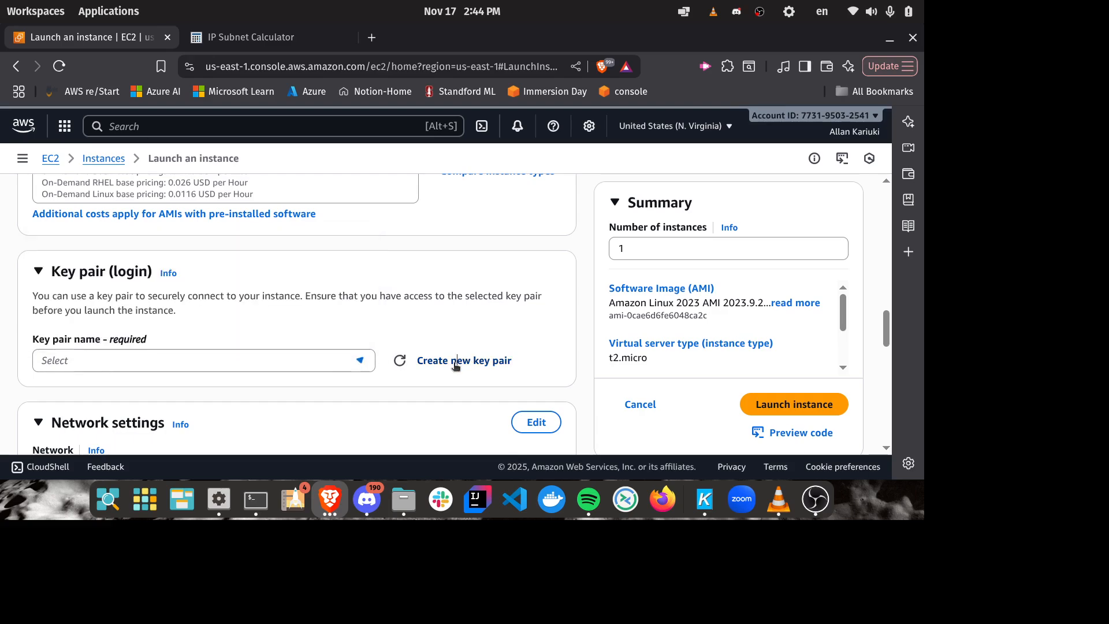
left_click(456, 363)
scroll(494, 254, "down", 3)
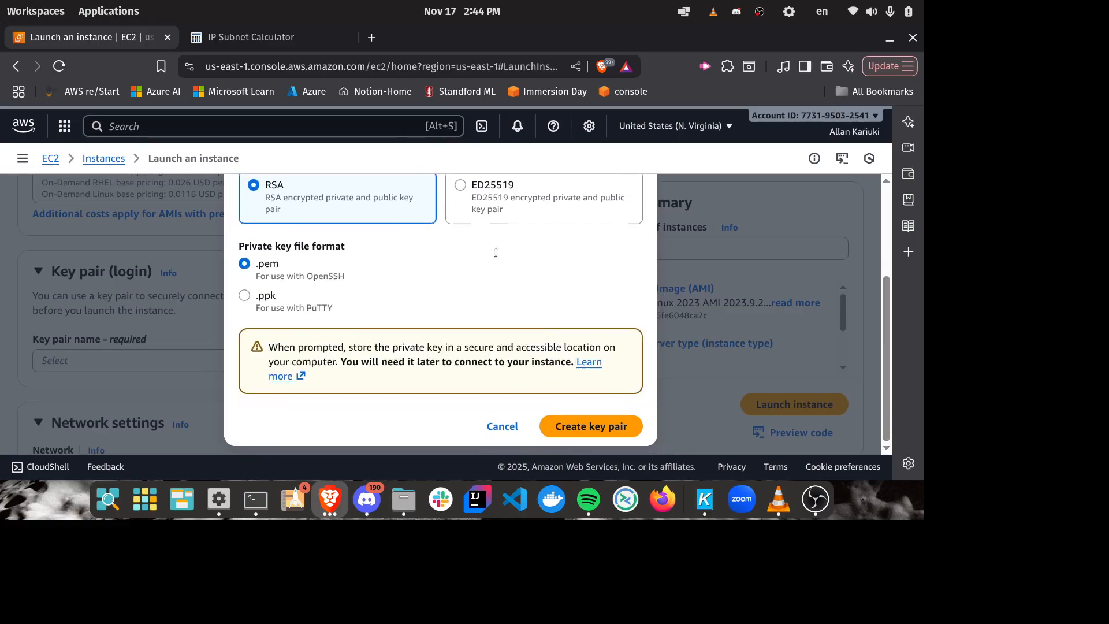
scroll(489, 266, "up", 2)
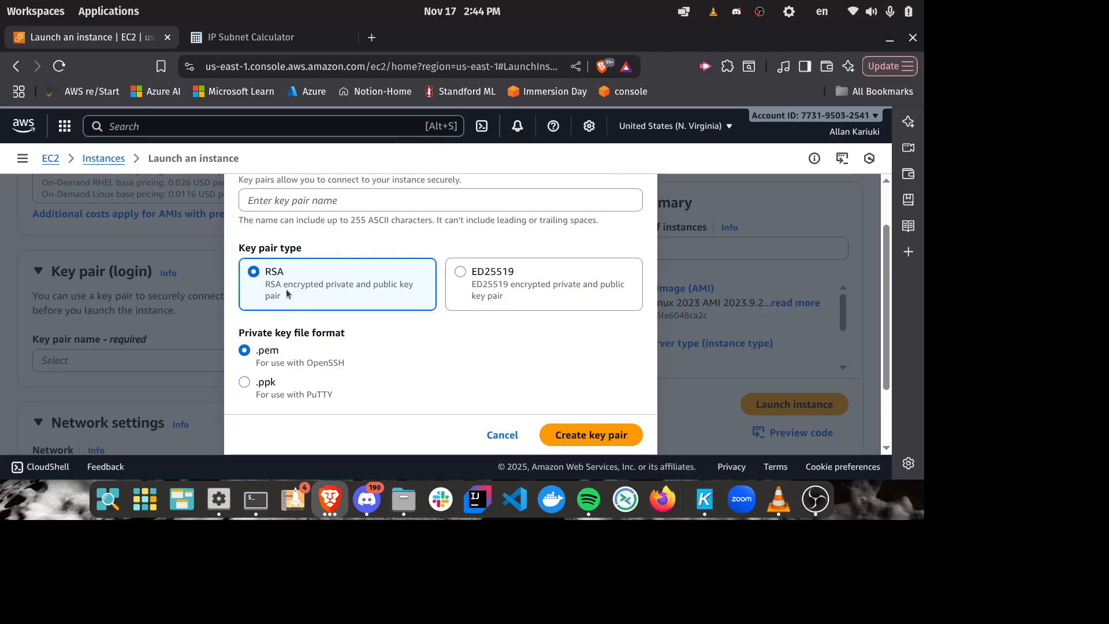
double_click(268, 272)
left_click(467, 353)
left_click_drag(303, 349, 220, 345)
left_click_drag(353, 384, 181, 374)
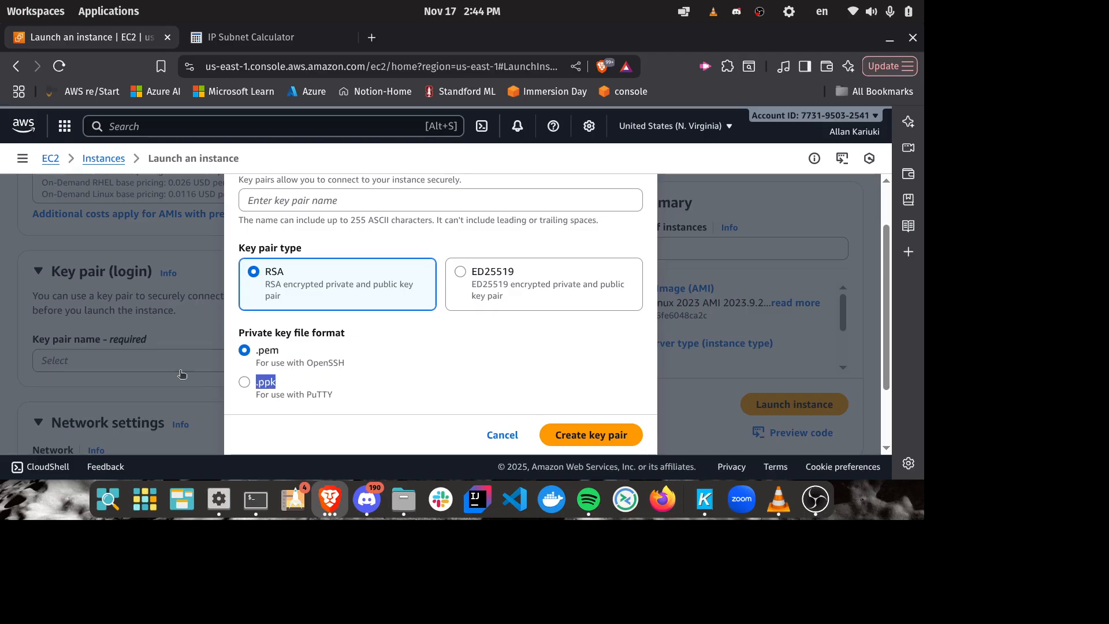
left_click(303, 383)
scroll(312, 383, "up", 2)
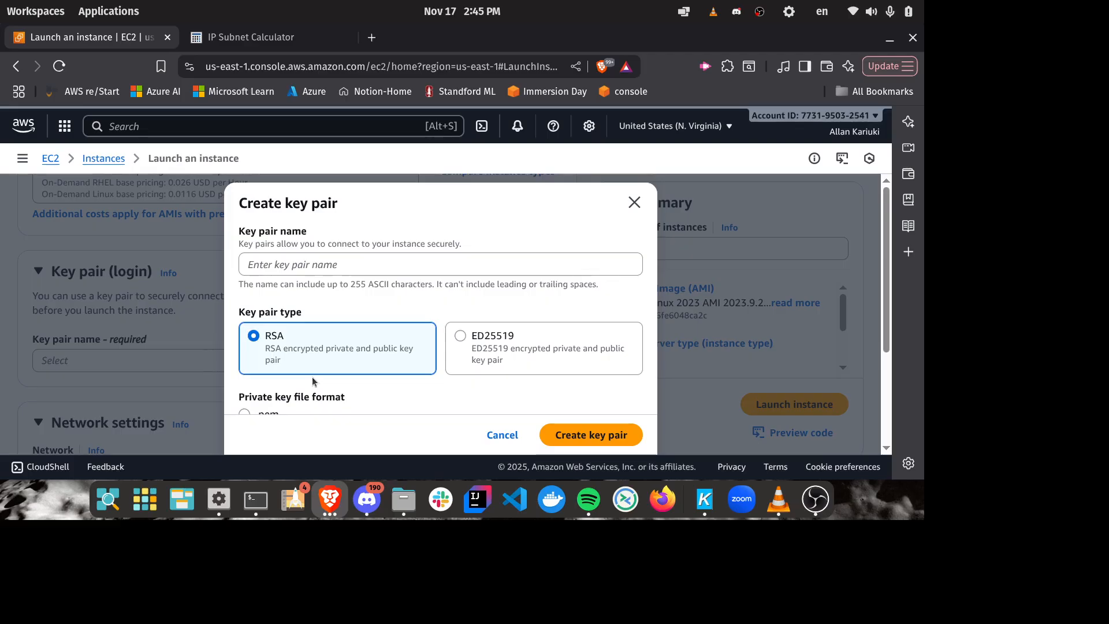
scroll(312, 382, "down", 2)
scroll(327, 341, "down", 1)
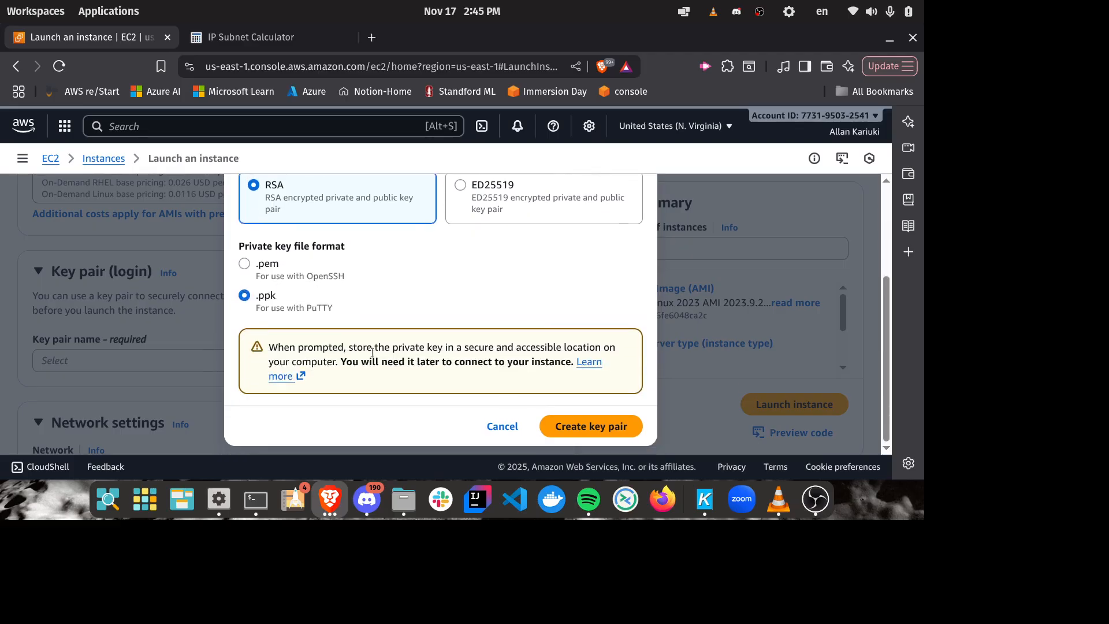
left_click(502, 427)
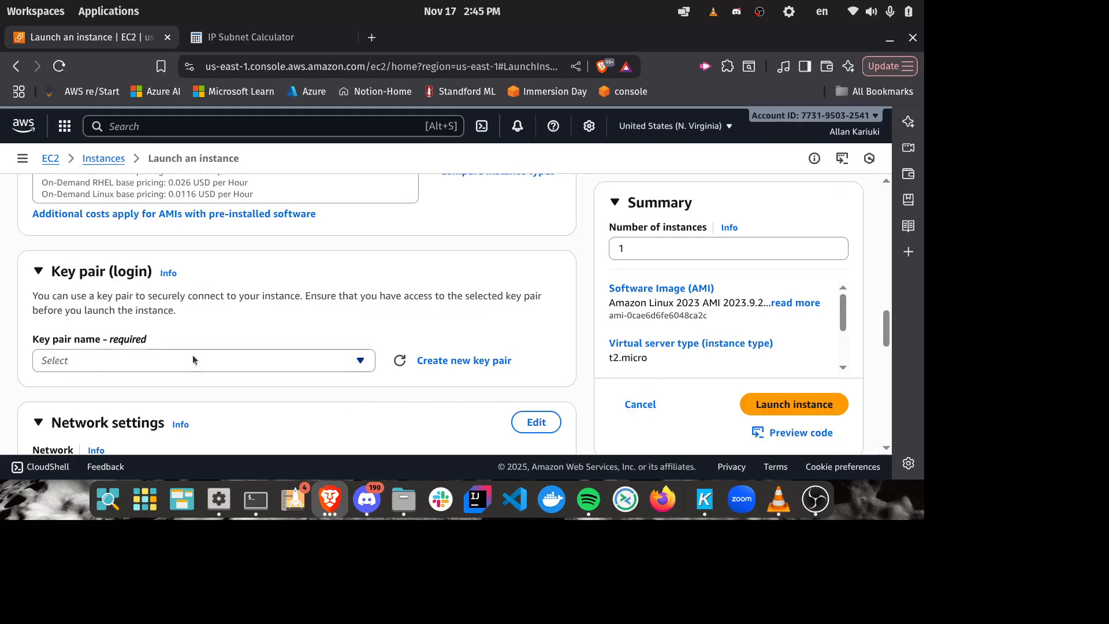
Step: Select the existing key pair lab-challenge-2 for logging in to the instance
scroll(254, 292, "up", 2)
scroll(255, 292, "down", 3)
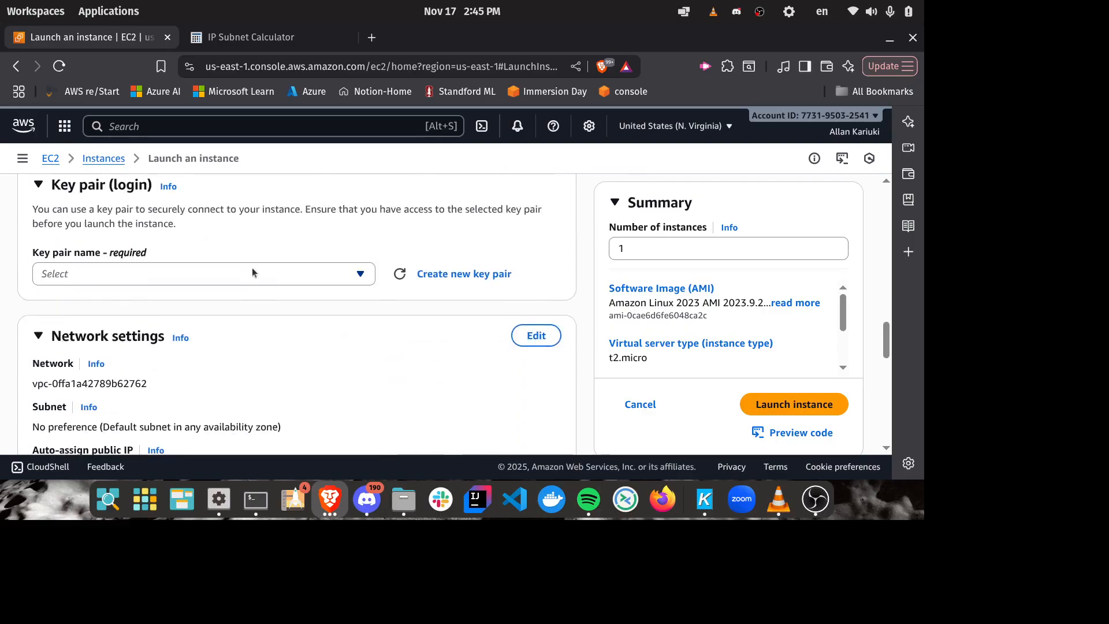
left_click(253, 274)
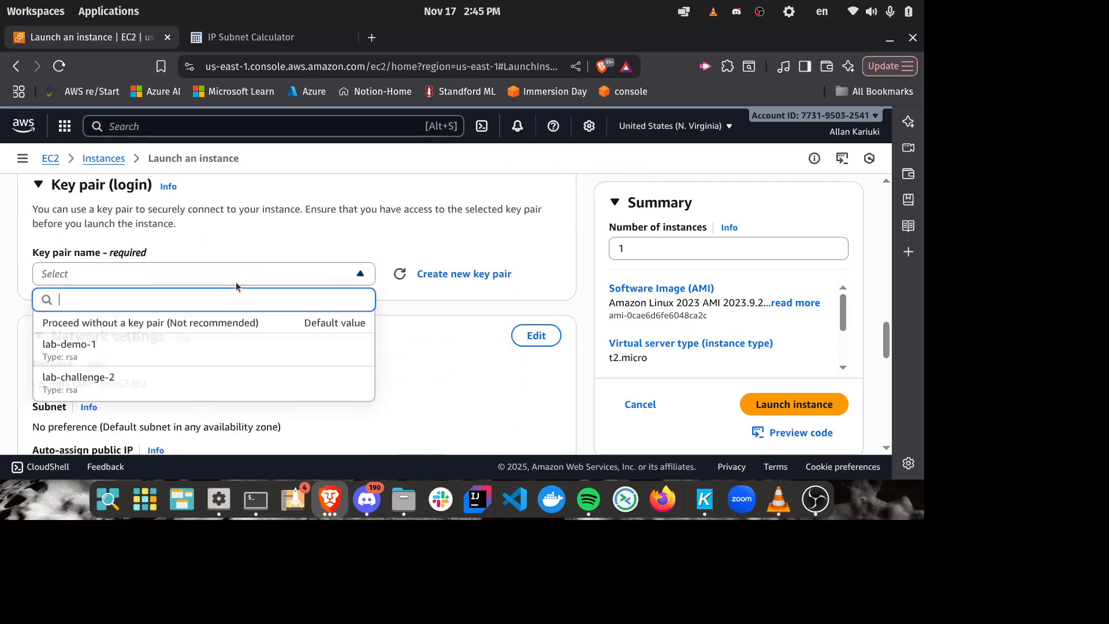
left_click(92, 378)
Step: Edit the instance's network settings to use the aws-cloud-mku VPC and the public-subnet-cloud-mku subnet
scroll(412, 247, "down", 3)
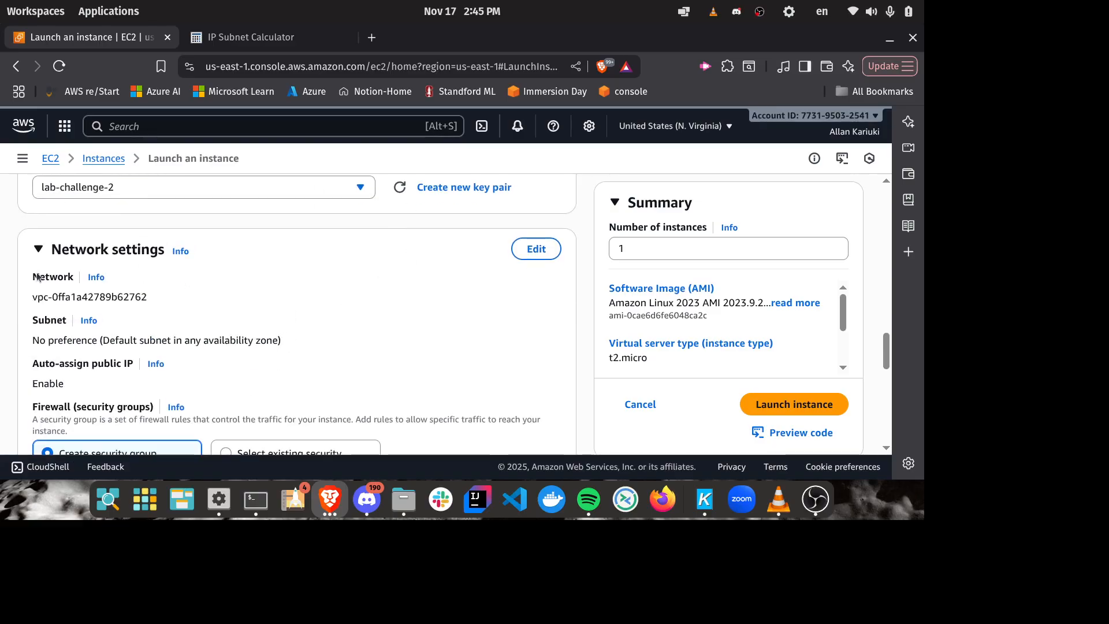
left_click(536, 250)
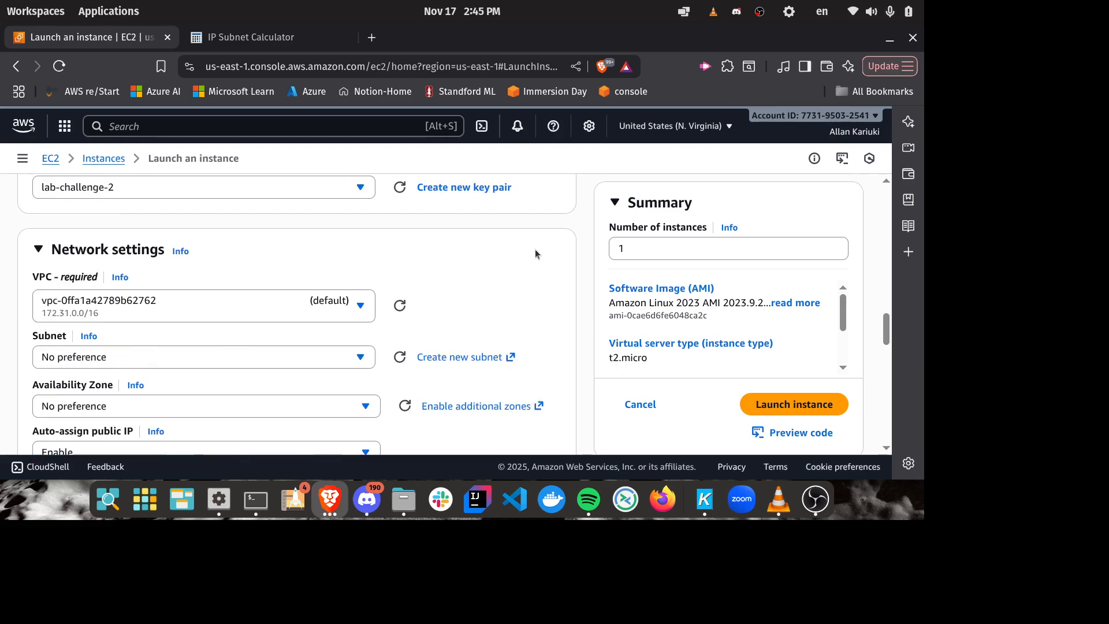
scroll(374, 267, "down", 3)
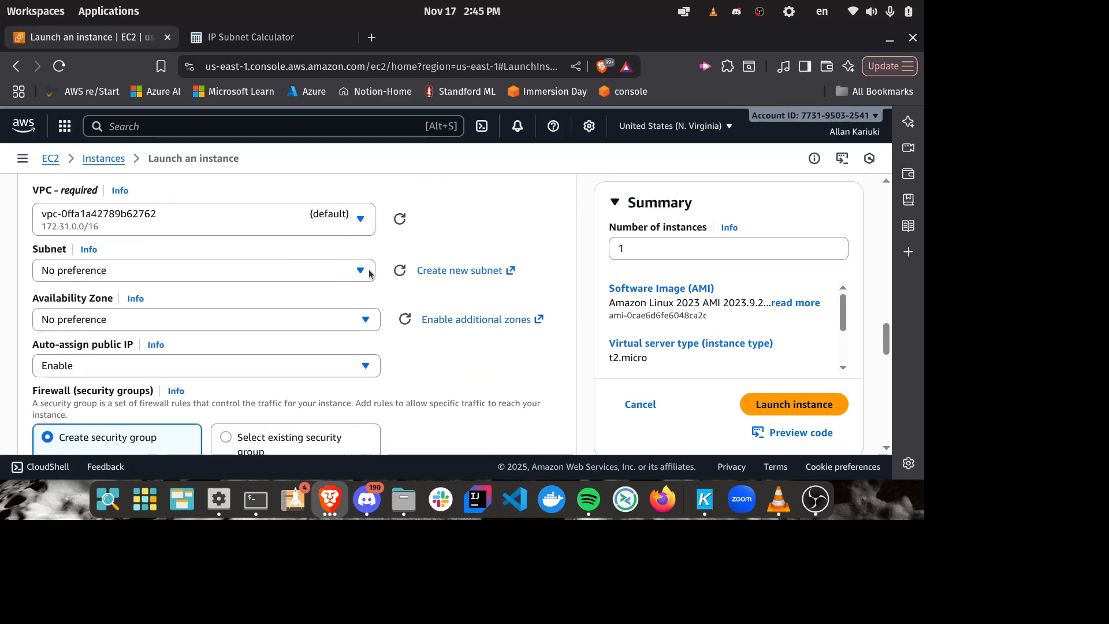
left_click(292, 220)
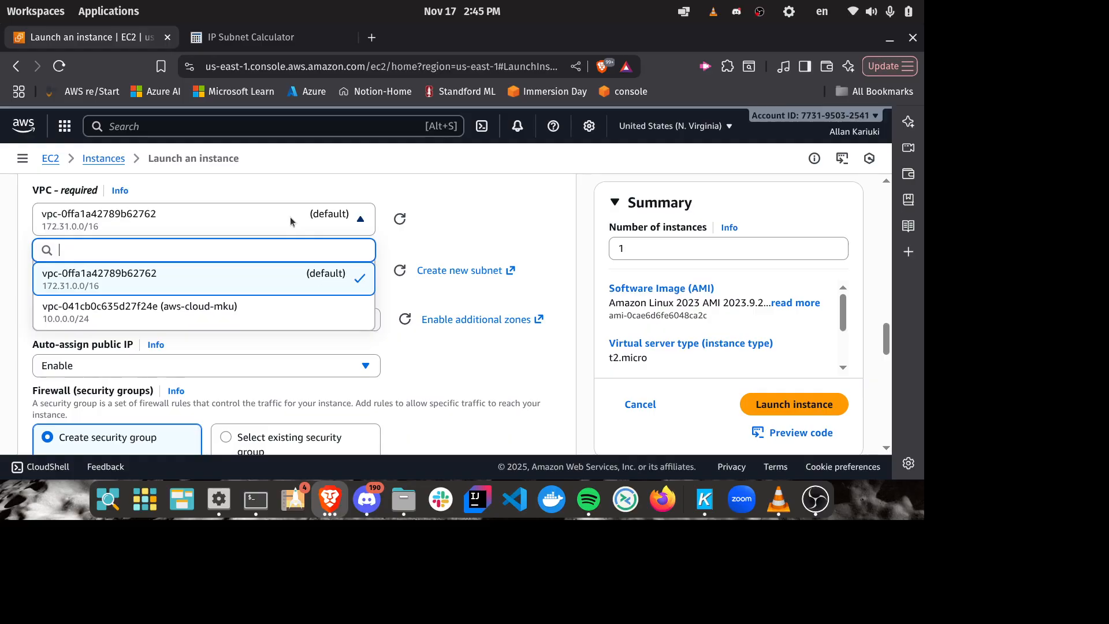
left_click(199, 308)
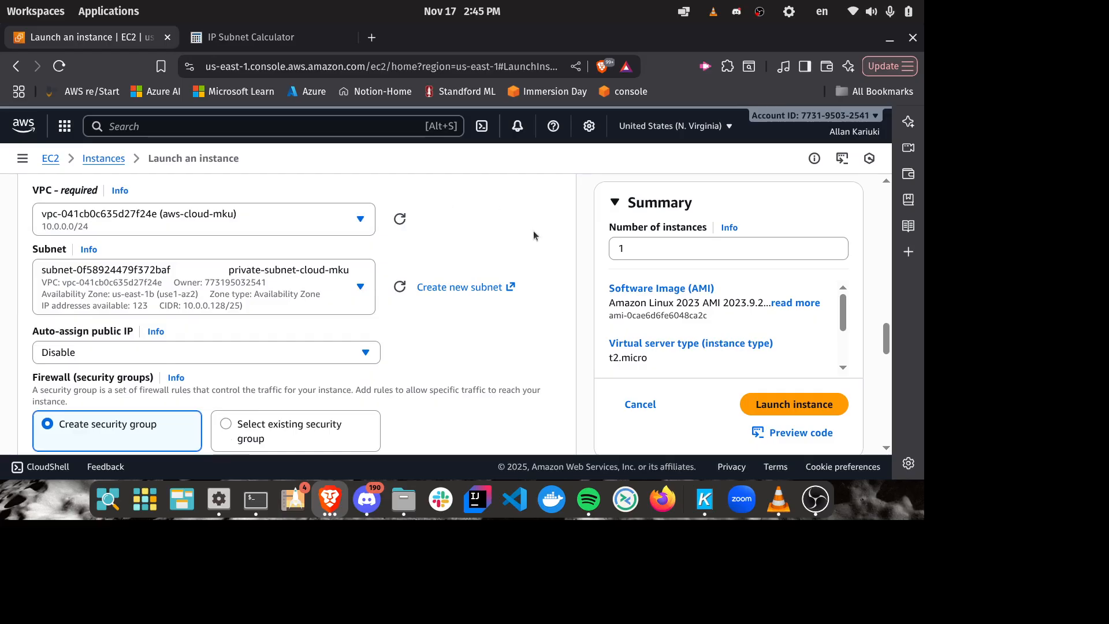
scroll(533, 231, "up", 2)
scroll(533, 232, "down", 2)
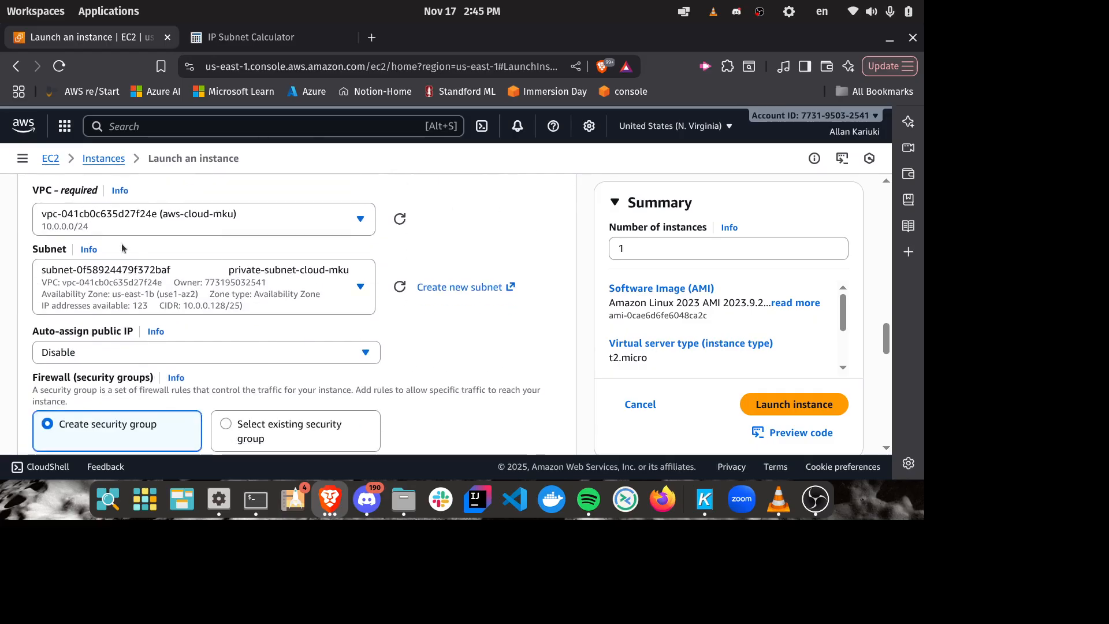
left_click(336, 287)
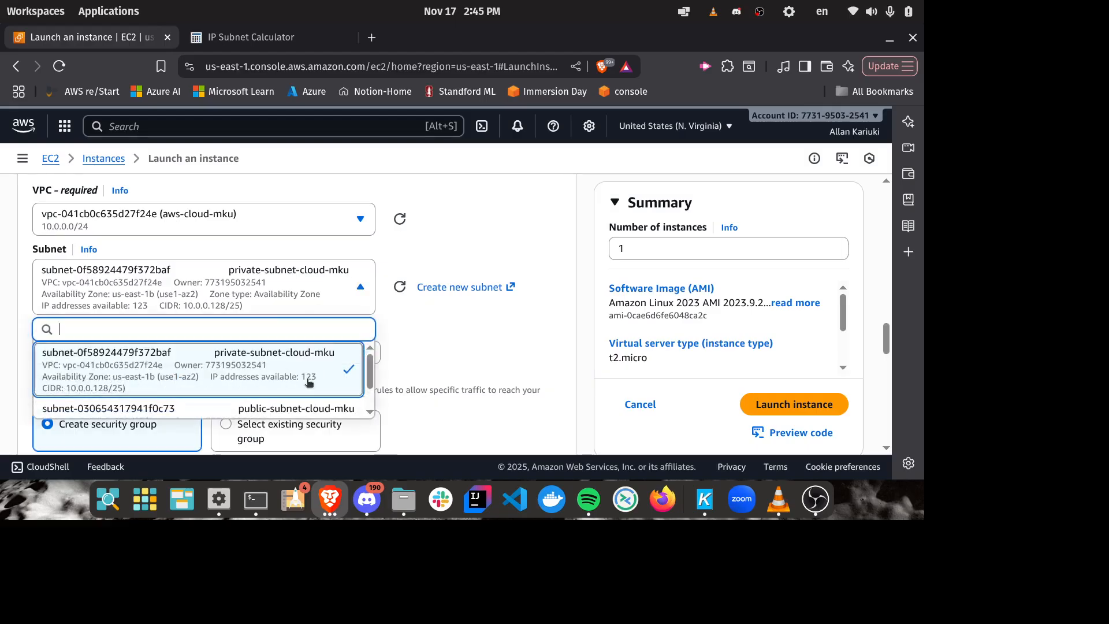
scroll(263, 358, "down", 2)
left_click(248, 374)
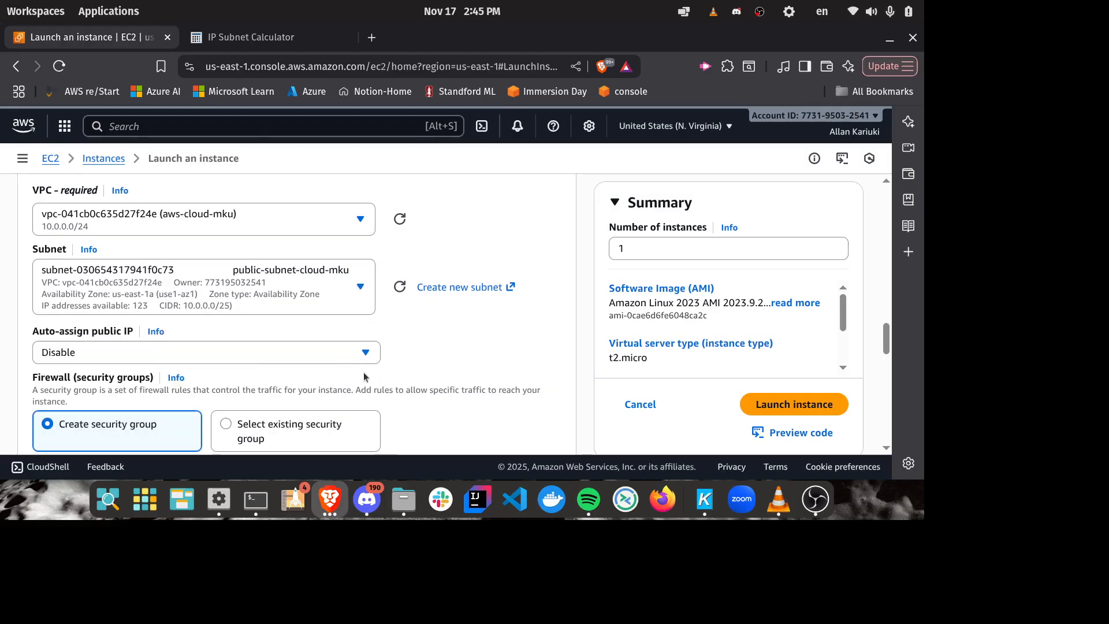
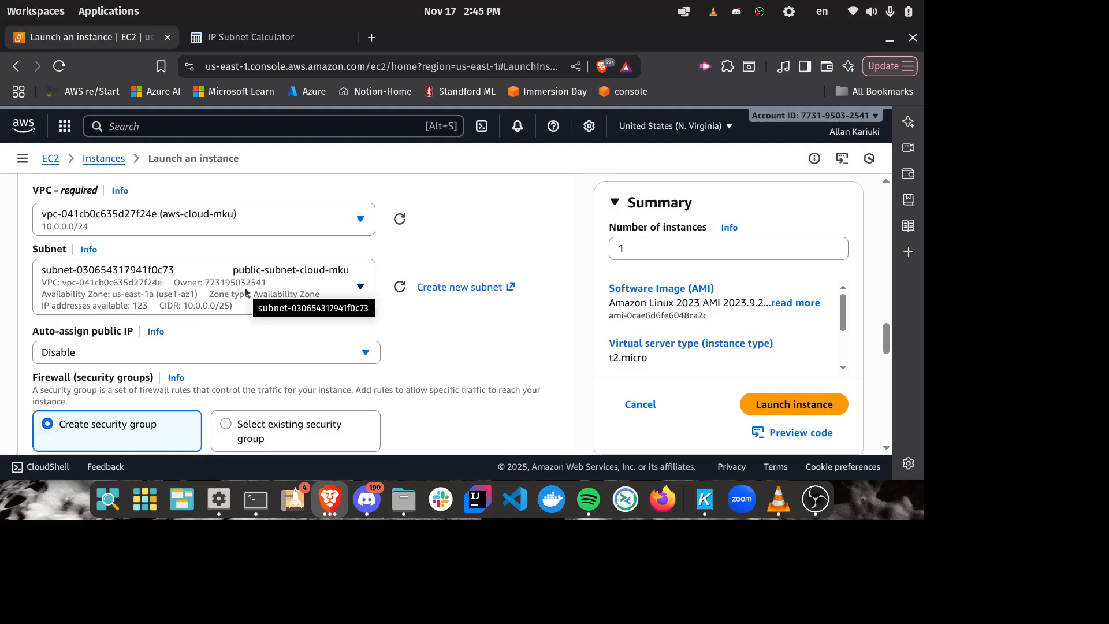
Step: Enable auto-assign public IP for the instance and name its new security group aws-cloud-mku
left_click(231, 352)
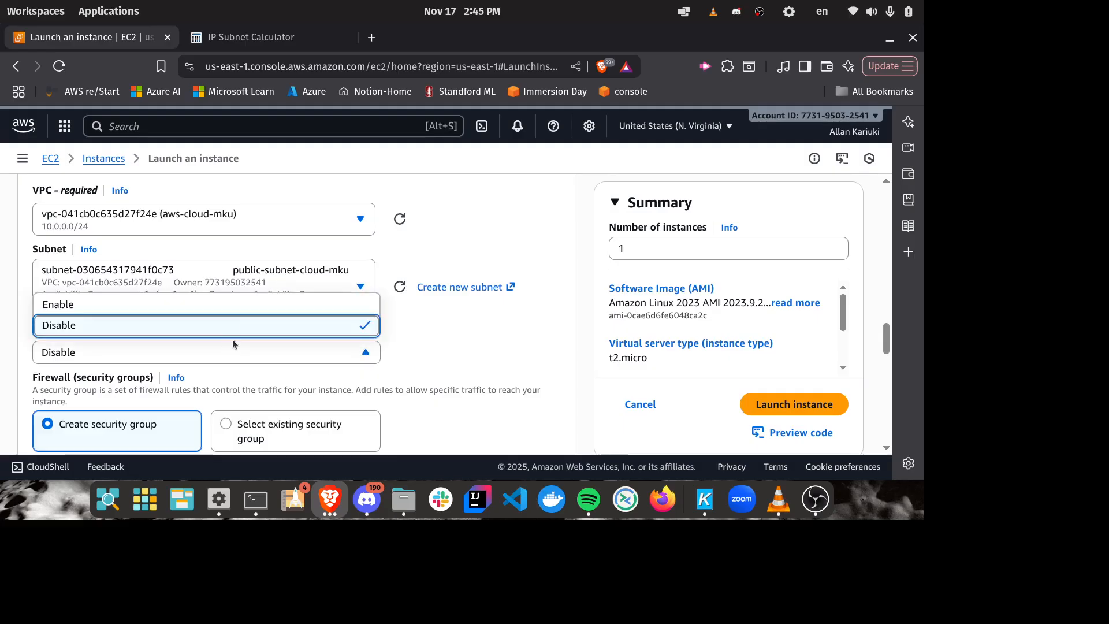
left_click(245, 305)
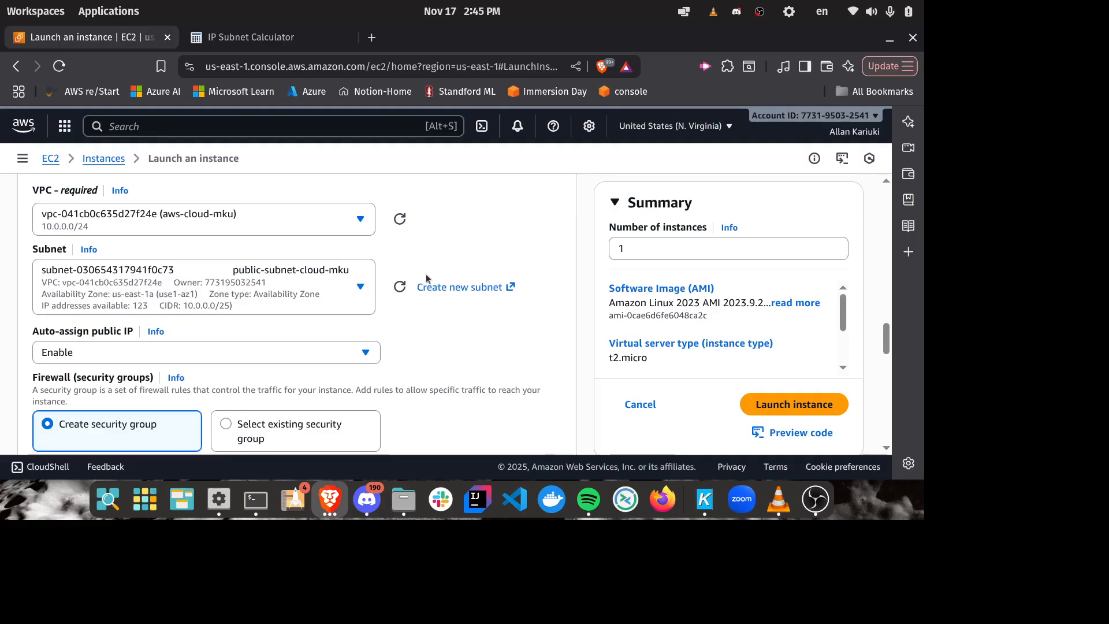
scroll(426, 275, "down", 3)
left_click_drag(119, 322, 4, 312)
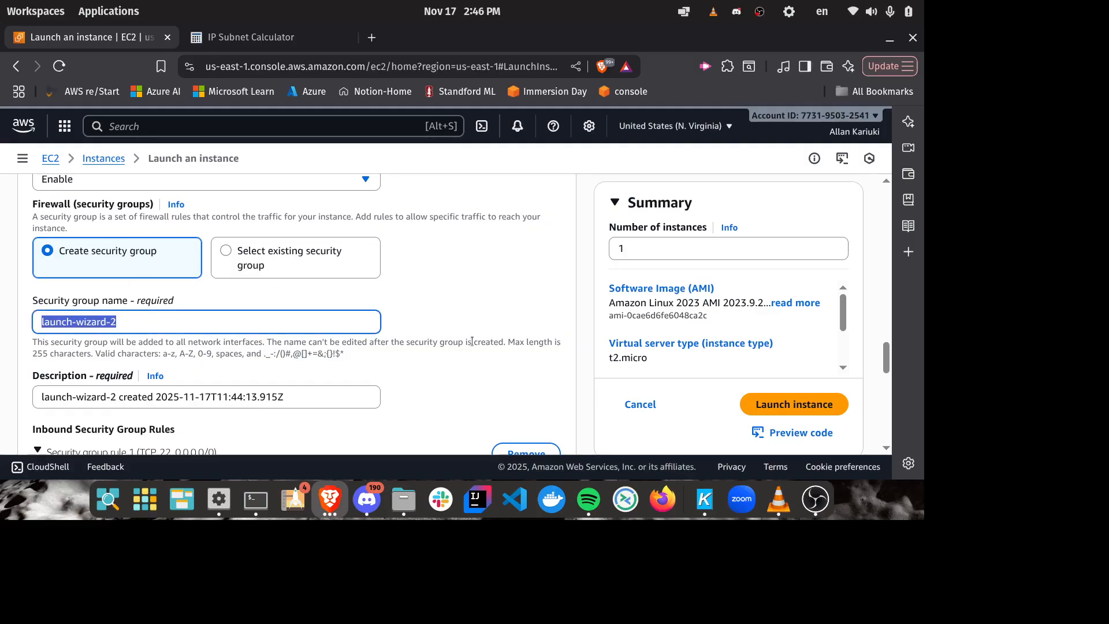
type("aws-clo")
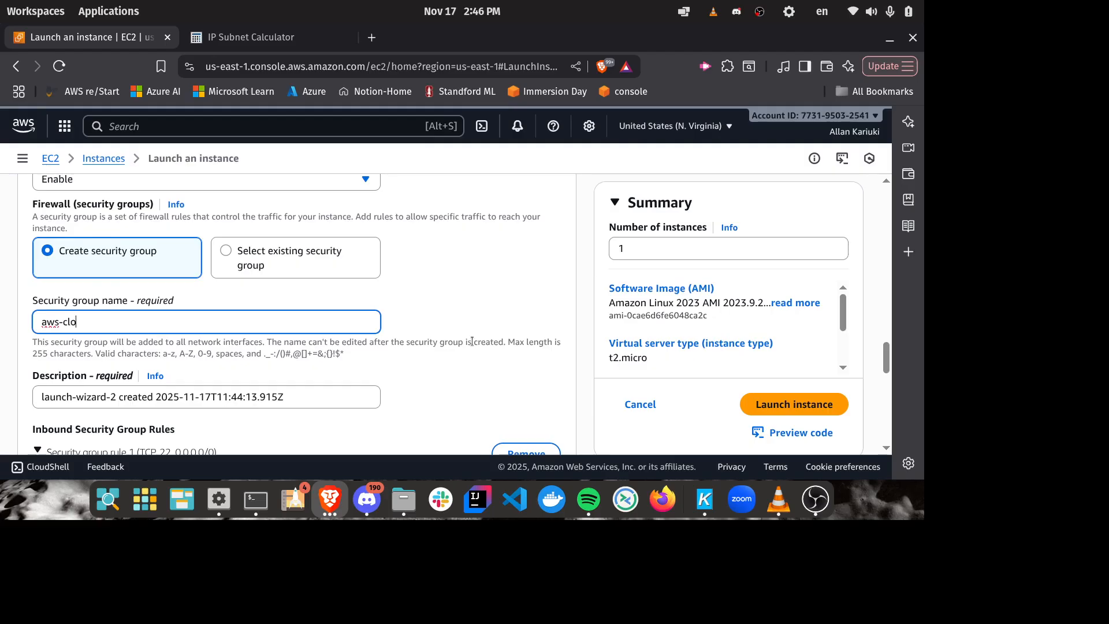
type("ud-mkui")
Step: Set the security group's description to "allow developers ssh and users https"
scroll(581, 248, "down", 3)
left_click(281, 312)
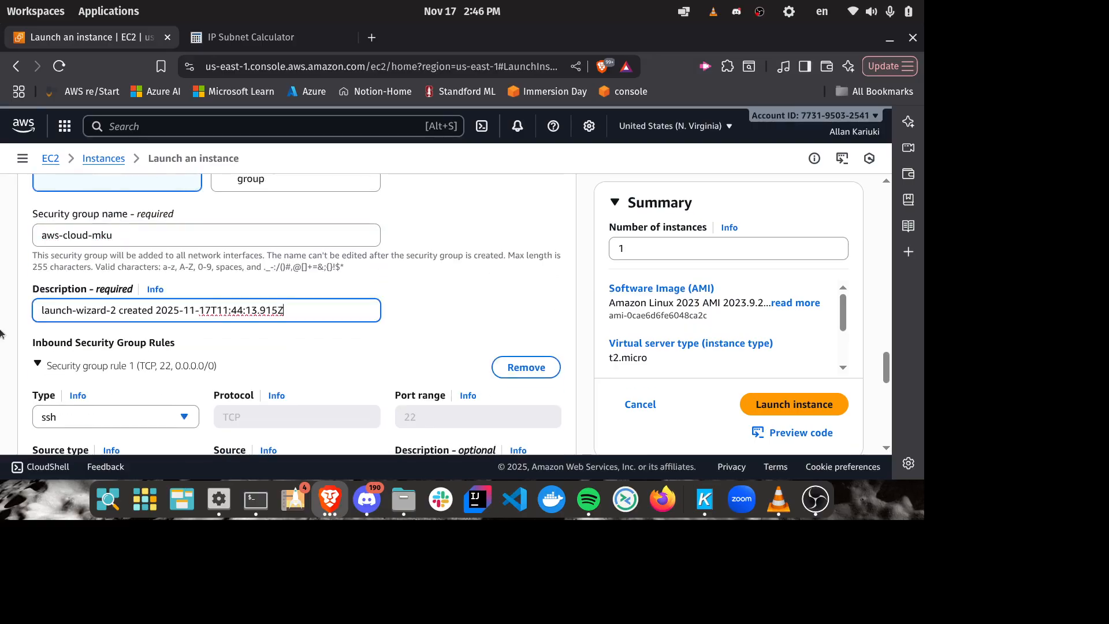
key("ctrl+a")
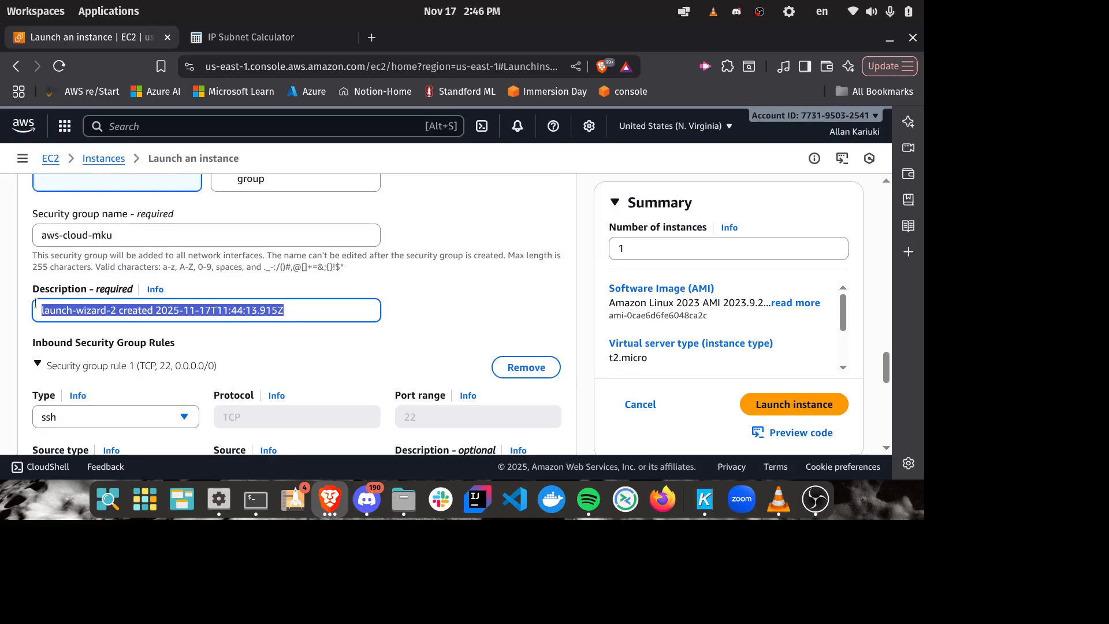
type("allow")
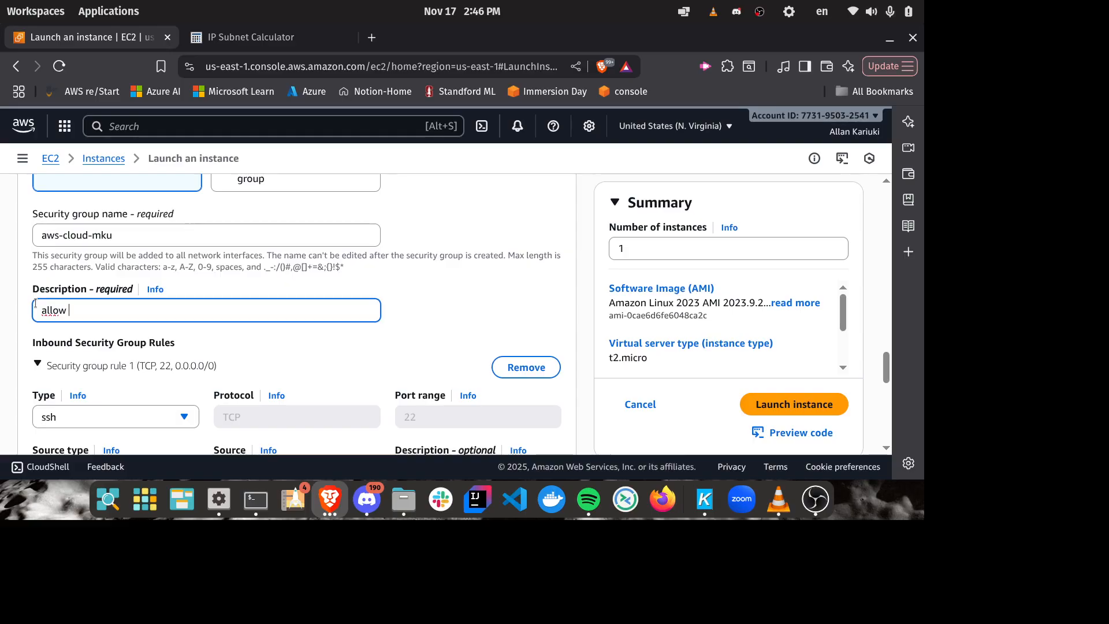
type("developers ")
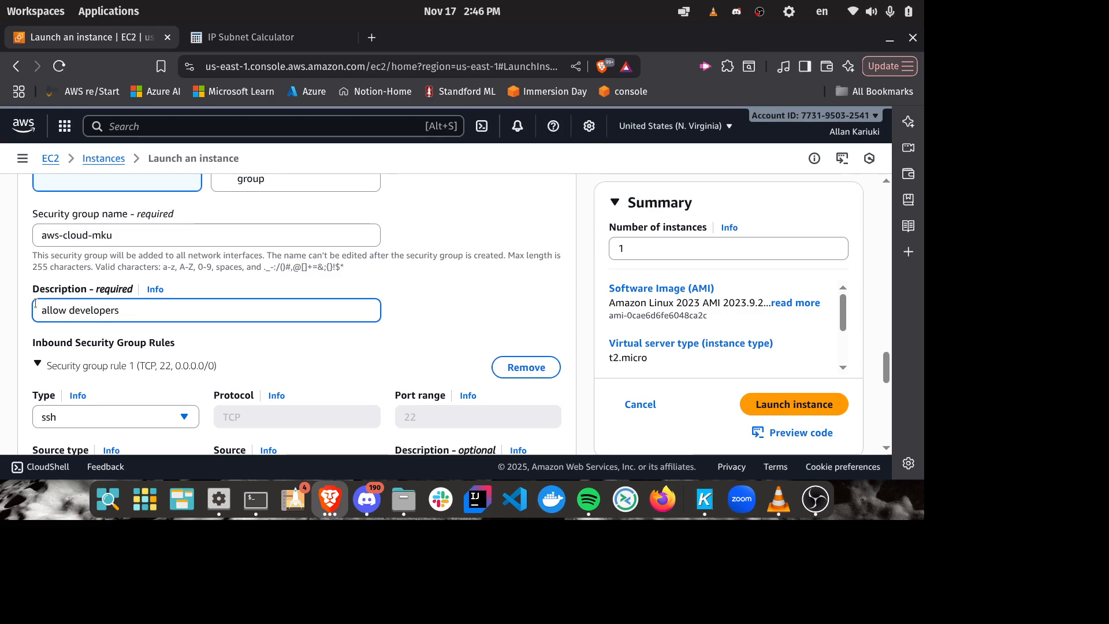
type("ssh and us")
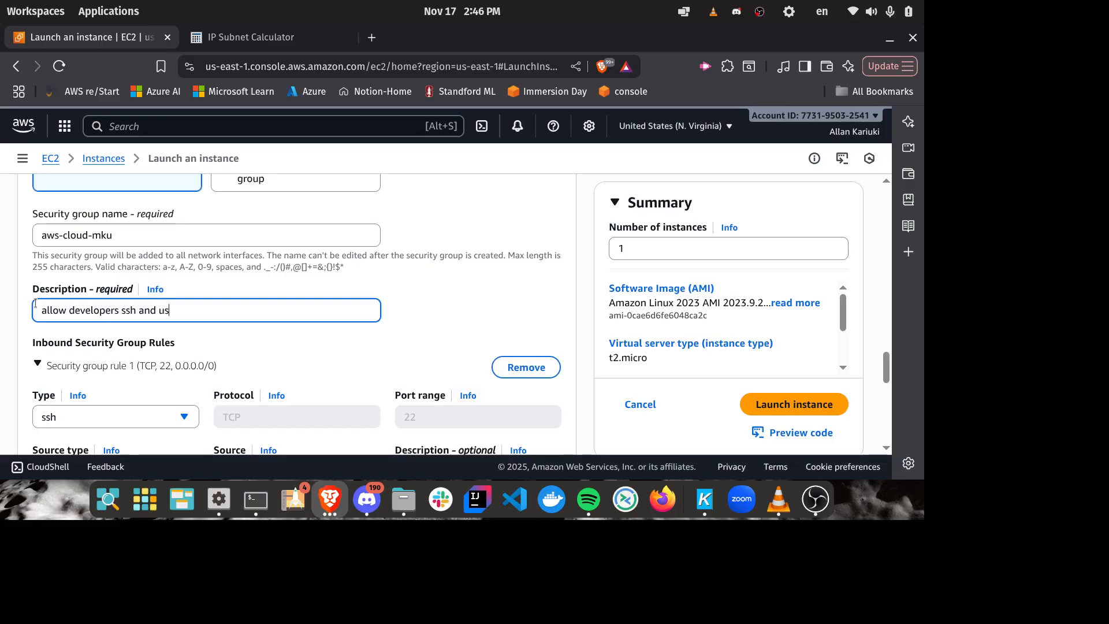
type("ers https")
scroll(345, 299, "down", 3)
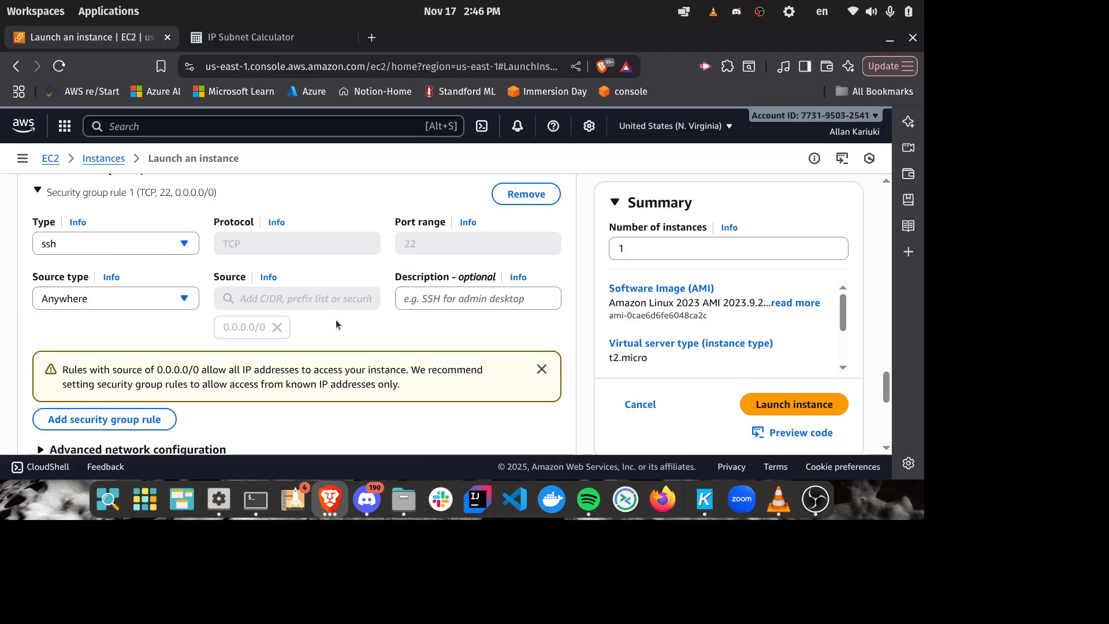
type("s ssh and users https")
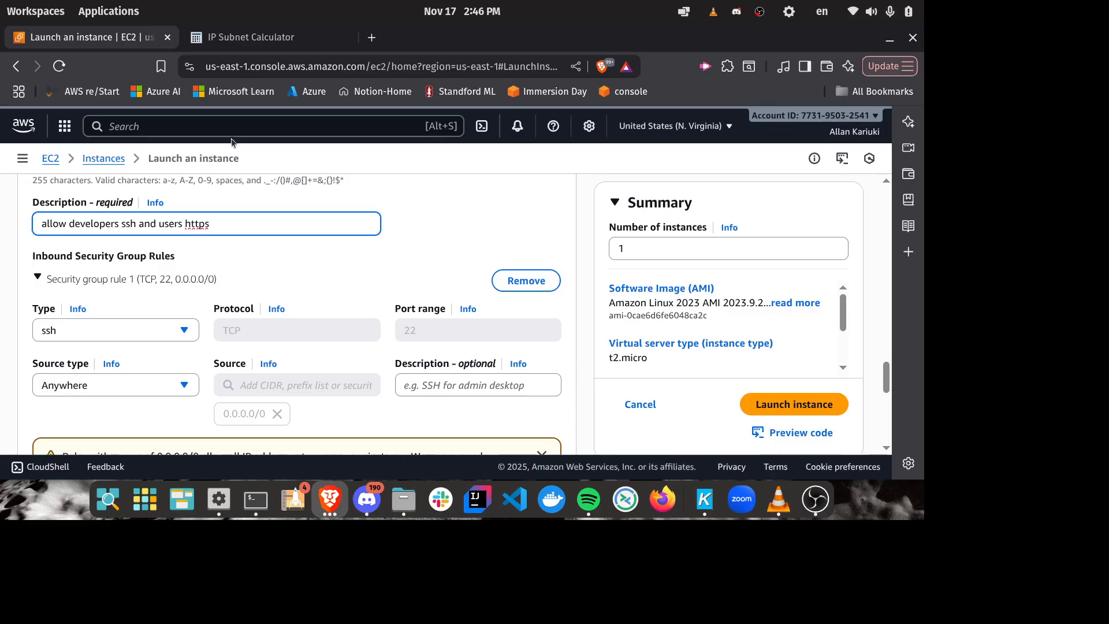
left_click_drag(137, 224, 45, 218)
left_click(408, 253)
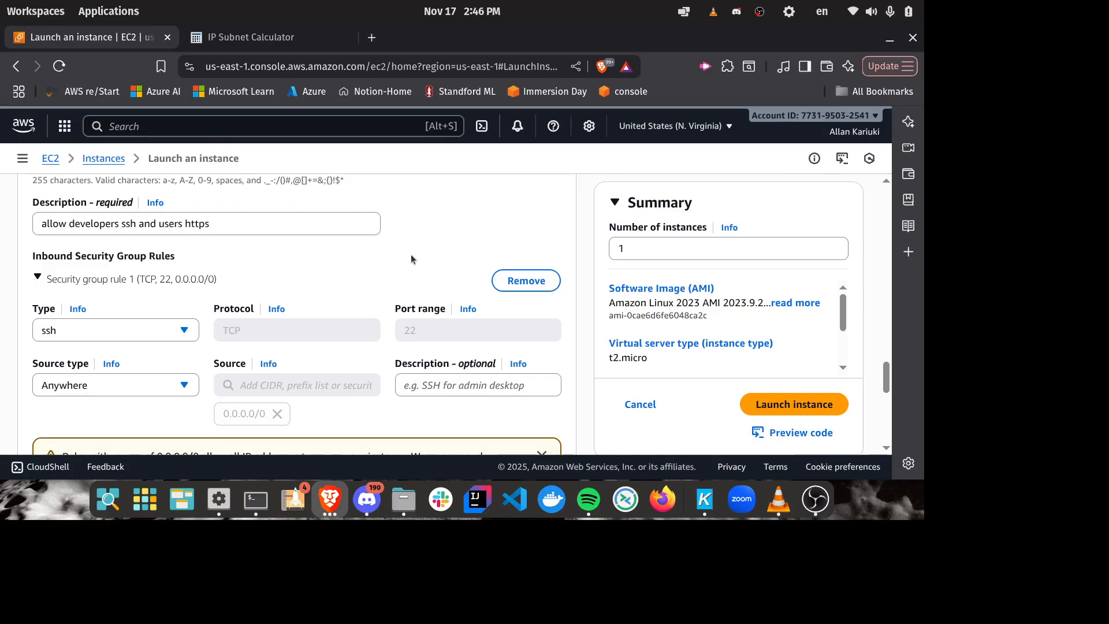
Step: Restrict the inbound ssh rule by setting its source type to My IP
scroll(412, 256, "down", 3)
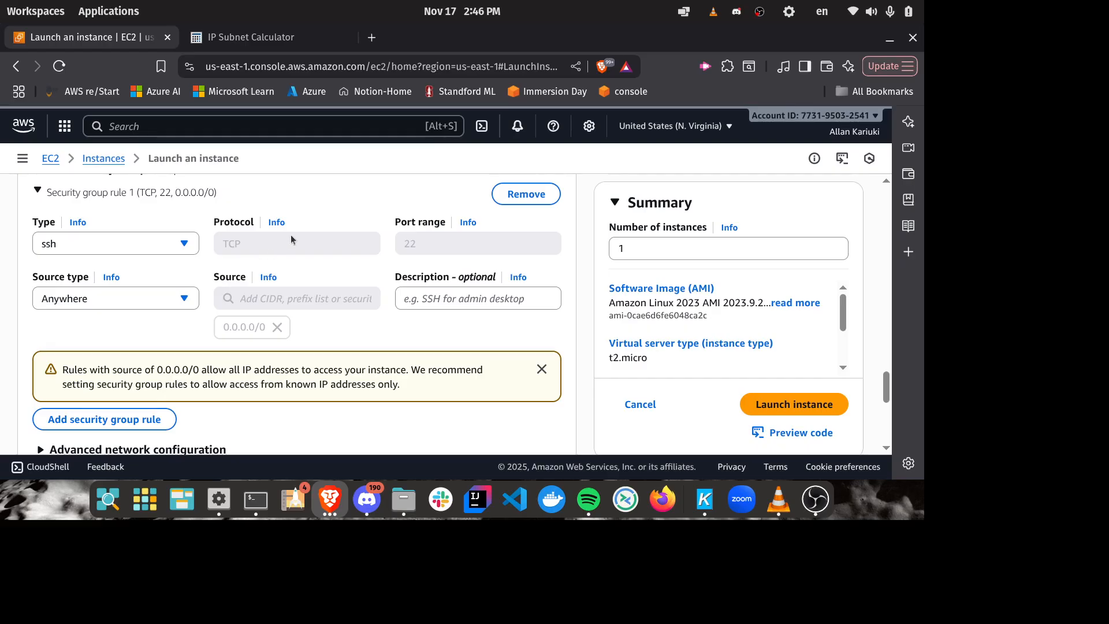
scroll(144, 252, "up", 3)
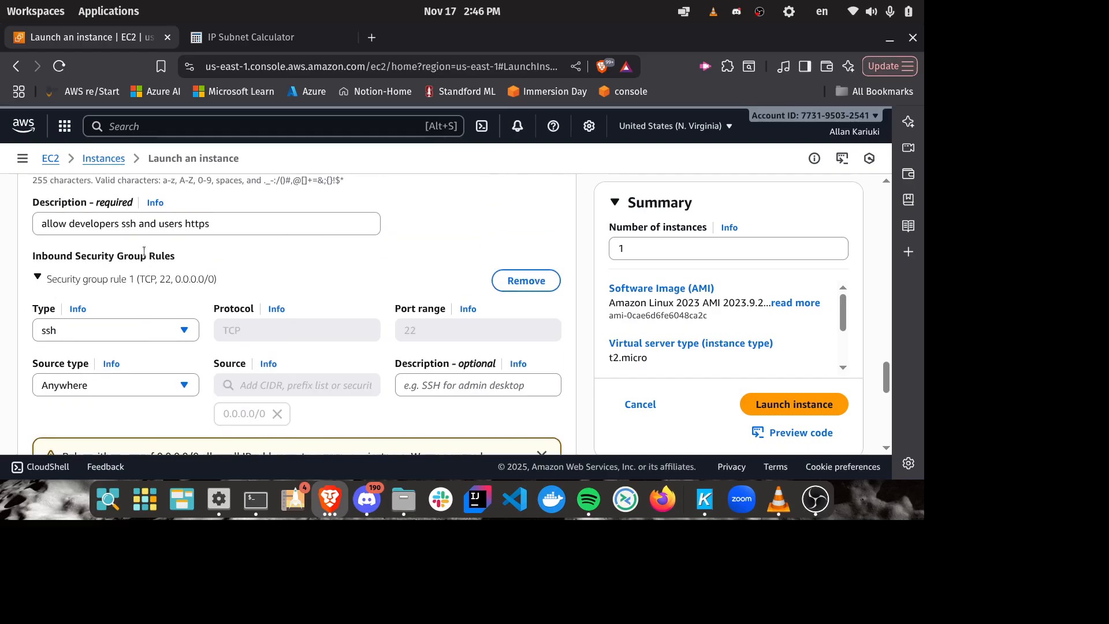
left_click_drag(137, 223, 28, 225)
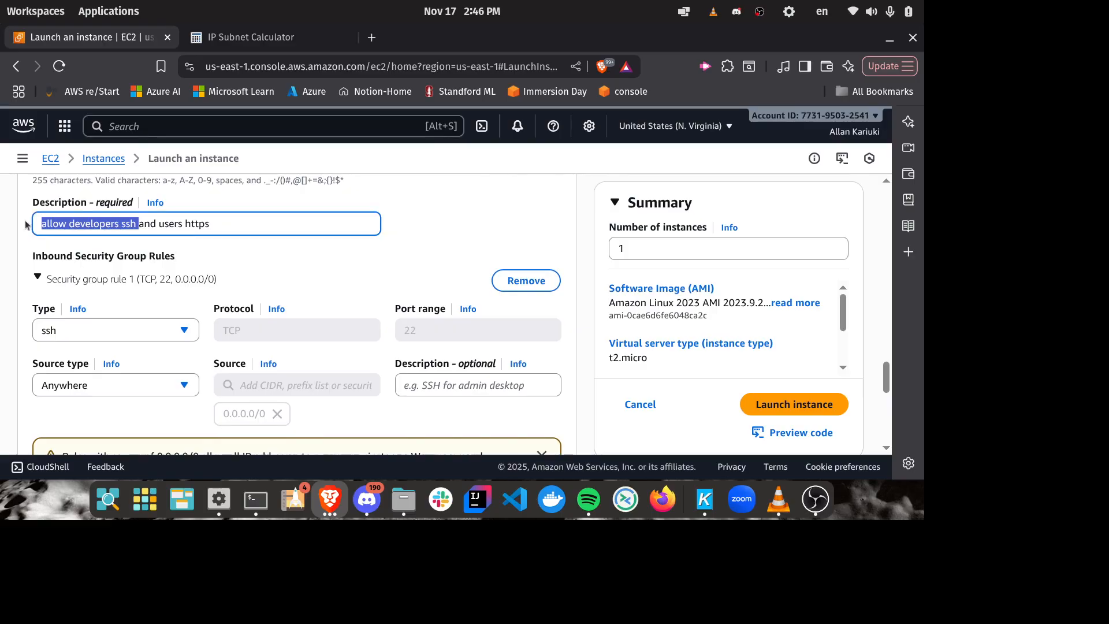
left_click(203, 239)
scroll(350, 244, "down", 3)
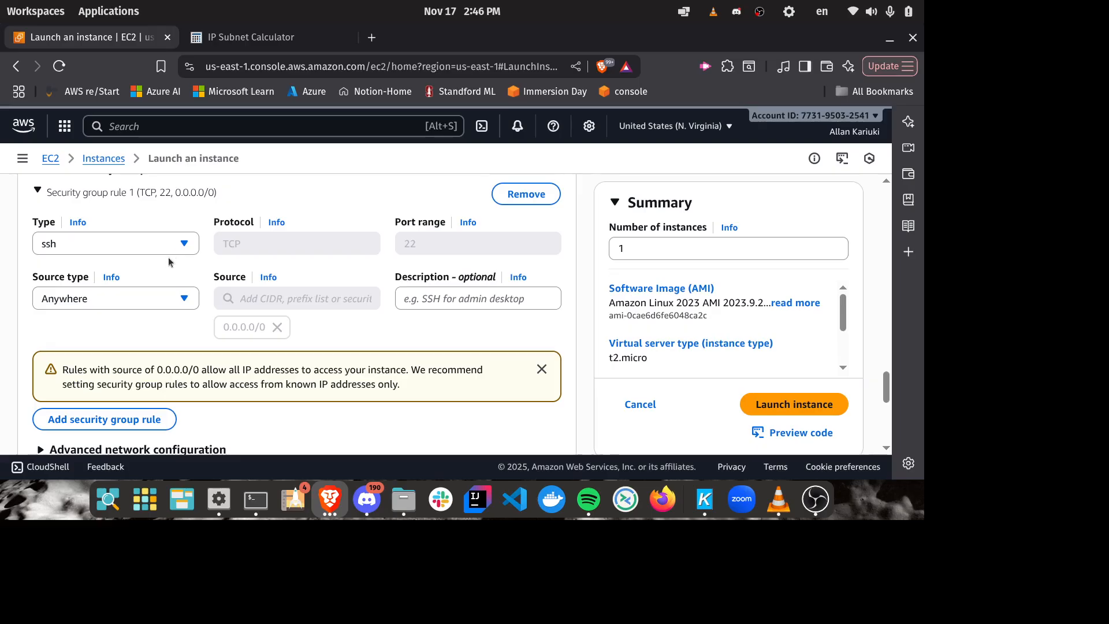
left_click(152, 303)
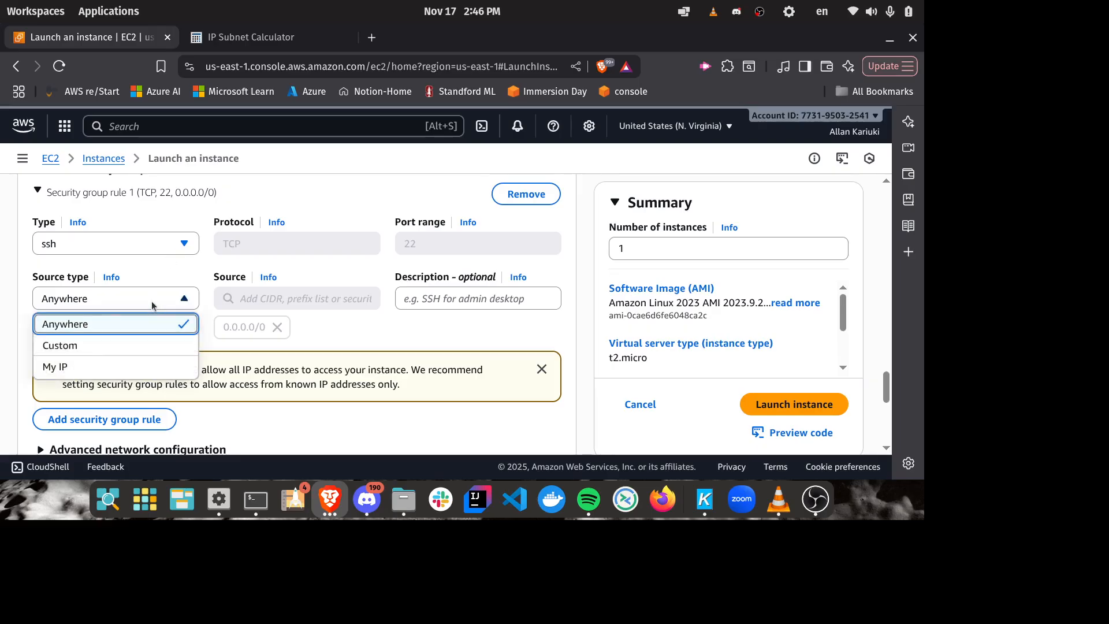
left_click(94, 373)
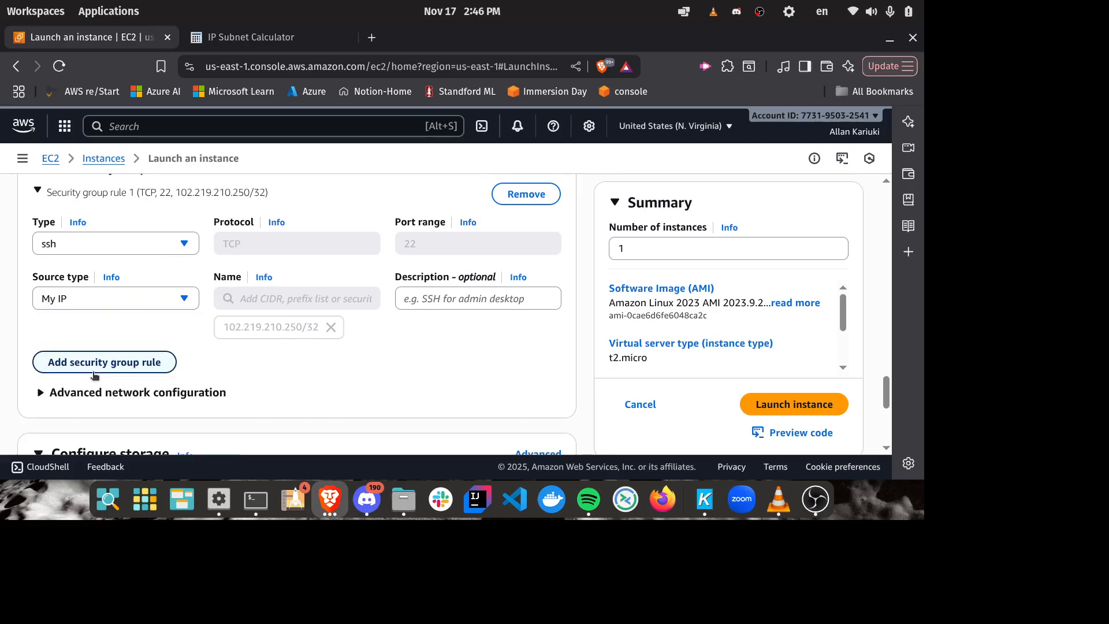
left_click(311, 334)
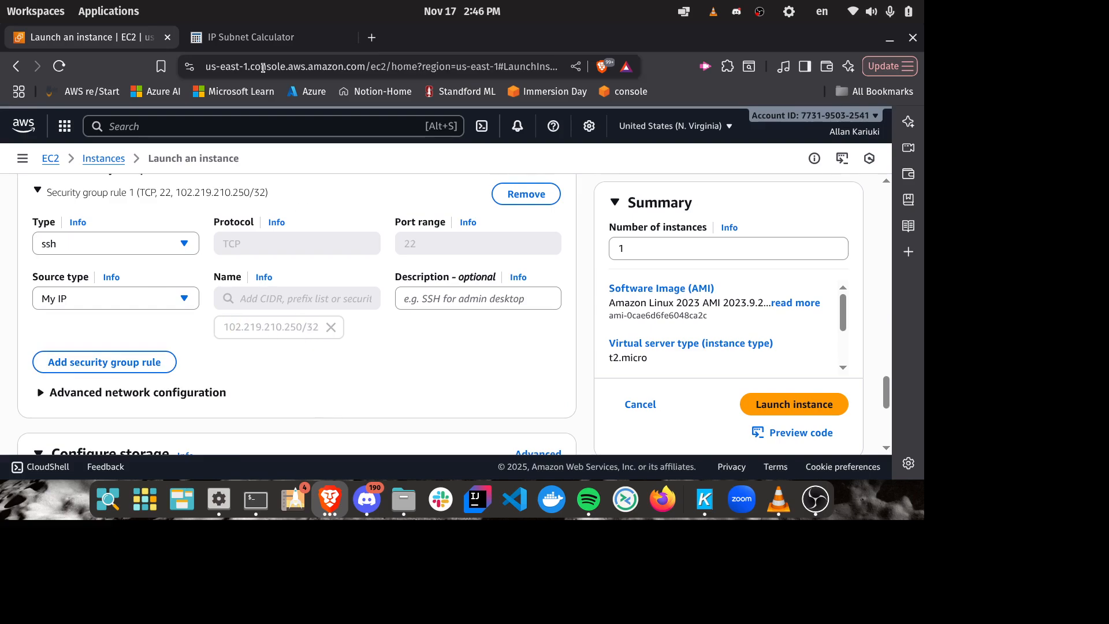
Step: Look up the computer's public IPv4 address on whatismyip.com and compare it with the ssh rule's source in the instance launch page
left_click(375, 43)
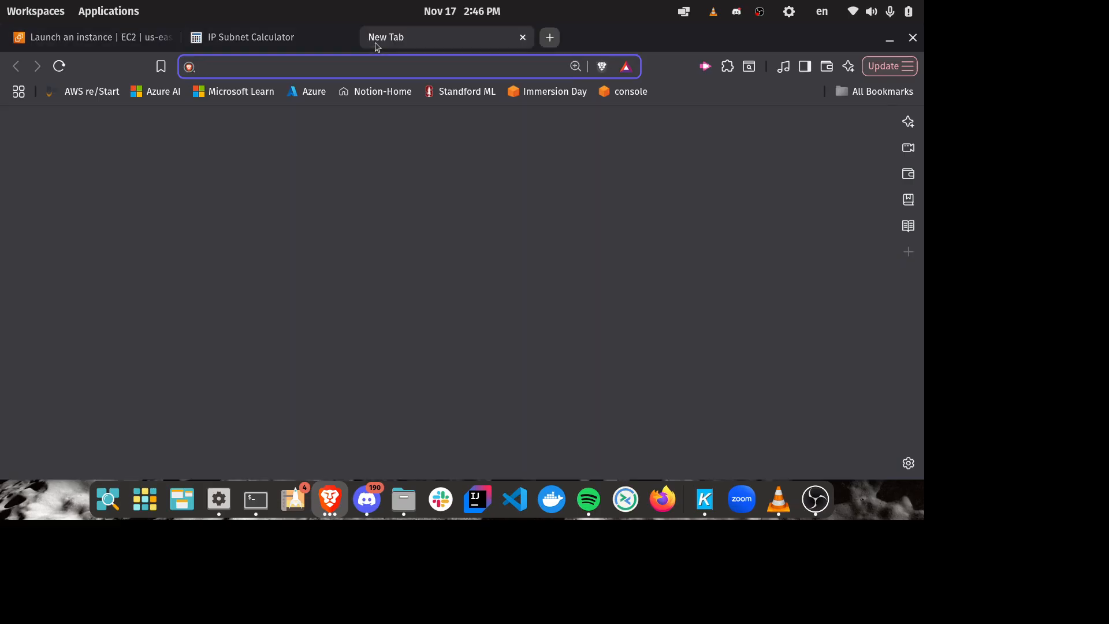
type("what")
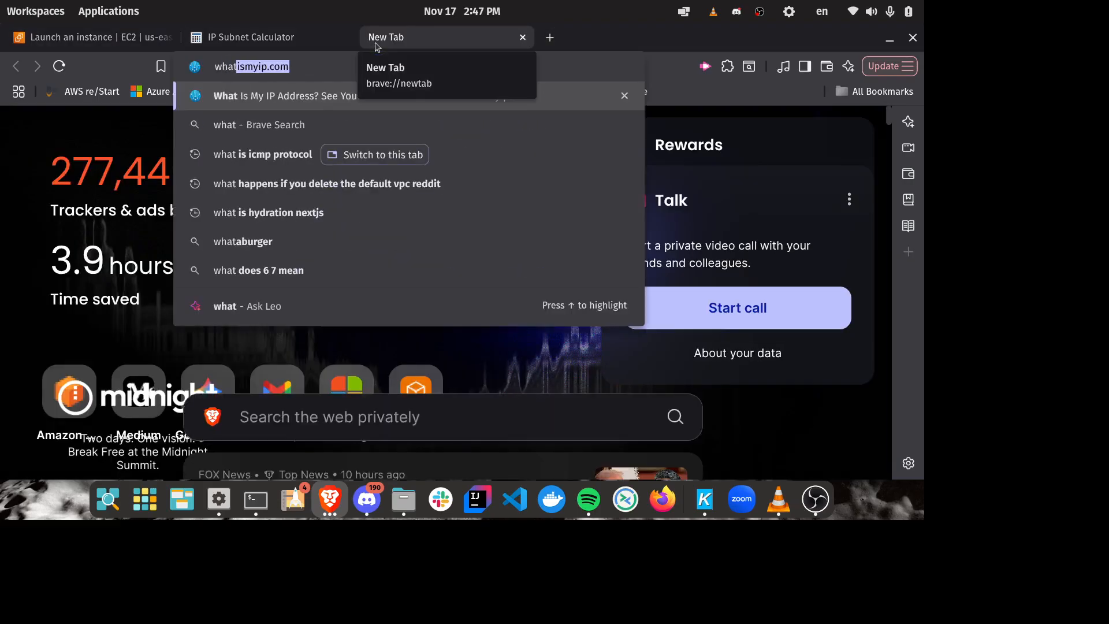
key("Return")
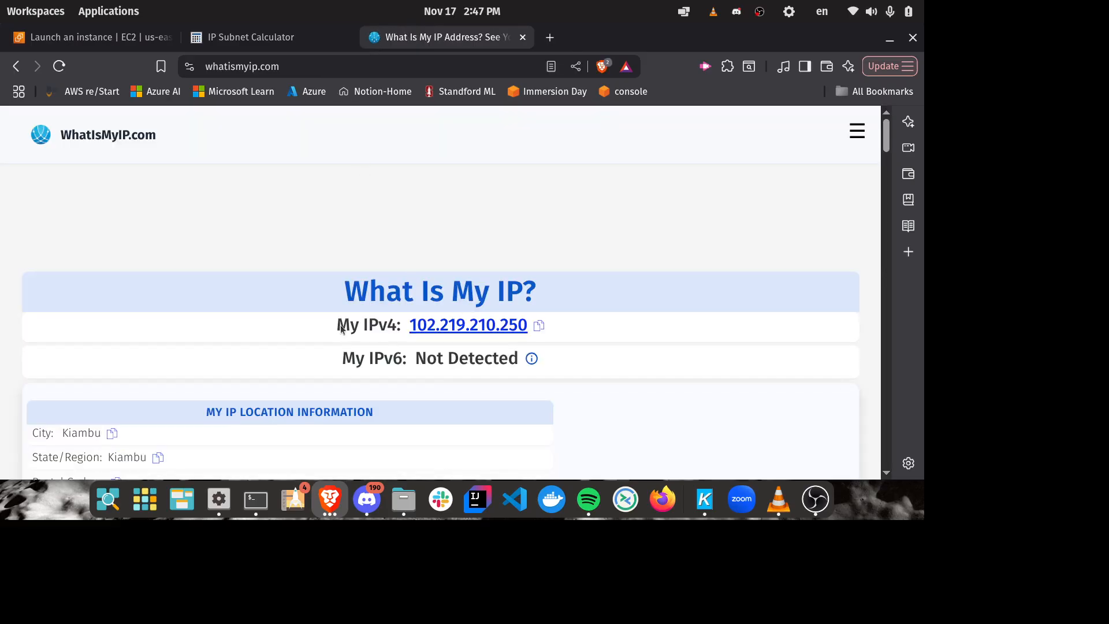
mouse_move(330, 328)
left_mouse_down()
mouse_move(582, 328)
mouse_move(313, 327)
left_mouse_up()
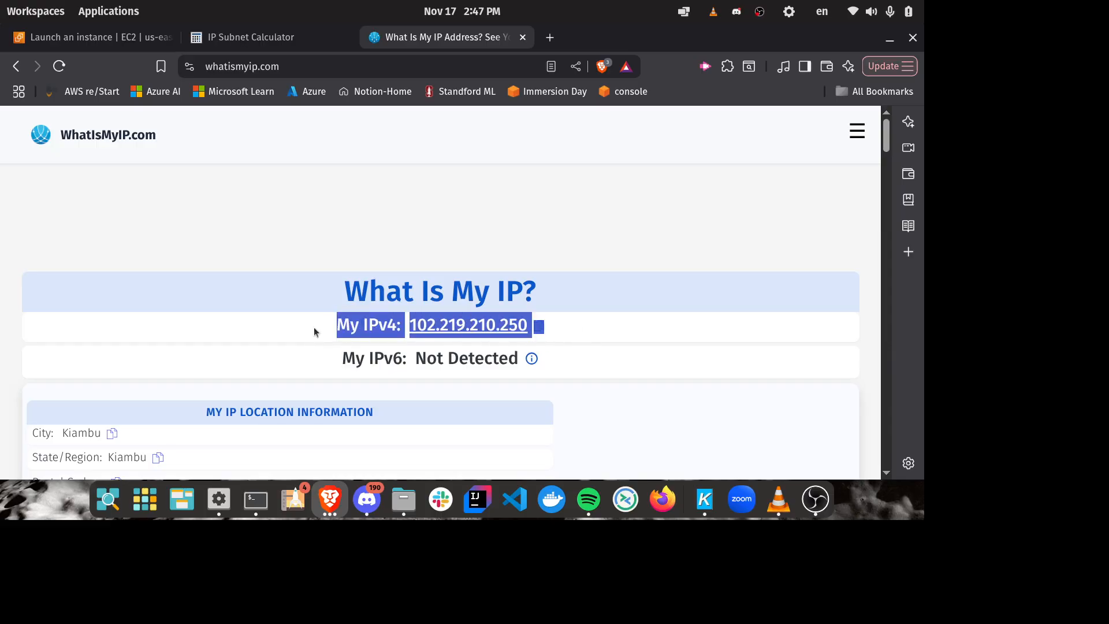
left_click(692, 318)
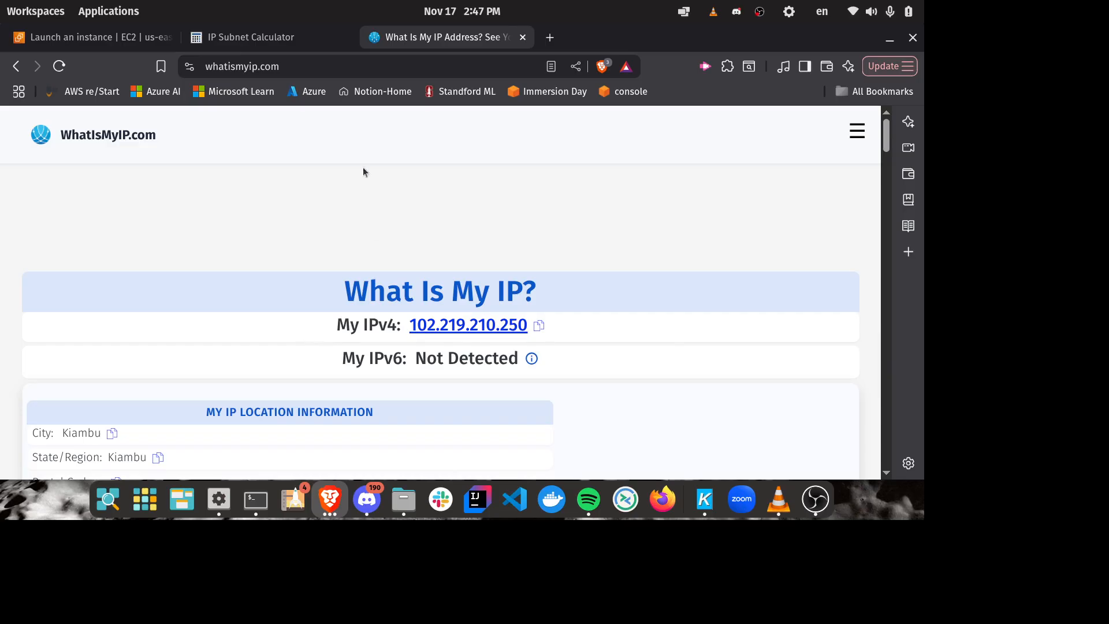
left_click(109, 30)
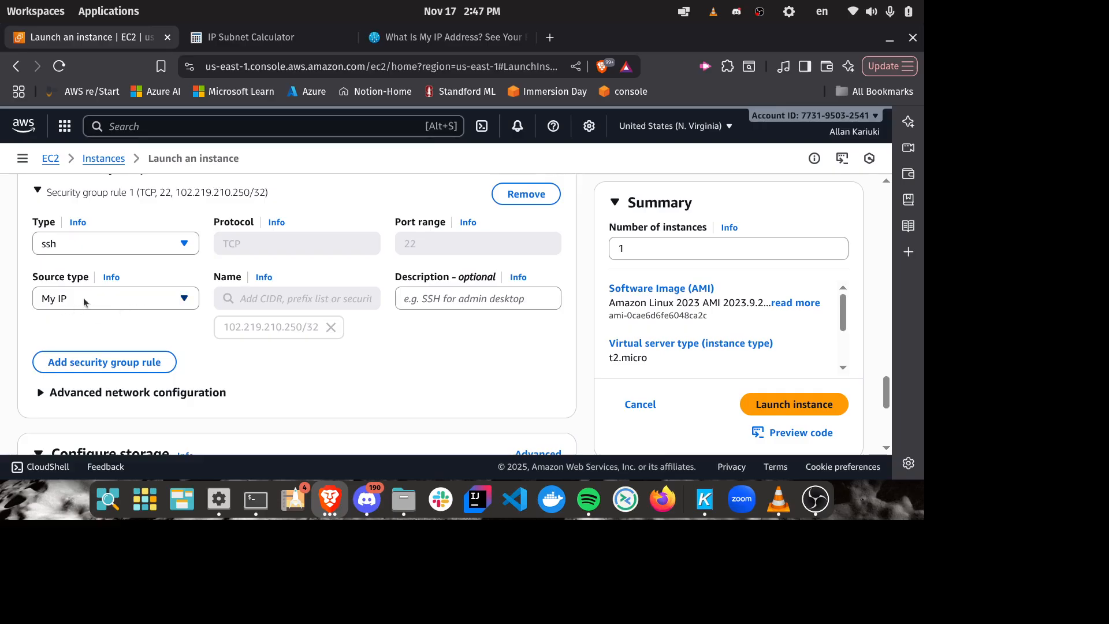
left_click(451, 37)
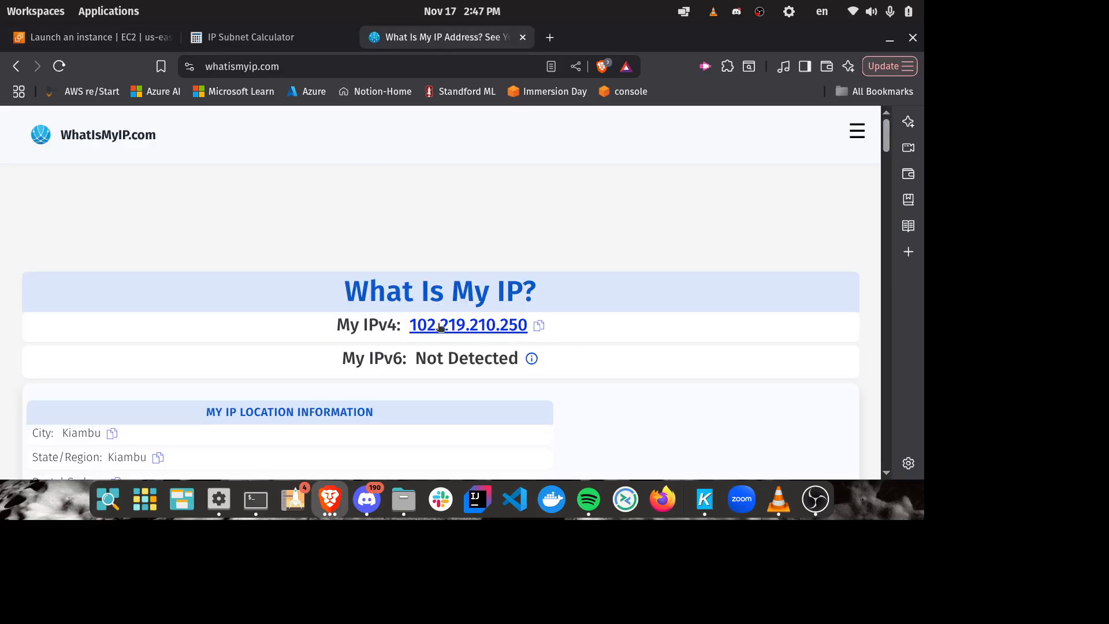
left_click(93, 37)
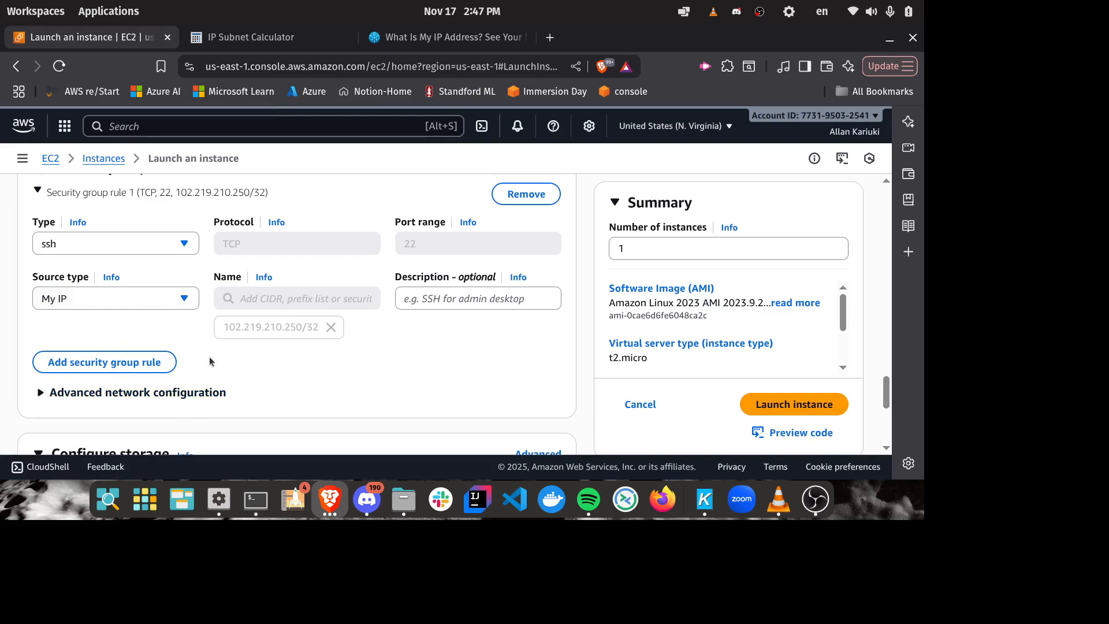
Step: Add a second inbound security group rule and set its type to All traffic
left_click(118, 368)
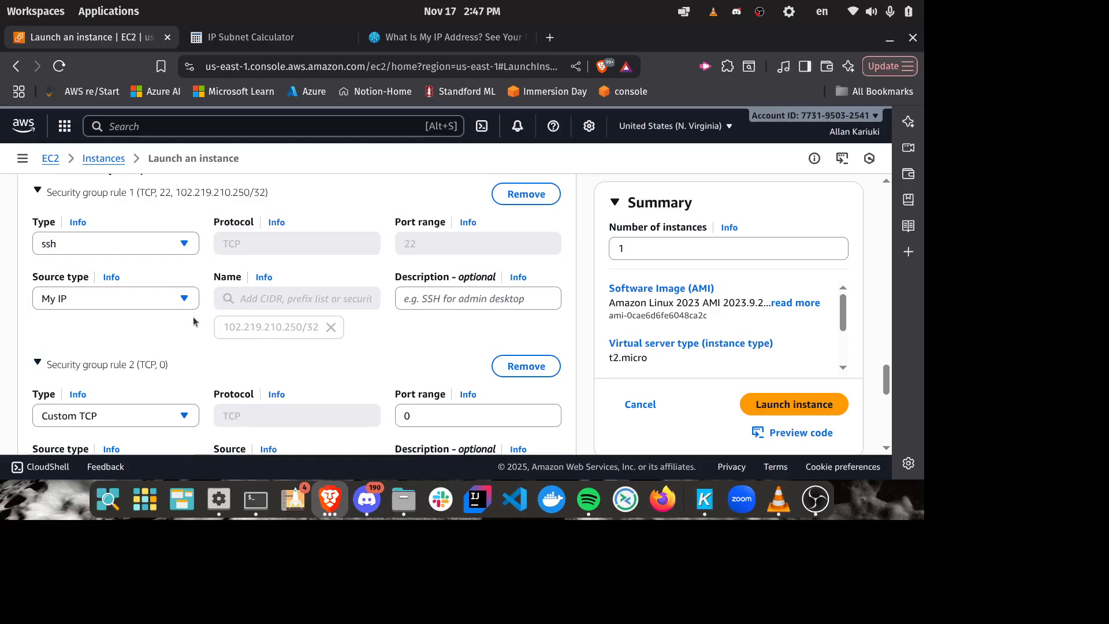
scroll(162, 341, "down", 2)
scroll(171, 333, "up", 2)
scroll(58, 262, "up", 3)
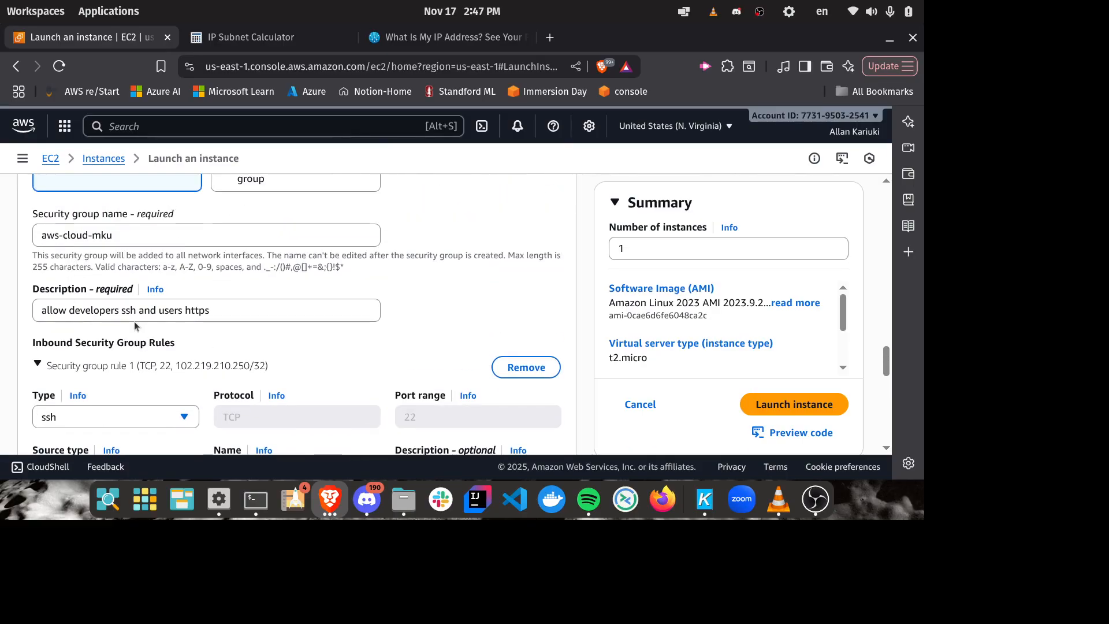
scroll(332, 289, "down", 2)
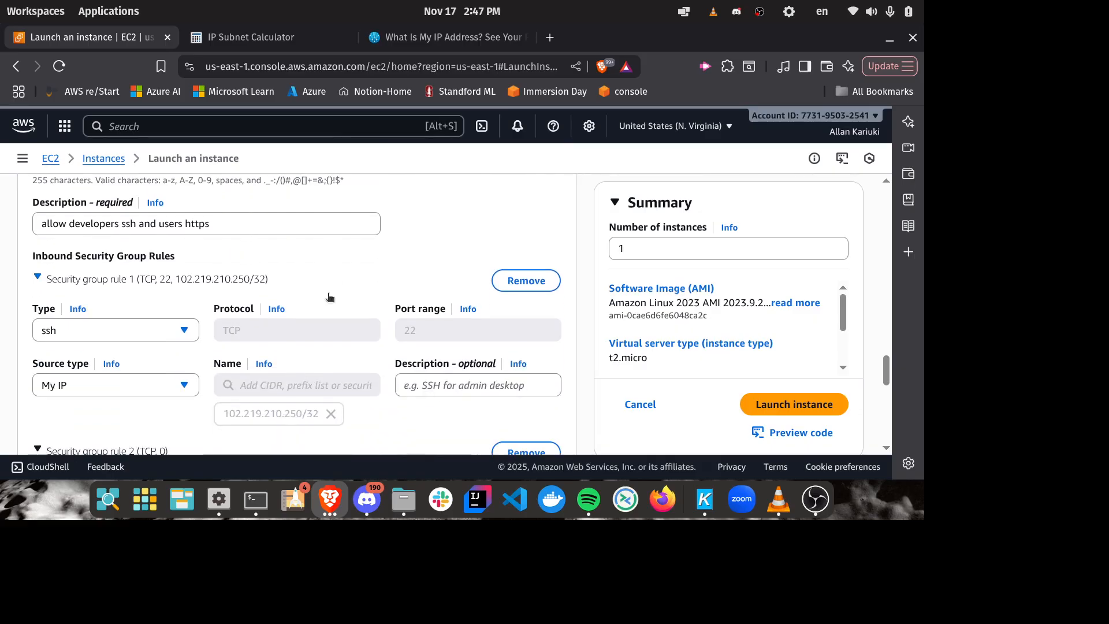
left_click(216, 221)
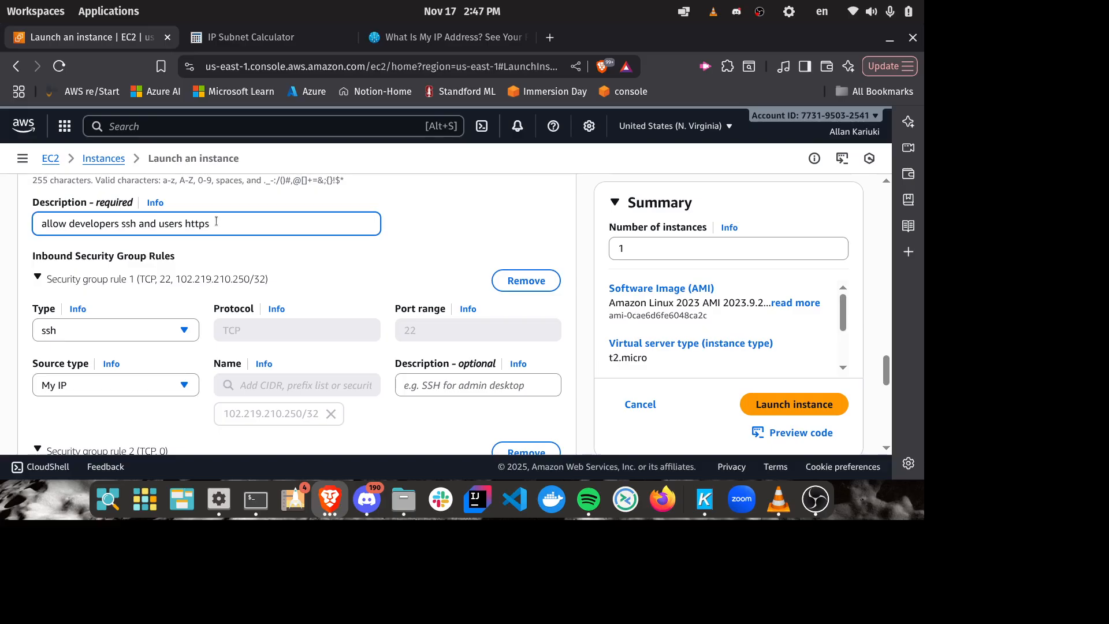
scroll(307, 216, "down", 5)
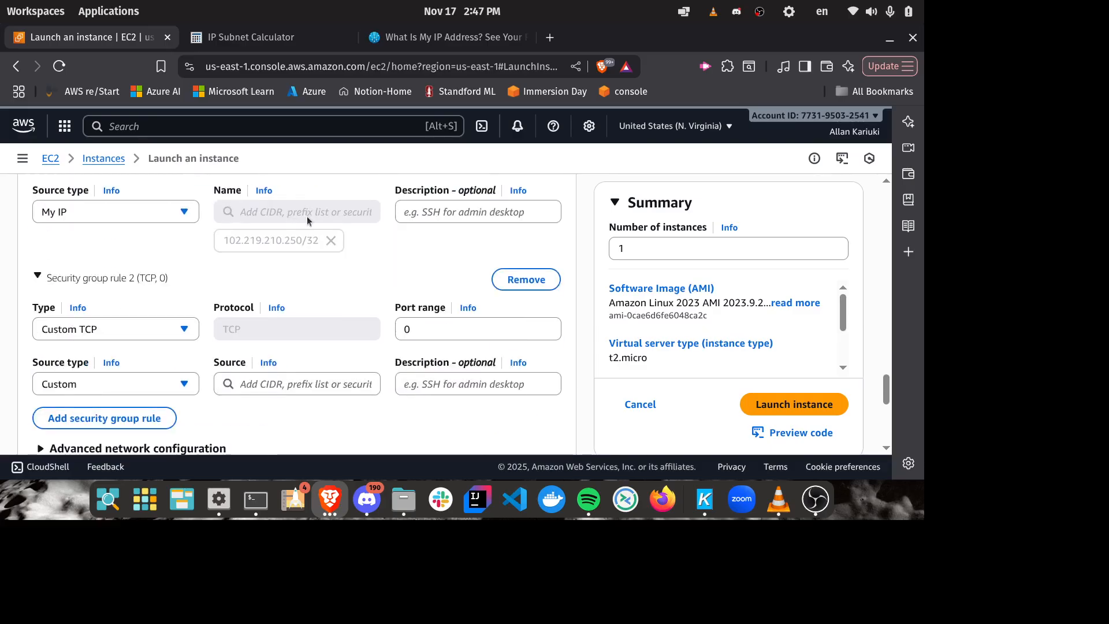
left_click(183, 243)
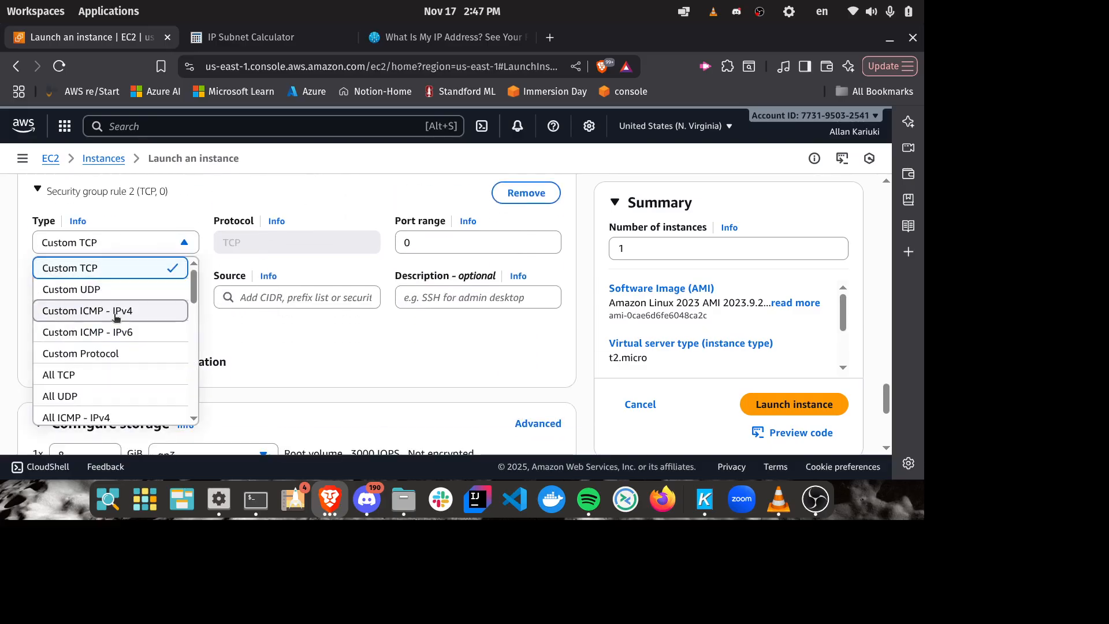
scroll(116, 317, "down", 3)
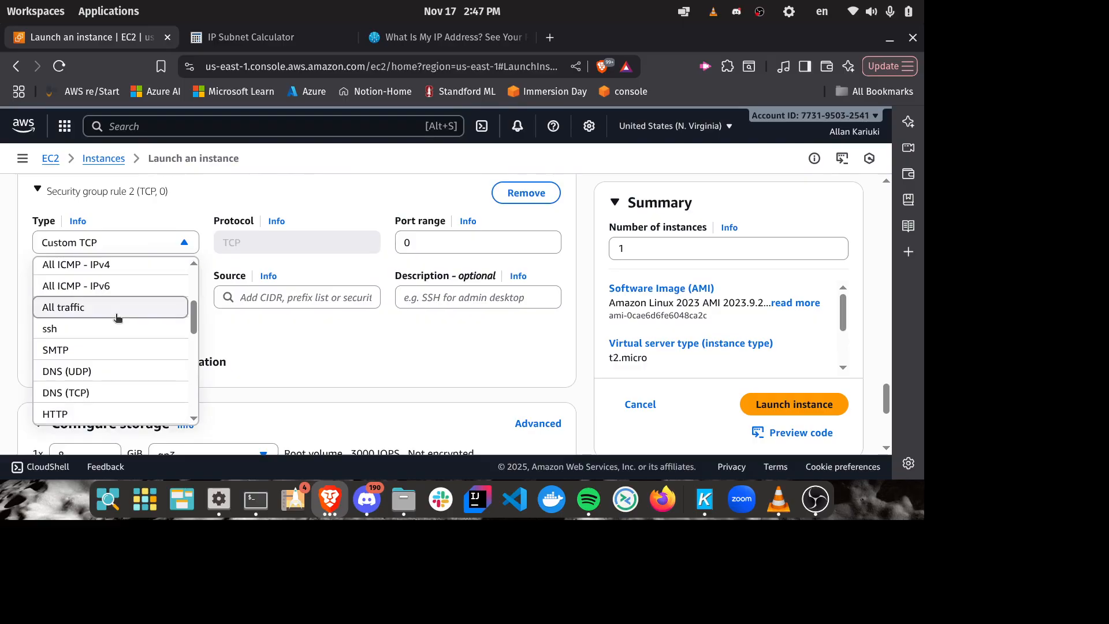
left_click(117, 317)
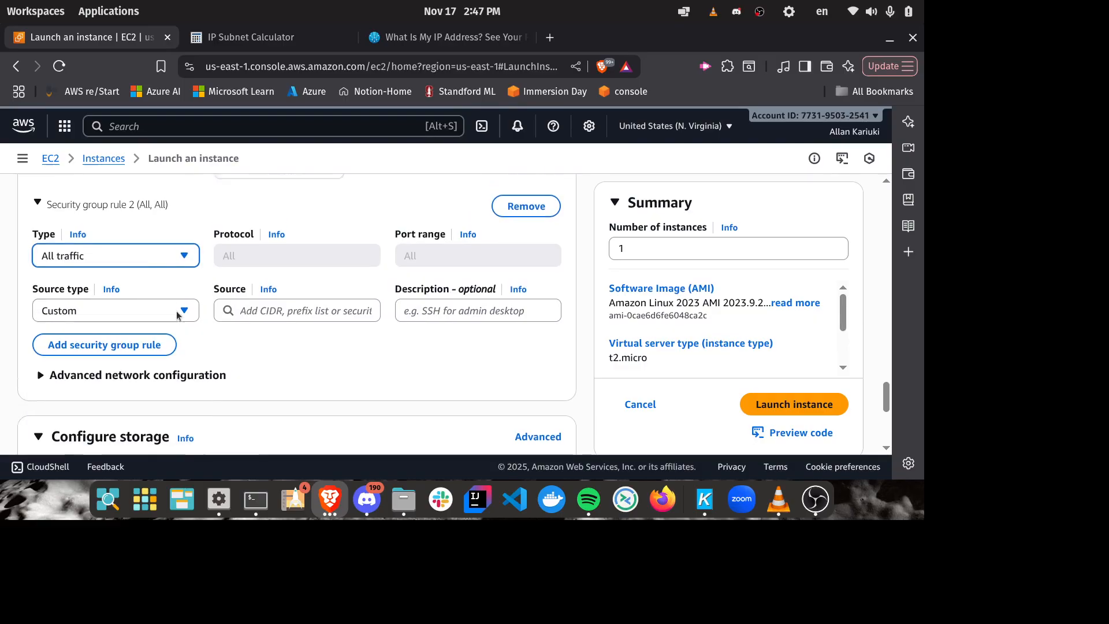
Step: Change the second inbound security group rule's type to HTTP
scroll(178, 315, "up", 2)
left_click(154, 331)
scroll(144, 278, "down", 3)
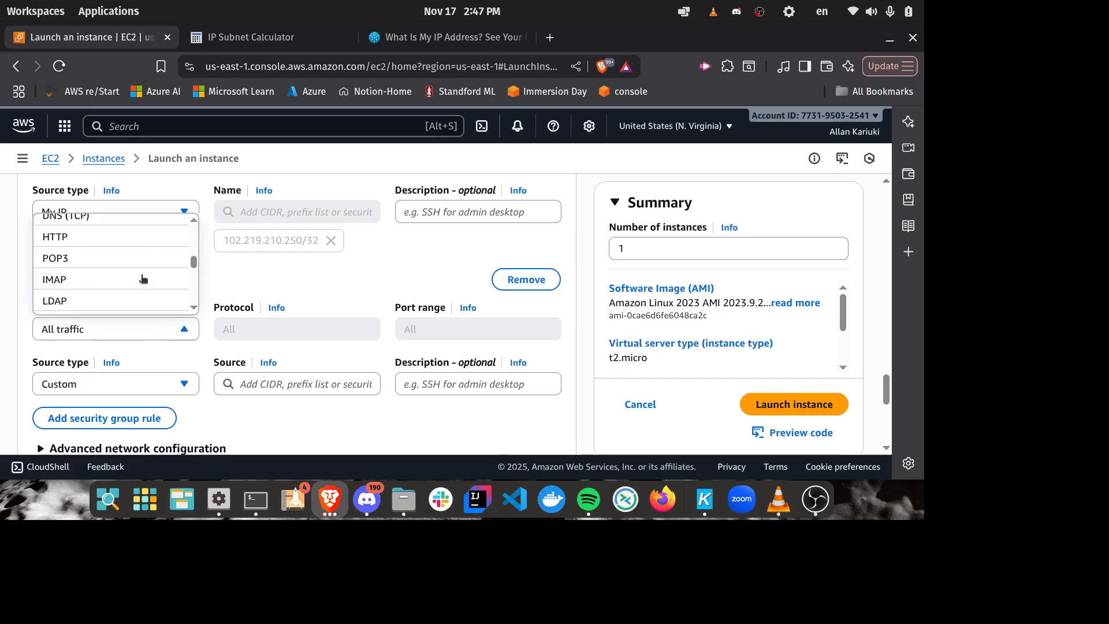
scroll(141, 280, "down", 5)
scroll(124, 280, "up", 4)
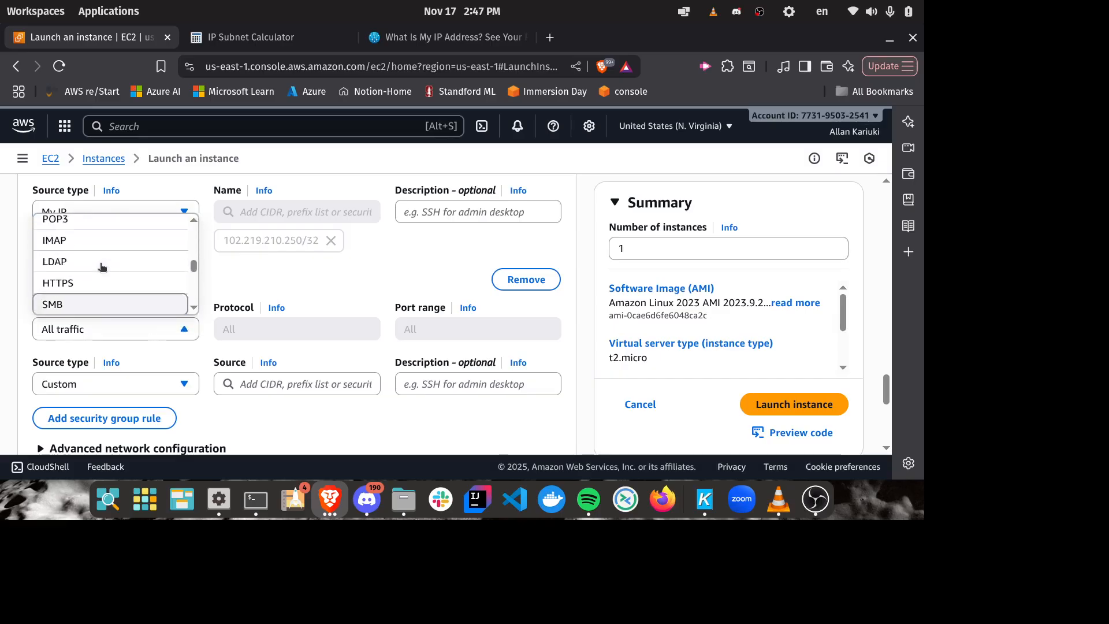
scroll(86, 257, "up", 2)
left_click(65, 241)
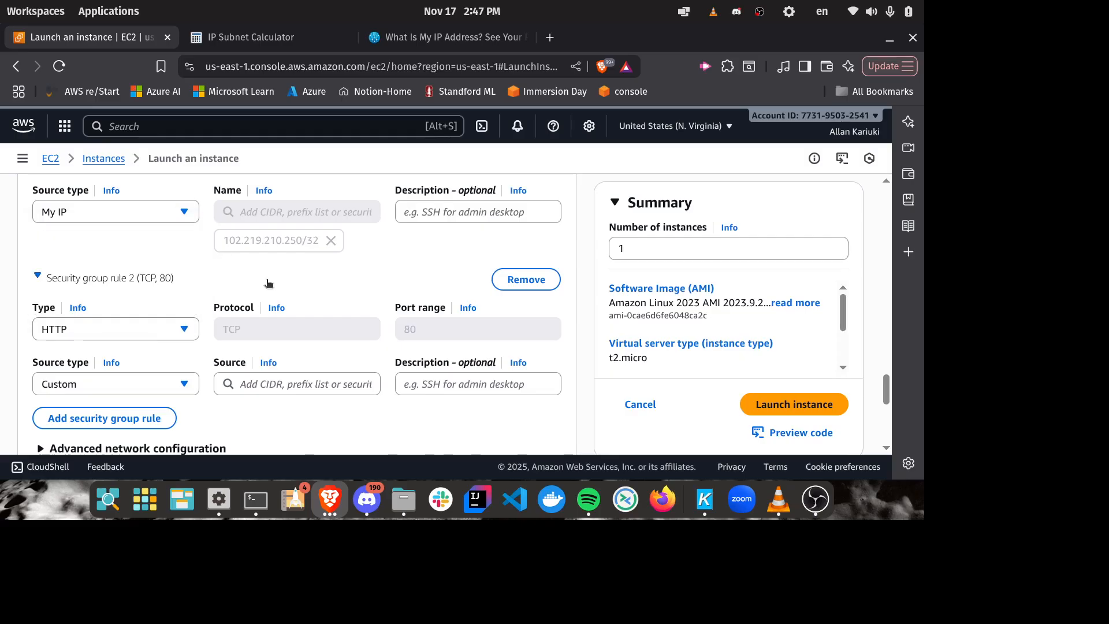
Step: Open the HTTP rule to all addresses by setting its source type to Anywhere
scroll(363, 288, "down", 2)
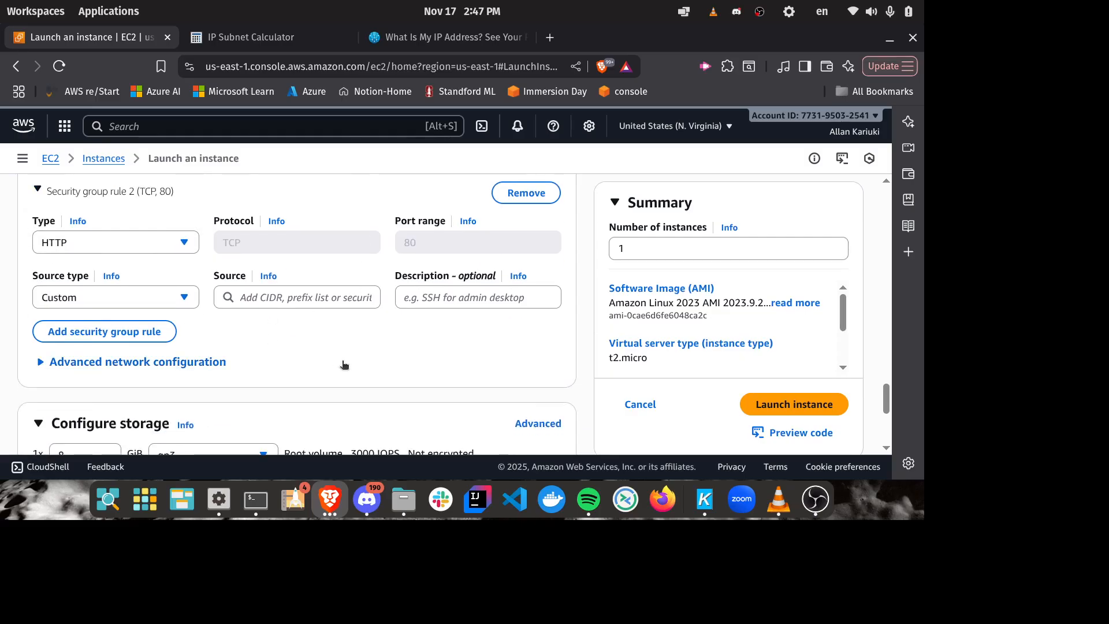
scroll(310, 384, "up", 2)
scroll(190, 352, "down", 2)
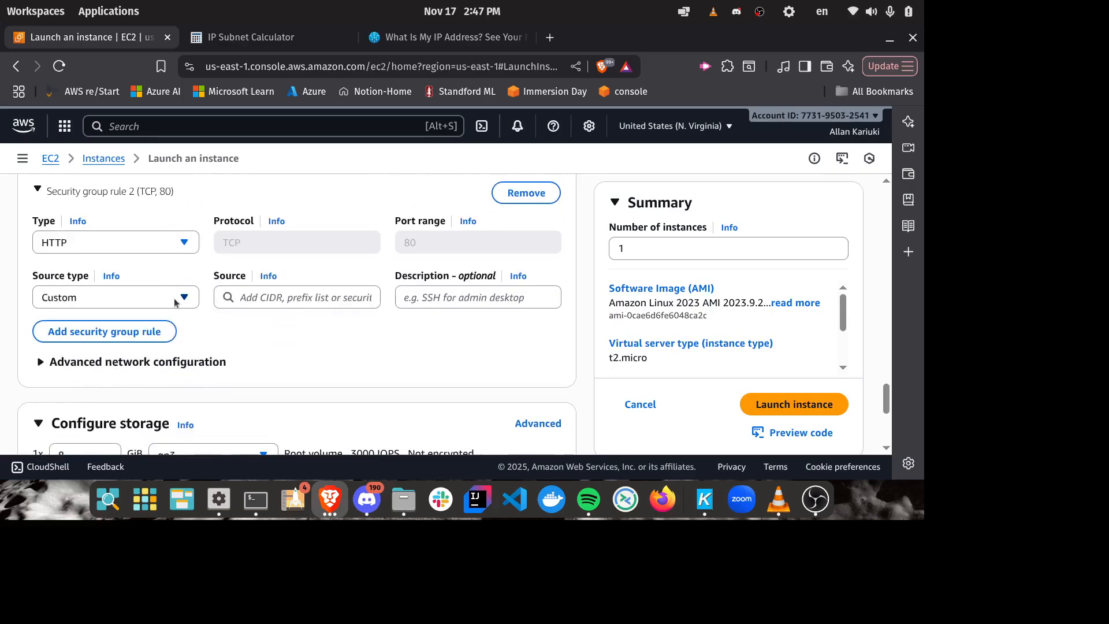
left_click(175, 299)
left_click(115, 325)
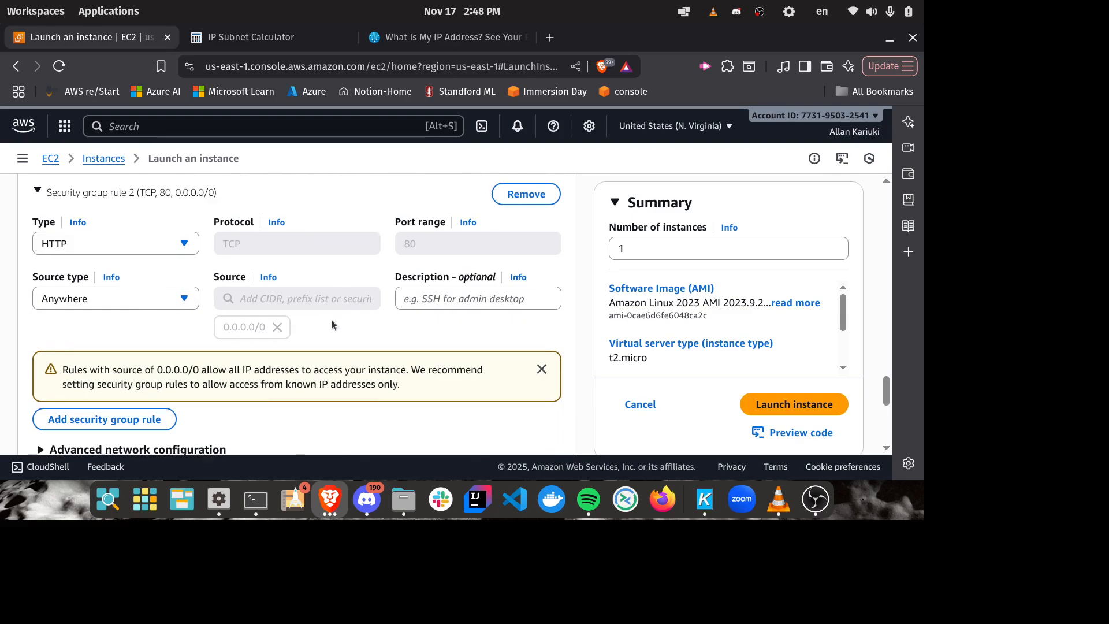
scroll(332, 323, "up", 2)
scroll(333, 325, "down", 2)
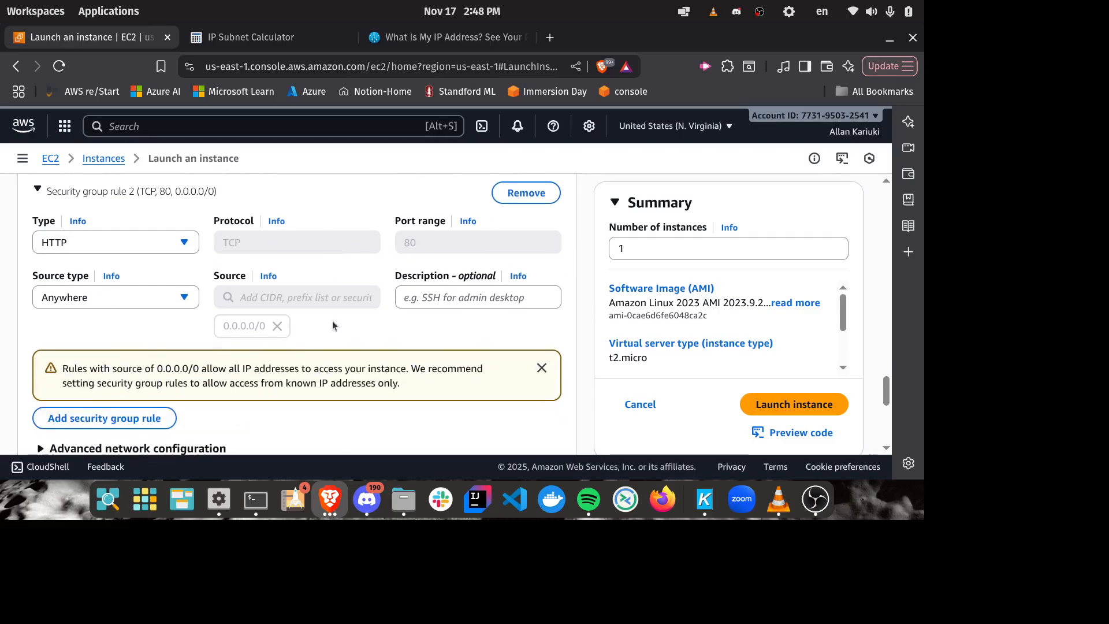
scroll(333, 324, "up", 2)
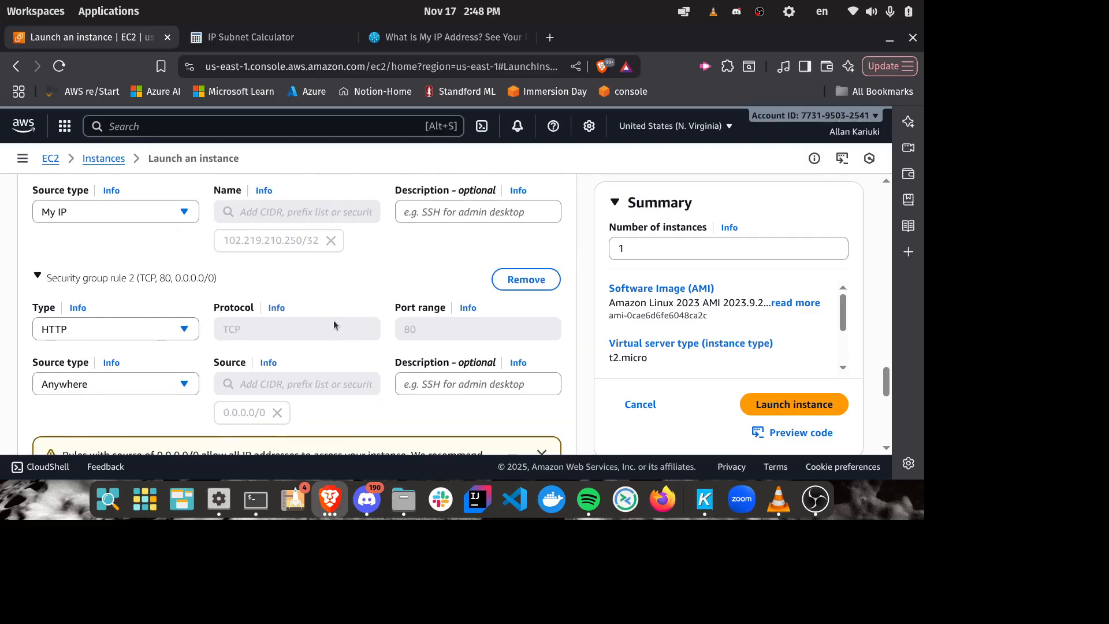
scroll(334, 325, "down", 5)
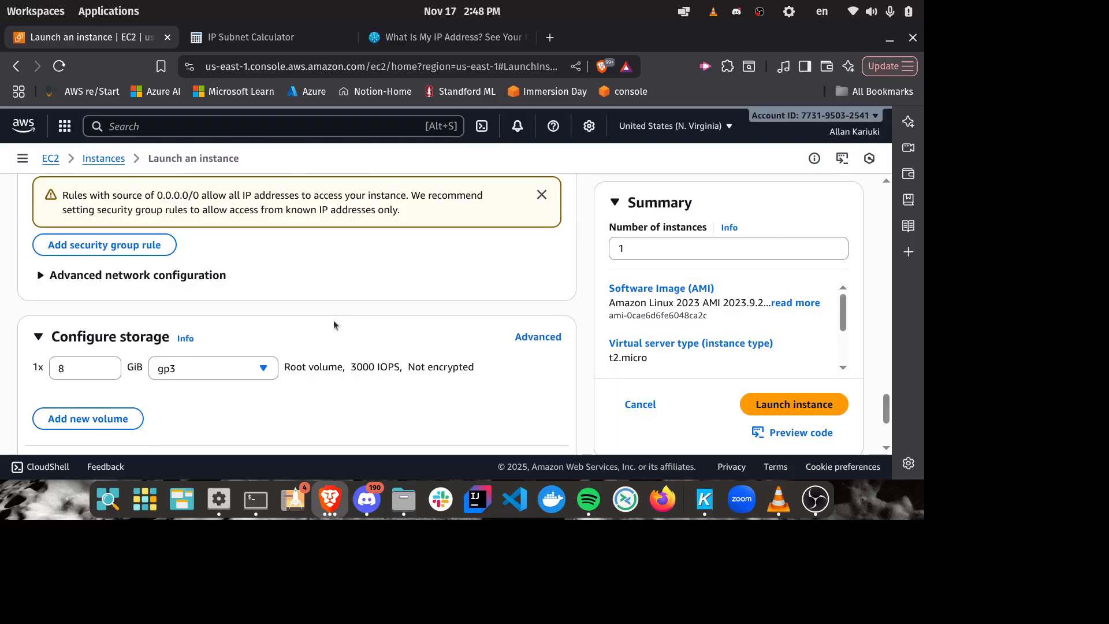
Step: Expand the instance's advanced details and go to the optional User data field
scroll(334, 321, "down", 3)
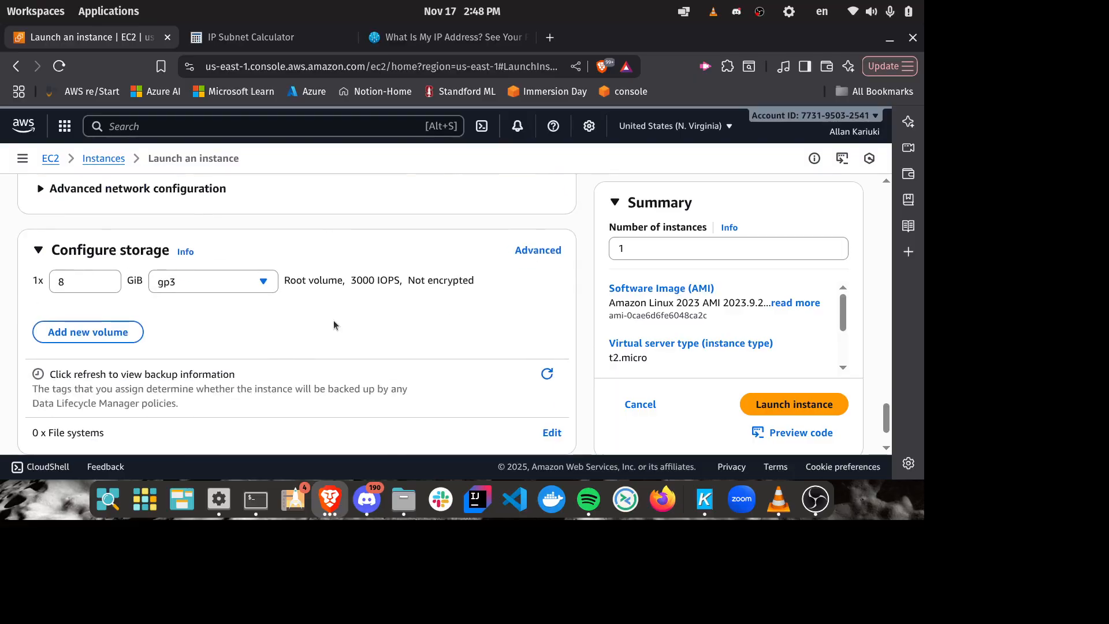
left_click(42, 407)
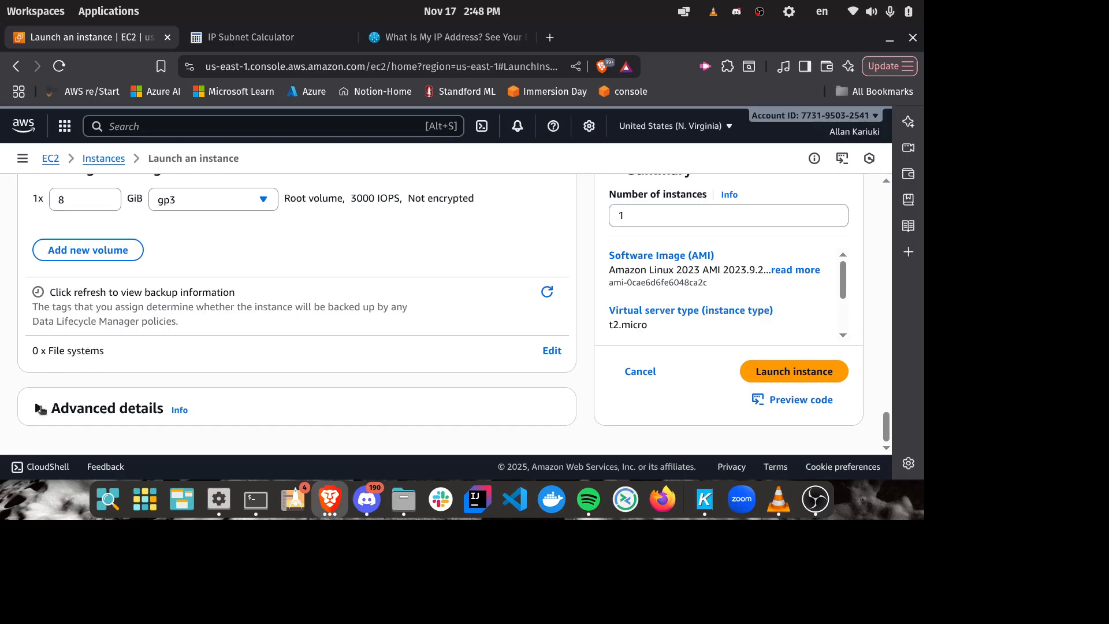
scroll(188, 372, "down", 8)
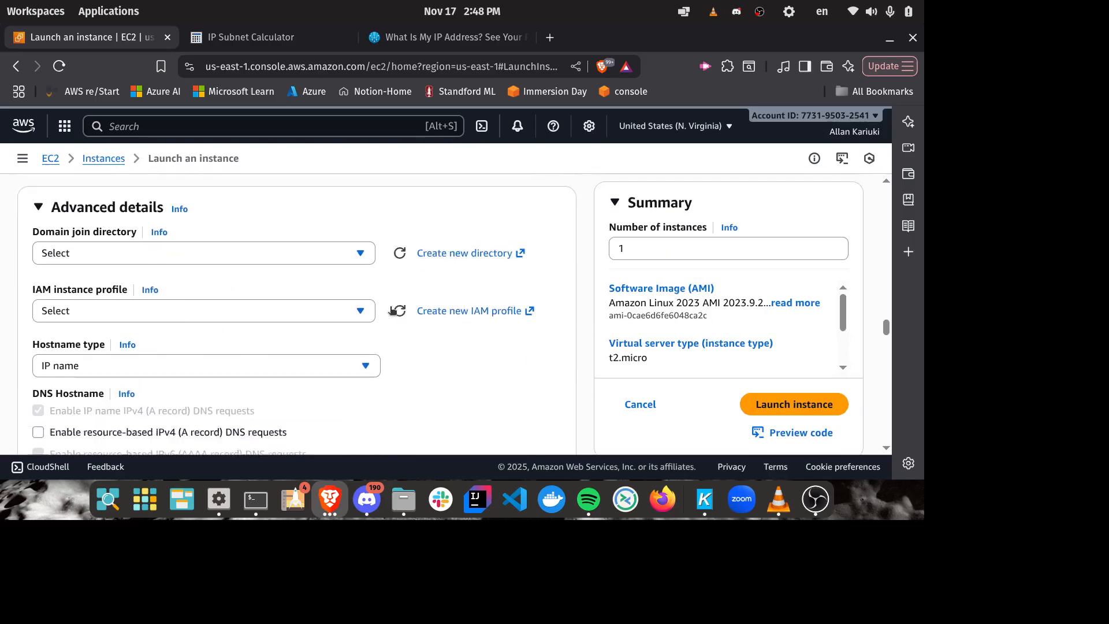
scroll(390, 309, "up", 3)
scroll(388, 310, "down", 12)
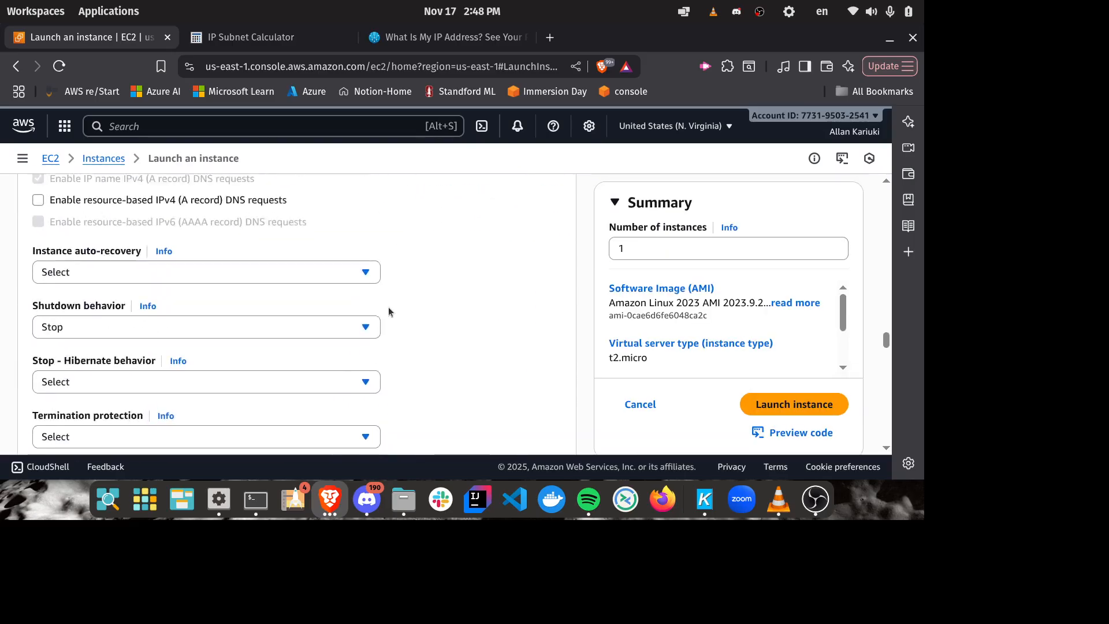
scroll(388, 312, "down", 8)
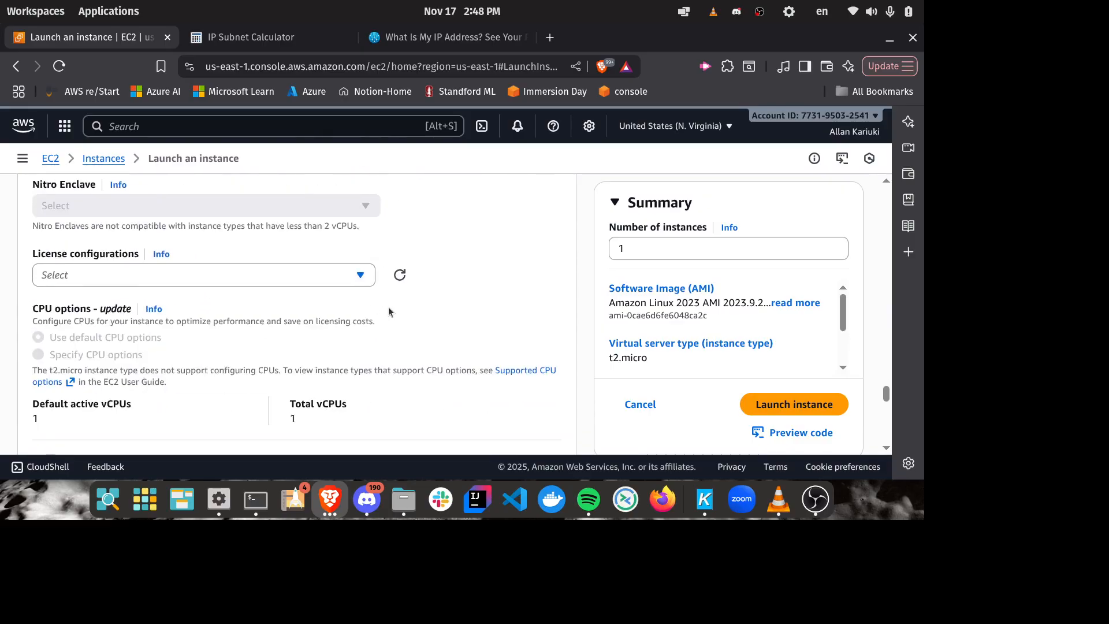
scroll(388, 312, "down", 2)
scroll(388, 312, "down", 9)
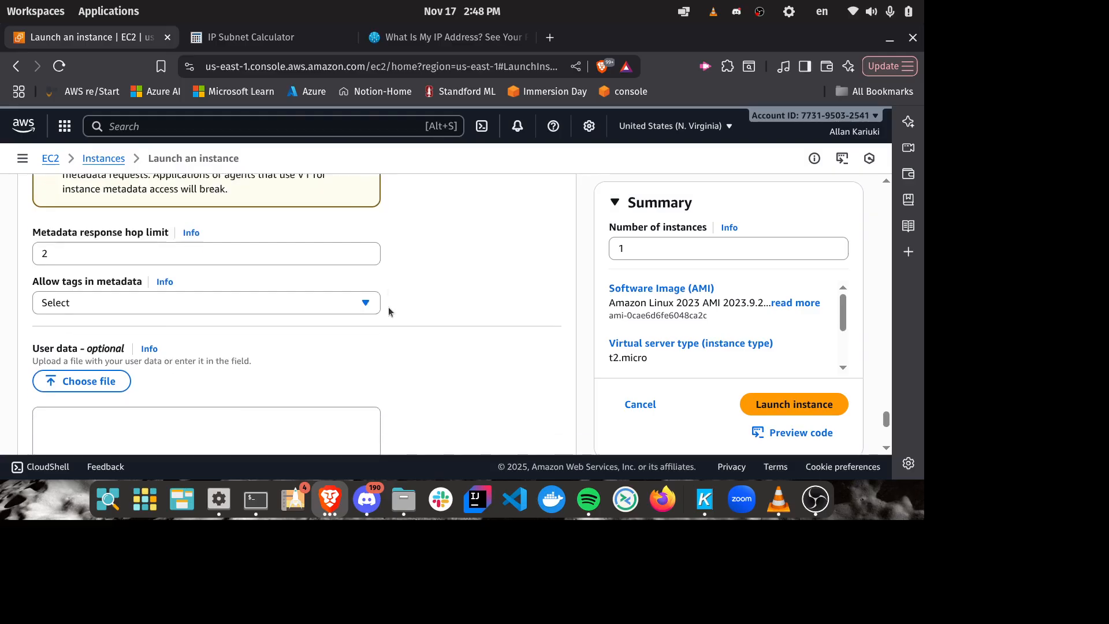
scroll(388, 312, "down", 3)
scroll(388, 312, "up", 3)
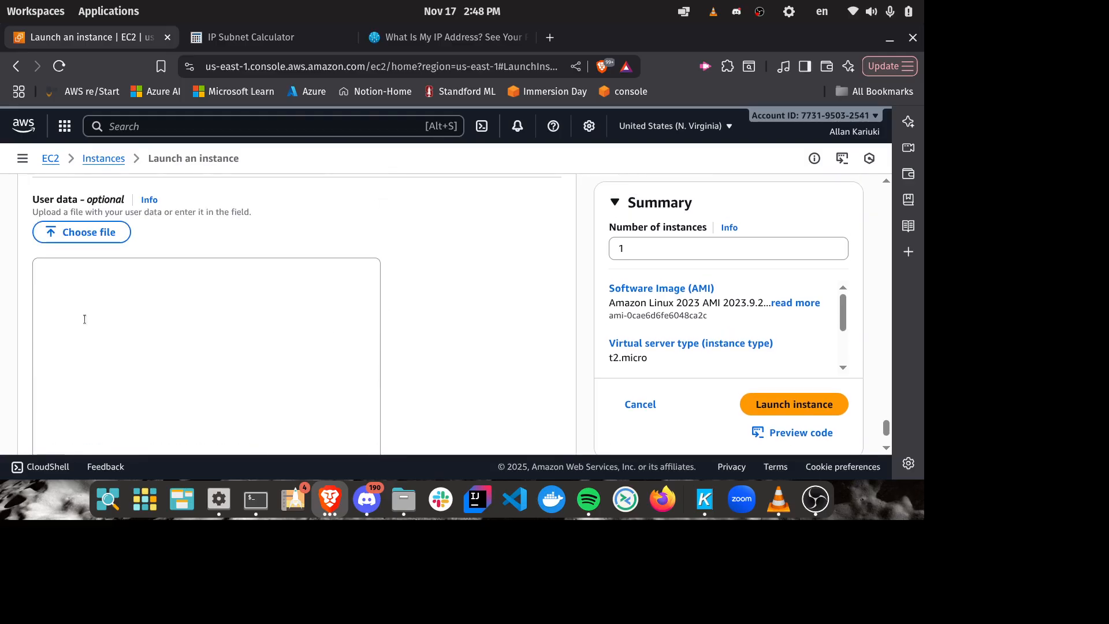
Step: Paste the bash user data script that installs Apache httpd on Amazon Linux 2023 into the User data field
left_click(85, 391)
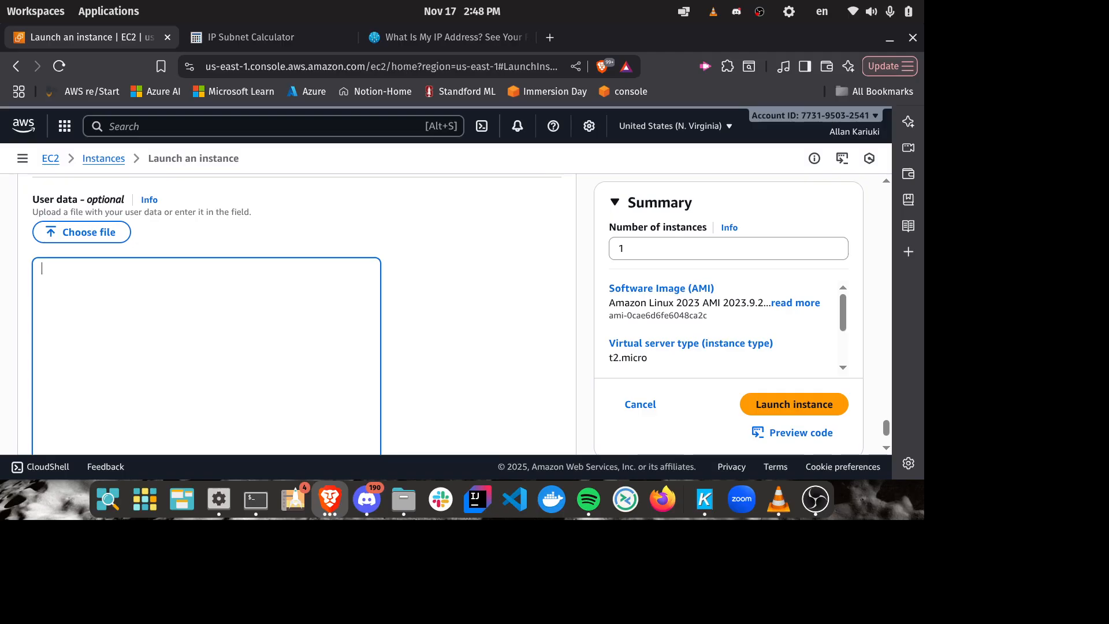
left_click(1063, 190)
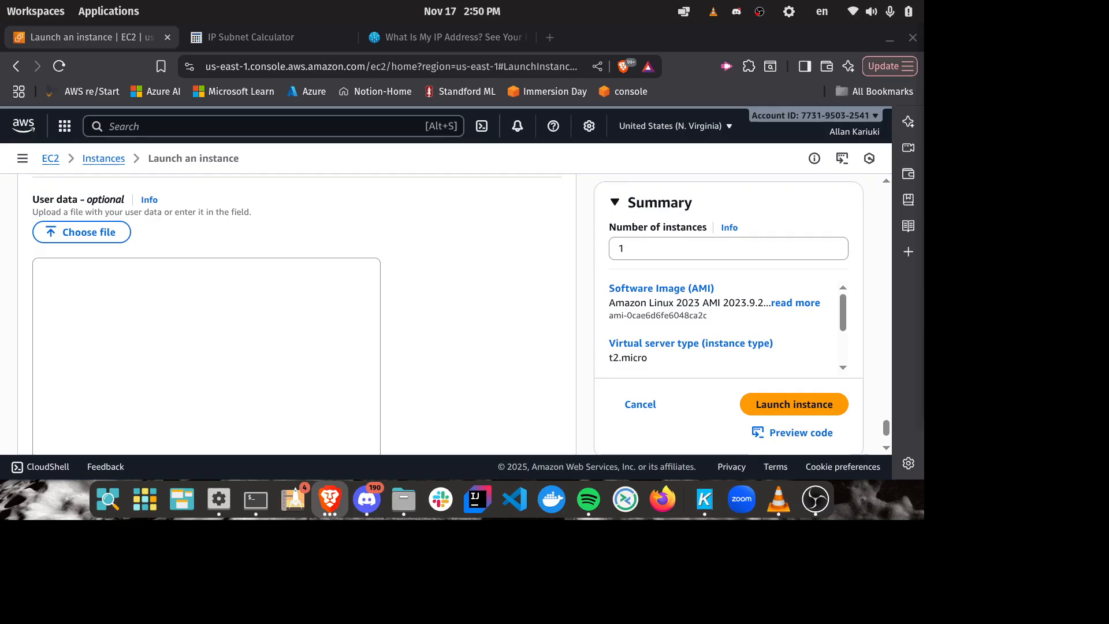
left_click(104, 287)
key("ctrl+v")
scroll(139, 294, "up", 10)
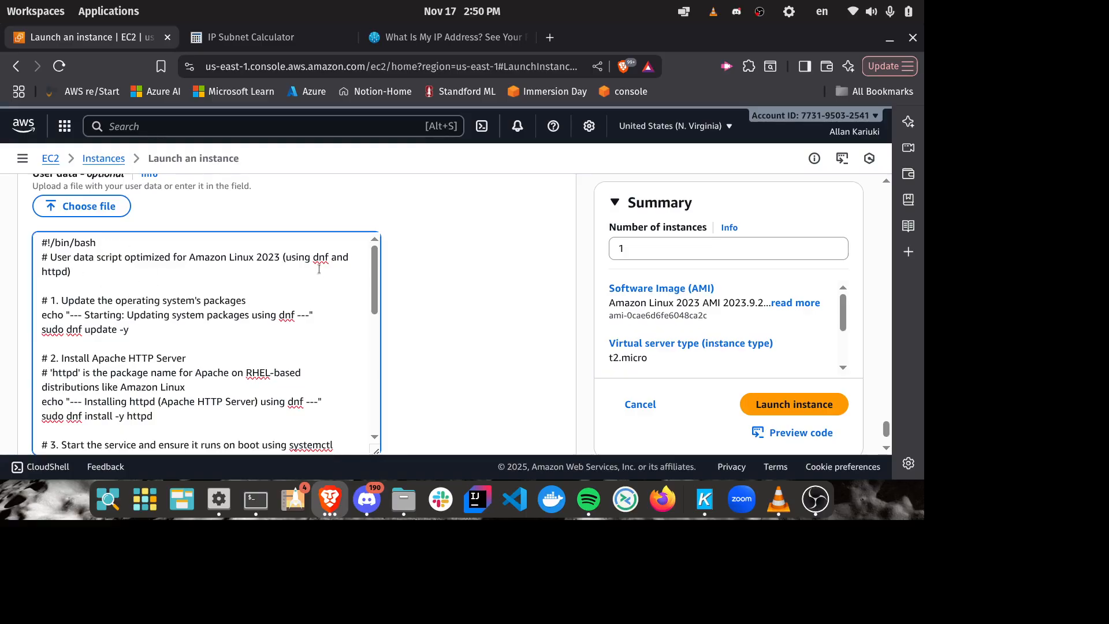
Step: Examine the user data script's commands for updating packages, installing Apache and starting and enabling the httpd service
mouse_move(314, 264)
left_mouse_down()
mouse_move(327, 261)
mouse_move(322, 269)
left_mouse_up()
left_click_drag(700, 303, 580, 312)
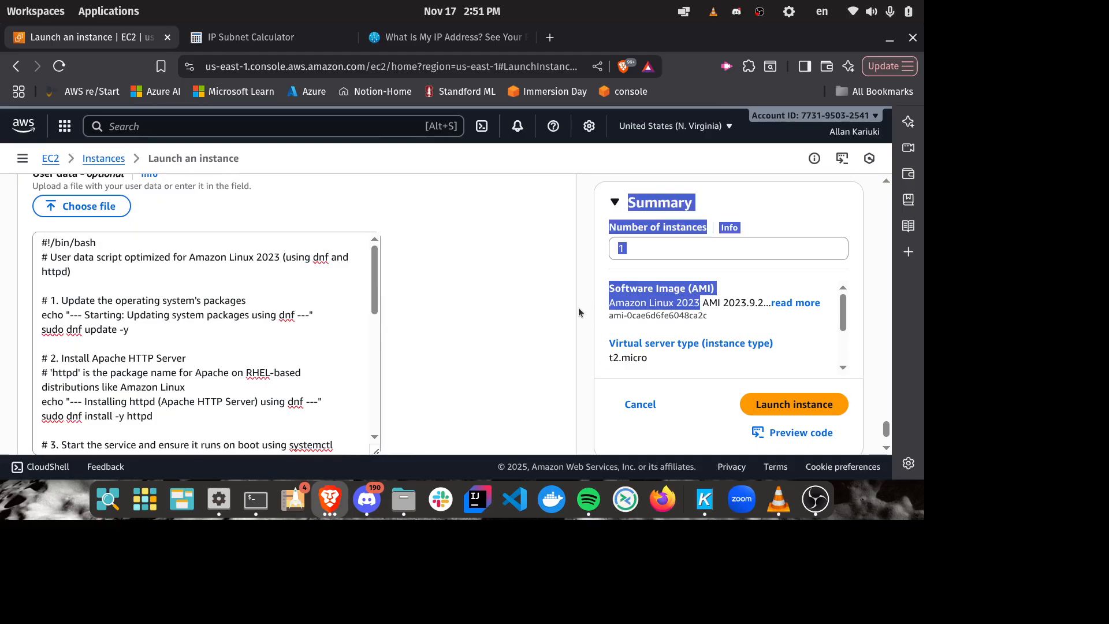
left_click(437, 291)
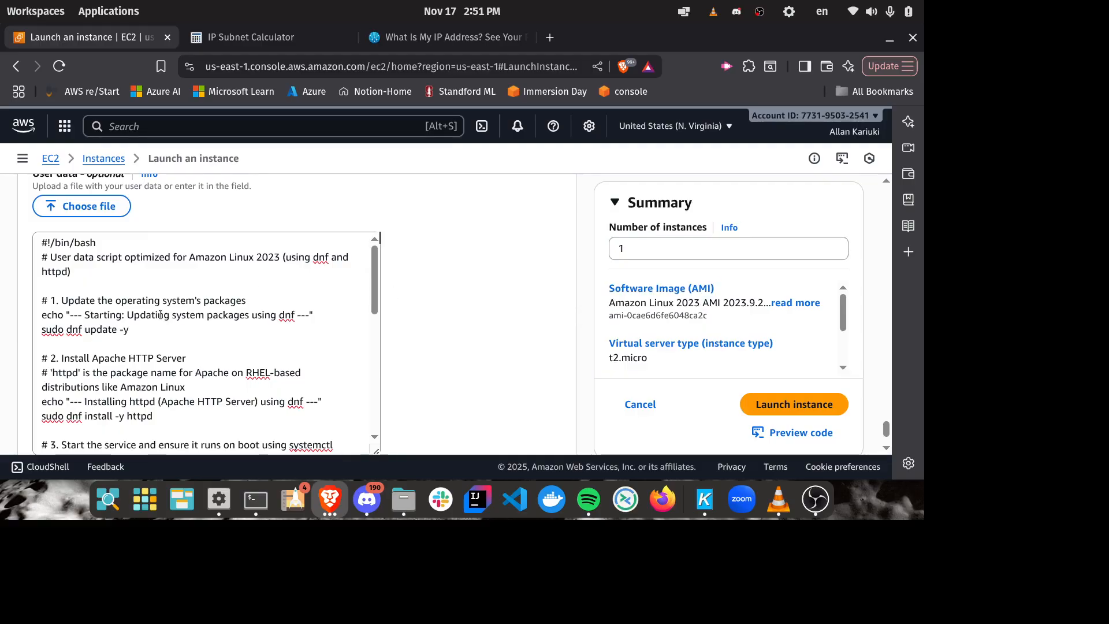
left_click_drag(190, 363, 69, 357)
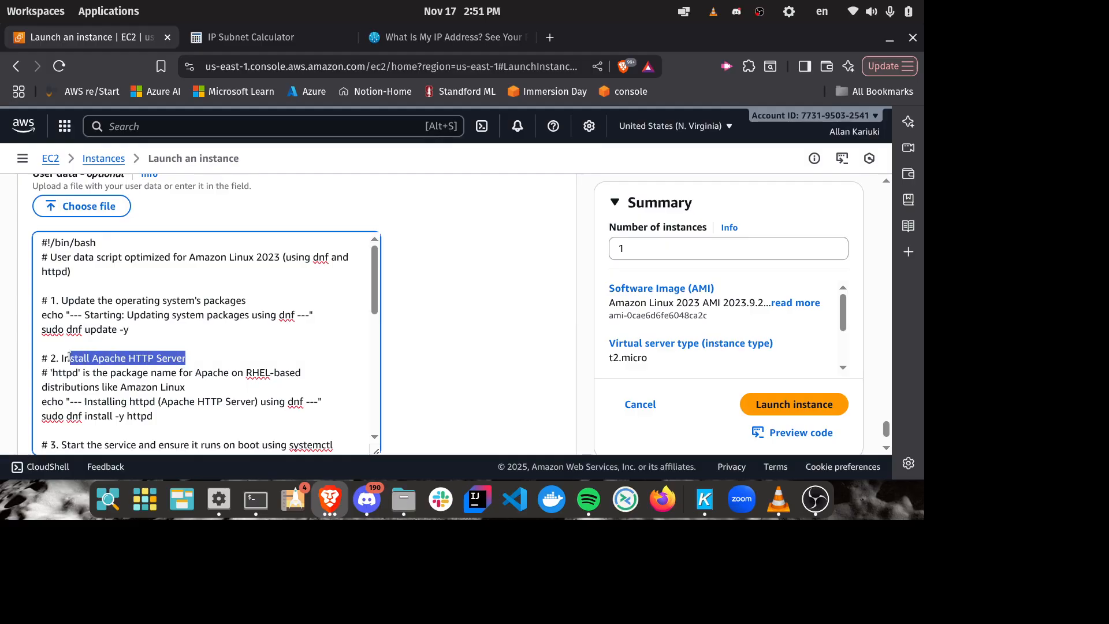
left_click(205, 327)
scroll(227, 312, "down", 3)
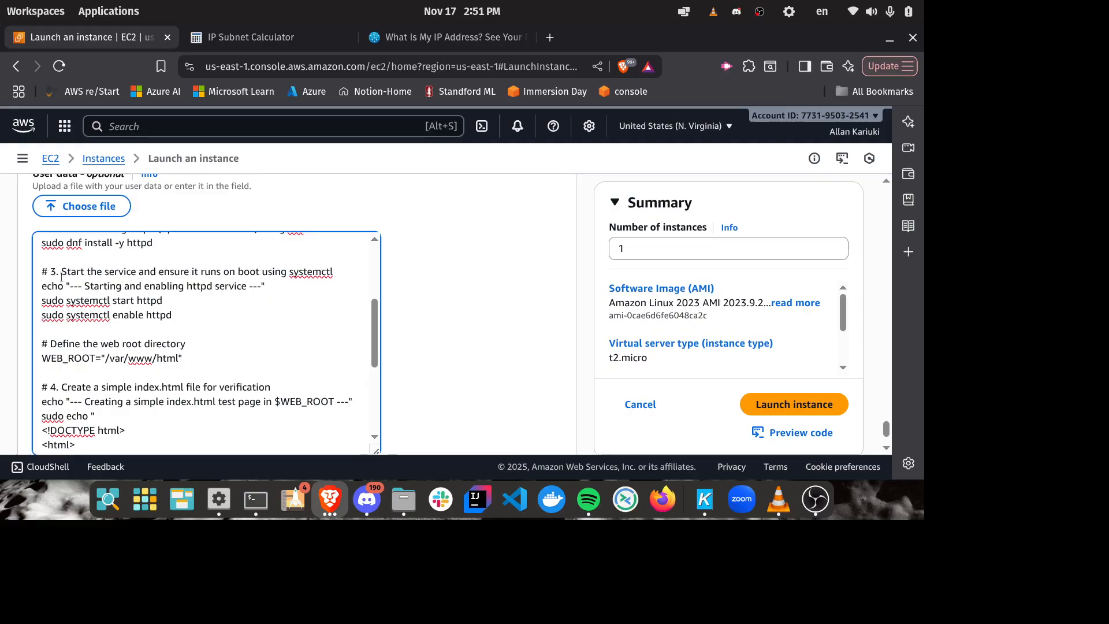
left_click_drag(177, 311, 24, 305)
left_click(167, 315)
scroll(239, 275, "down", 3)
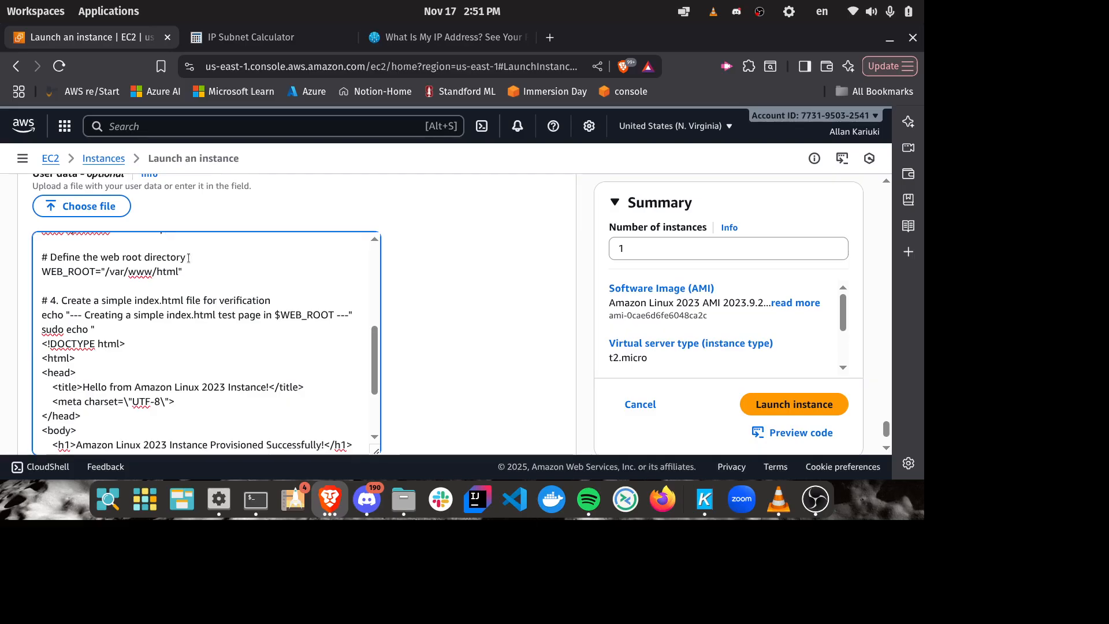
Step: Examine the part of the user data script that creates the index.html test page in the web root
scroll(203, 307, "down", 3)
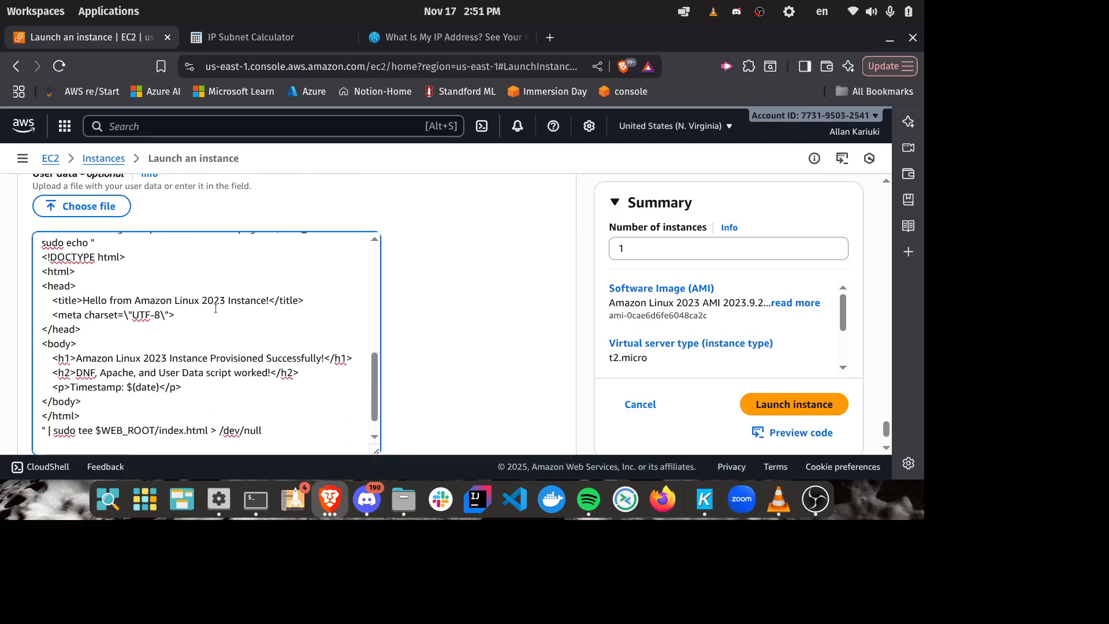
scroll(185, 321, "up", 3)
scroll(172, 332, "down", 3)
scroll(260, 306, "down", 3)
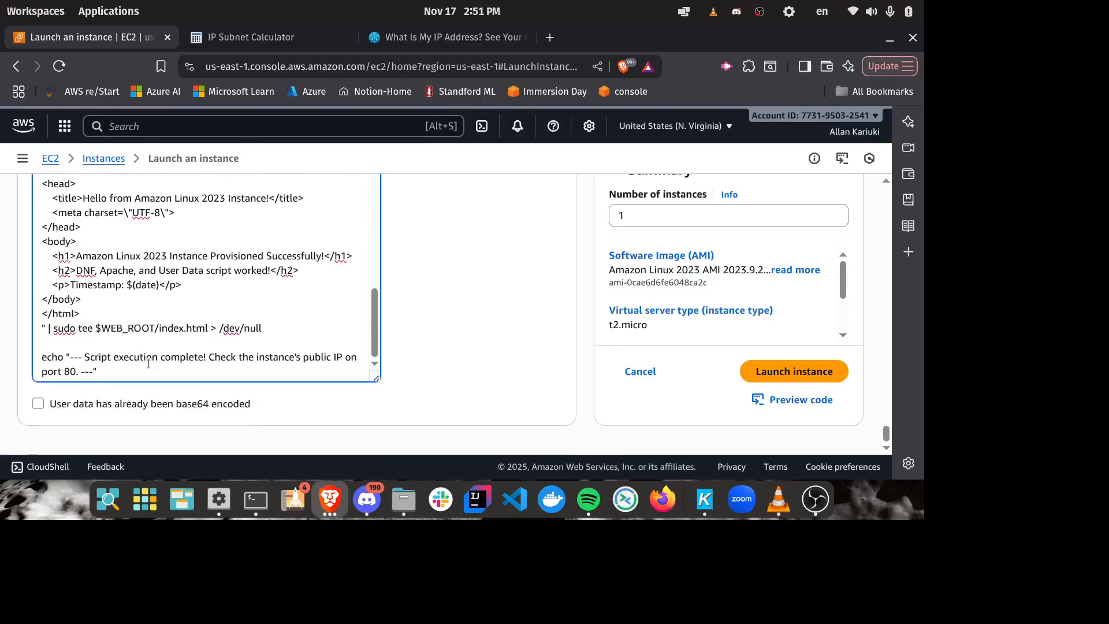
scroll(194, 317, "up", 3)
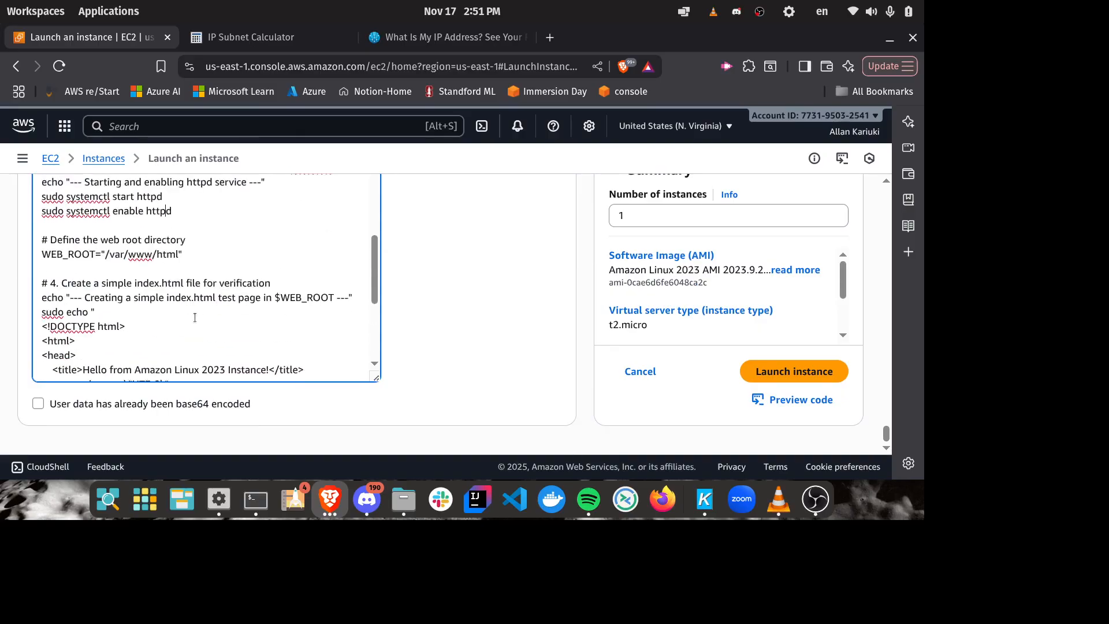
scroll(195, 317, "down", 2)
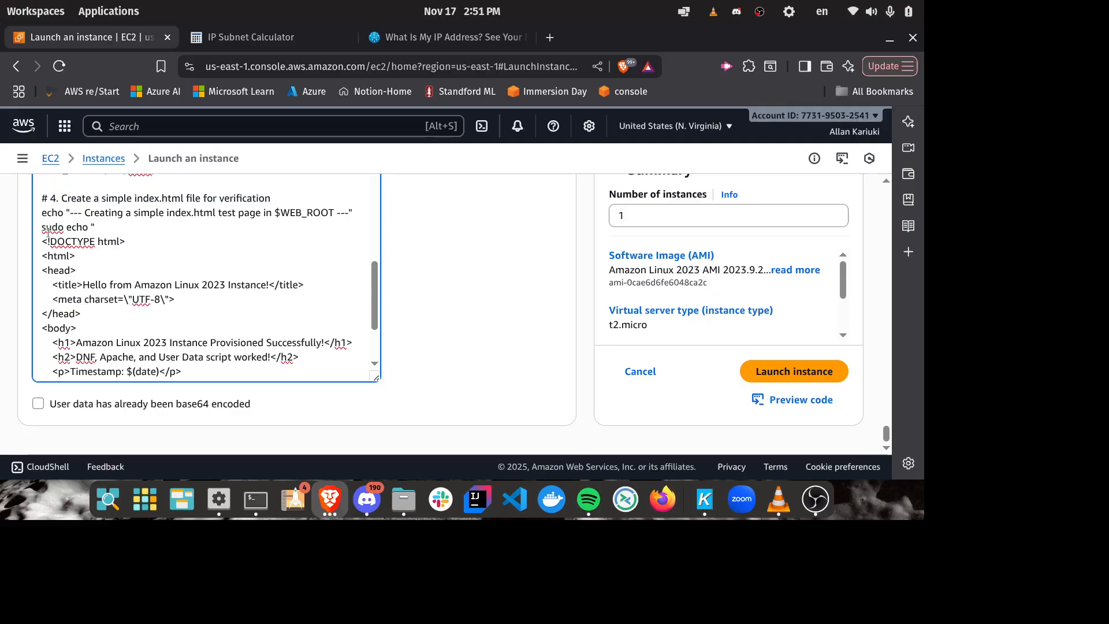
left_click_drag(44, 249, 161, 299)
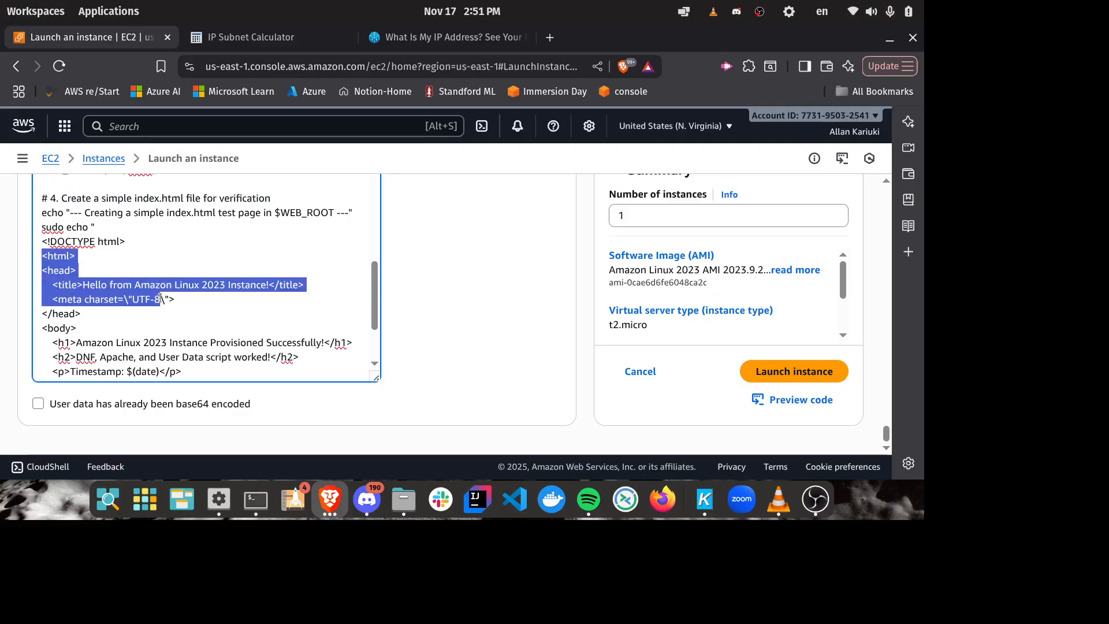
left_click(44, 238)
scroll(115, 277, "down", 3)
scroll(115, 278, "up", 3)
scroll(131, 281, "down", 3)
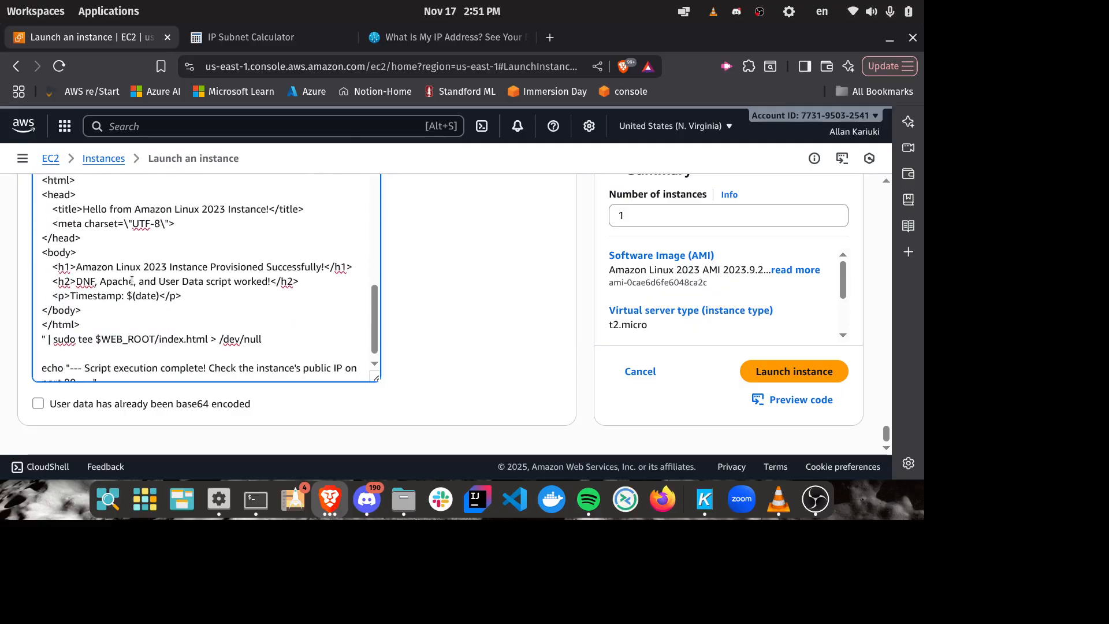
scroll(279, 316, "up", 20)
scroll(316, 306, "down", 1)
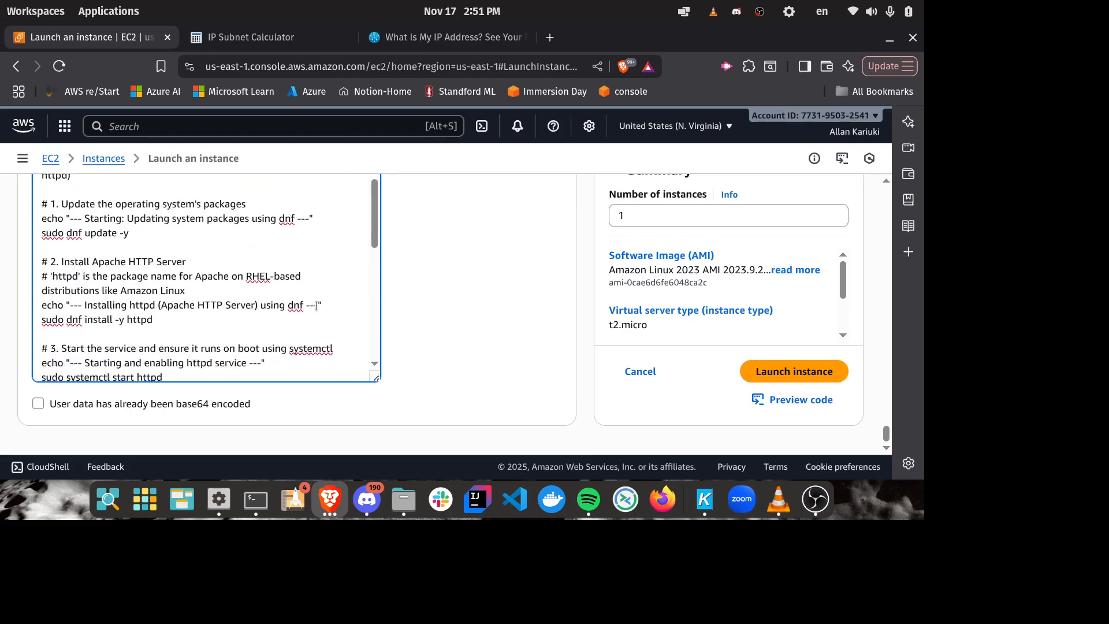
Step: Go back through the advanced details to the HTTP security group rule for a recheck
scroll(316, 306, "up", 1)
scroll(456, 286, "up", 5)
scroll(447, 281, "up", 2)
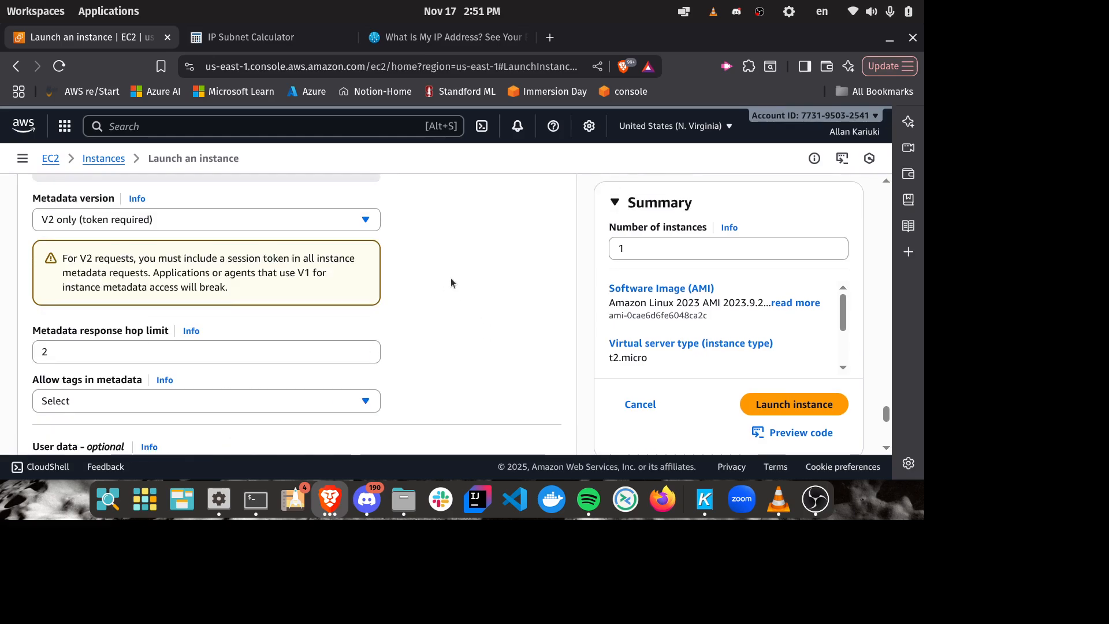
scroll(455, 275, "down", 4)
scroll(456, 275, "up", 10)
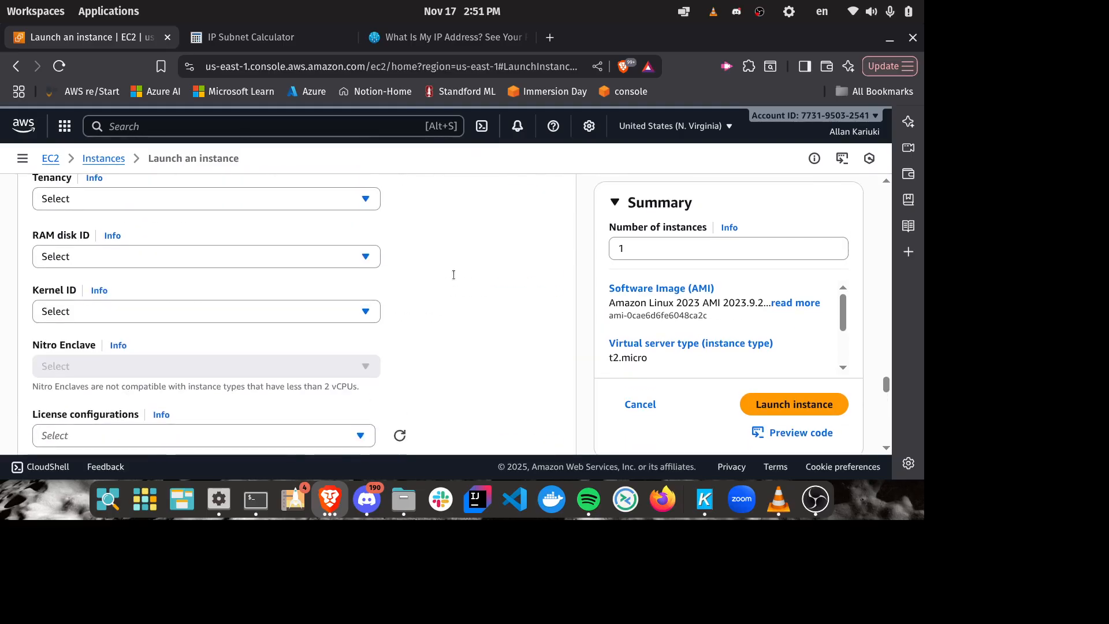
scroll(454, 275, "up", 8)
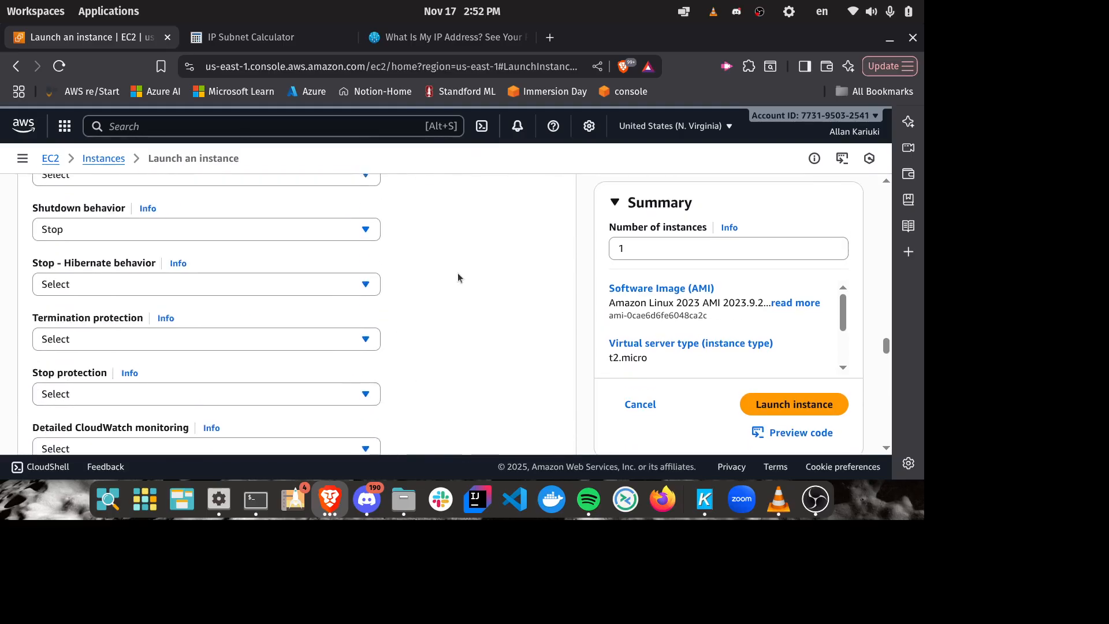
scroll(458, 273, "up", 15)
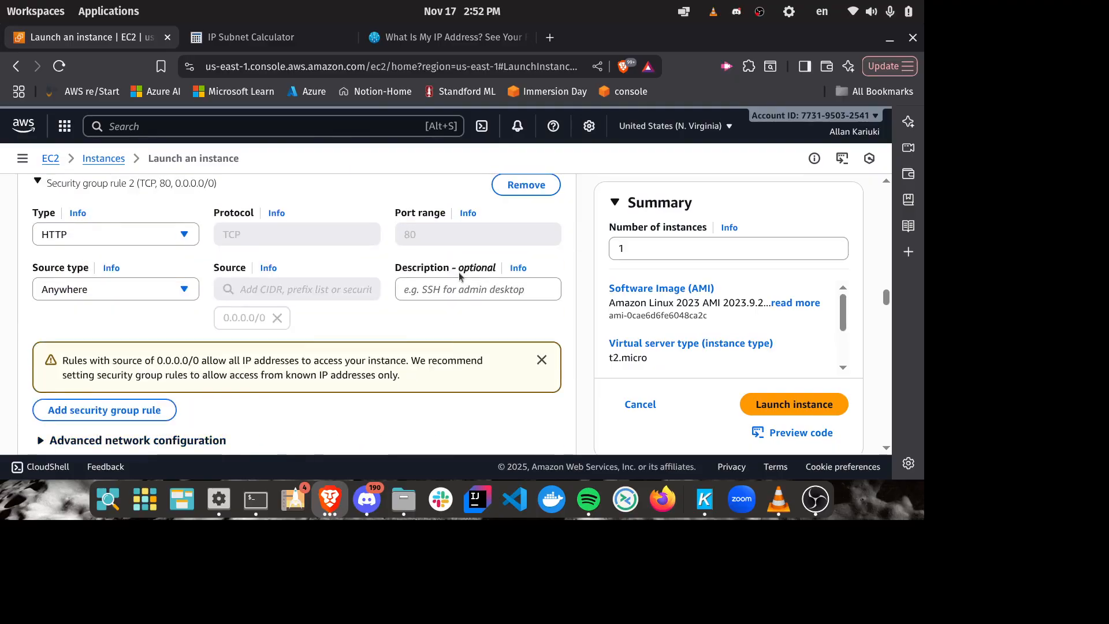
Step: Launch the configured instance and open the EC2 Instances list
scroll(459, 272, "up", 2)
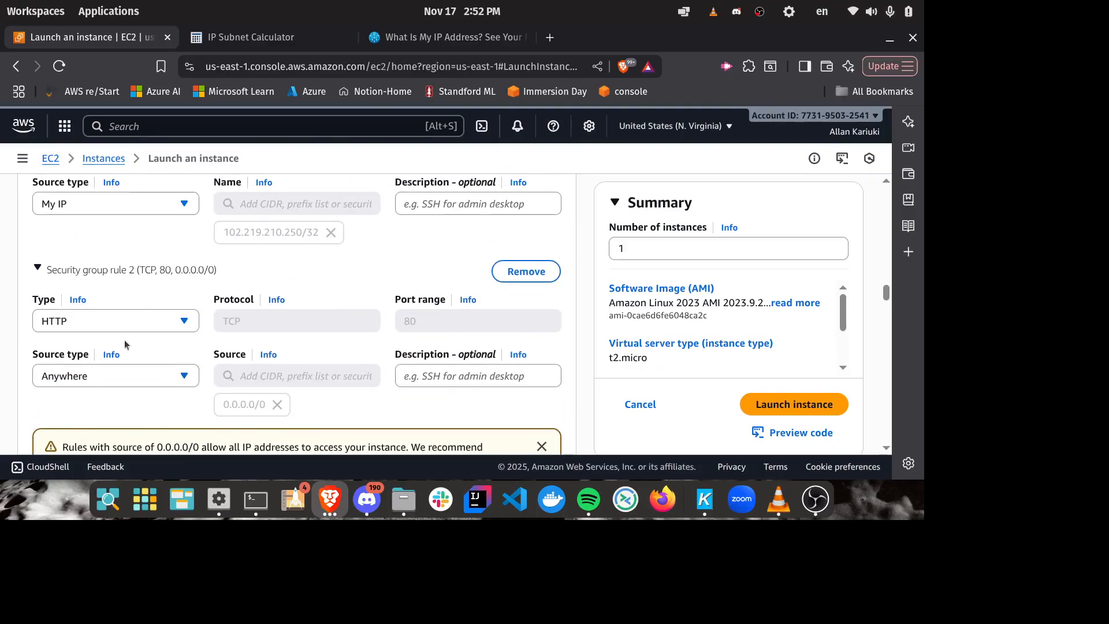
scroll(273, 344, "up", 3)
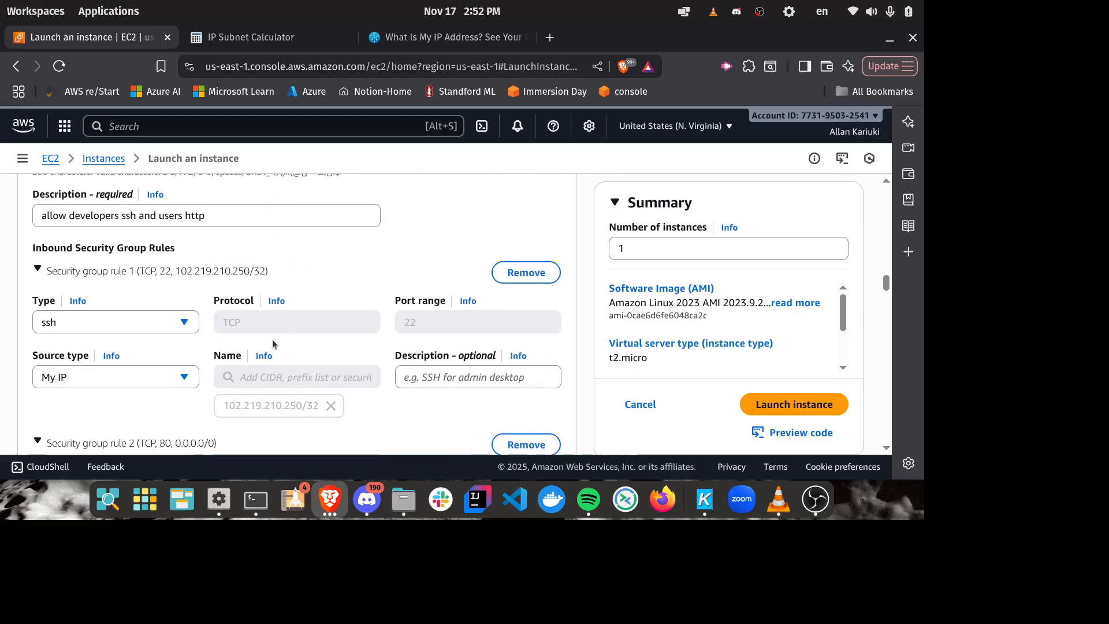
scroll(272, 343, "up", 4)
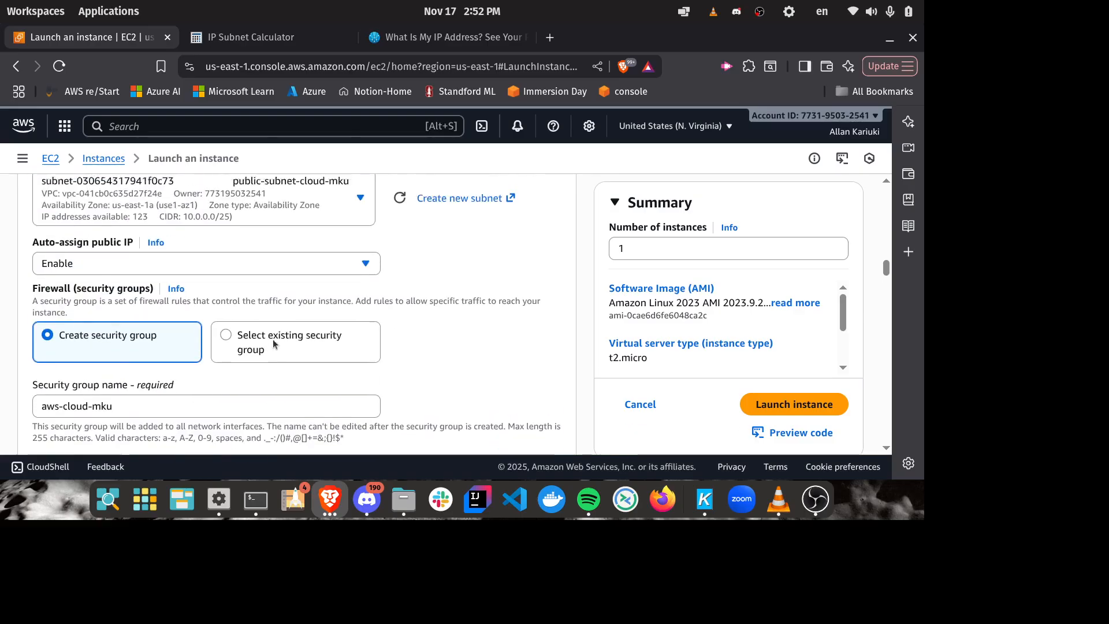
scroll(273, 343, "up", 3)
scroll(281, 283, "up", 3)
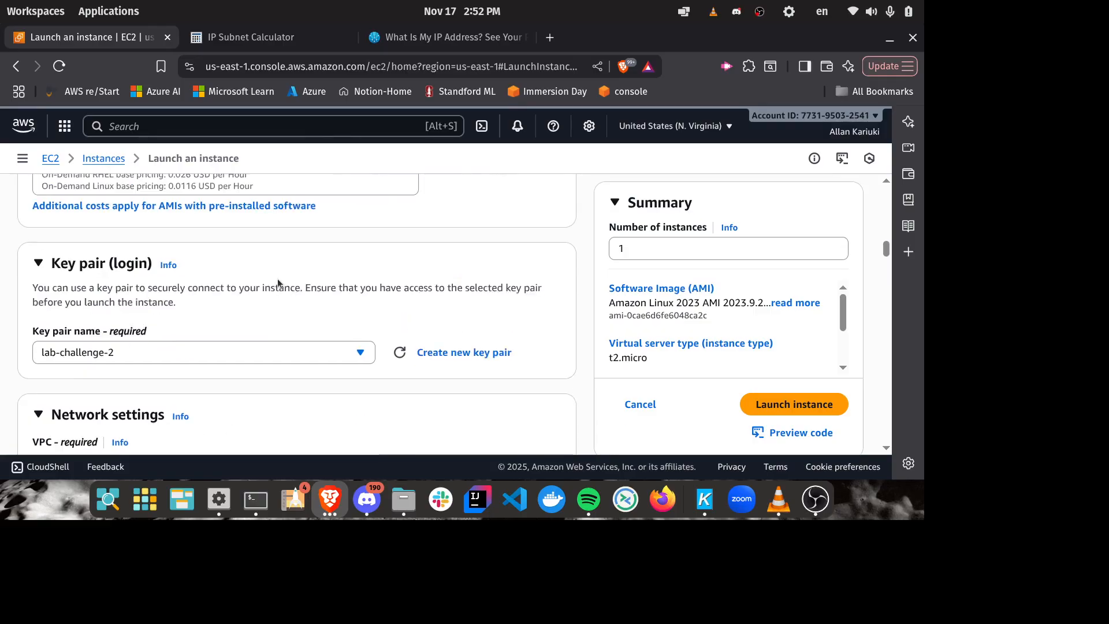
scroll(566, 283, "down", 6)
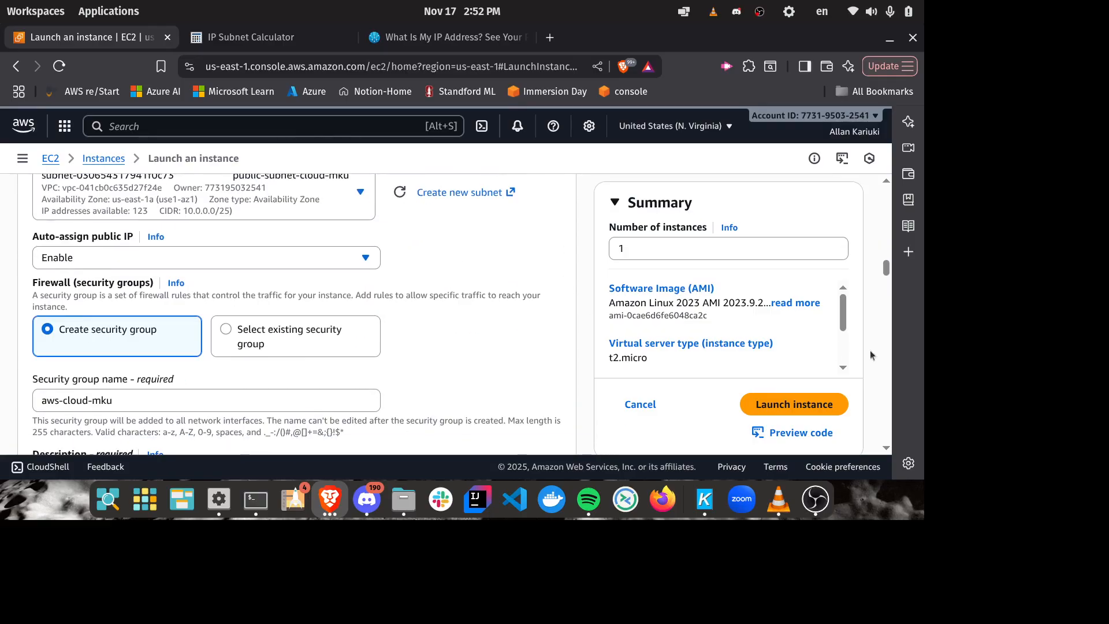
left_click(824, 399)
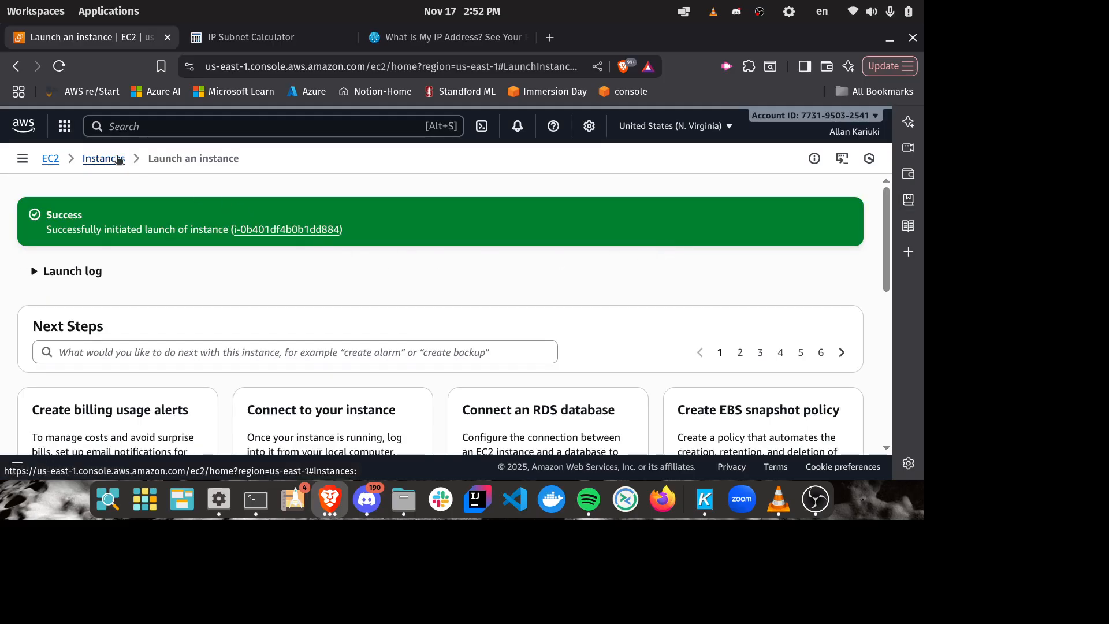
left_click(118, 160)
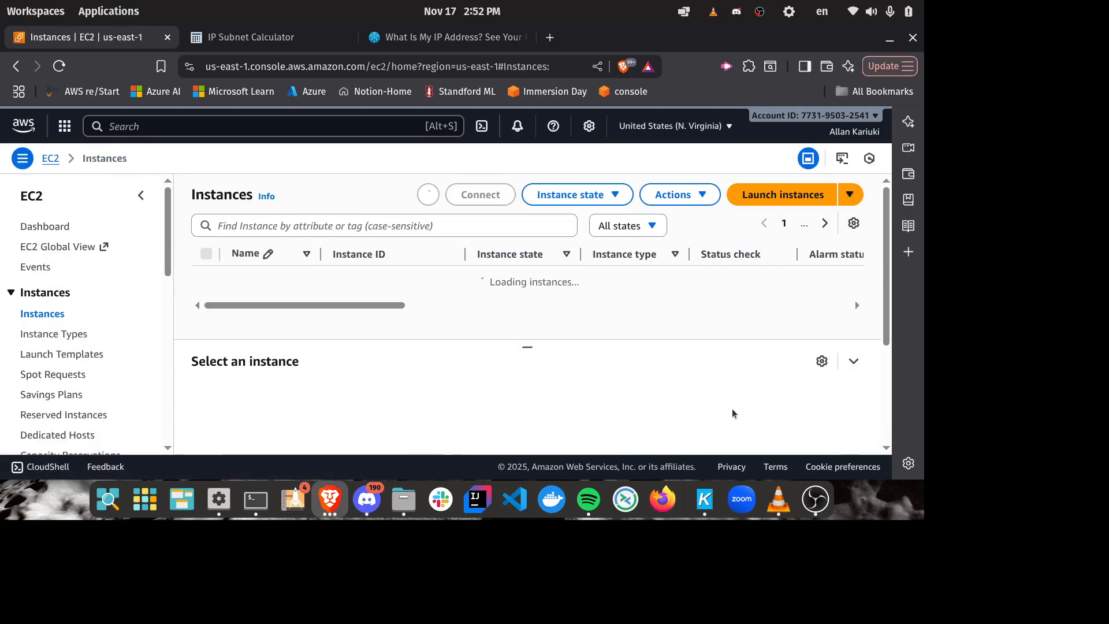
left_click(816, 500)
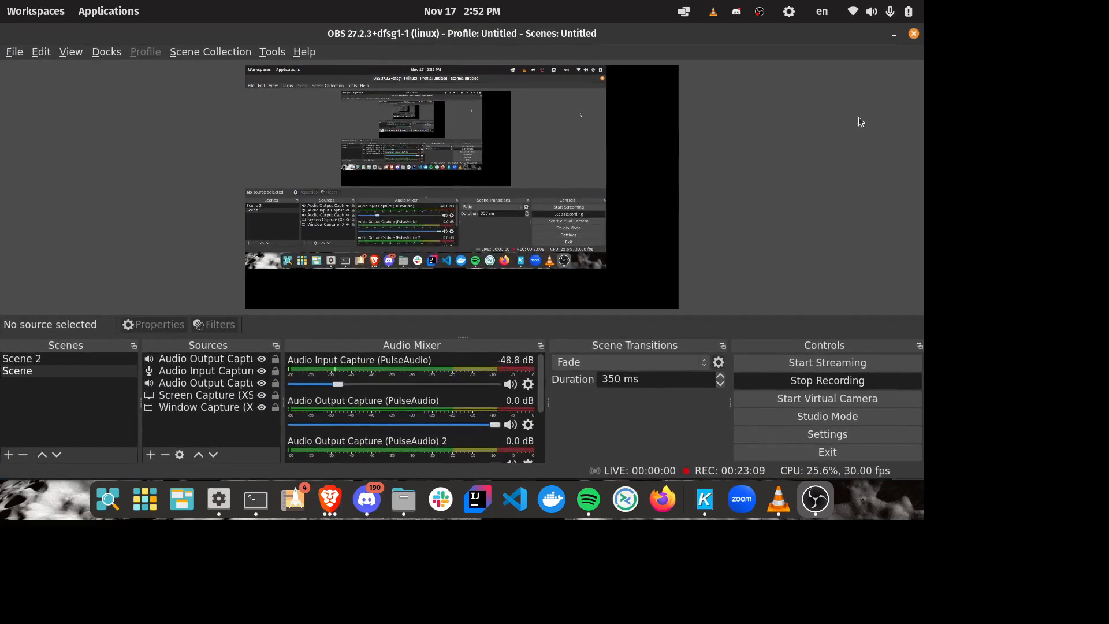
left_click(895, 35)
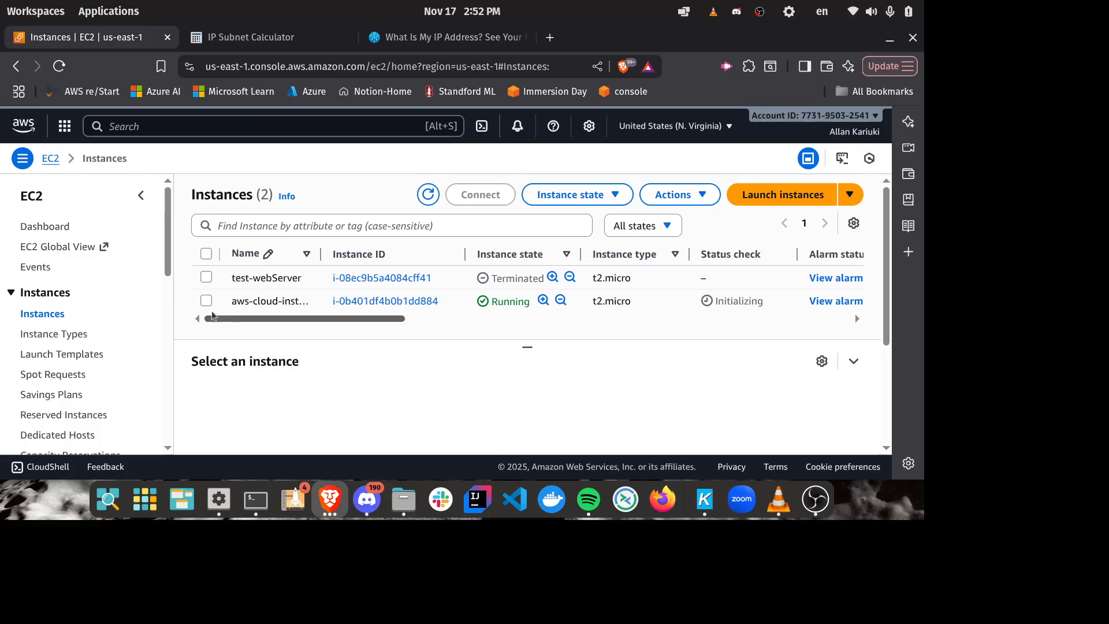
Step: Select aws-cloud-instance in the Instances list and examine its instance summary, including the public and private IPv4 addresses
double_click(761, 301)
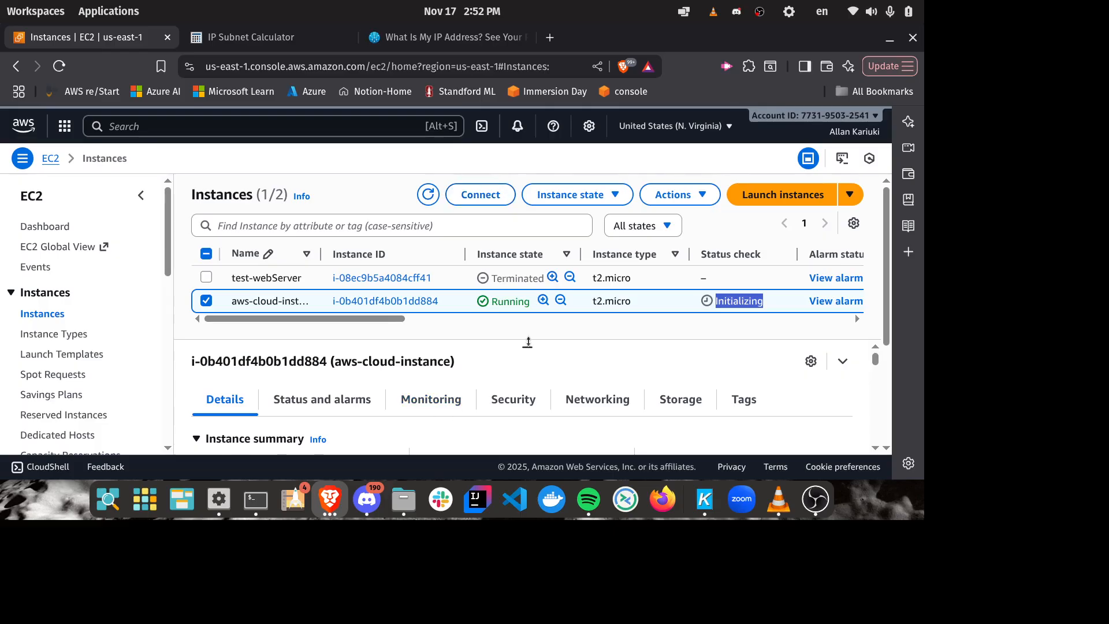
left_click_drag(527, 347, 529, 241)
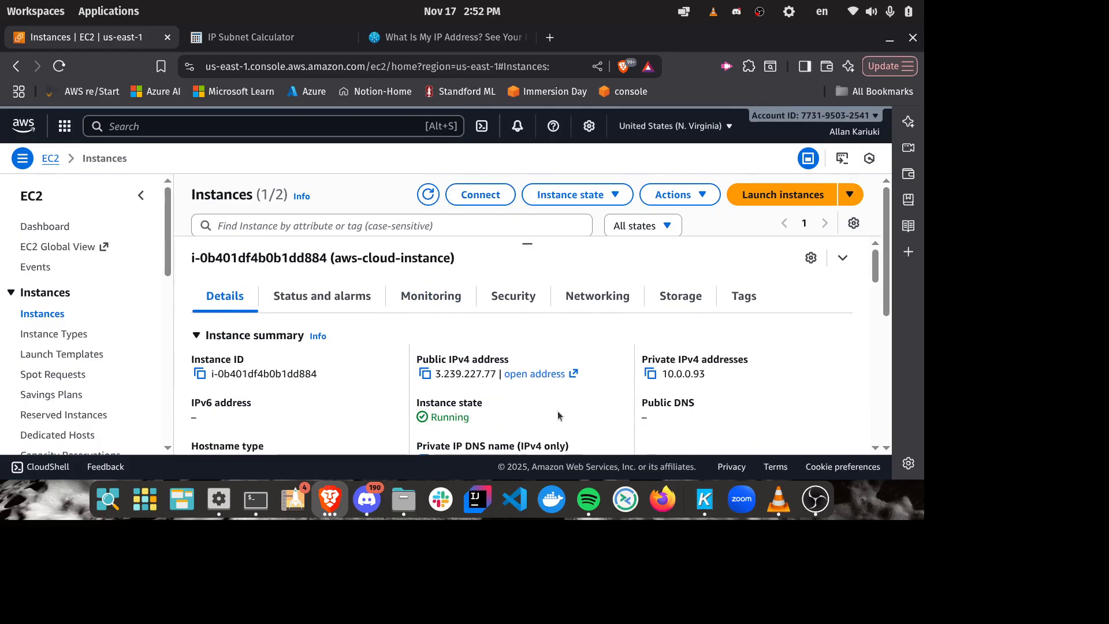
scroll(557, 411, "down", 3)
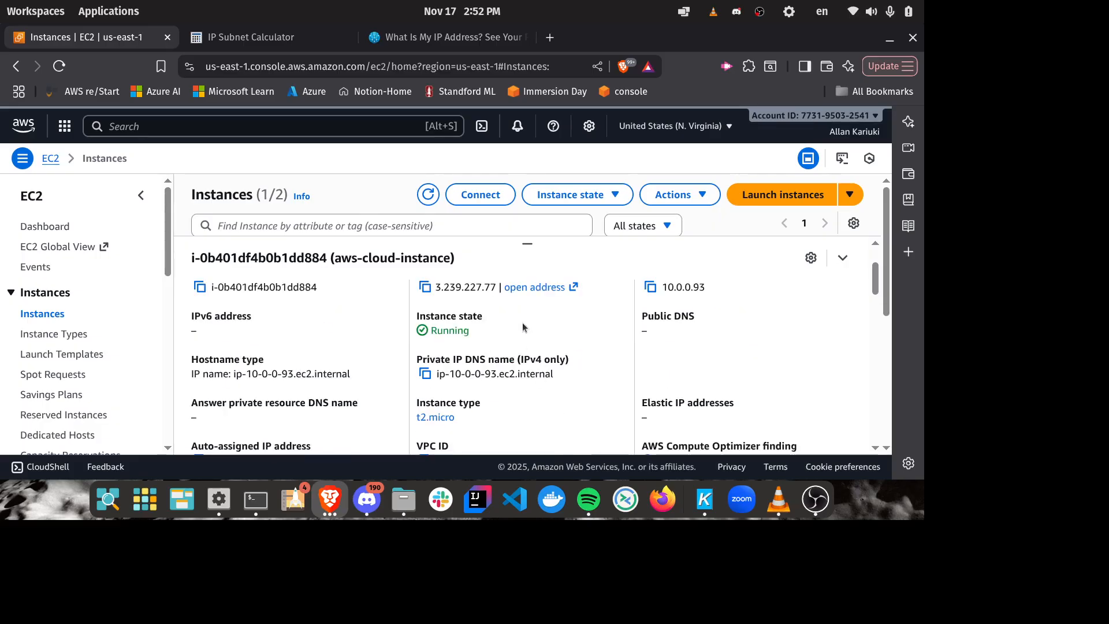
scroll(518, 328, "up", 3)
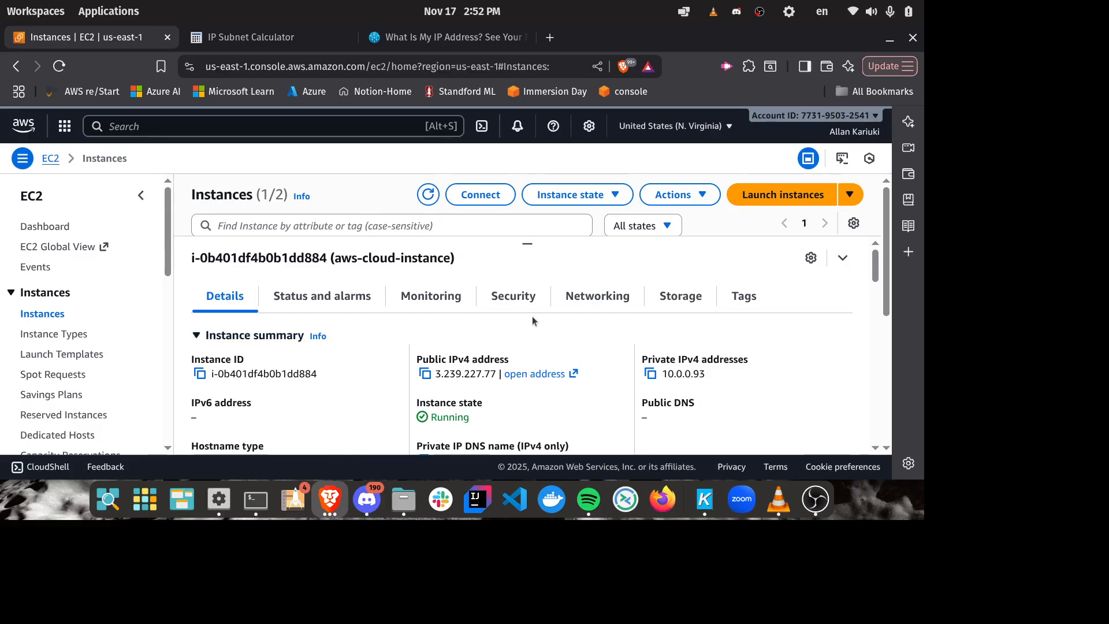
scroll(529, 356, "down", 3)
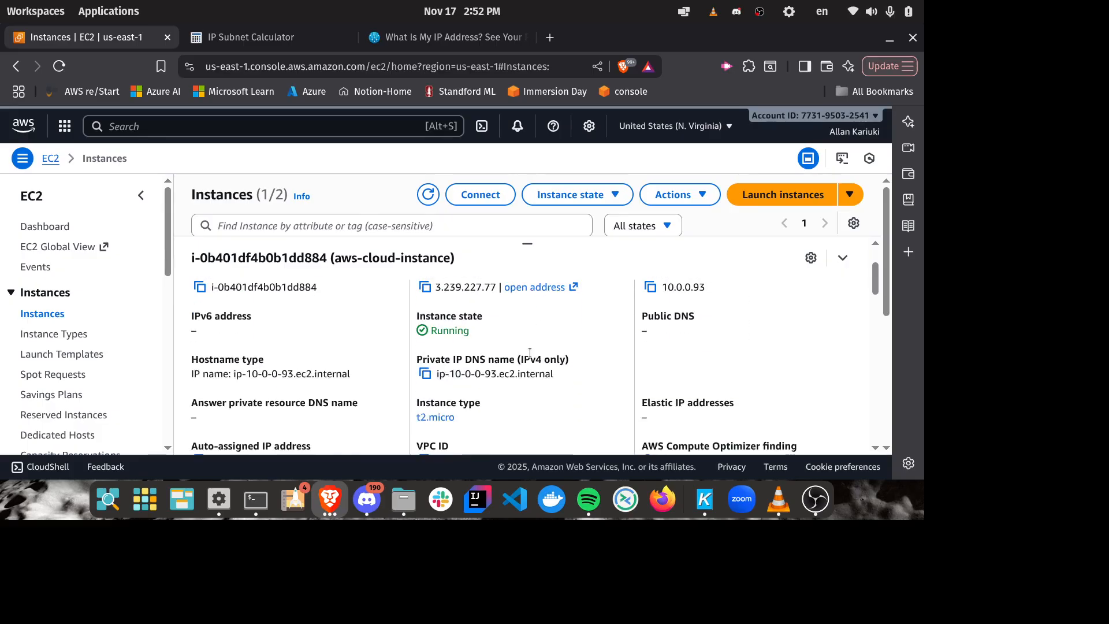
scroll(530, 353, "up", 3)
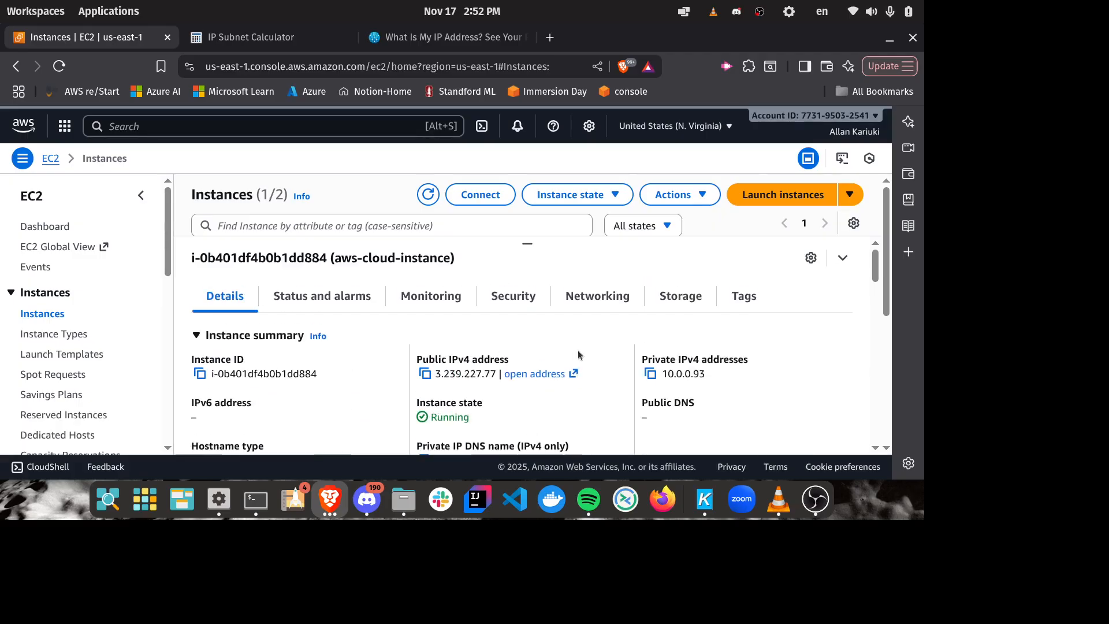
scroll(683, 376, "down", 3)
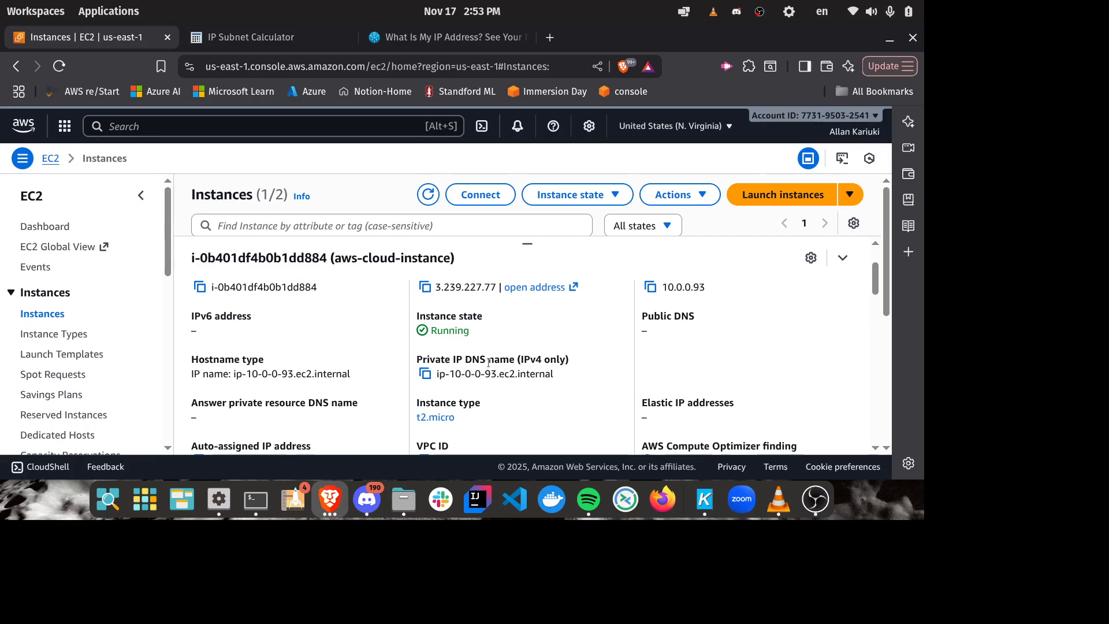
scroll(489, 373, "up", 3)
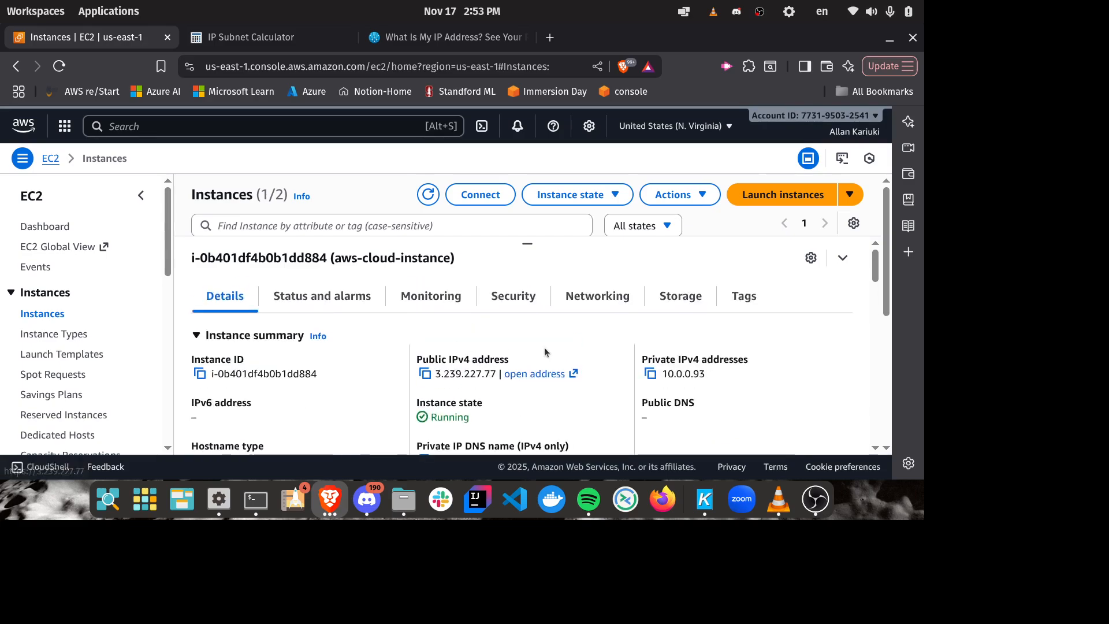
Step: Open the public IPv4 address of aws-cloud-instance in a new browser tab
left_click_drag(526, 242, 517, 414)
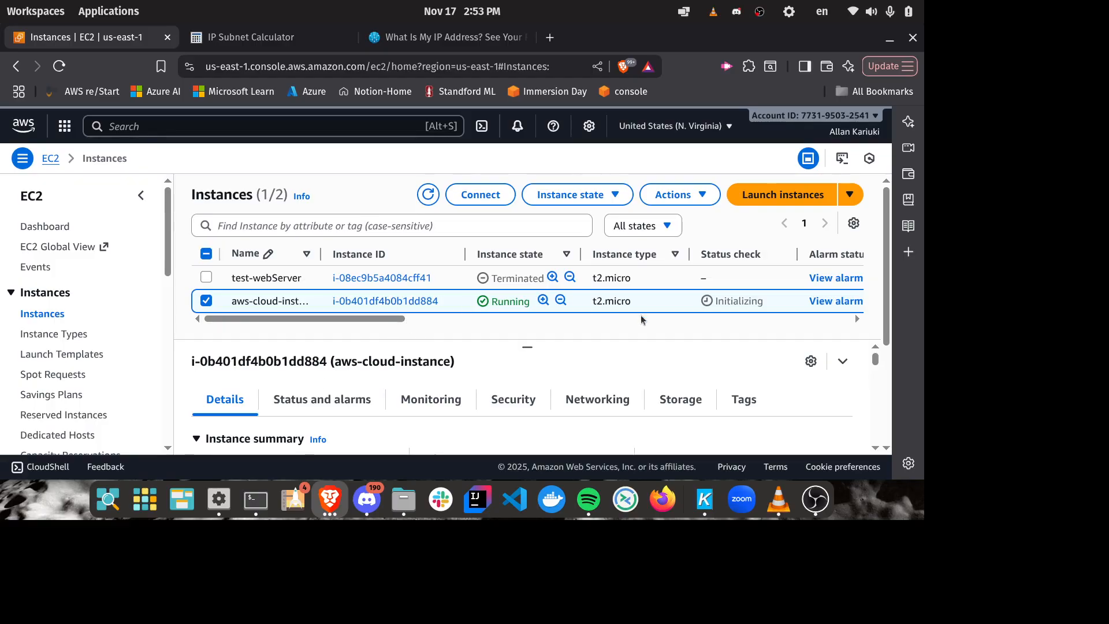
scroll(629, 332, "down", 2)
left_click_drag(527, 347, 529, 247)
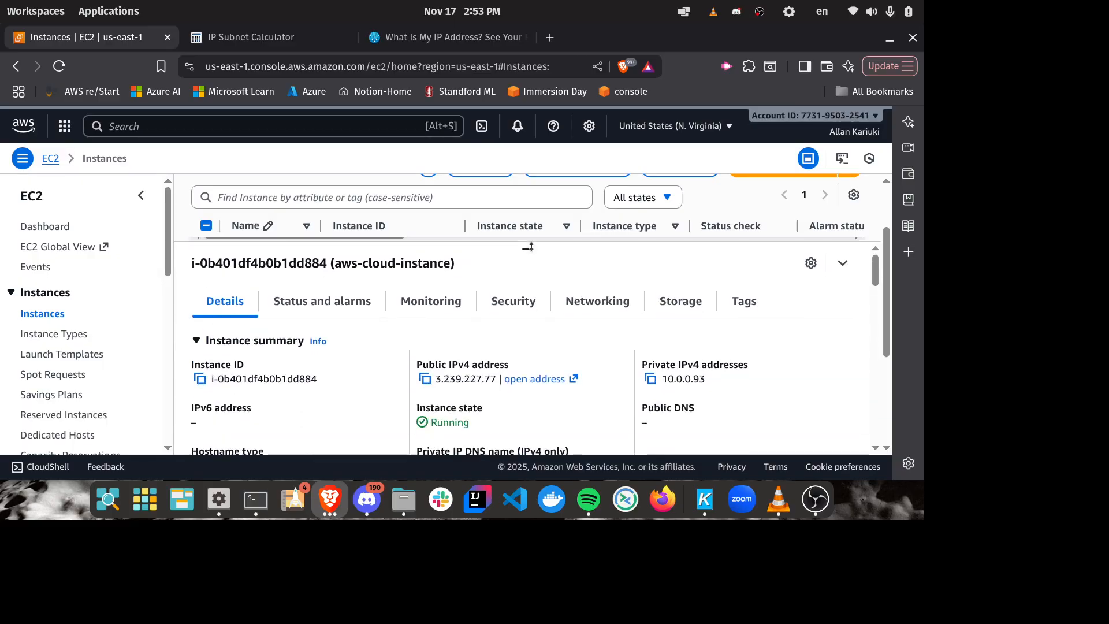
left_click(558, 382)
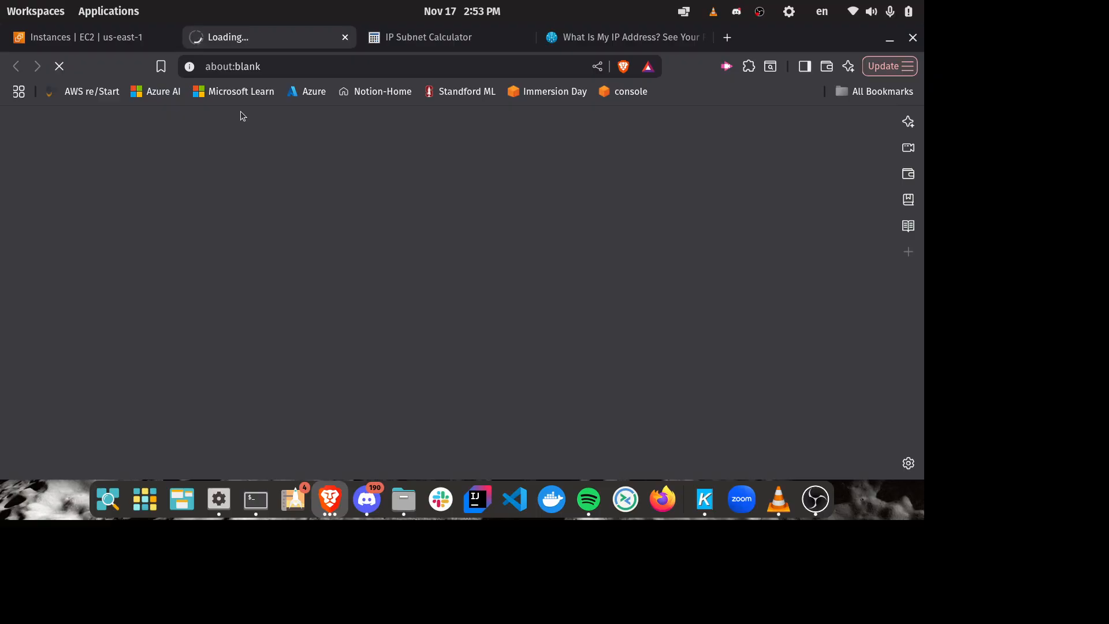
left_click(85, 37)
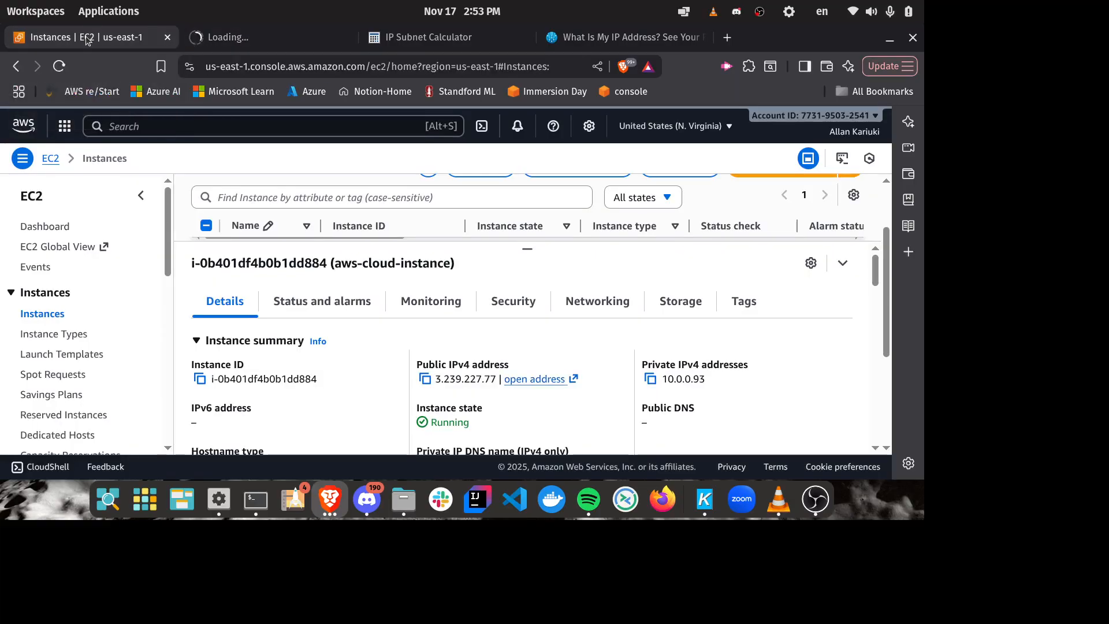
left_click(246, 36)
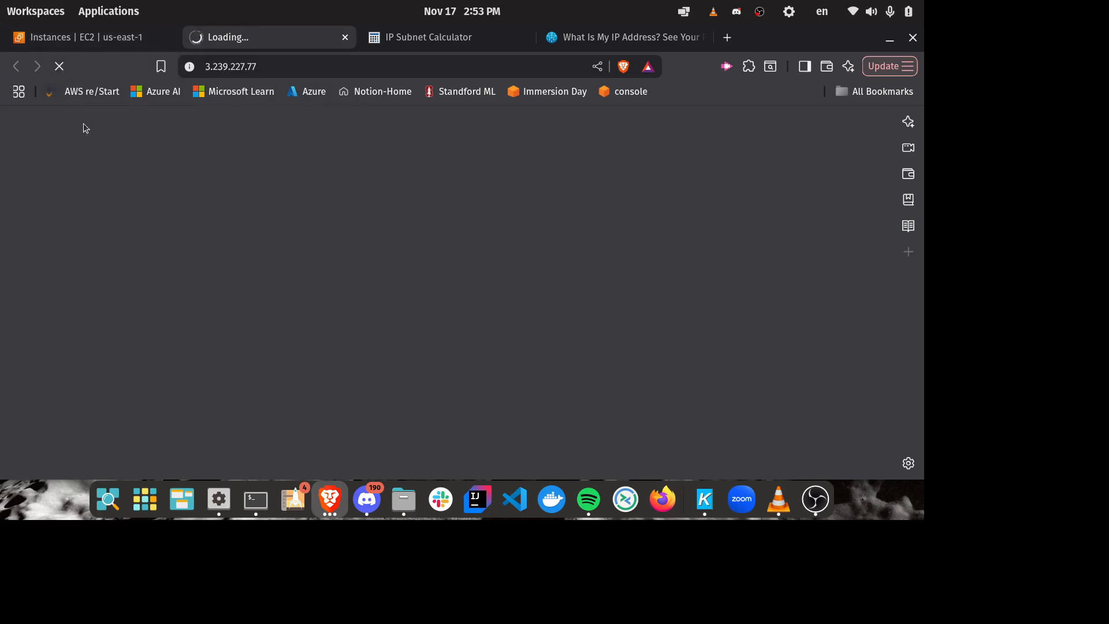
left_click(293, 65)
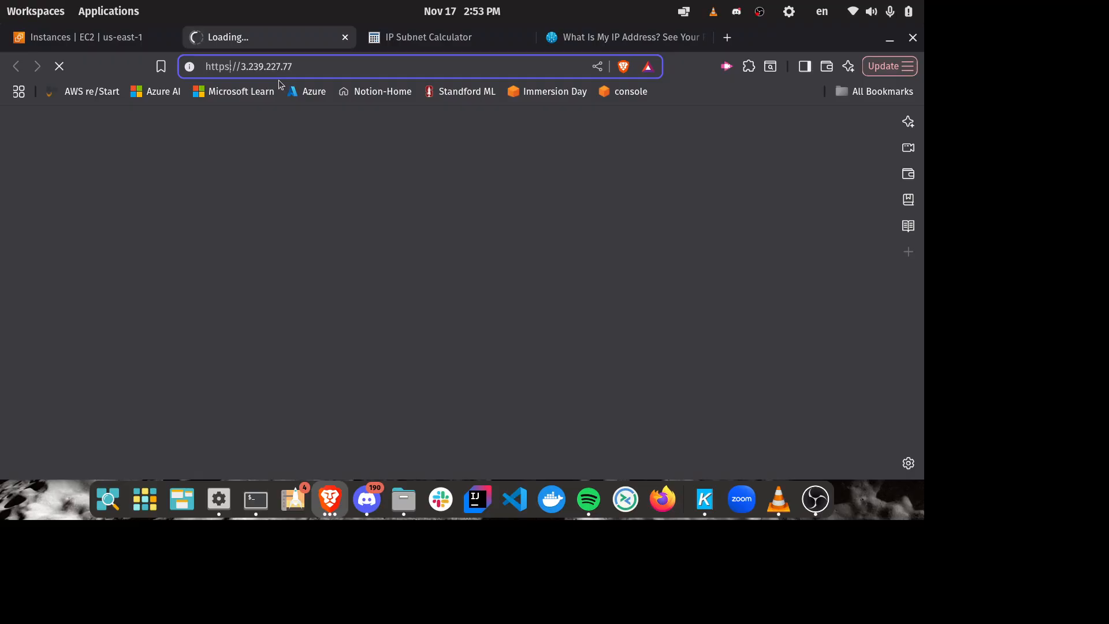
key("BackSpace")
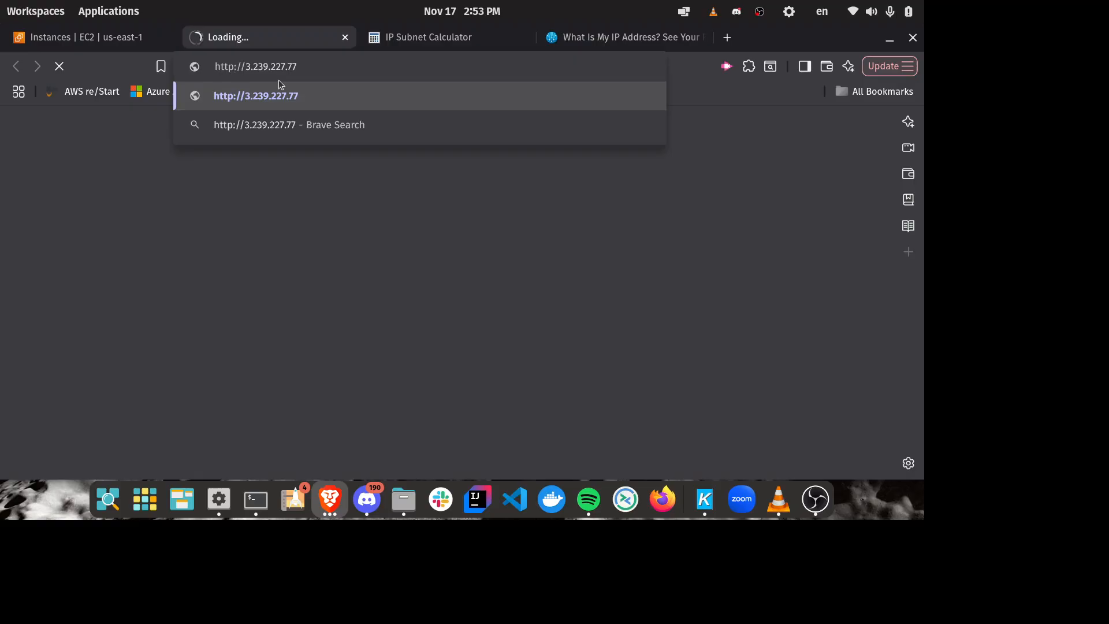
key("Return")
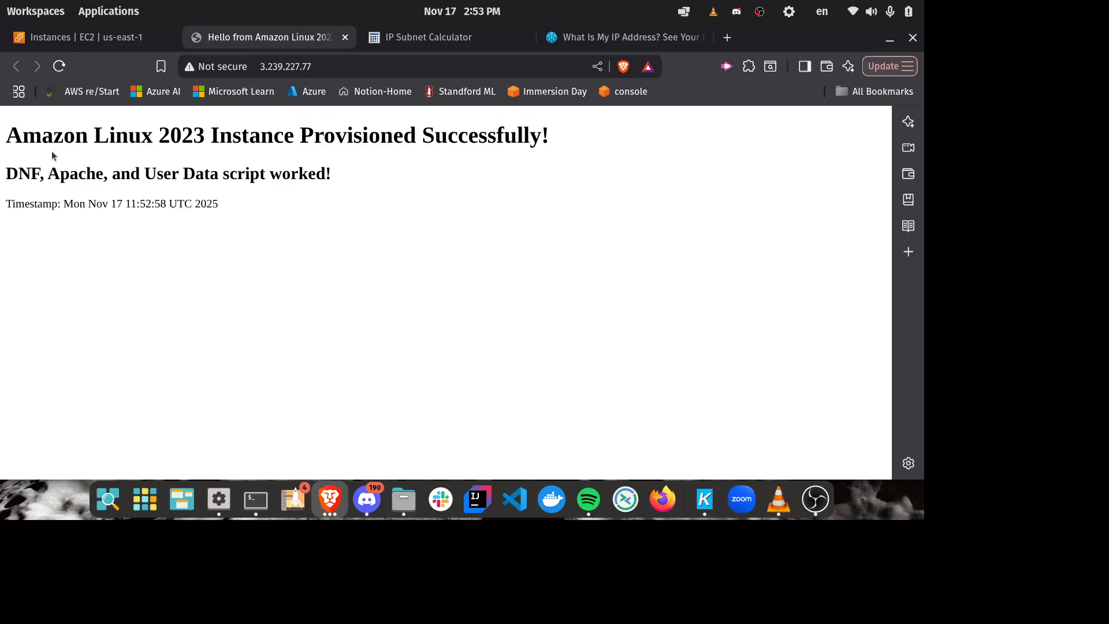
Step: Examine the test page's headings, its timestamp and the IP address it is served from
left_click_drag(5, 136, 306, 141)
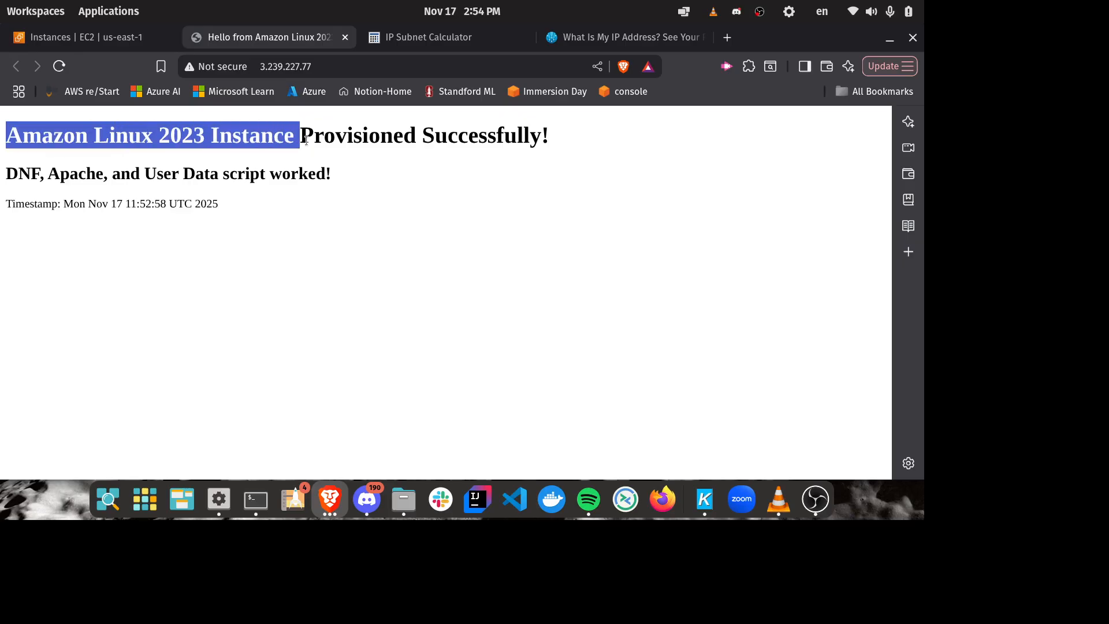
left_click(359, 138)
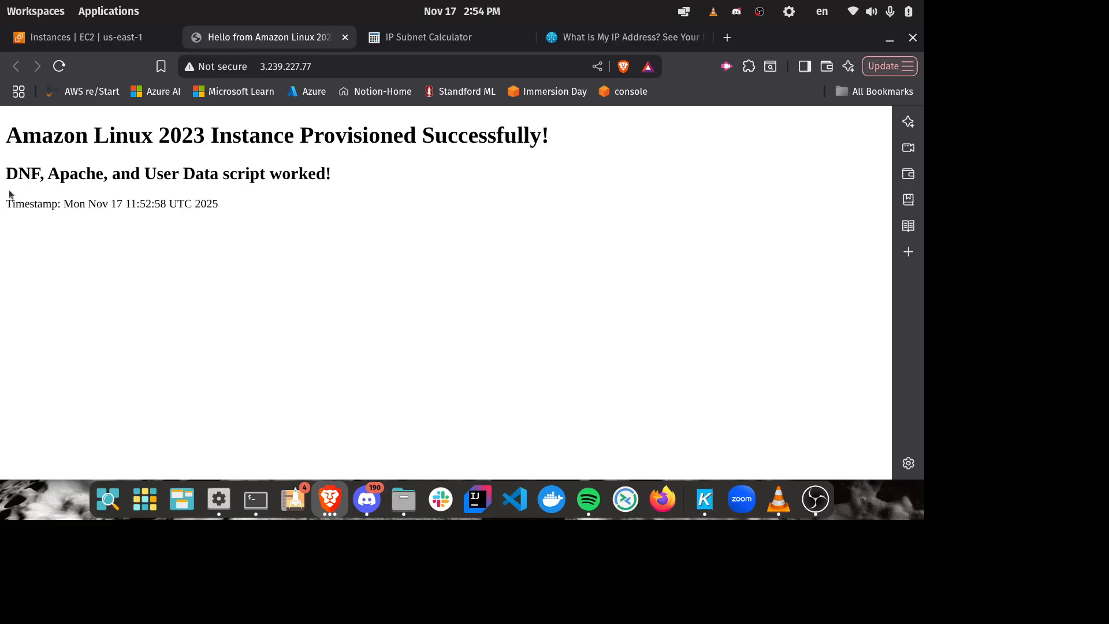
triple_click(42, 178)
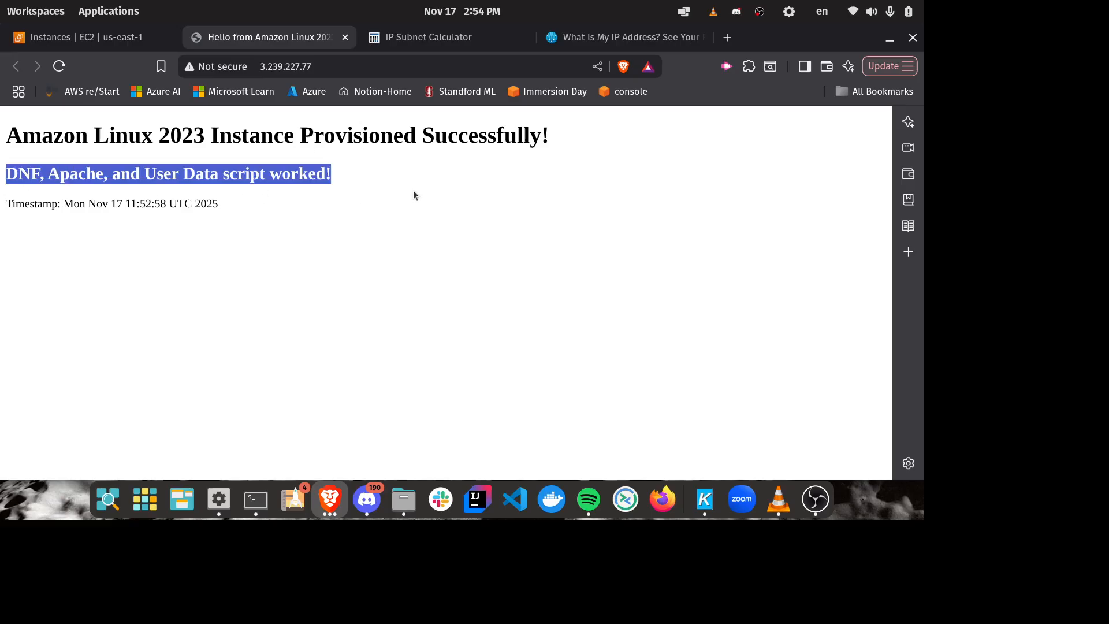
left_click(257, 183)
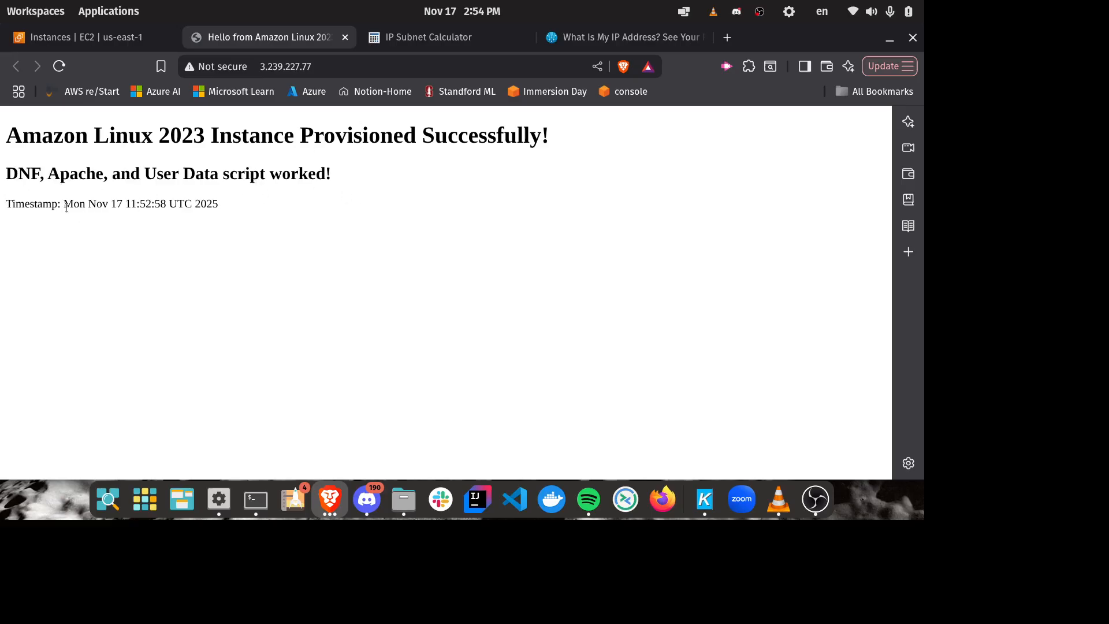
left_click_drag(65, 206, 169, 206)
left_click(174, 206)
left_click_drag(171, 203, 221, 209)
left_click(173, 209)
left_click_drag(126, 208, 164, 207)
left_click(373, 63)
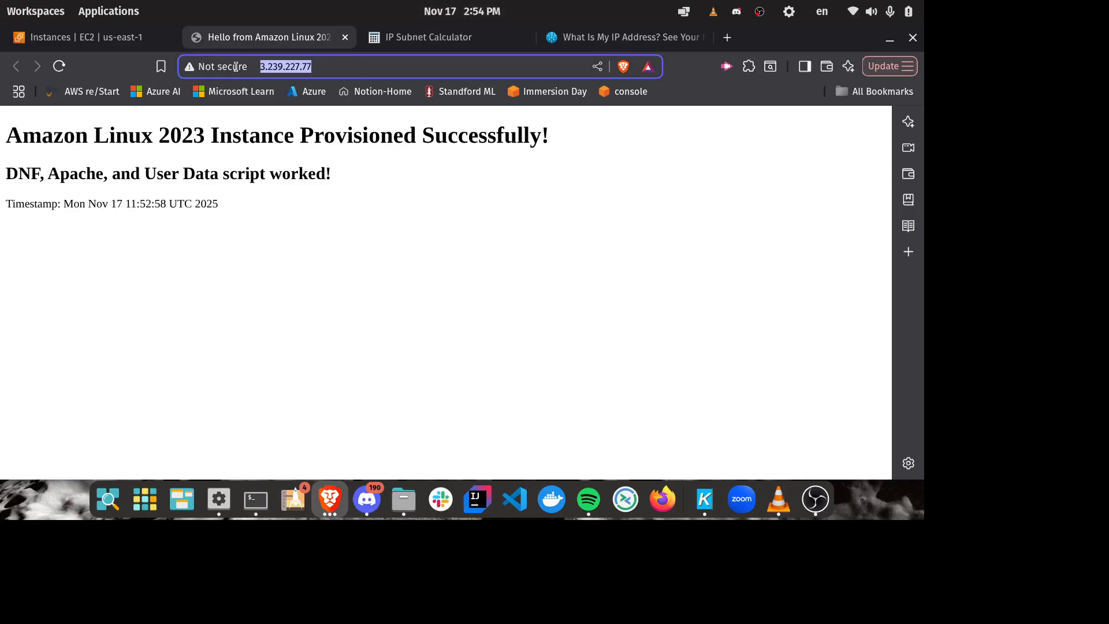
left_click(422, 211)
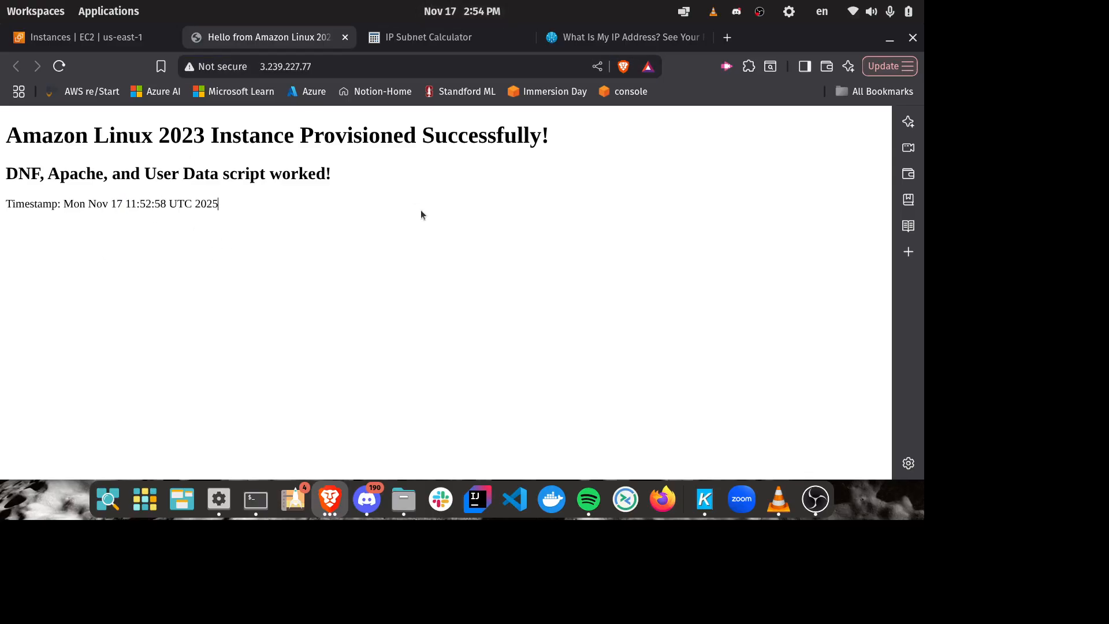
Step: Return to the EC2 console and open the SSH client connection instructions for aws-cloud-instance
left_click(32, 48)
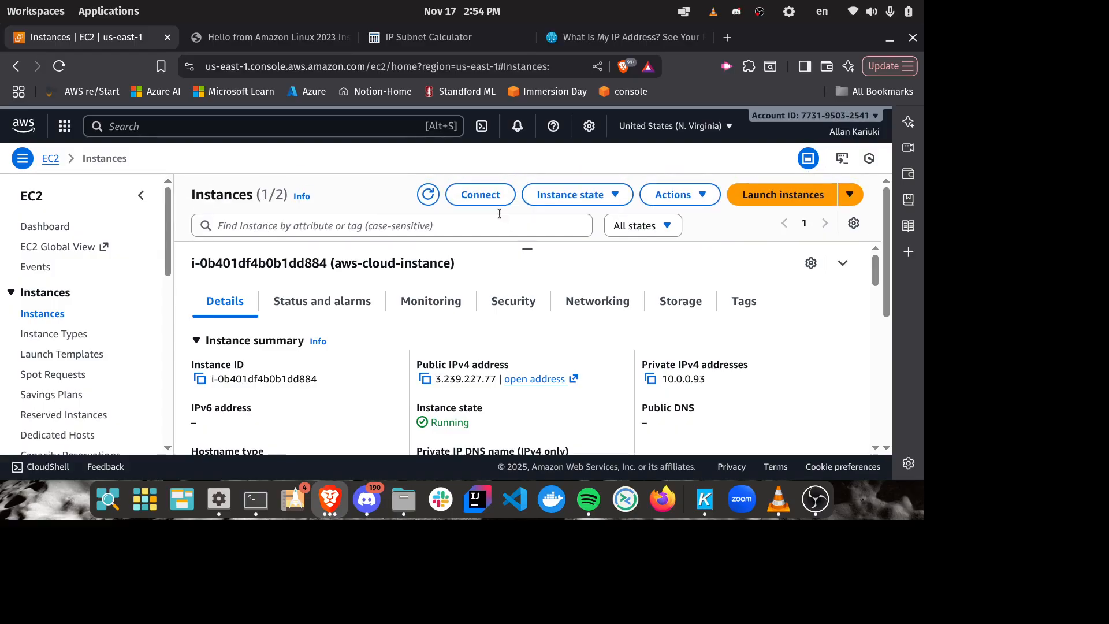
left_click_drag(528, 252, 527, 347)
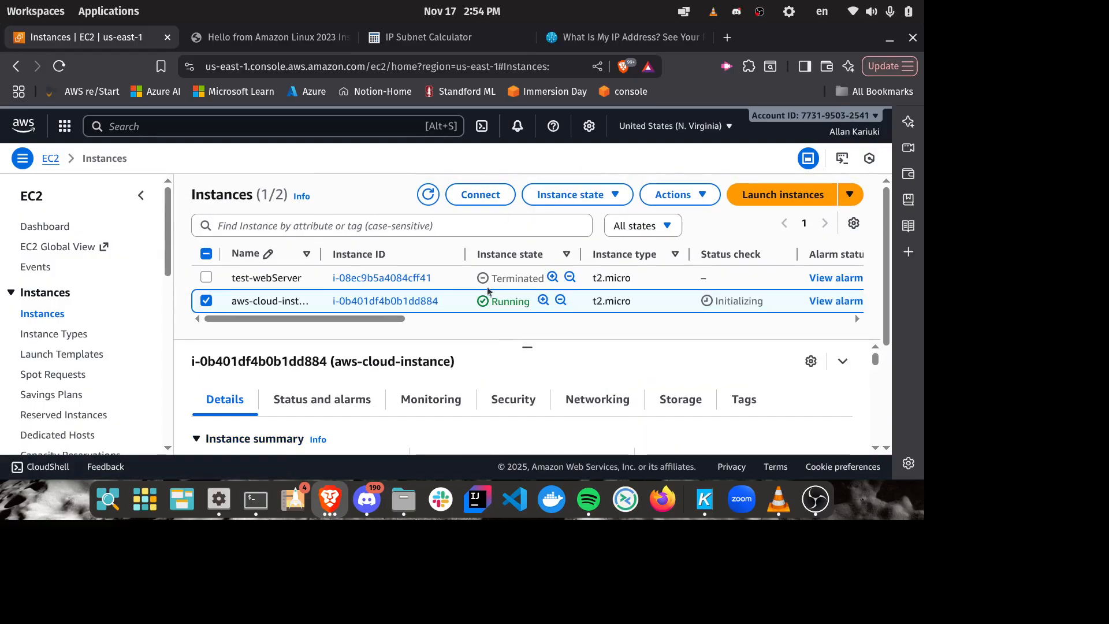
left_click(487, 193)
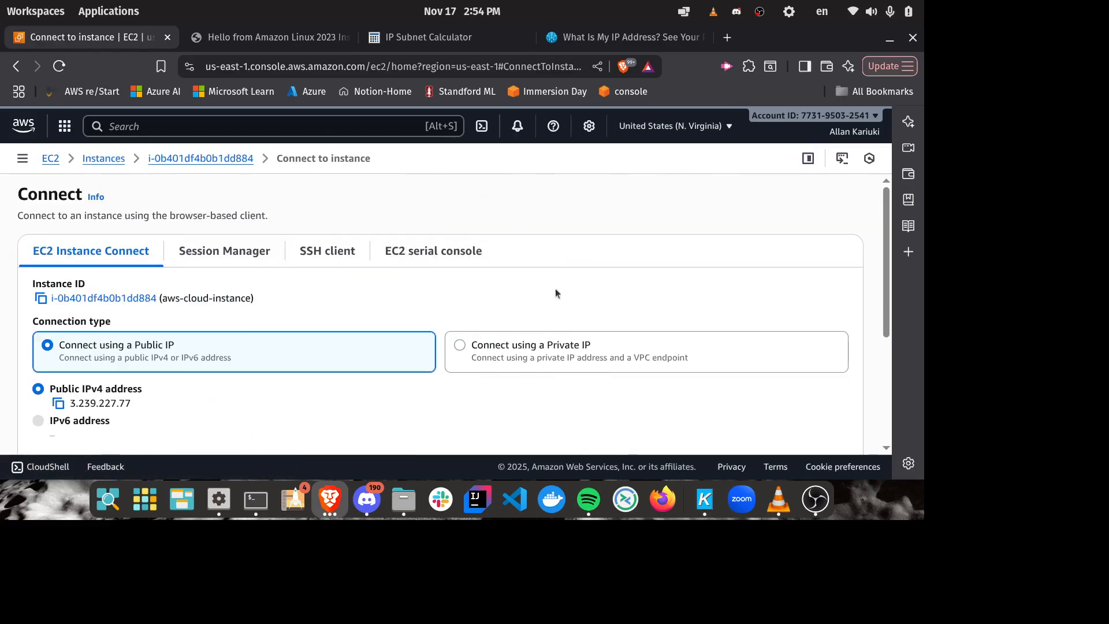
left_click(329, 254)
scroll(572, 272, "down", 3)
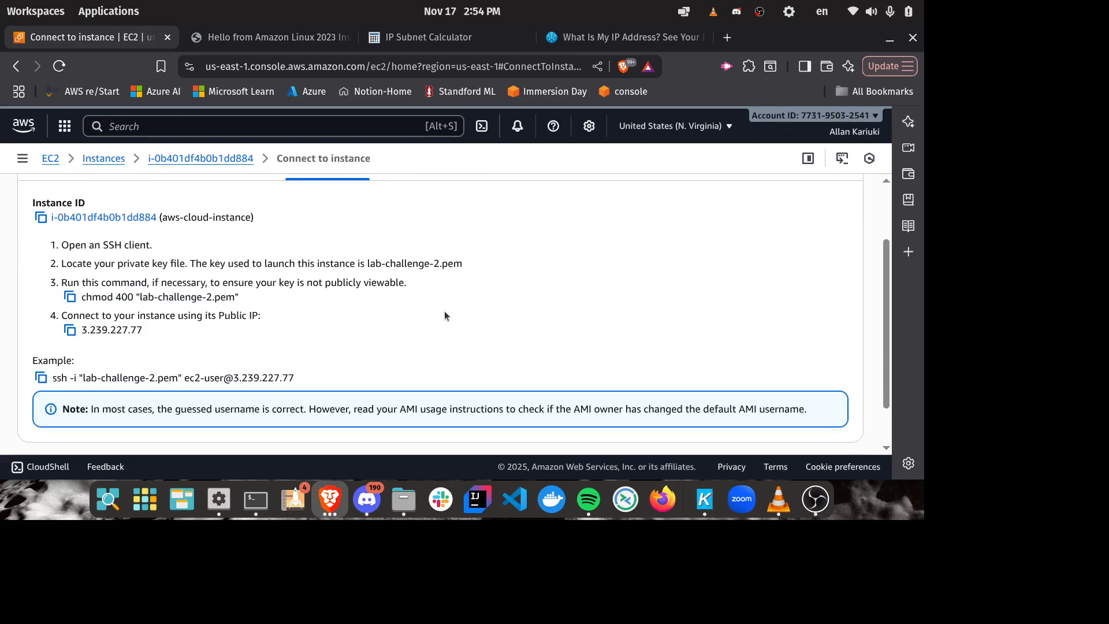
Step: Copy the example SSH command for aws-cloud-instance and examine the private key file name it uses
left_click_drag(317, 377, 53, 375)
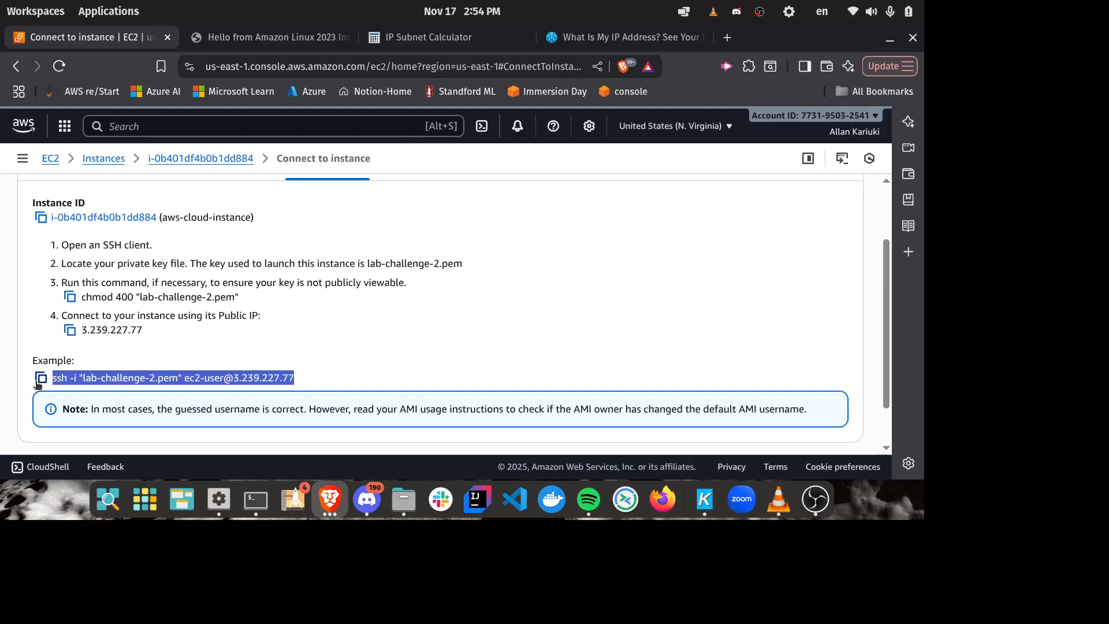
left_click(41, 378)
left_click(101, 389)
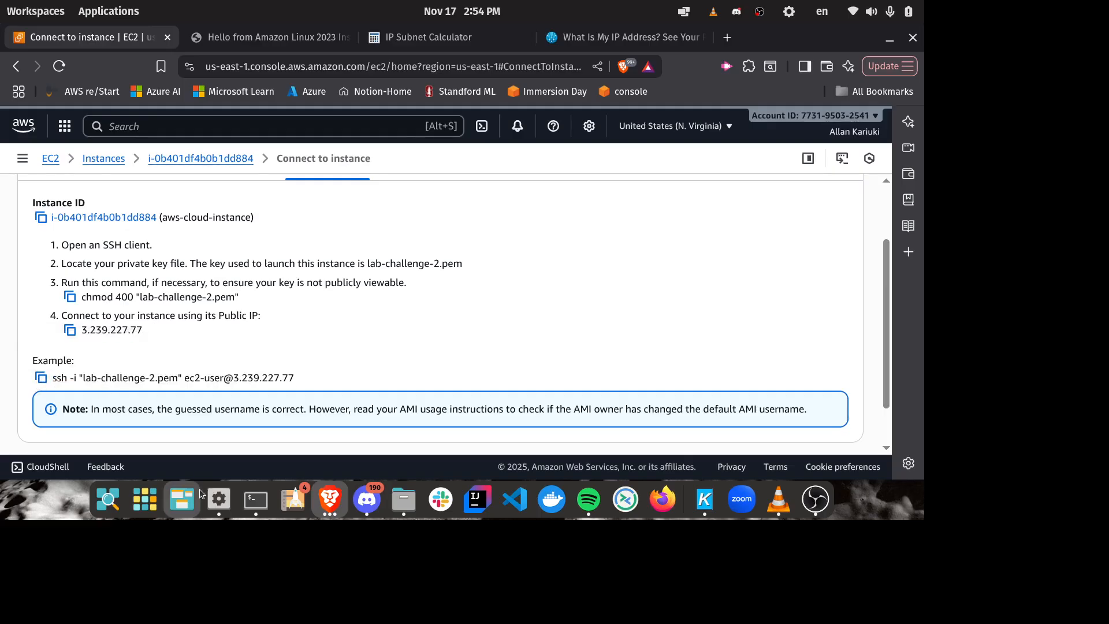
left_click_drag(79, 379, 103, 381)
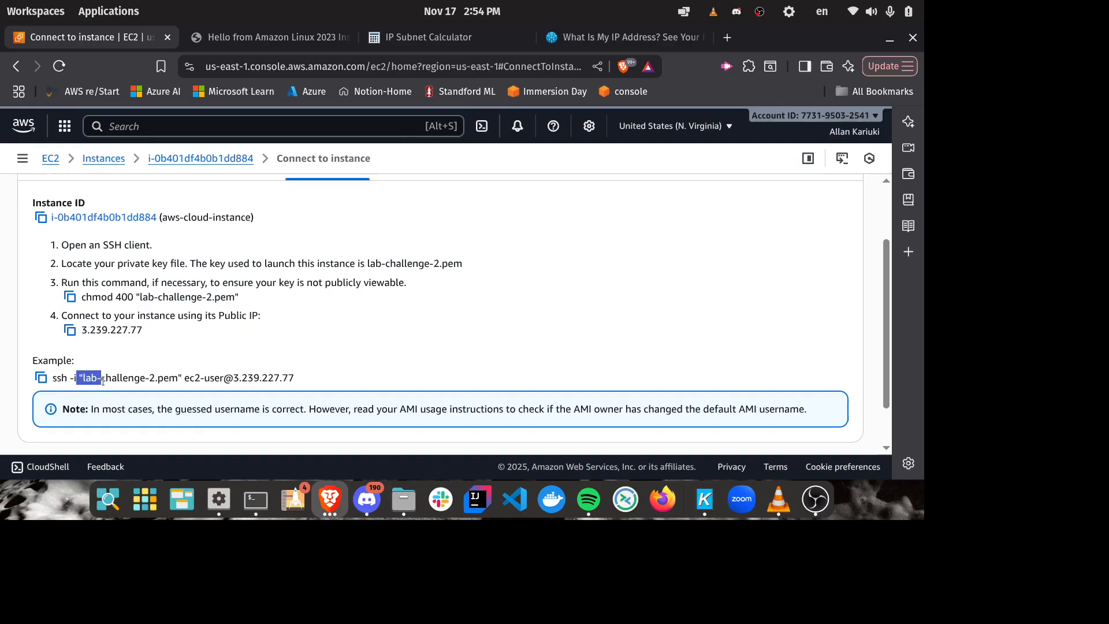
left_click_drag(181, 378, 86, 377)
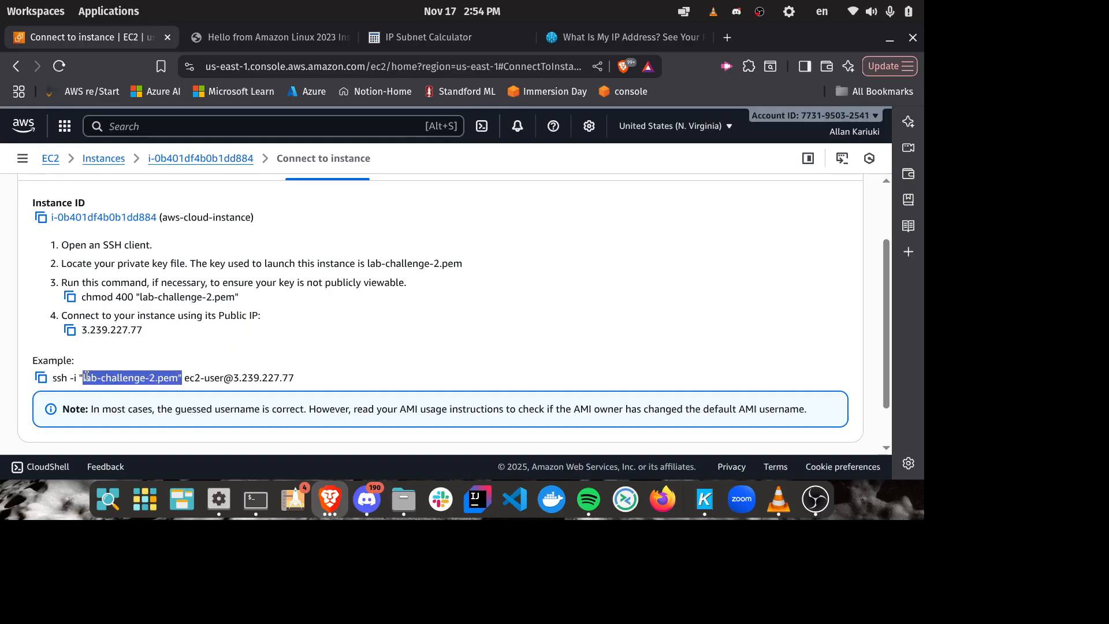
Step: Switch to the terminal, list the contents of the Downloads folder and clear the screen
left_click(256, 500)
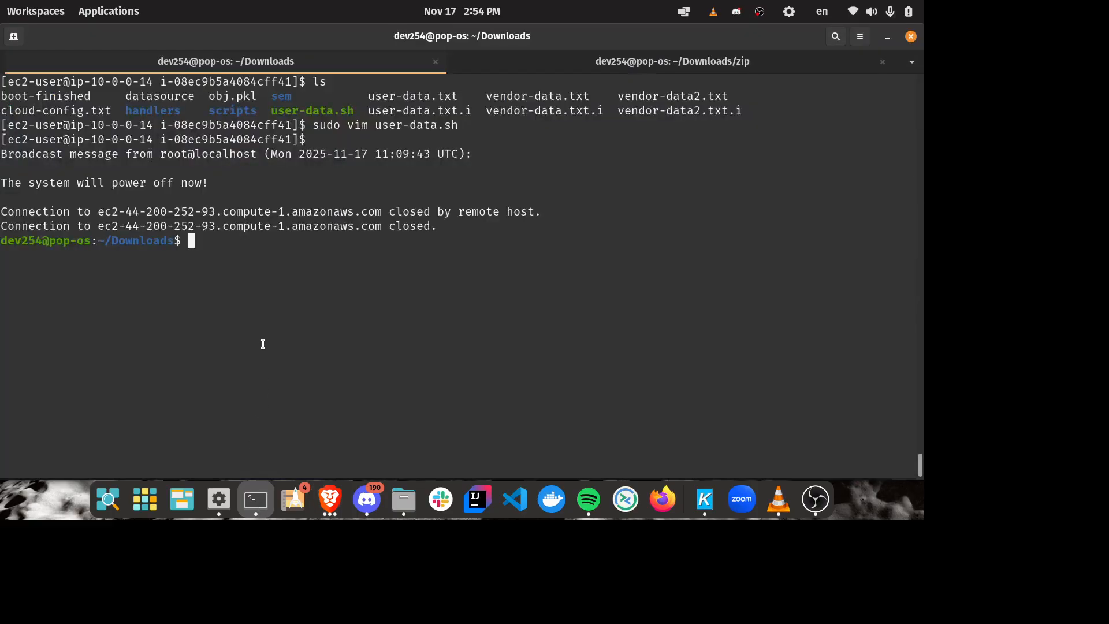
type("ls")
key("Return")
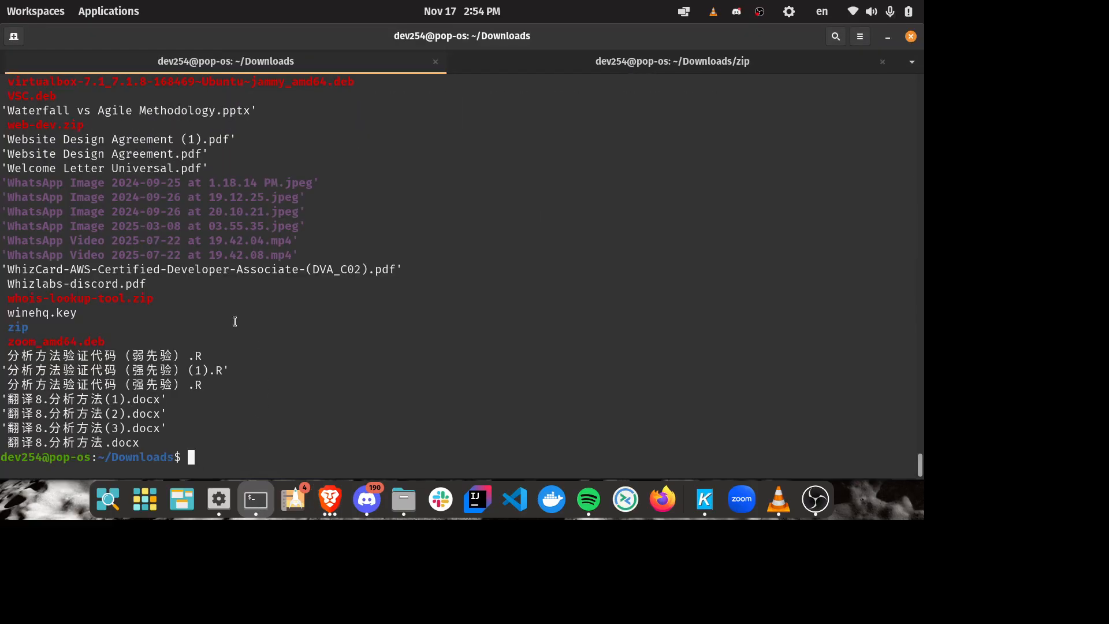
key("ctrl+l")
type("cd")
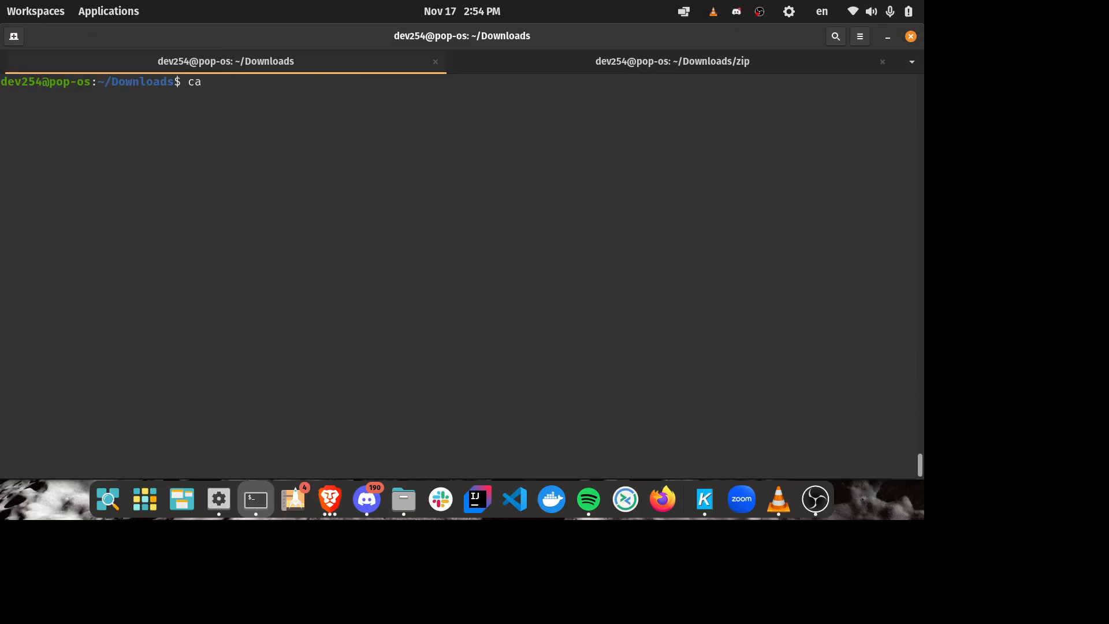
key("BackSpace")
key("BackSpace")
Step: Begin an SSH command with the -i option and the key file lab-challenge-2.pem
type("ssh -i lab")
key("Tab")
key("Tab")
key("Tab")
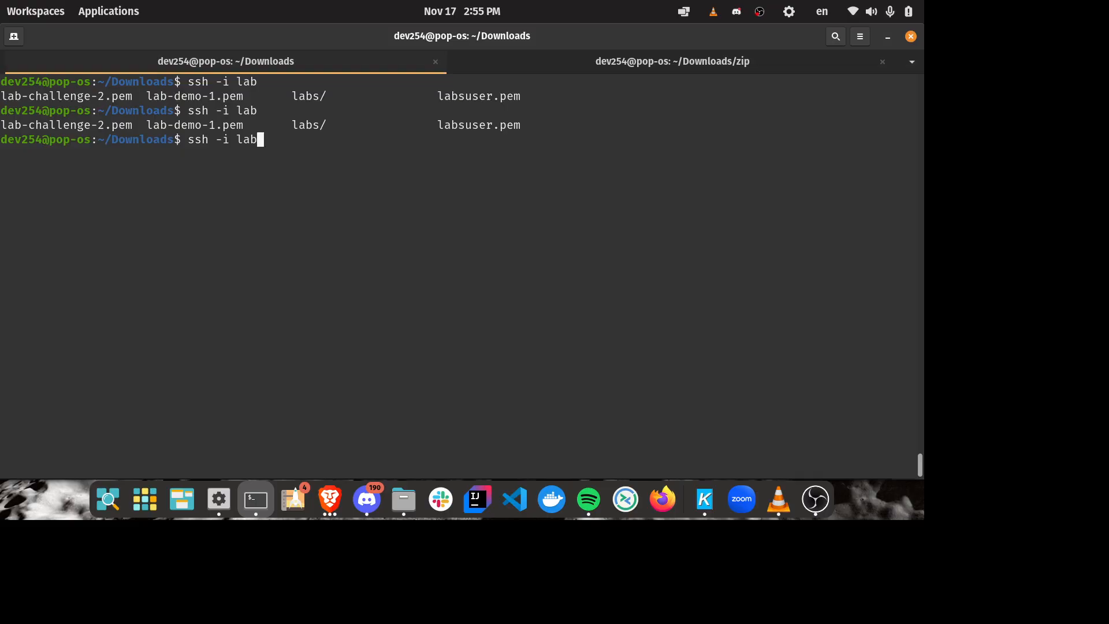
type("-c")
key("Tab")
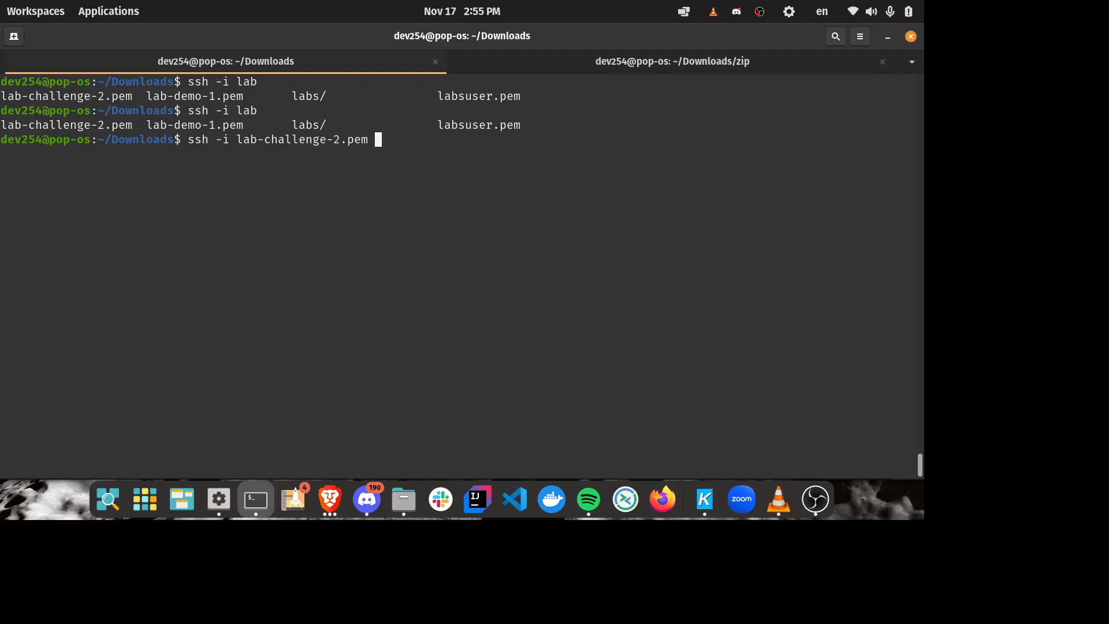
type("ec2-user@")
key("alt+Tab")
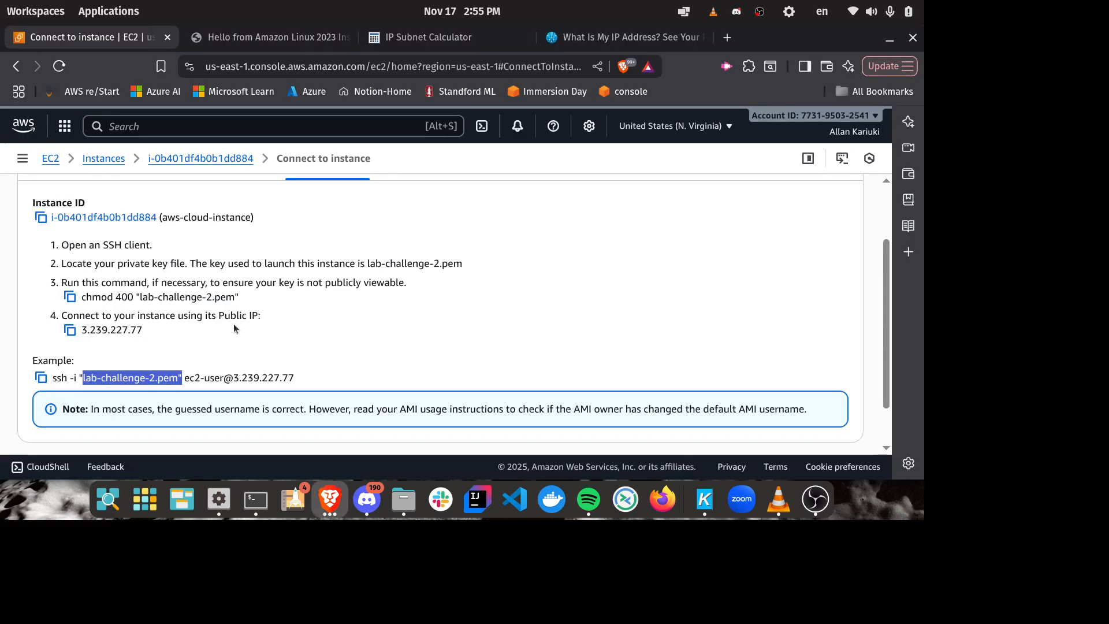
left_click(197, 341)
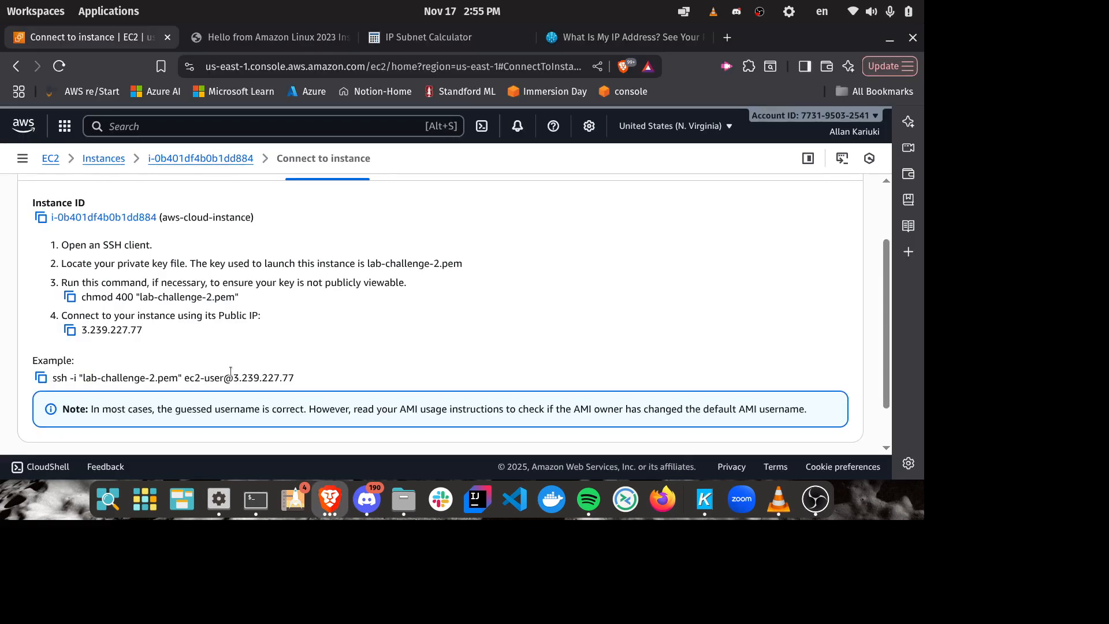
left_click_drag(233, 378, 316, 376)
key("ctrl+c")
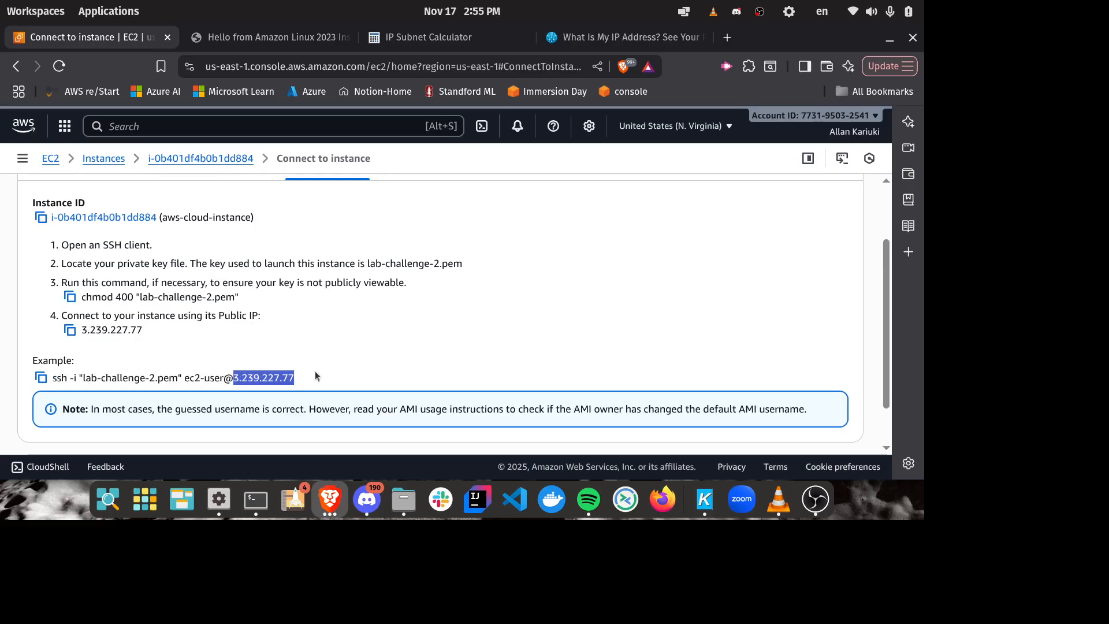
key("alt+Tab")
key("ctrl+shift+v")
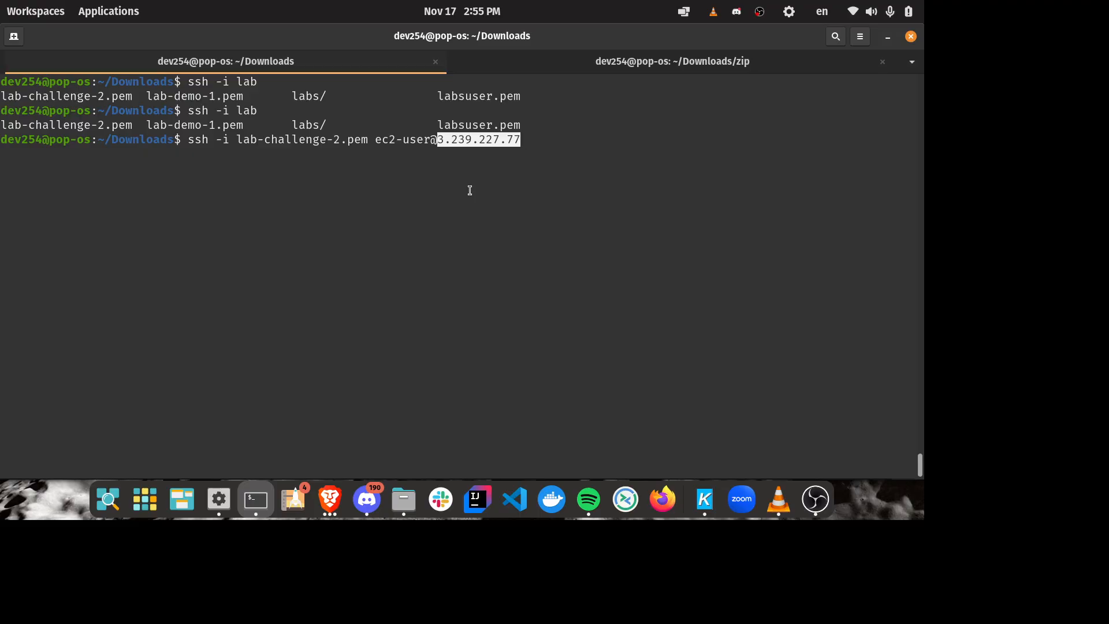
Step: Run the SSH command and answer yes to trust the host and connect to the instance
key("Return")
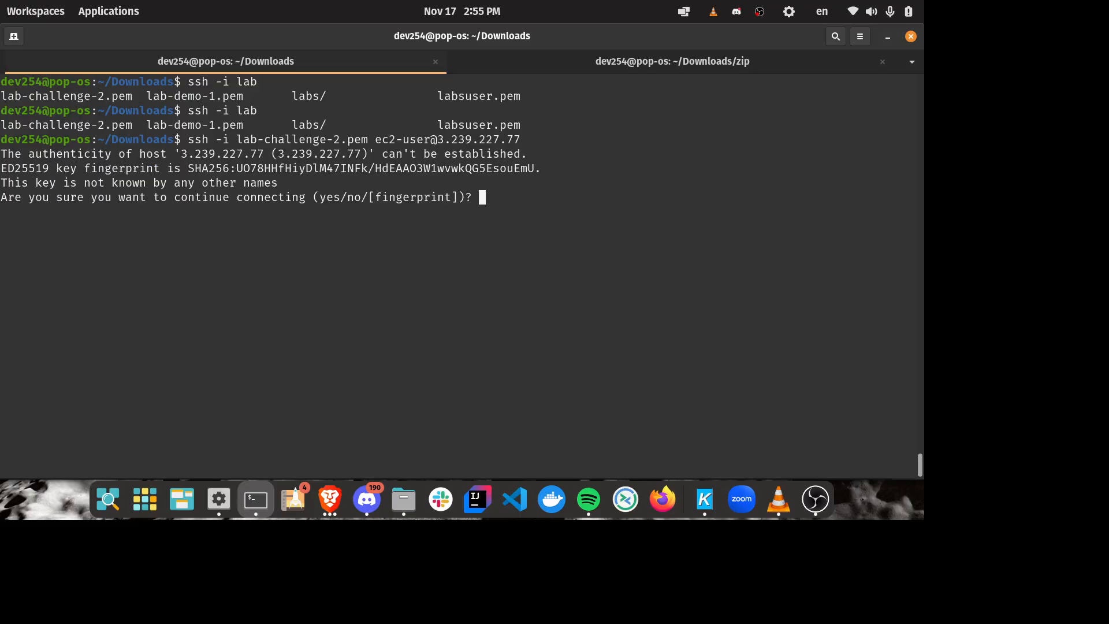
type("yes")
key("Return")
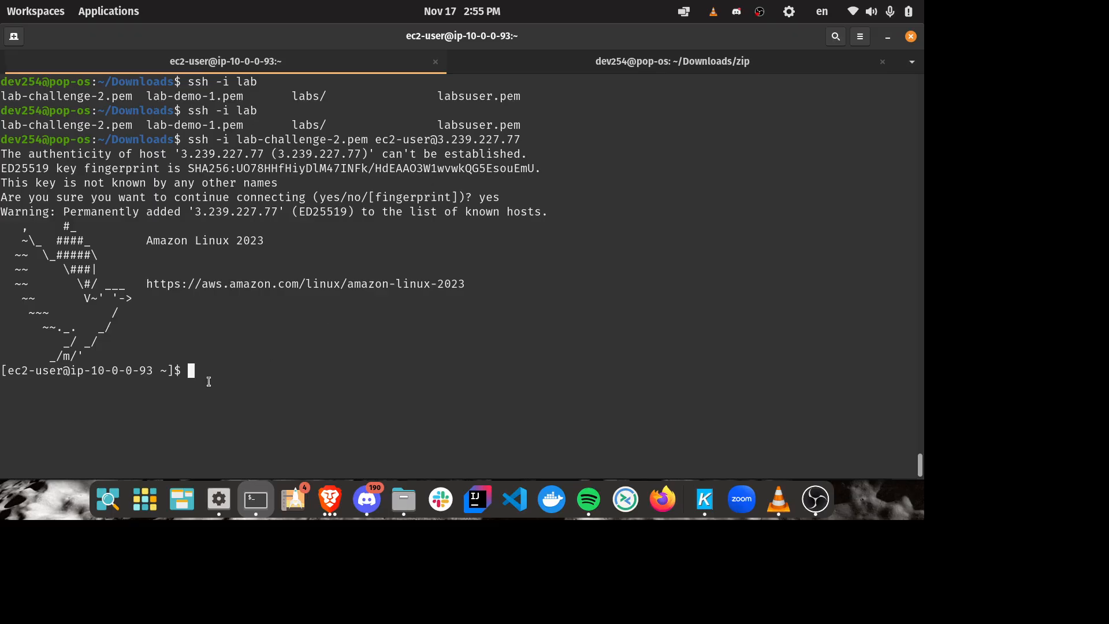
Step: Examine the login banner, operating system name and shell prompt of the SSH session
left_click_drag(214, 370, 2, 225)
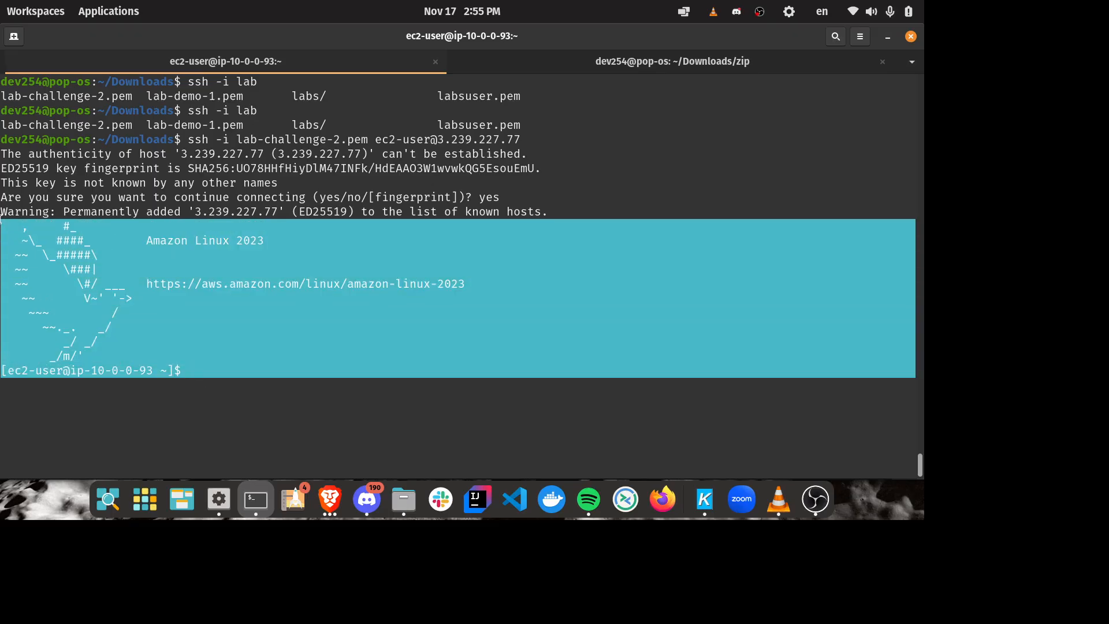
left_click(233, 261)
left_click_drag(148, 240, 337, 236)
left_click(337, 237)
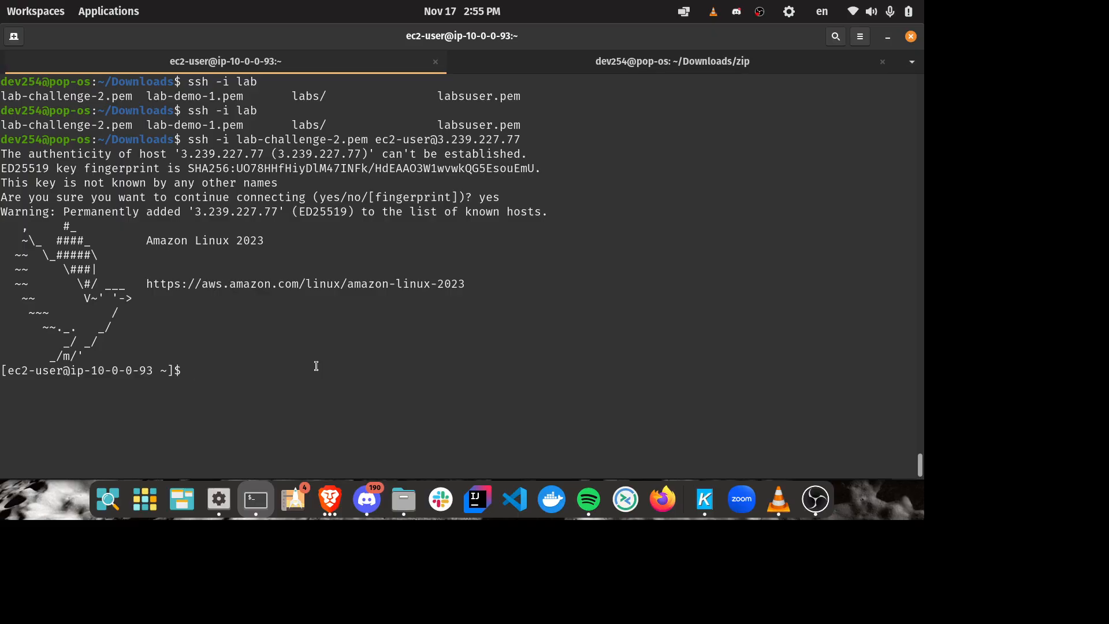
Step: Return to the browser and view the SSH client connection page of aws-cloud-instance
left_click(332, 494)
left_click(555, 269)
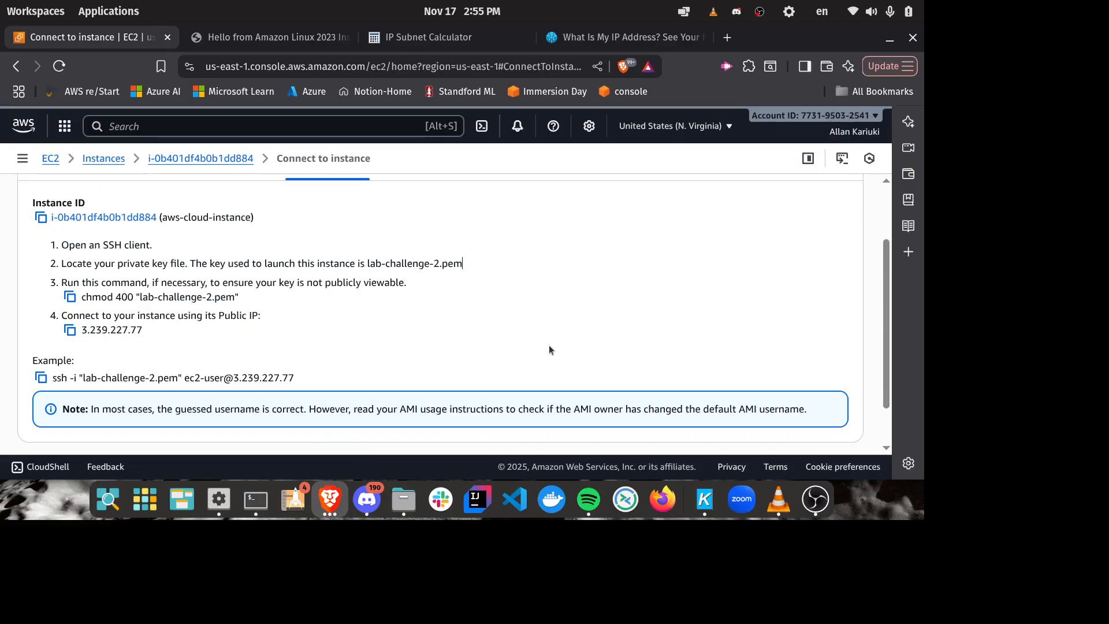
scroll(552, 333, "up", 3)
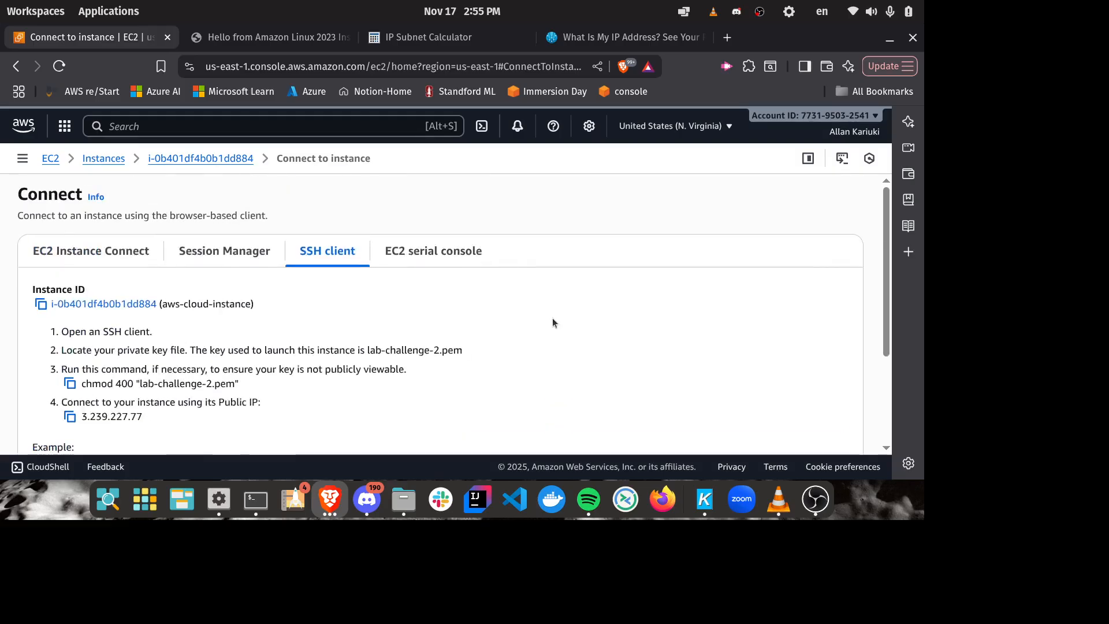
left_click(815, 498)
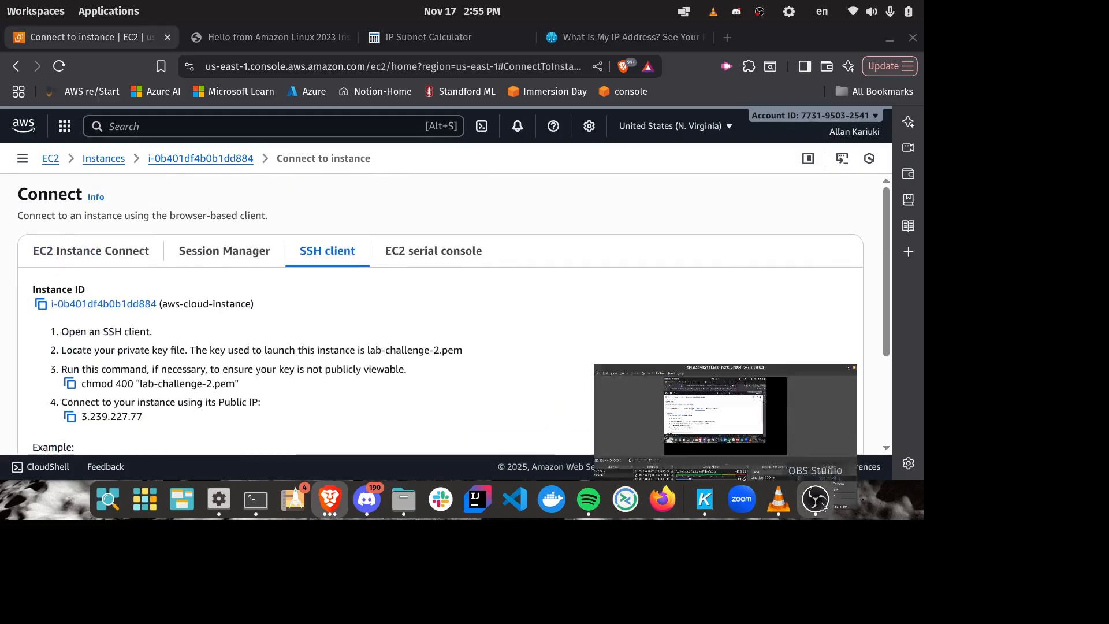